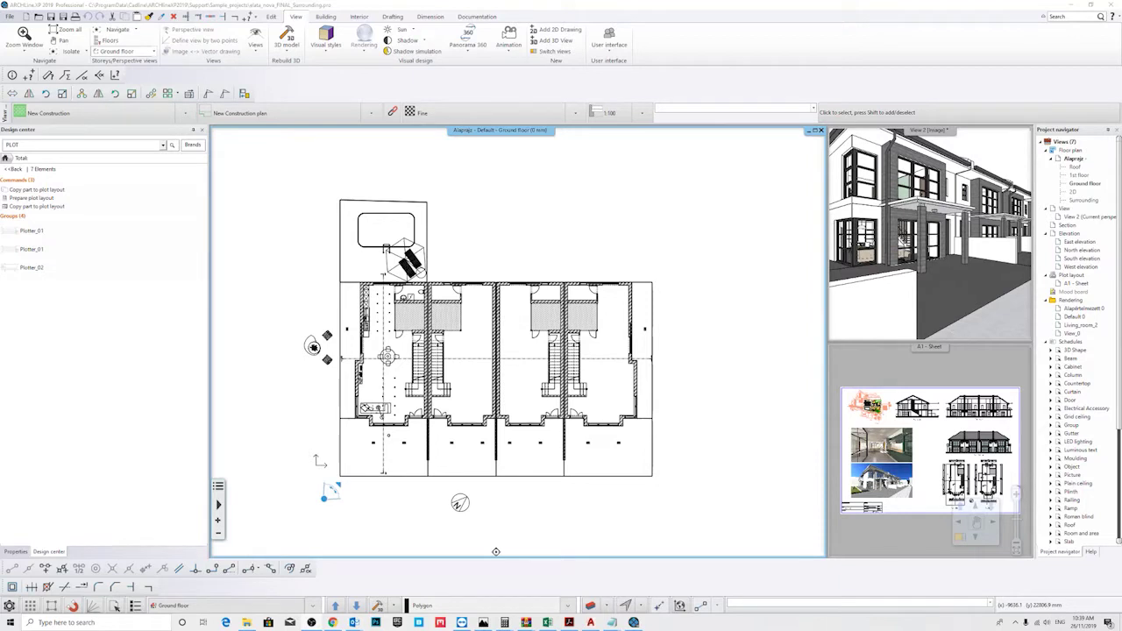
Add a new 2D drawing named Plot Layout and place it in the main drawing area
left_click(565, 30)
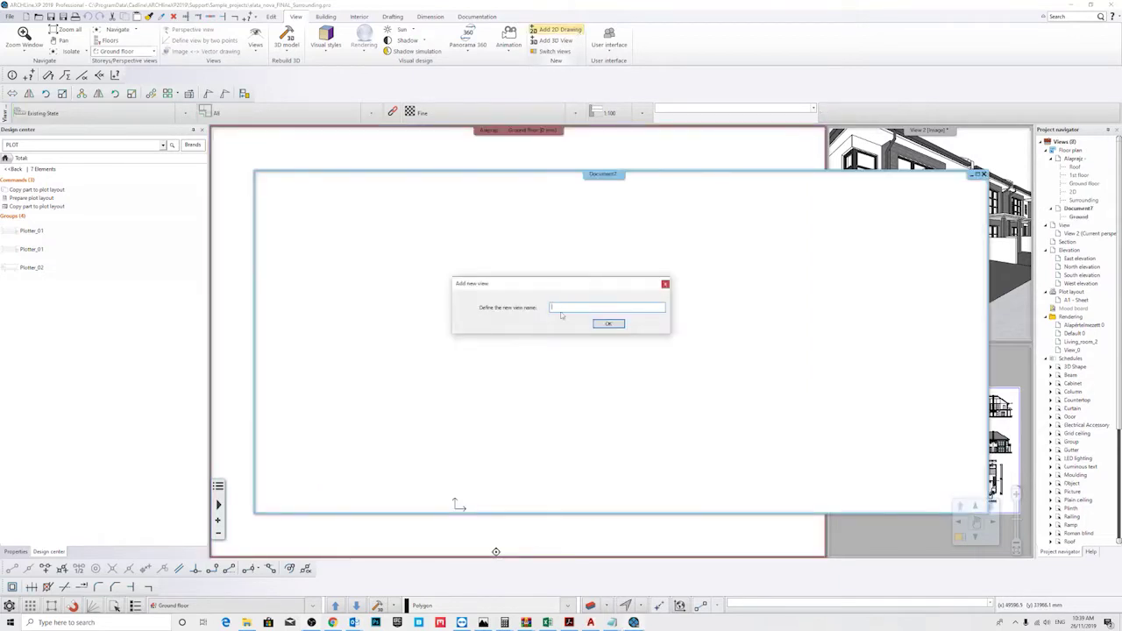
left_click(666, 284)
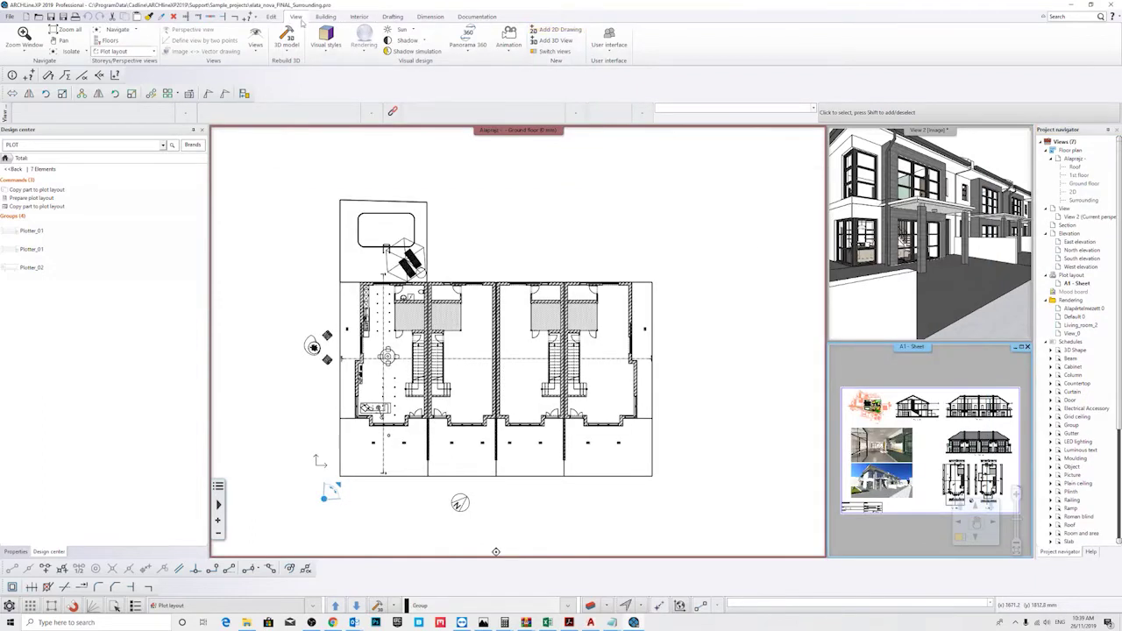
left_click(558, 30)
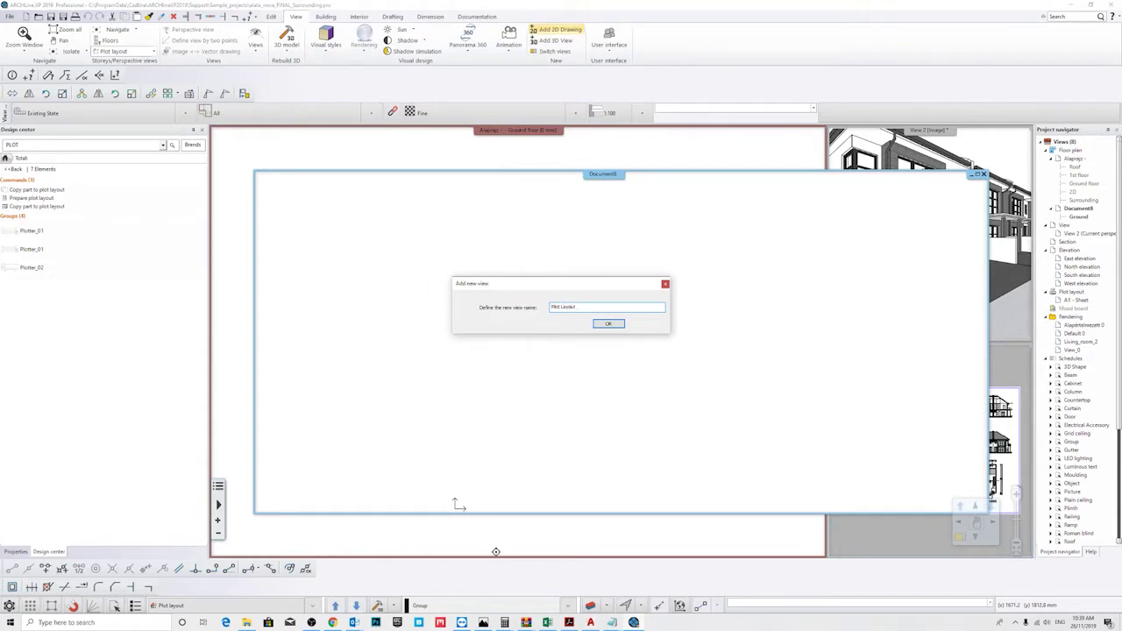
left_click(609, 323)
right_click(605, 175)
left_click(638, 186)
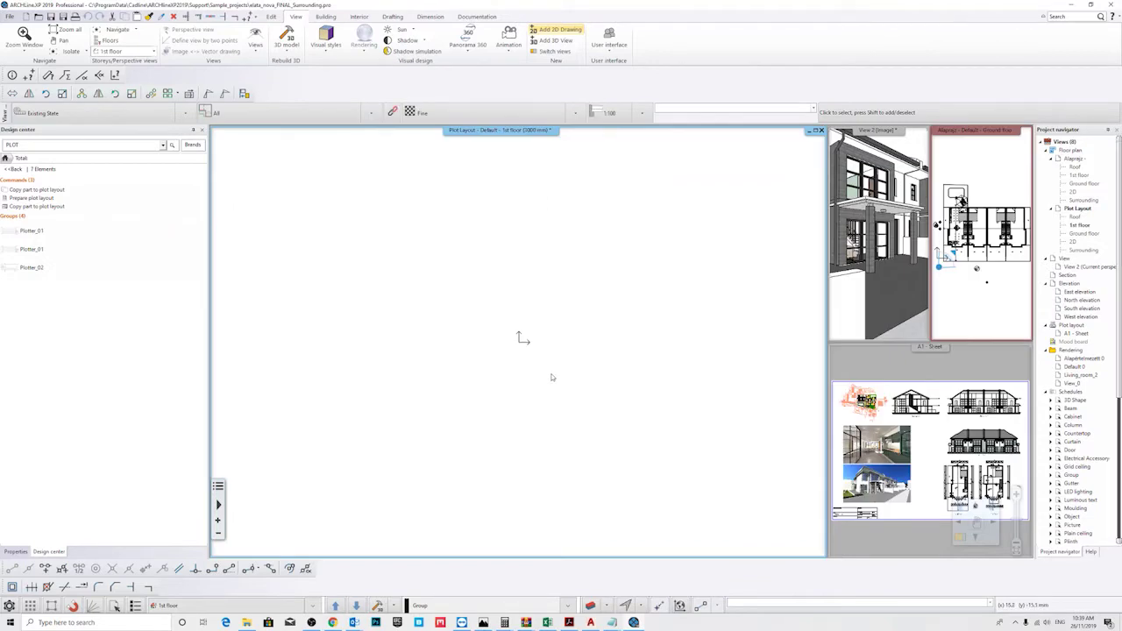
Switch to AutoCAD and examine the company, project and drawing fields of the vertical title block
left_click(591, 622)
scroll(469, 285, "down", 8)
left_click(482, 500)
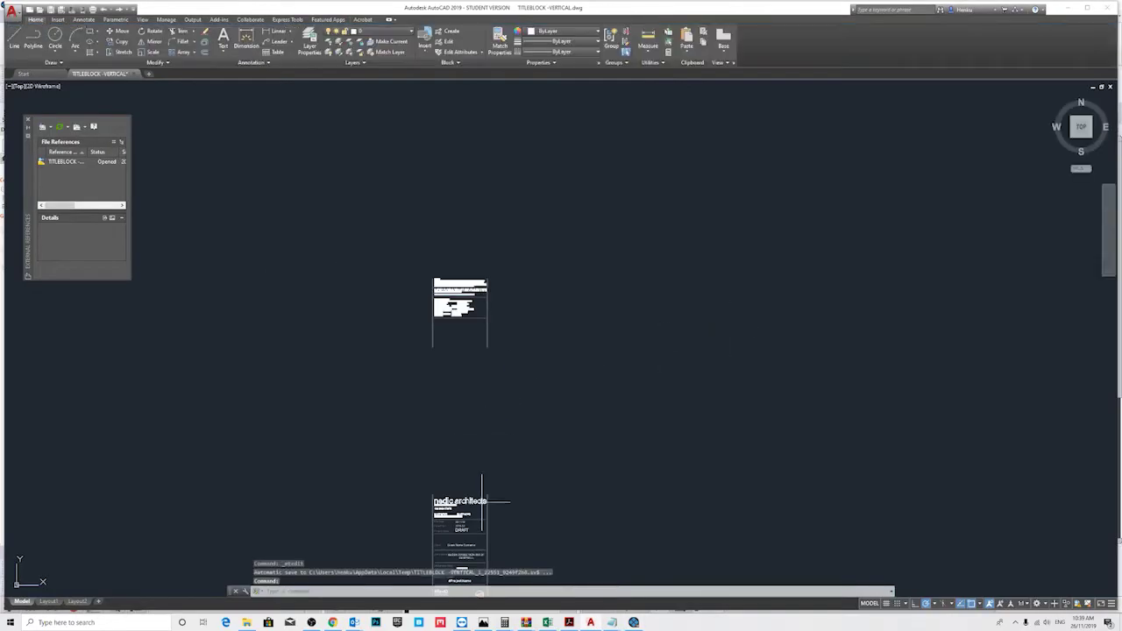
middle_click_drag(465, 505, 512, 444)
scroll(520, 464, "up", 10)
scroll(520, 478, "down", 7)
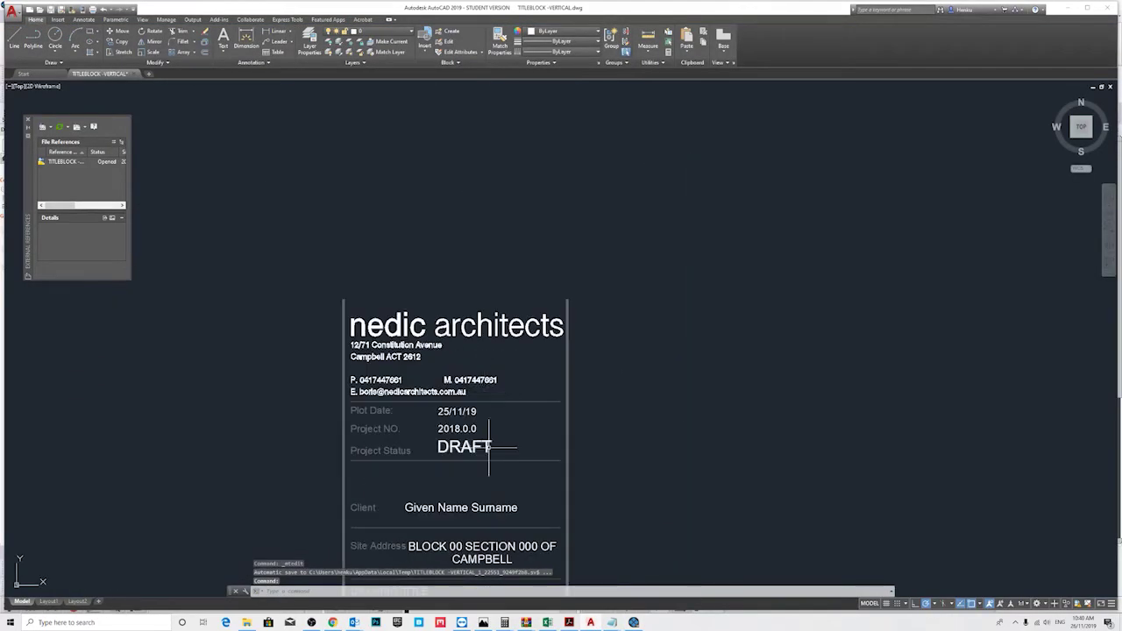
scroll(511, 438, "up", 5)
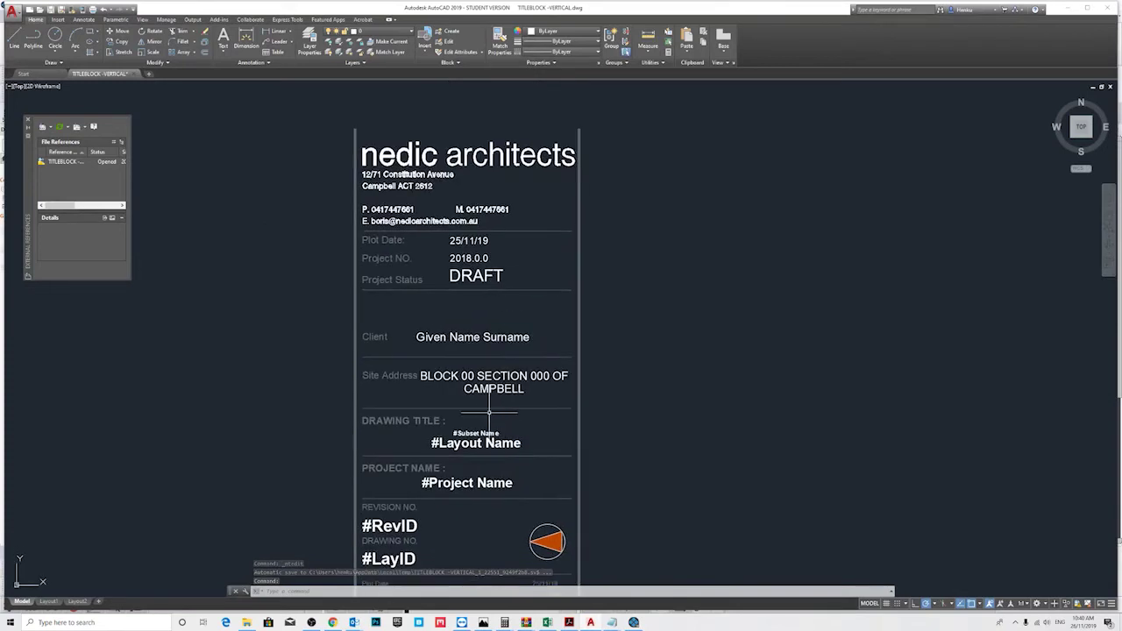
scroll(456, 416, "down", 3)
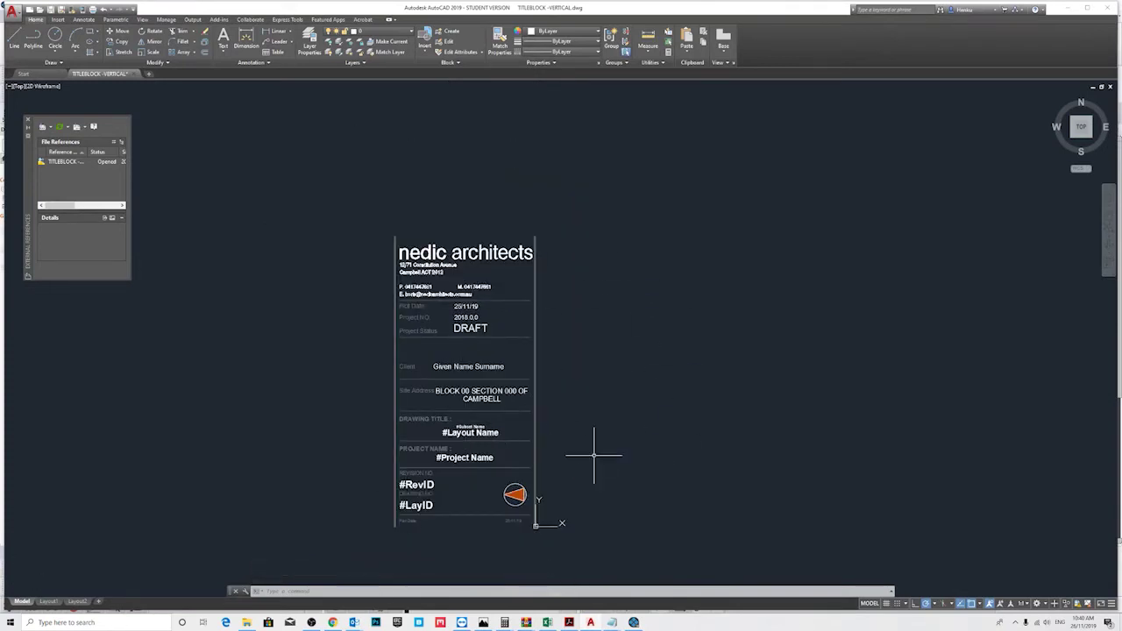
Examine the full extent of the title block drawing, including the separate notes block above it
middle_click_drag(614, 272, 603, 353)
scroll(603, 353, "down", 5)
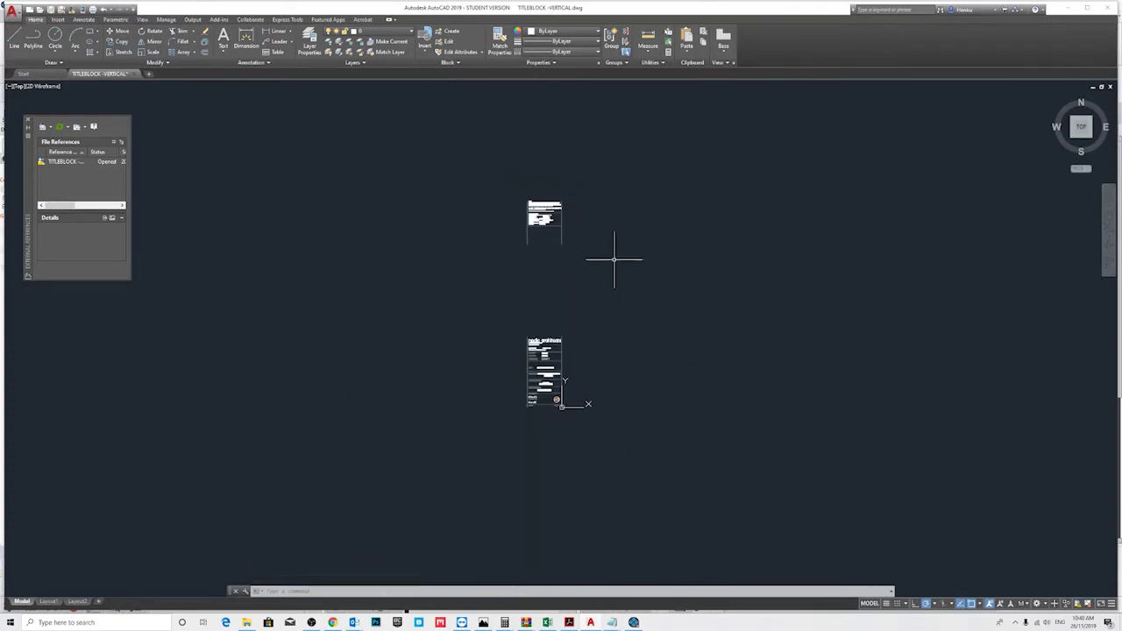
left_click(499, 183)
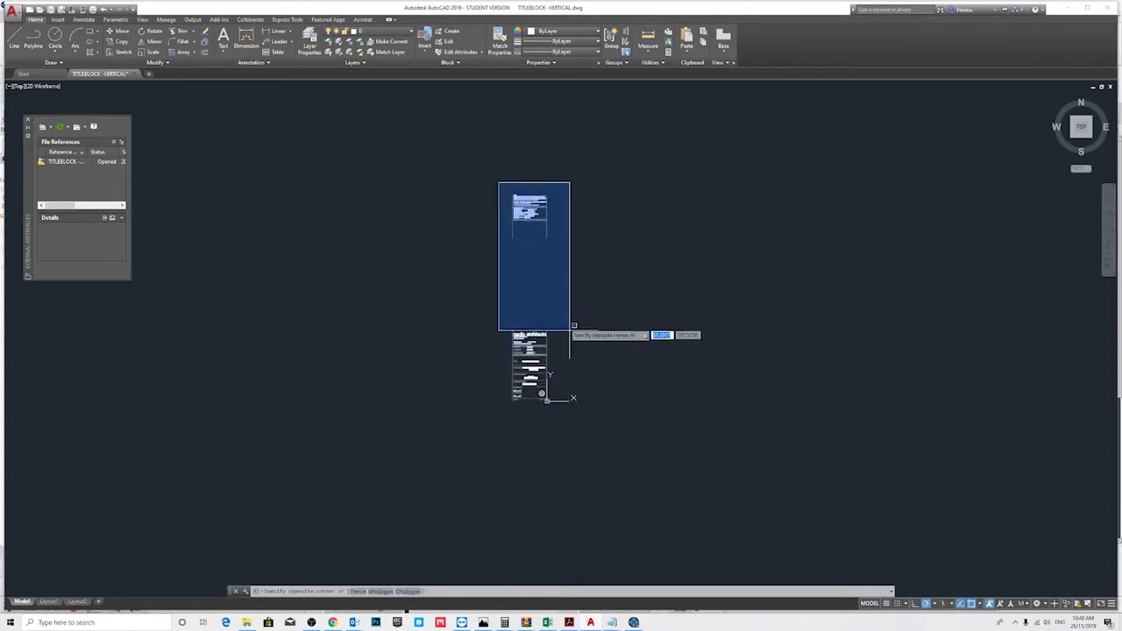
left_click(571, 389)
left_click(653, 290)
left_click(586, 281)
key("Escape")
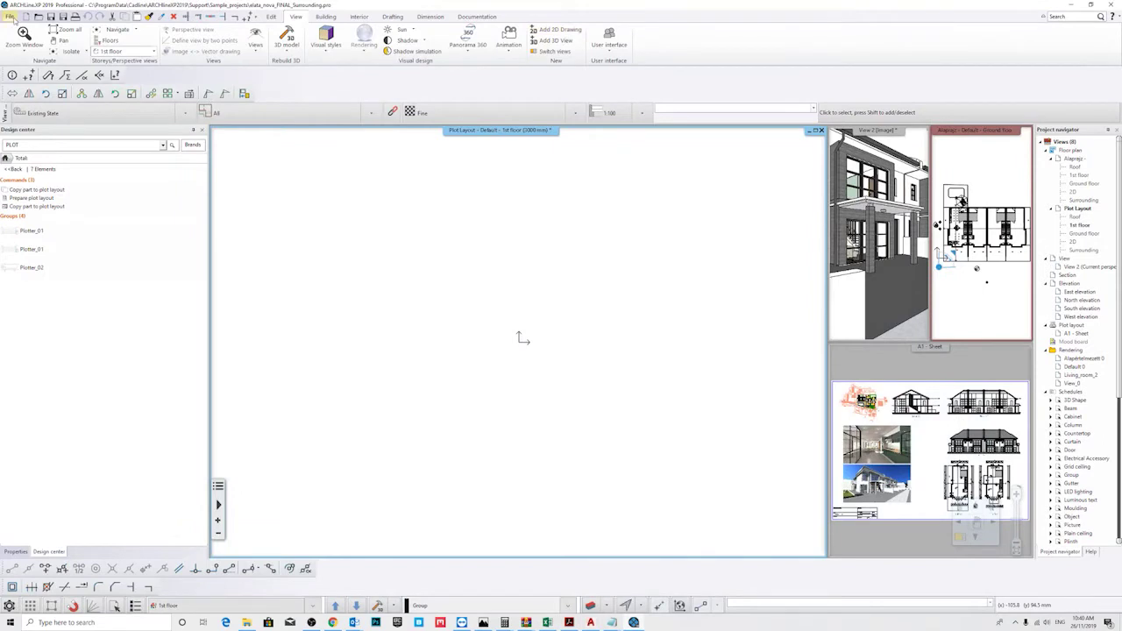
Switch to ARCHLine.XP and import the model space of TITLEBLOCK -VERTICAL.dwg, merging it into the Plot Layout drawing without a new drawing origin
left_click(11, 17)
mouse_move(51, 120)
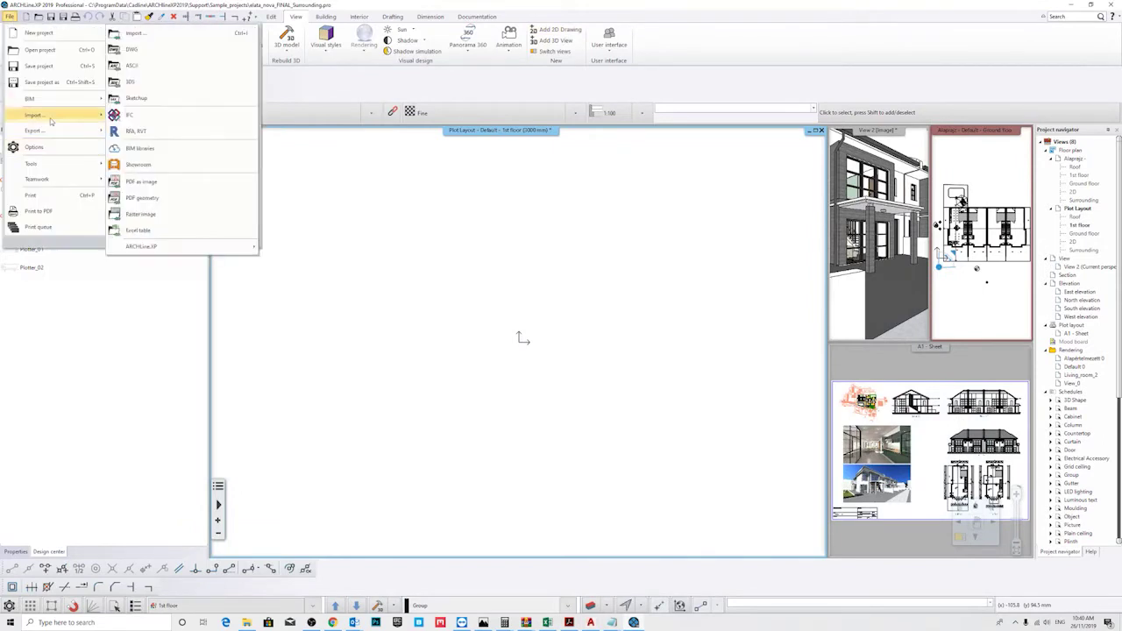
left_click(131, 50)
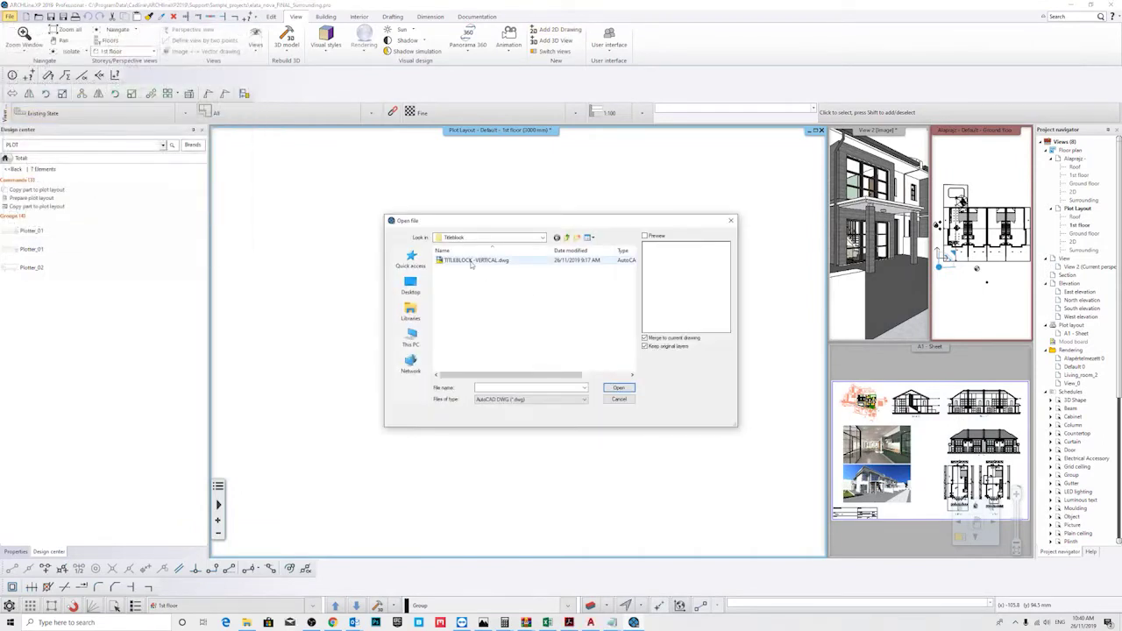
left_click(474, 260)
left_click(619, 388)
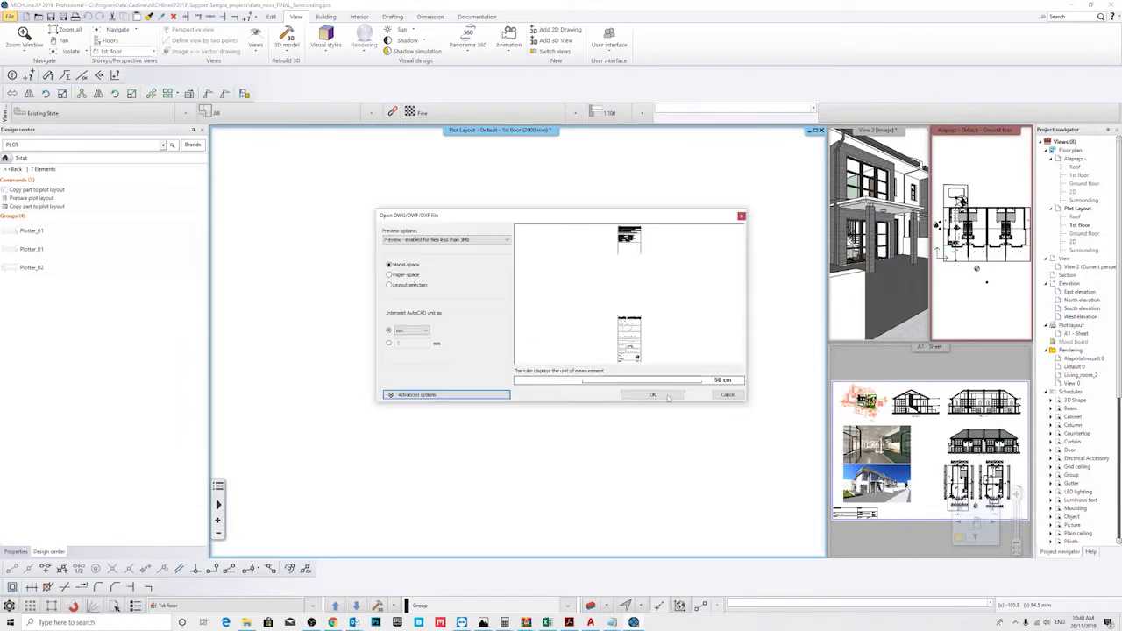
middle_click_drag(669, 338, 660, 314)
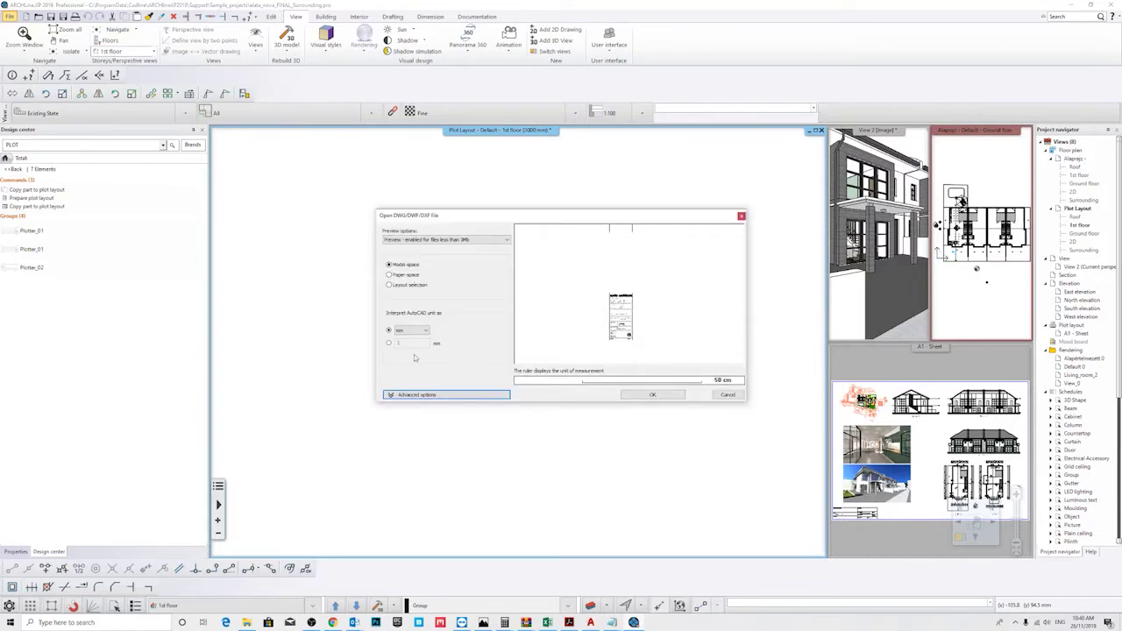
left_click(656, 395)
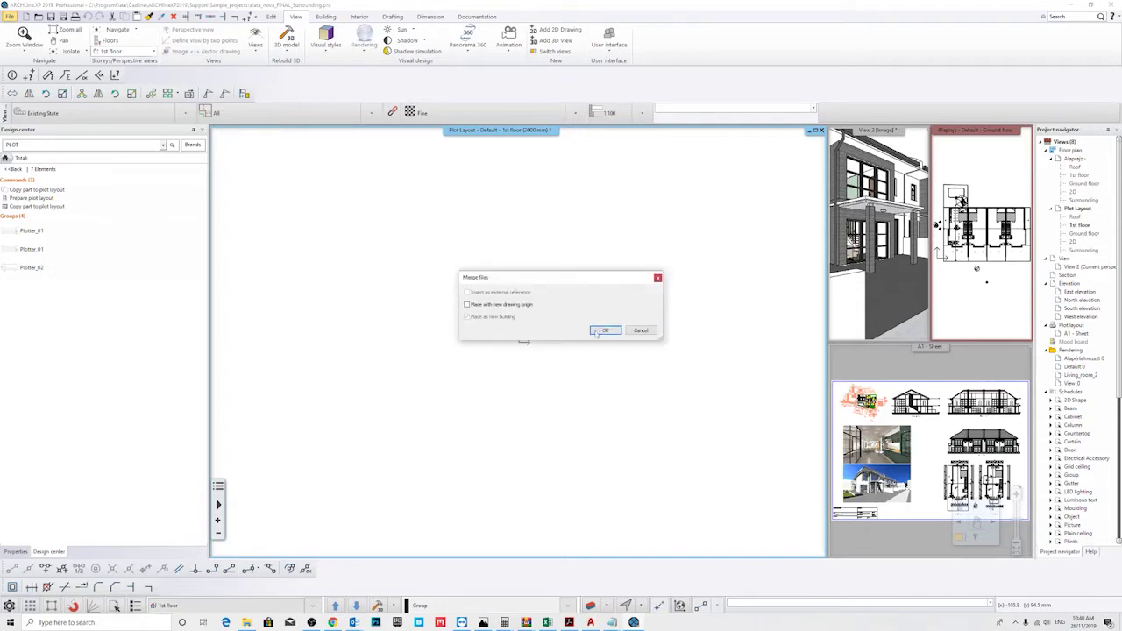
left_click(603, 330)
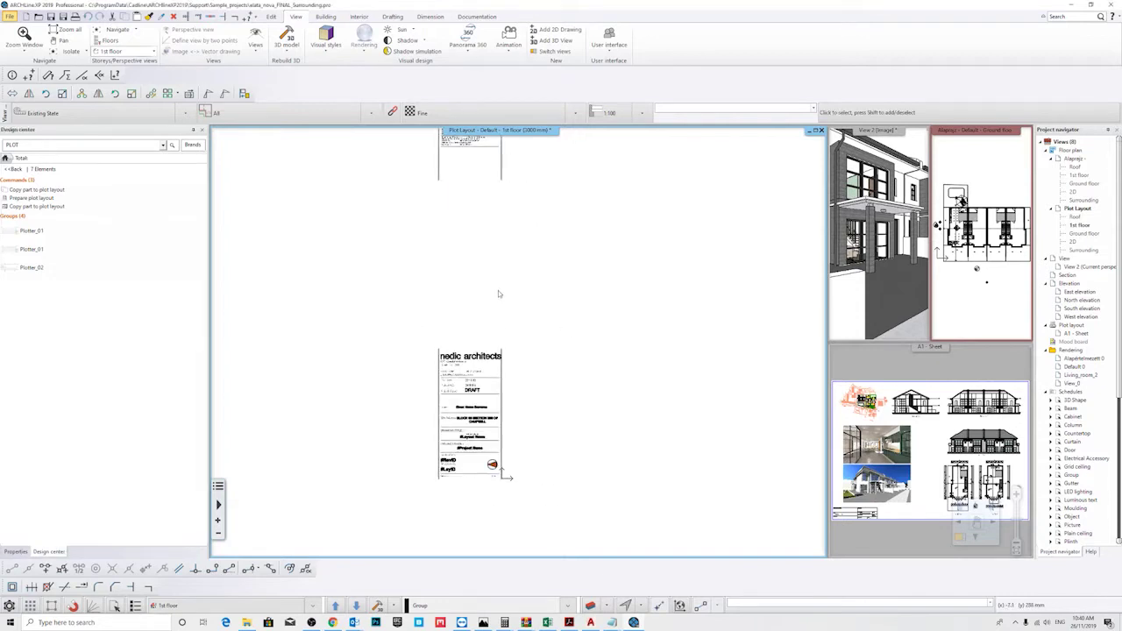
Copy both parts of the imported title block to the clipboard, with a reference point between them just beside the blocks
middle_click_drag(490, 321, 491, 376)
scroll(484, 356, "down", 1)
scroll(476, 372, "up", 1)
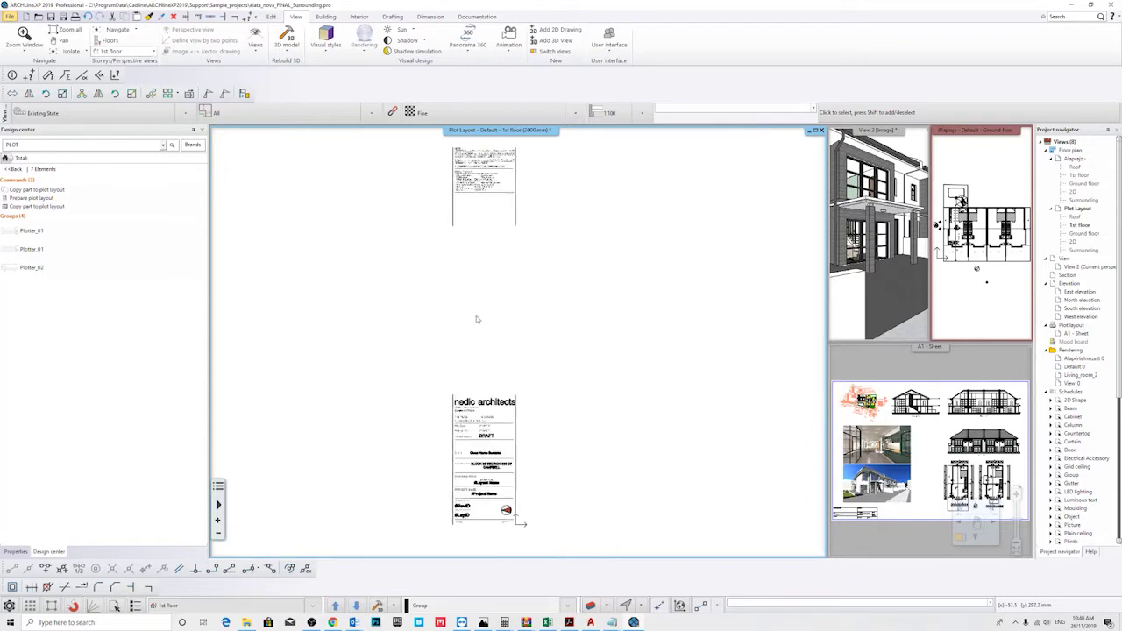
left_click(438, 159)
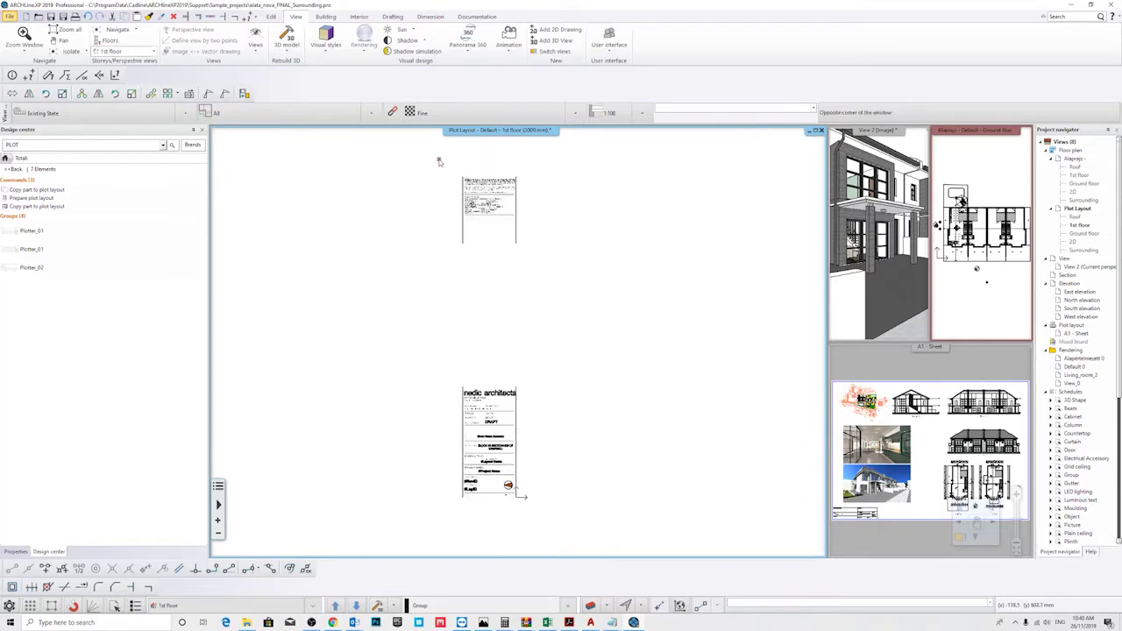
left_click(538, 501)
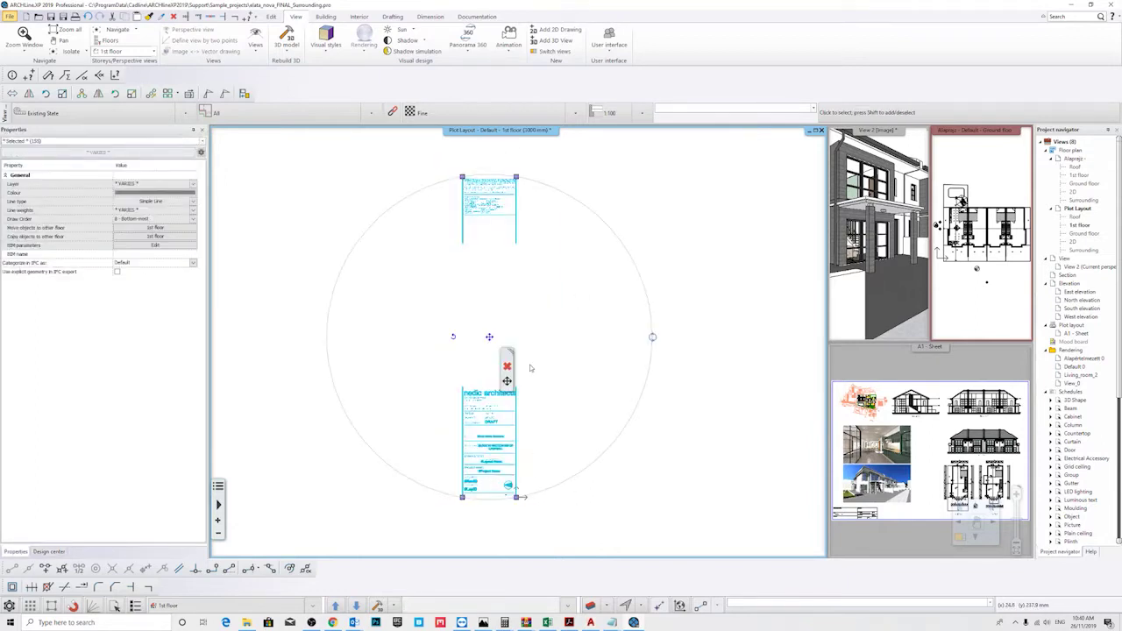
key("ctrl+c")
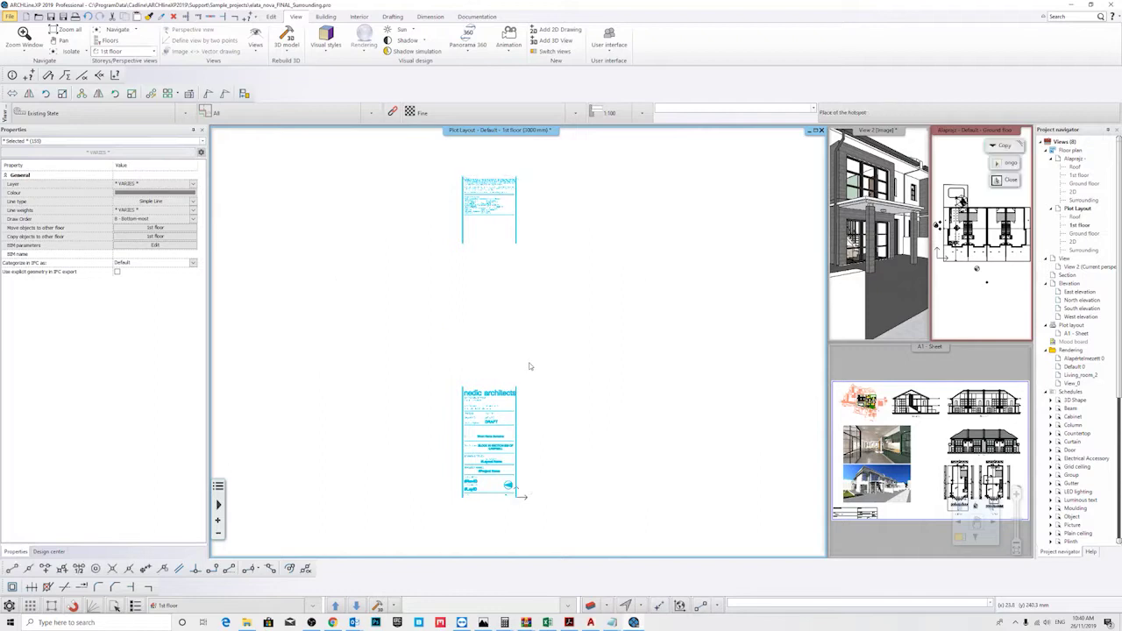
left_click(530, 366)
key("Escape")
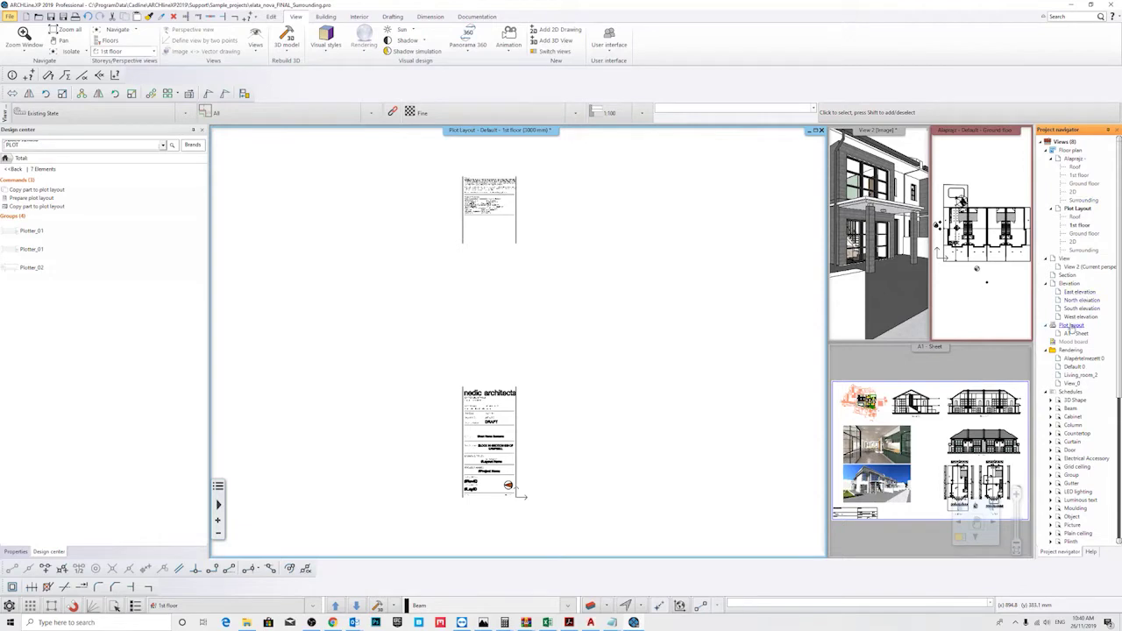
Create a landscape ISO A2 420x594 mm plot layout sheet without choosing a plot stamp
right_click(1071, 327)
left_click(1052, 333)
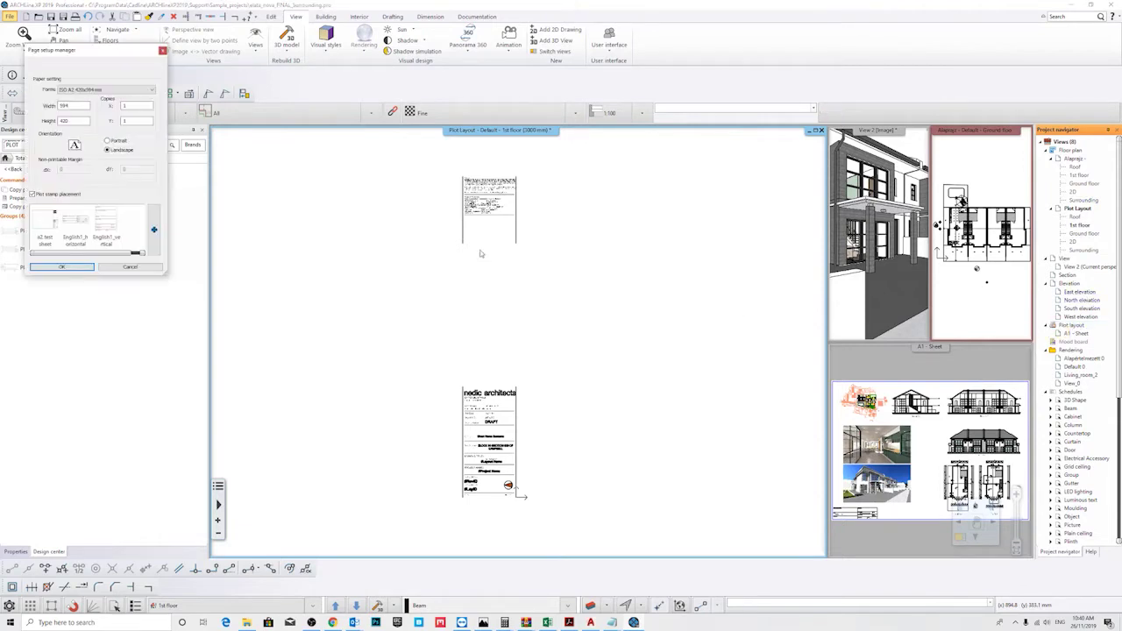
left_click(86, 92)
left_click(89, 109)
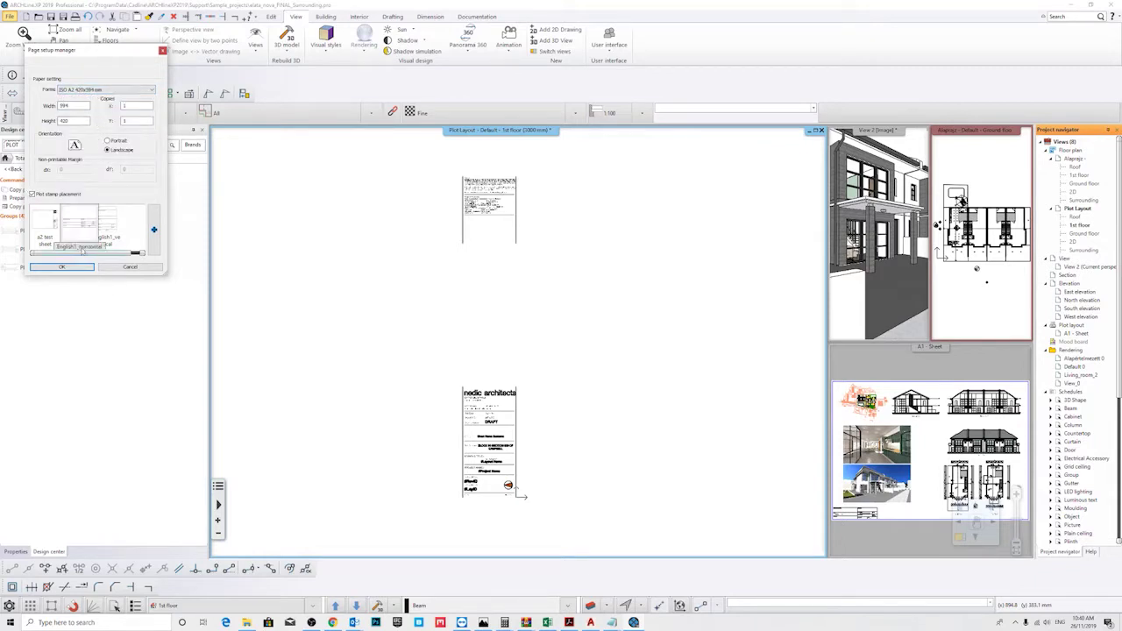
left_click(82, 268)
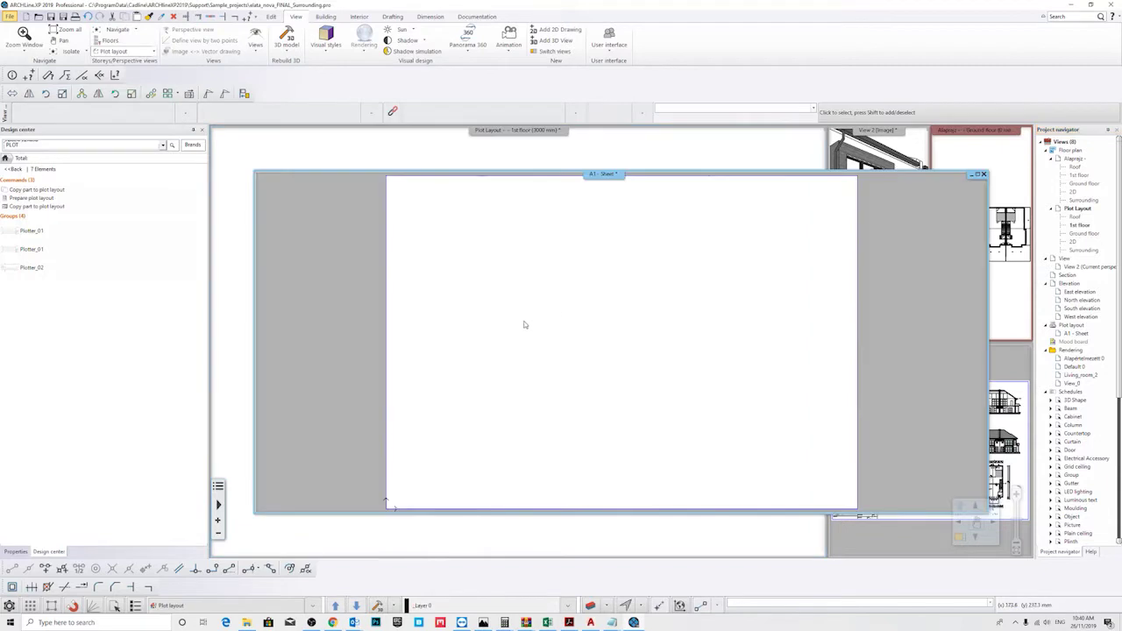
Close the newly created empty plot layout sheet
scroll(525, 325, "down", 2)
middle_click_drag(674, 351, 624, 349)
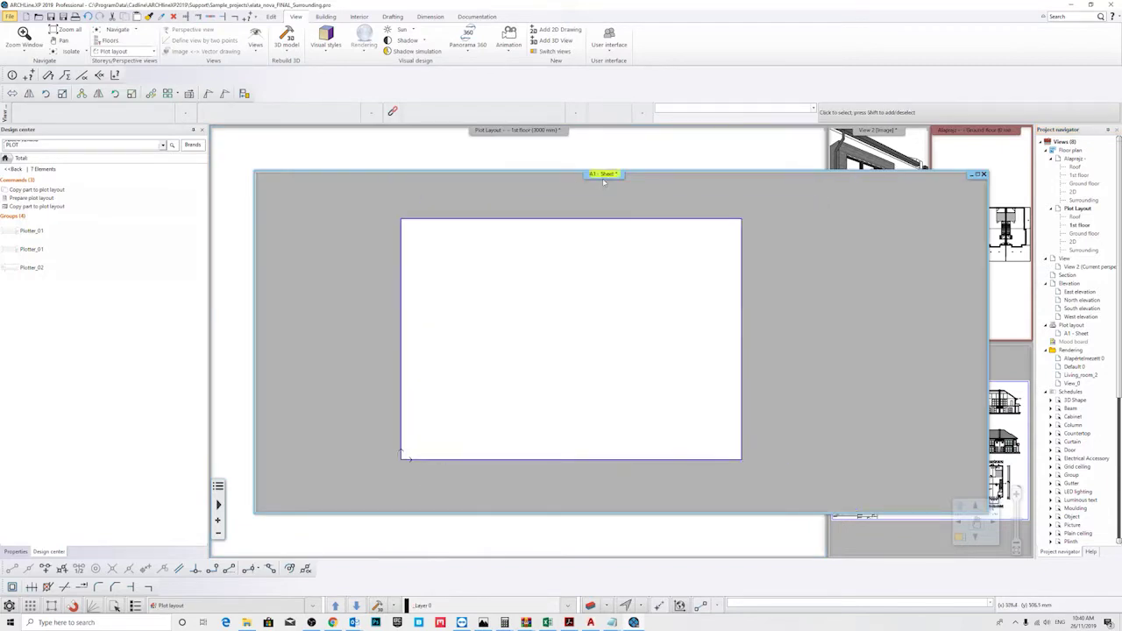
right_click(603, 181)
left_click(984, 175)
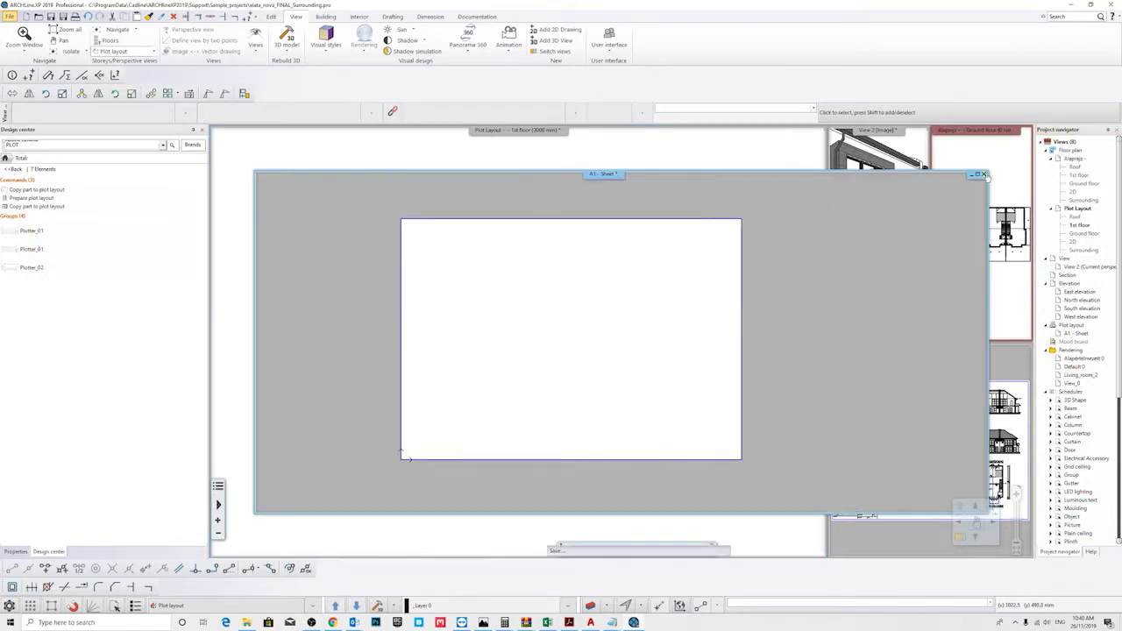
Create an entirely new landscape ISO A2 plot layout with the English1_vertical plot stamp, accepting the stamp's parameter values unchanged
right_click(1076, 329)
left_click(1055, 334)
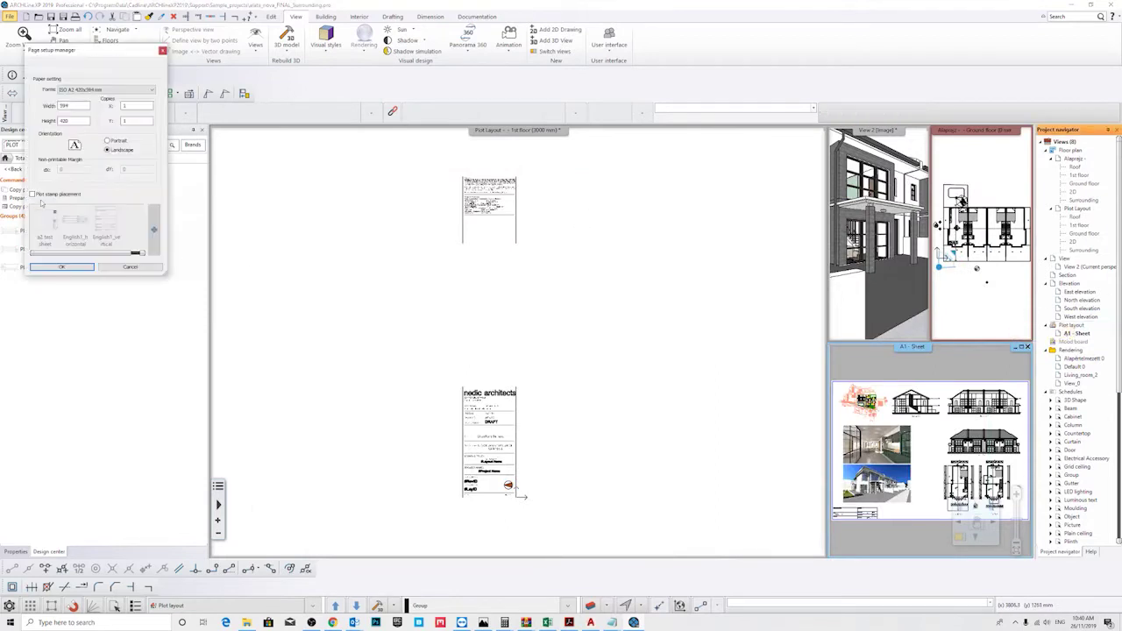
left_click(34, 195)
left_click(103, 228)
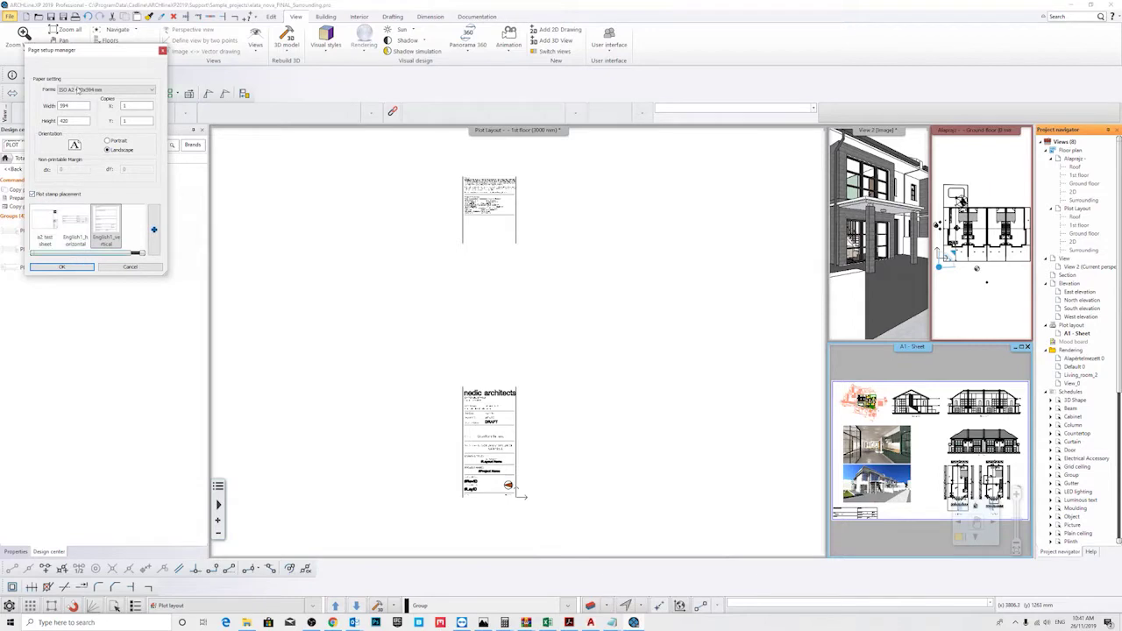
left_click(61, 266)
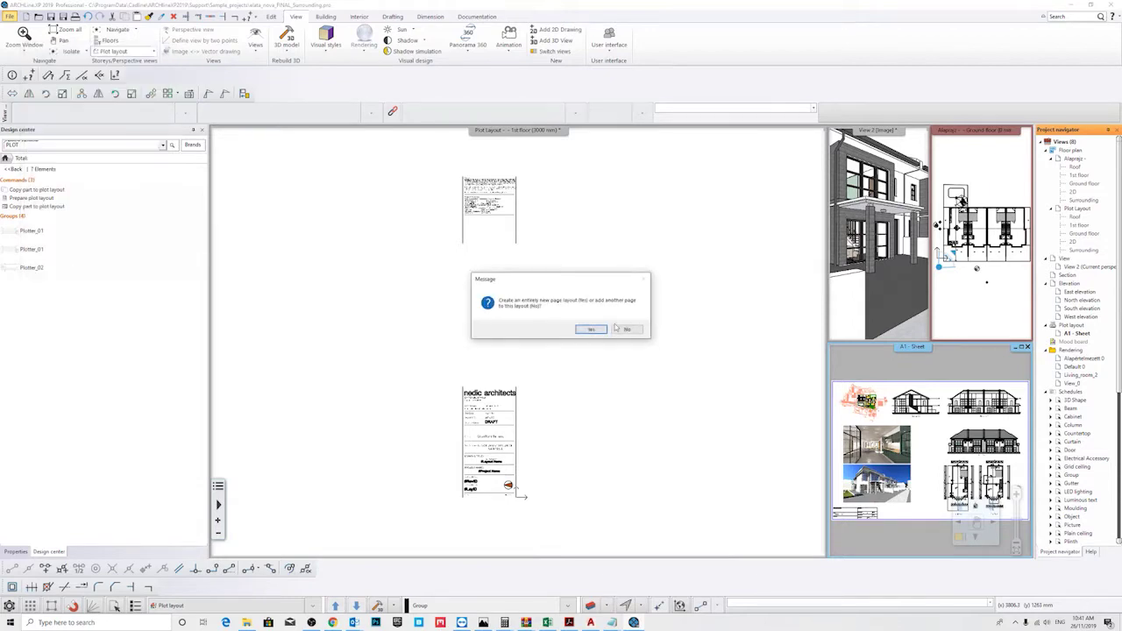
left_click(601, 330)
left_click(649, 356)
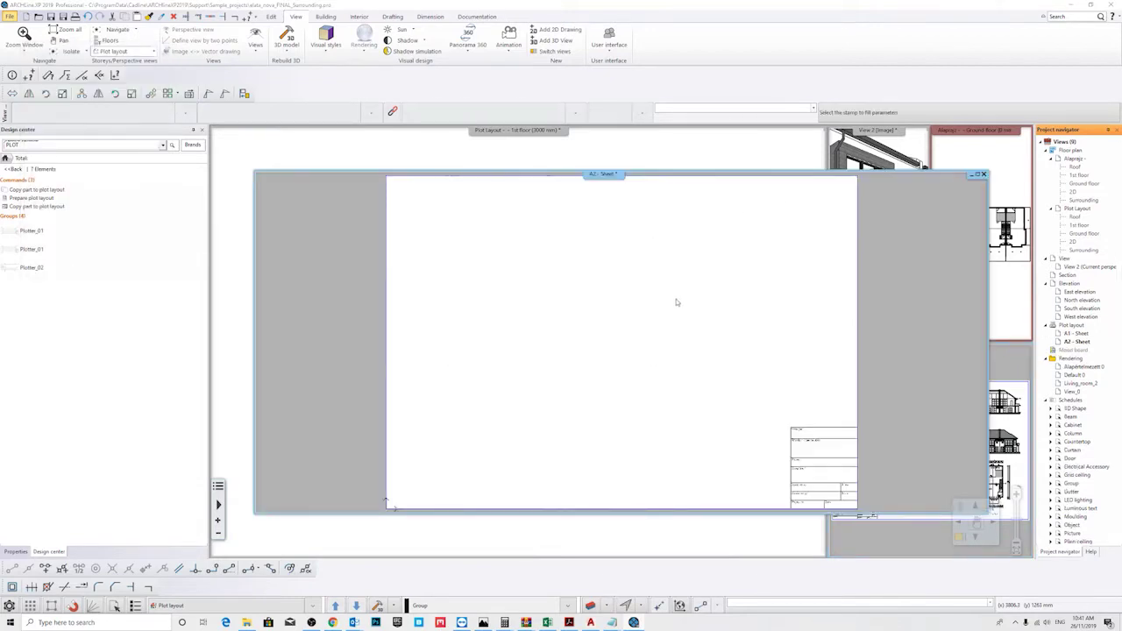
scroll(581, 296, "down", 2)
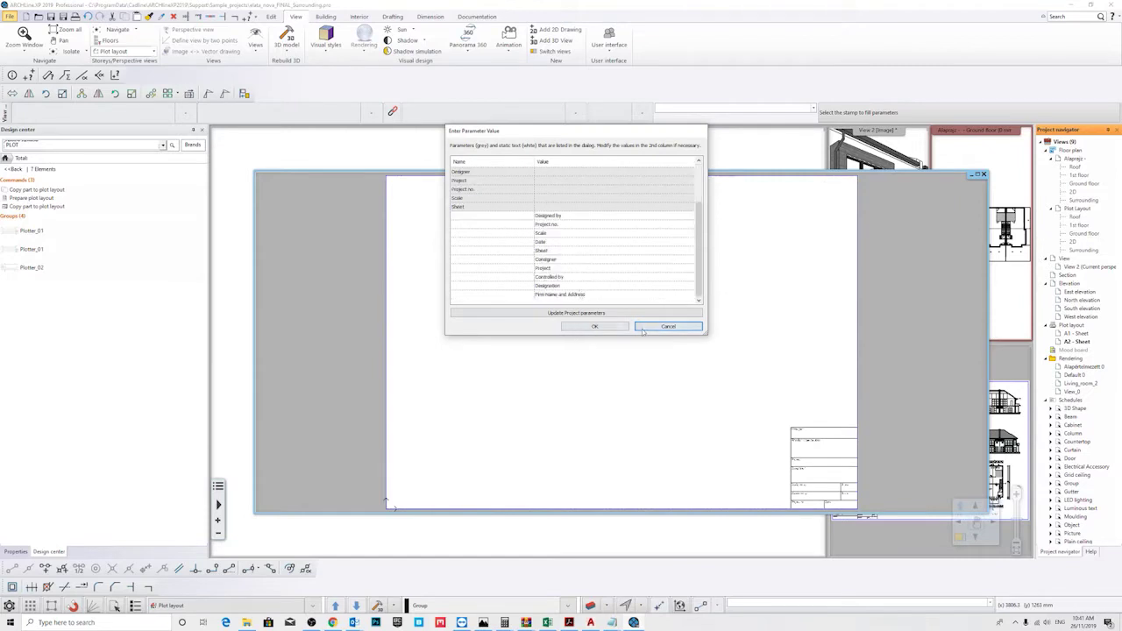
left_click(608, 329)
Delete the English1_vertical plot stamp from the lower-right corner of the A2 sheet
middle_click_drag(864, 430, 580, 351)
left_click(553, 371)
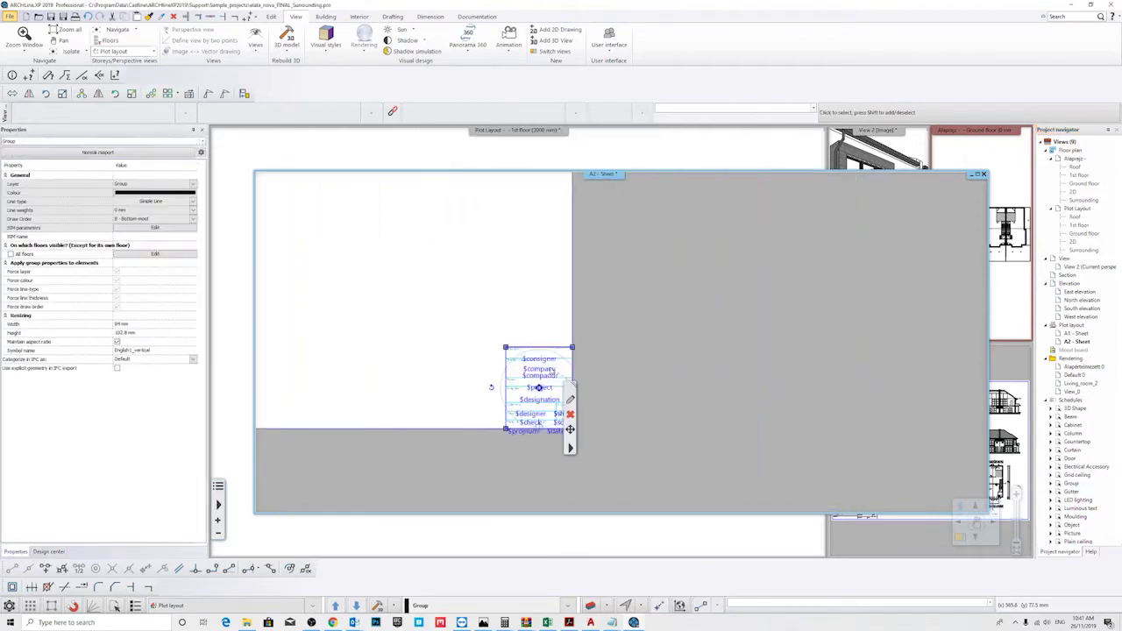
key("Delete")
Place the A2 sheet in the main drawing area and fit the whole page in view
middle_click_drag(512, 320, 638, 362)
right_click(604, 176)
left_click(639, 184)
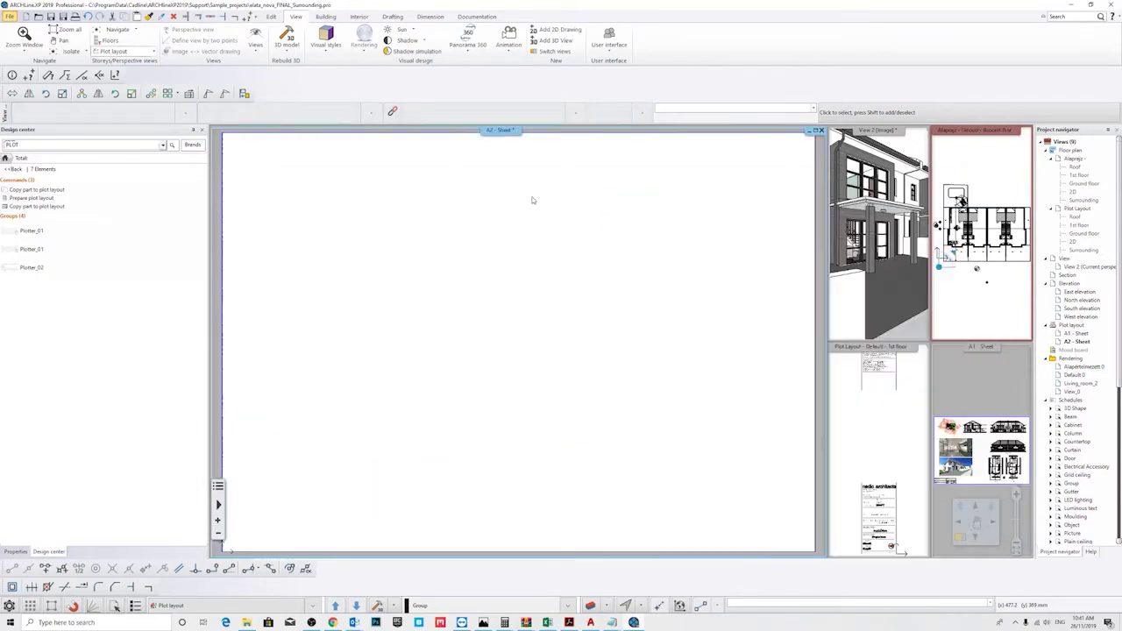
middle_click_drag(566, 325, 559, 294)
scroll(556, 347, "up", 1)
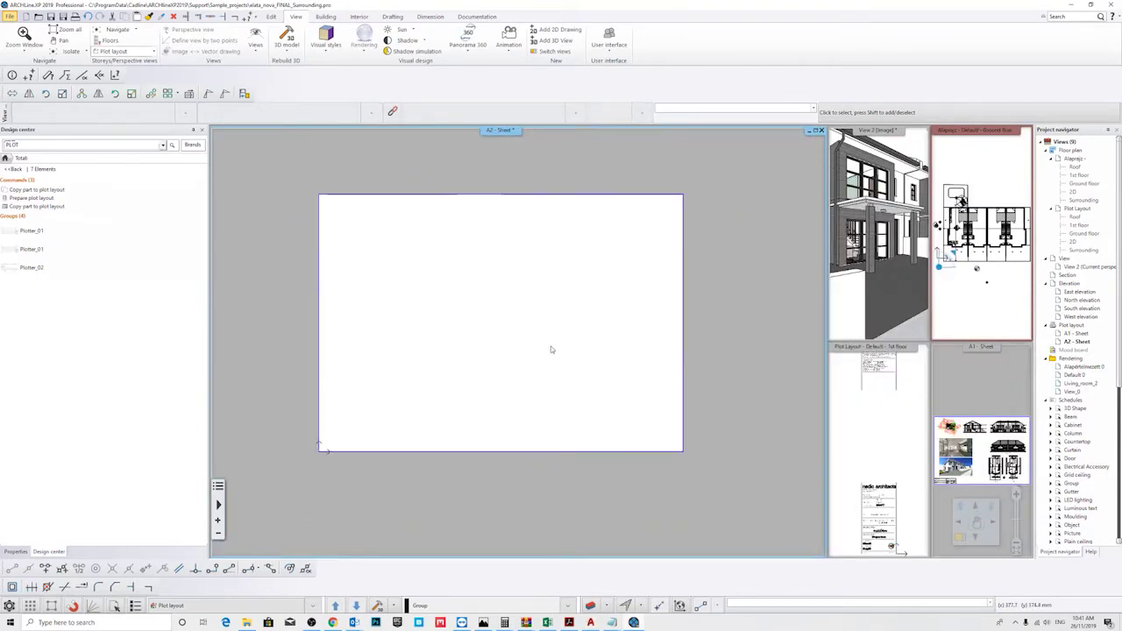
Draw a rectangle over the whole A2 page, from its upper-left corner to its lower-right corner
middle_click_drag(552, 349, 520, 348)
left_click(392, 17)
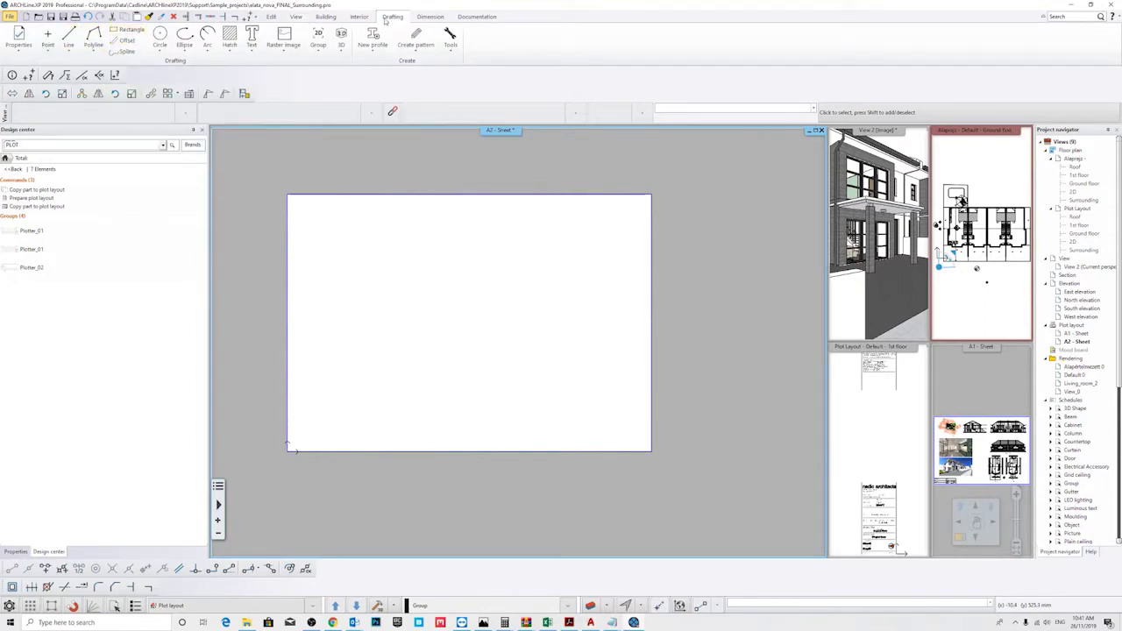
left_click(127, 29)
left_click(288, 195)
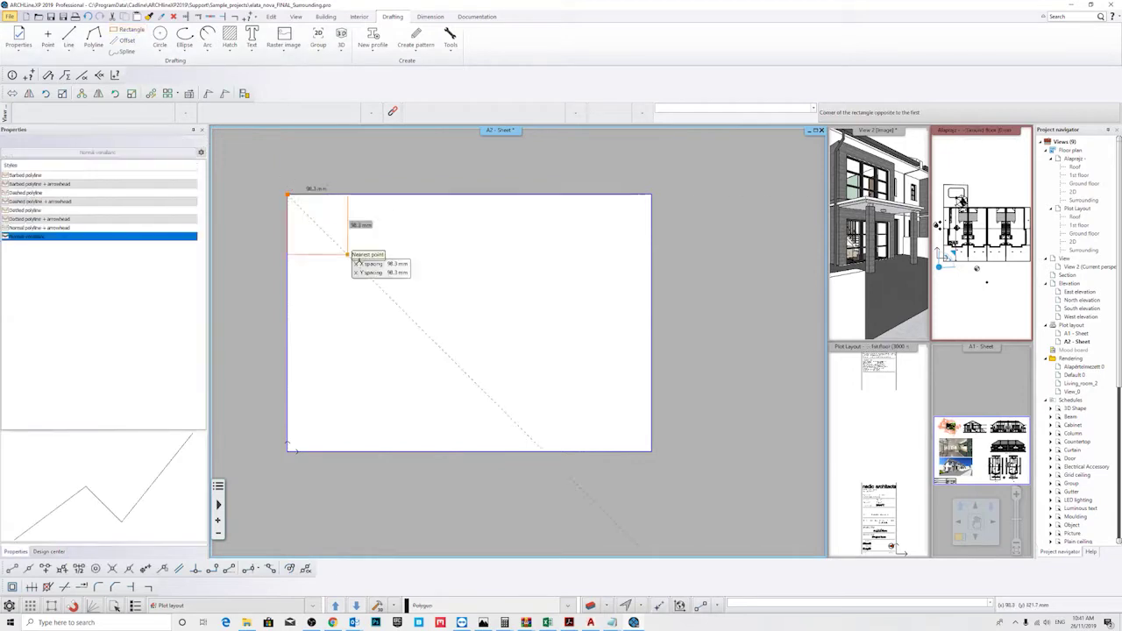
left_click(651, 452)
key("Escape")
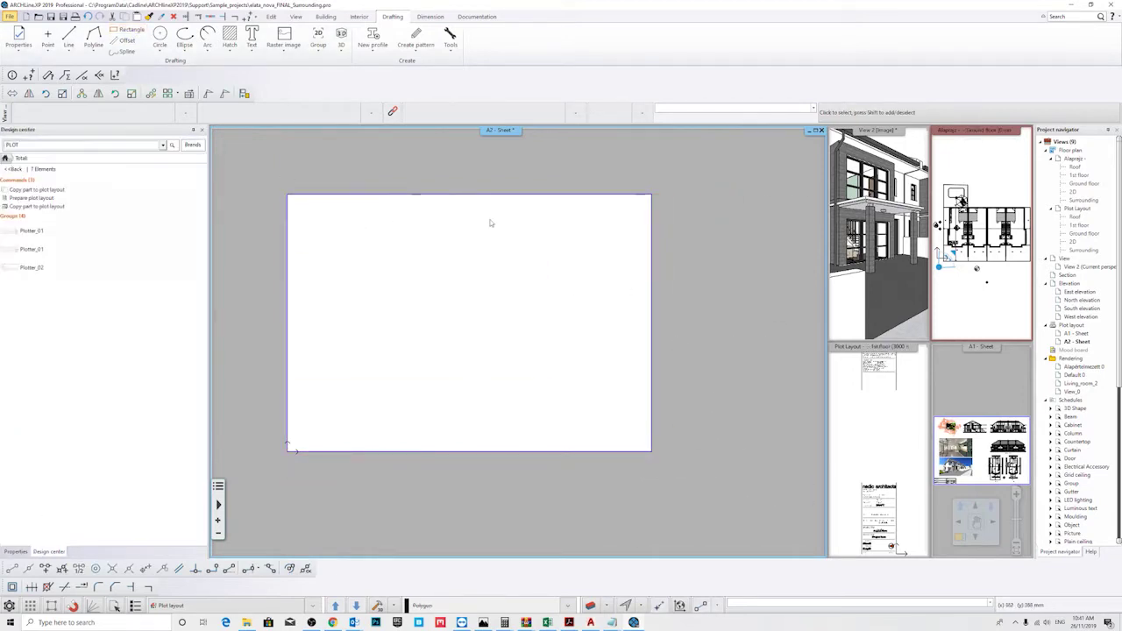
Try to offset all edges of the A2 page's group outline inward, entering a distance of 5 mm
left_click(423, 198)
left_click(423, 199)
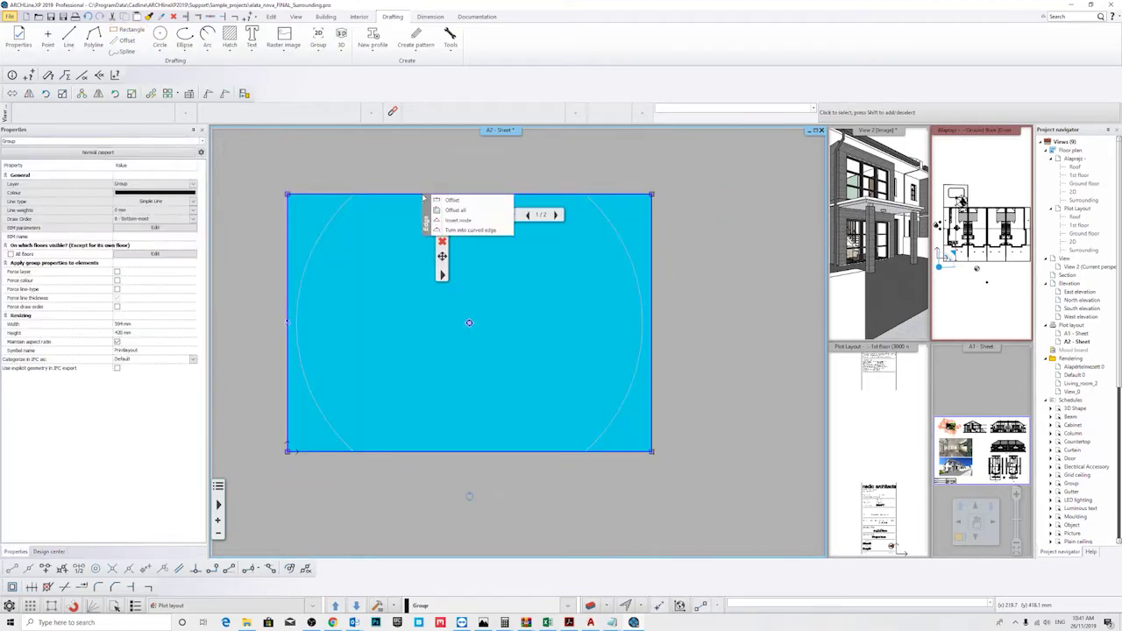
left_click(452, 210)
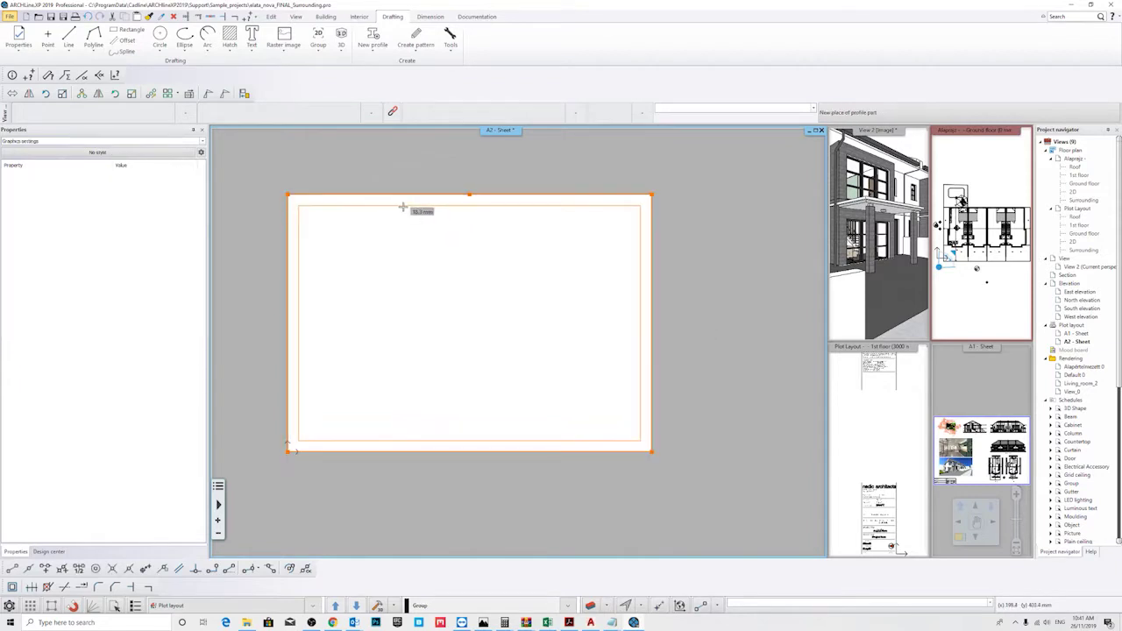
type("5")
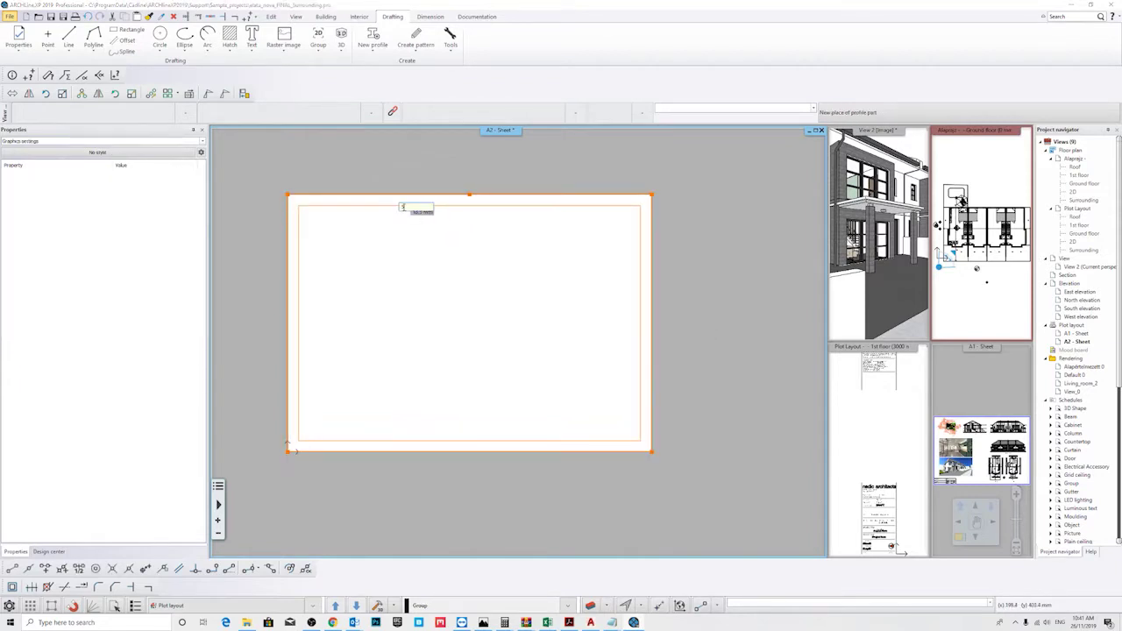
key("Return")
left_click(571, 322)
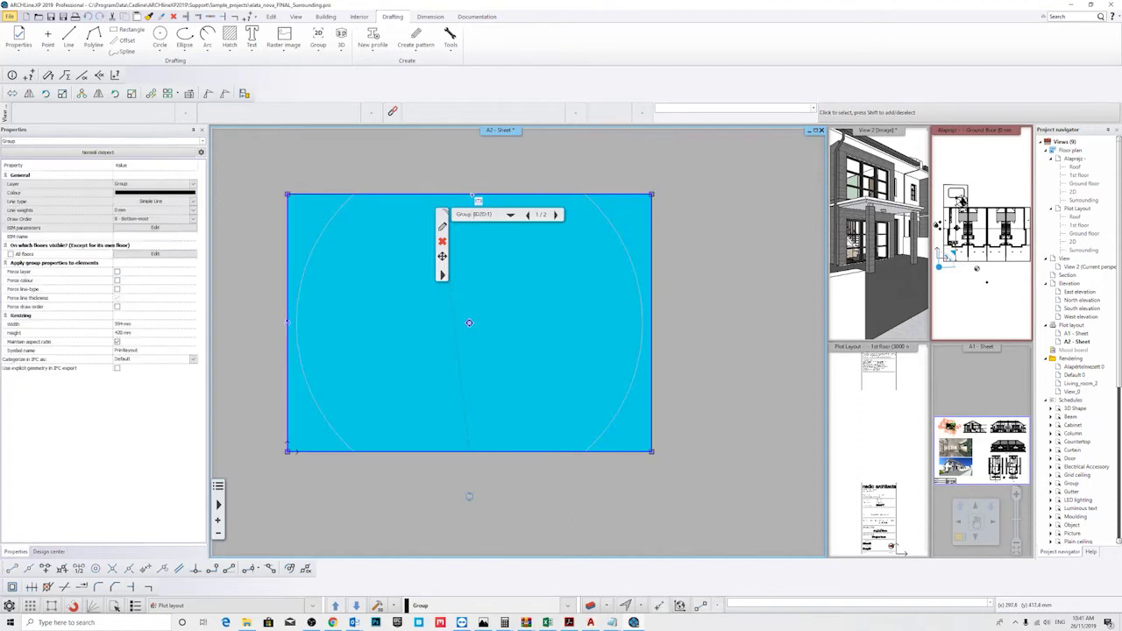
left_click(457, 199)
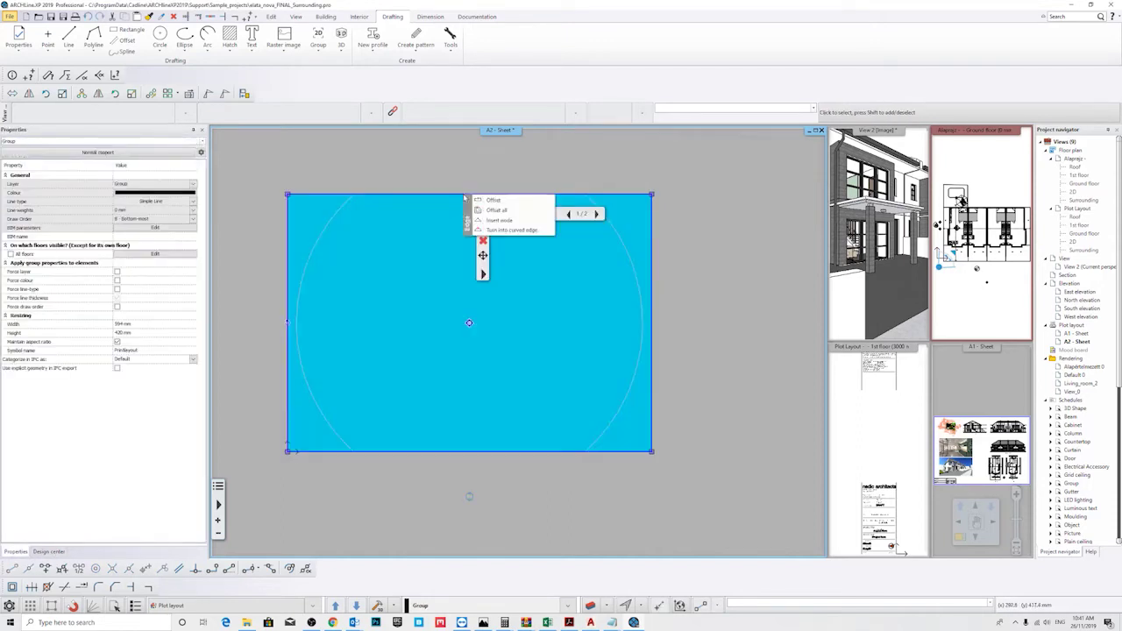
left_click(502, 197)
left_click(502, 197)
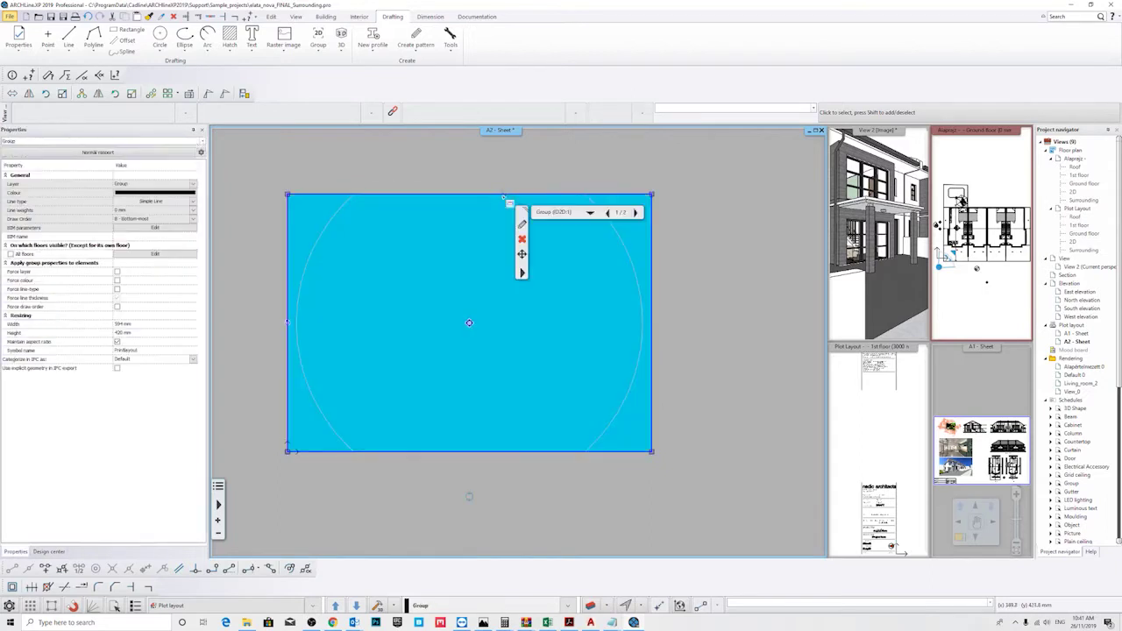
mouse_move(497, 200)
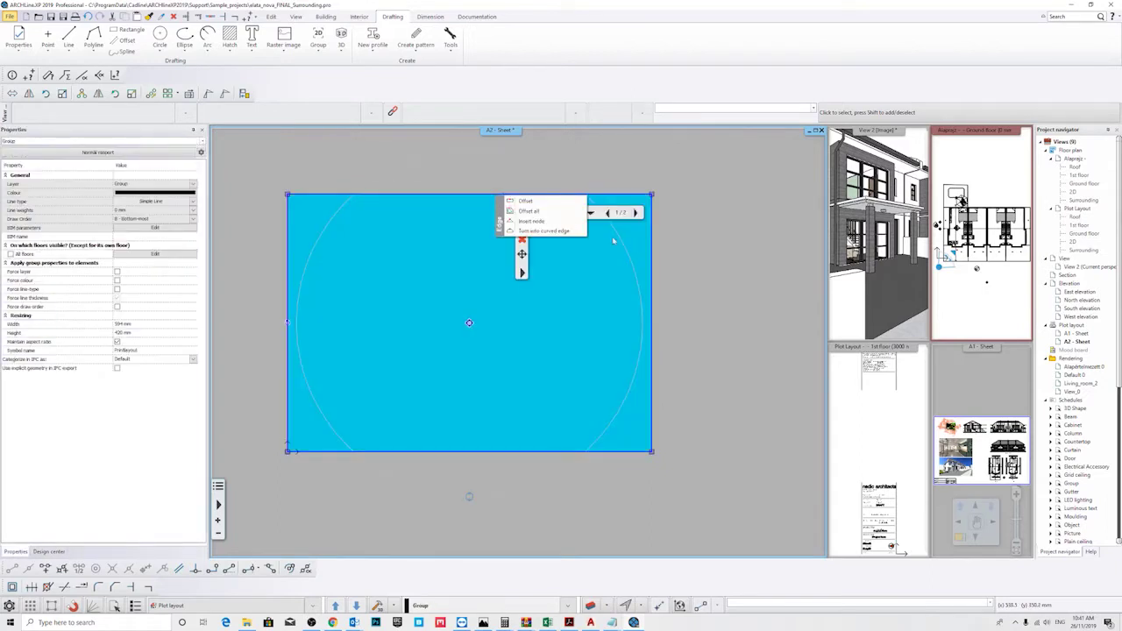
left_click(528, 211)
left_click(492, 204)
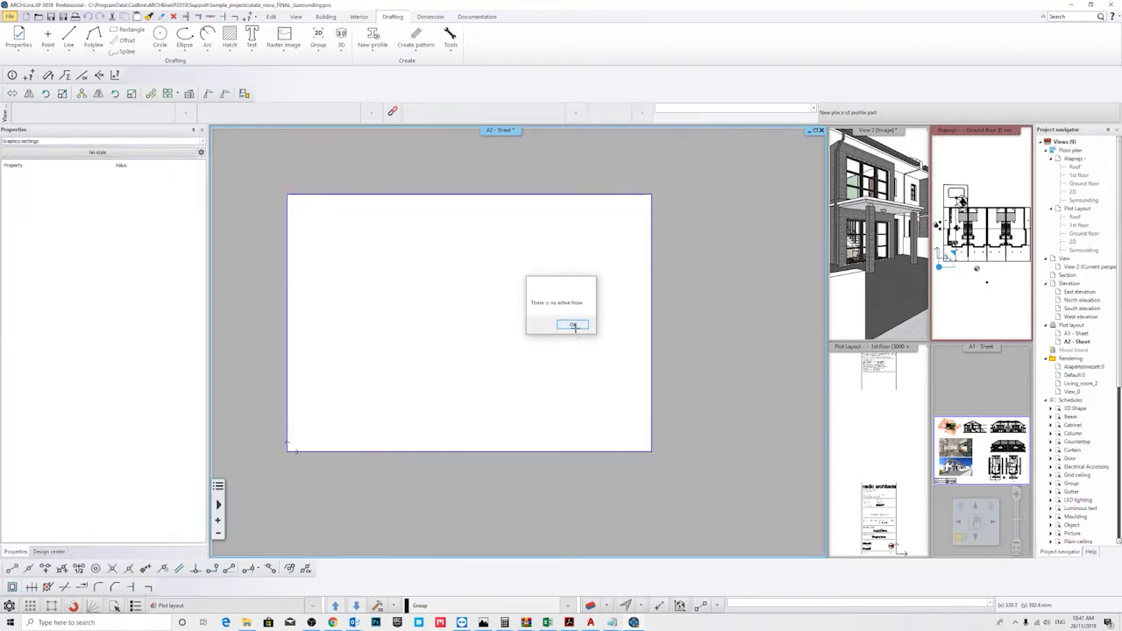
left_click(576, 325)
Offset all edges of the drawn rectangle polyline 5 mm inward to form a margin frame inside the A2 page
left_click(628, 196)
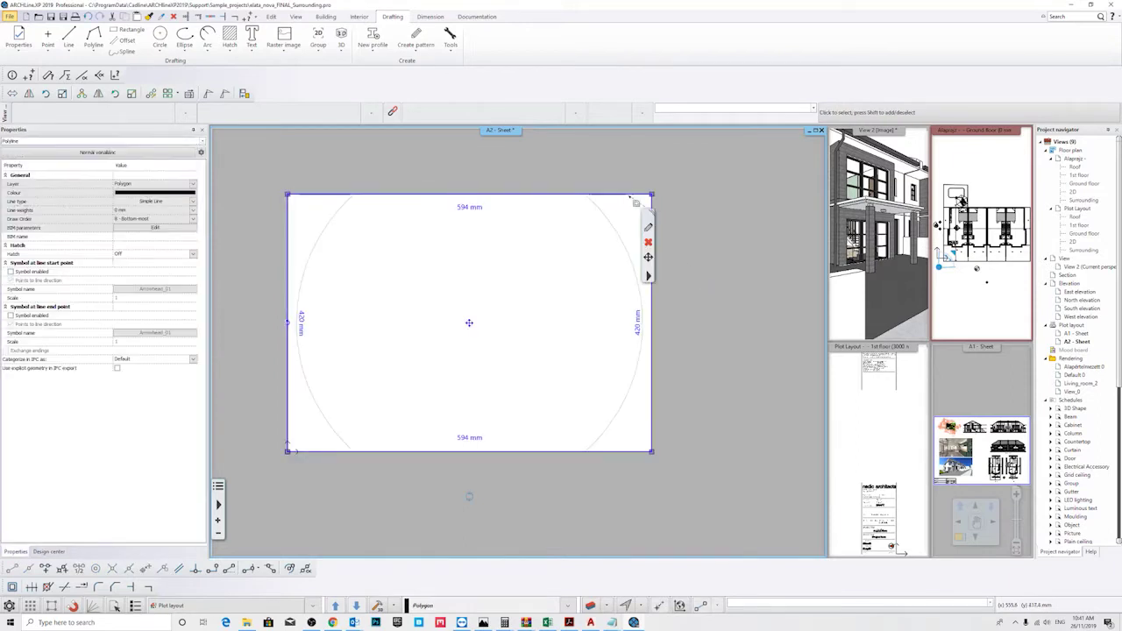
left_click(440, 196)
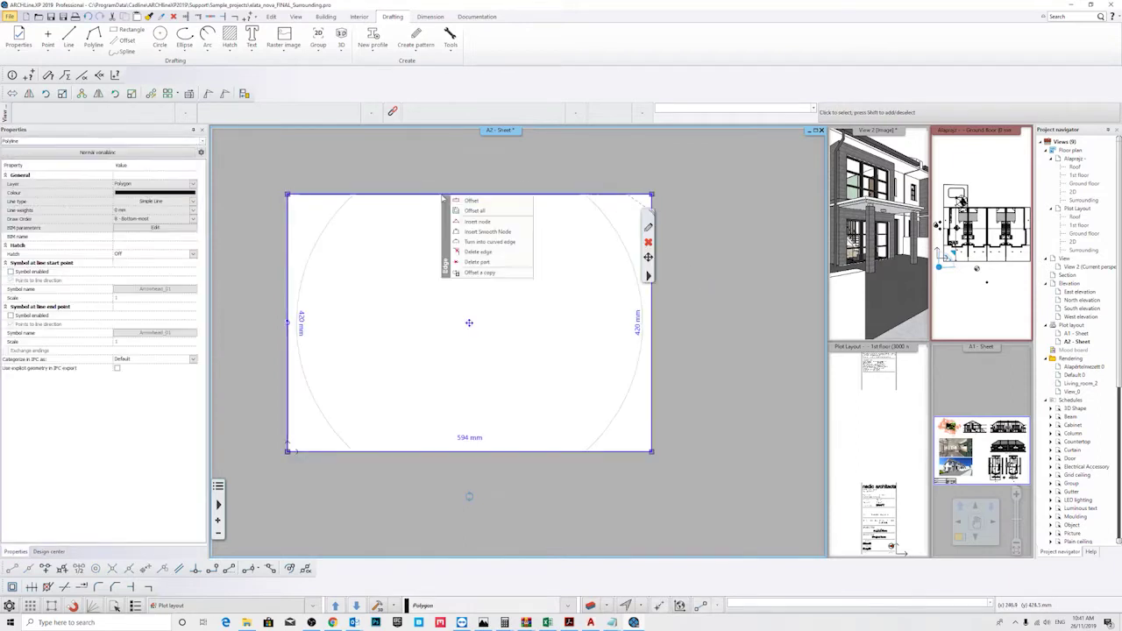
left_click(468, 211)
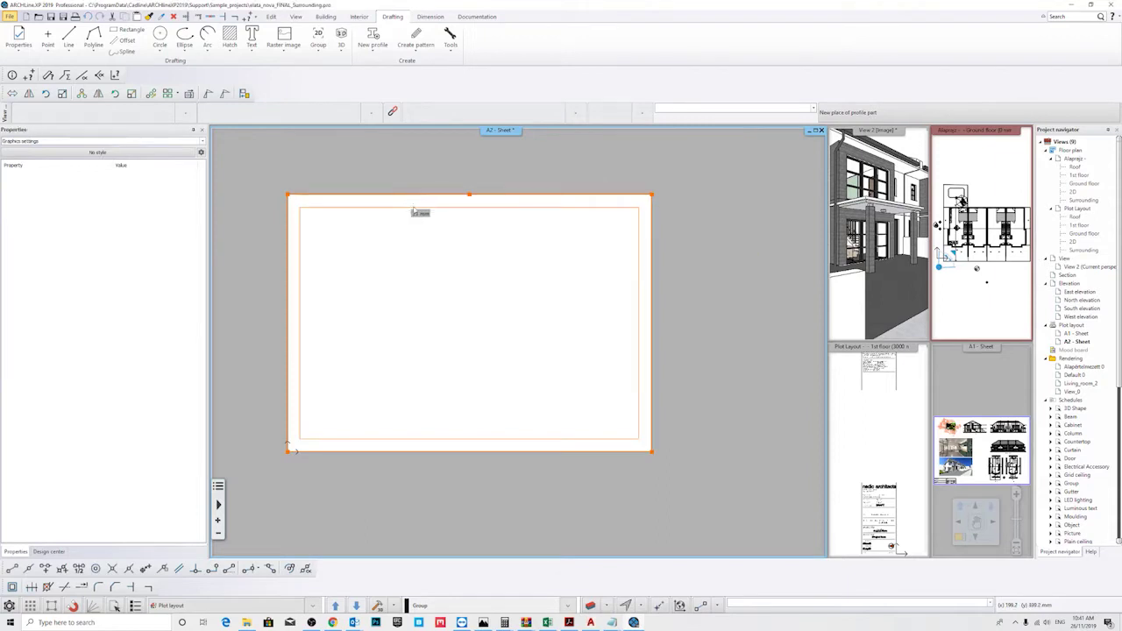
left_click(415, 209)
key("Escape")
Paste the copied title block onto the A2 sheet, with its lower-left corner on the margin frame's bottom edge near the lower-right corner
scroll(614, 268, "up", 2)
middle_click_drag(484, 263, 582, 206)
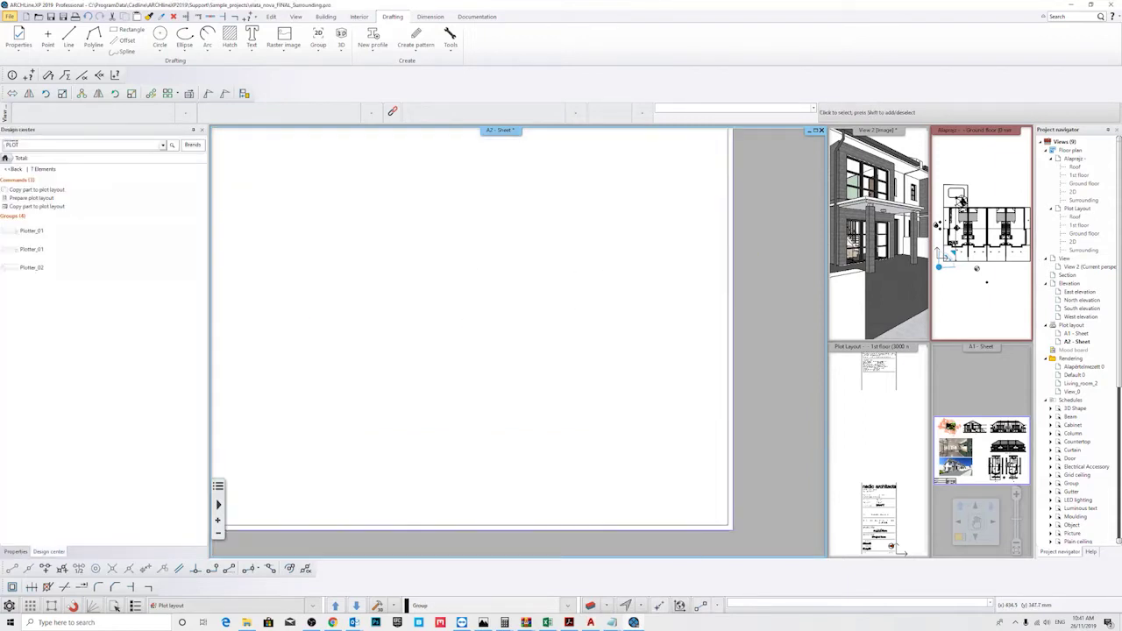
scroll(582, 207, "down", 2)
scroll(478, 388, "up", 1)
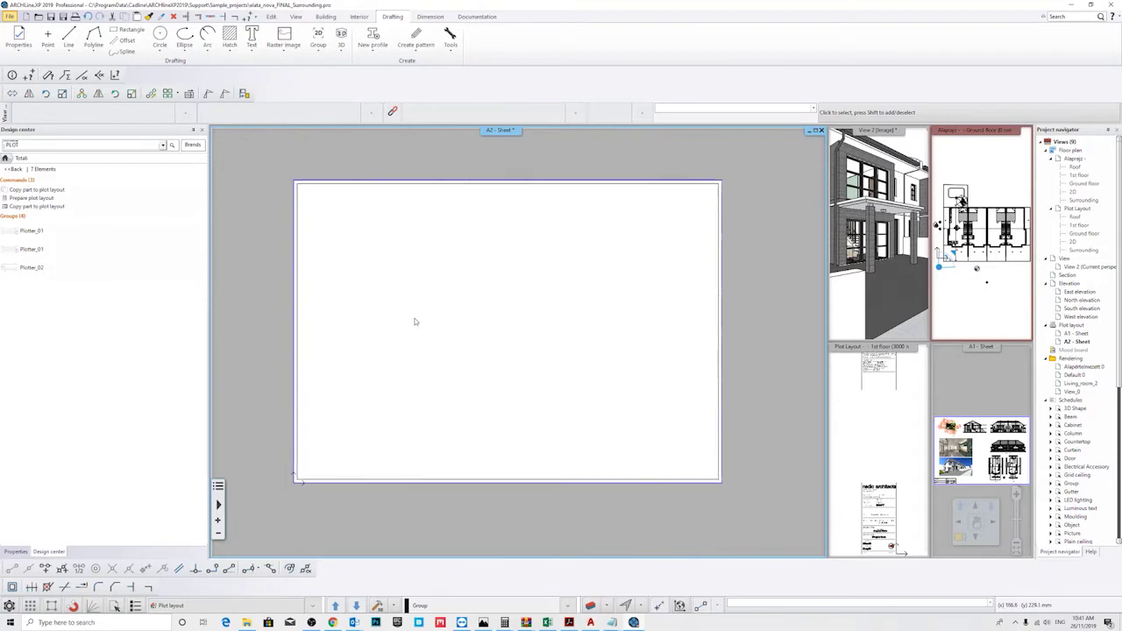
middle_click_drag(533, 276, 523, 270)
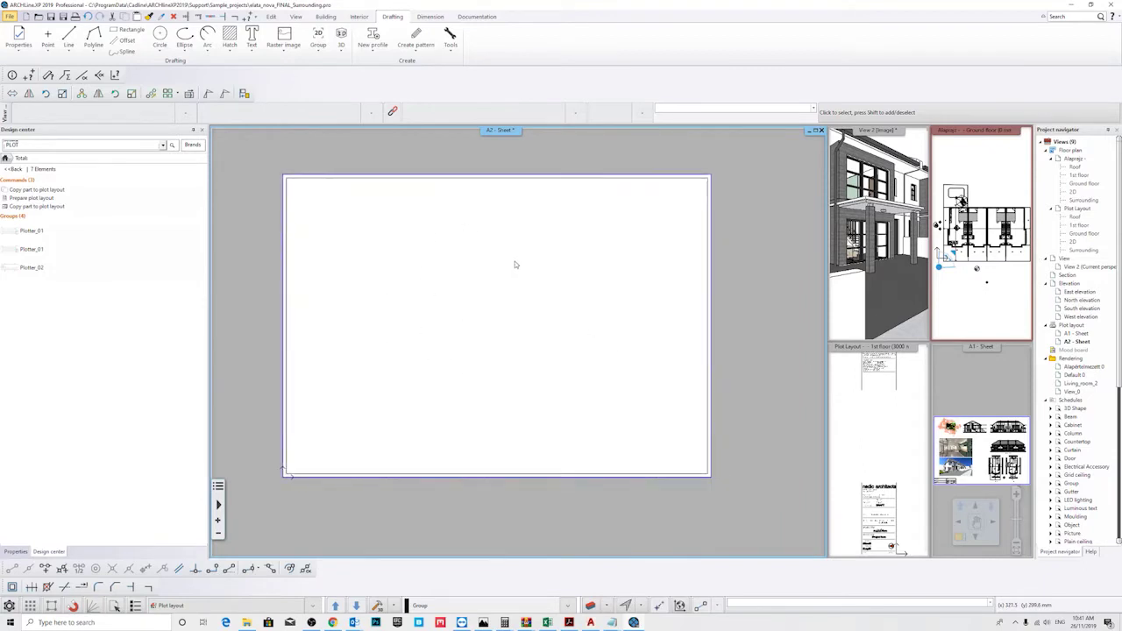
key("ctrl+v")
scroll(546, 393, "down", 2)
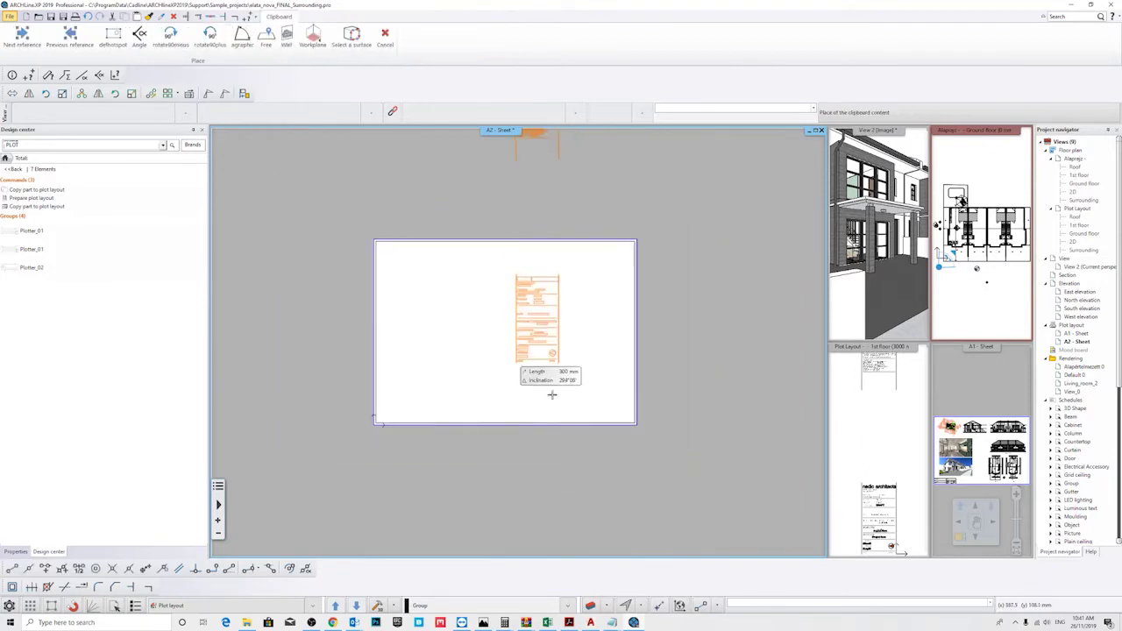
scroll(544, 403, "up", 1)
scroll(574, 417, "up", 2)
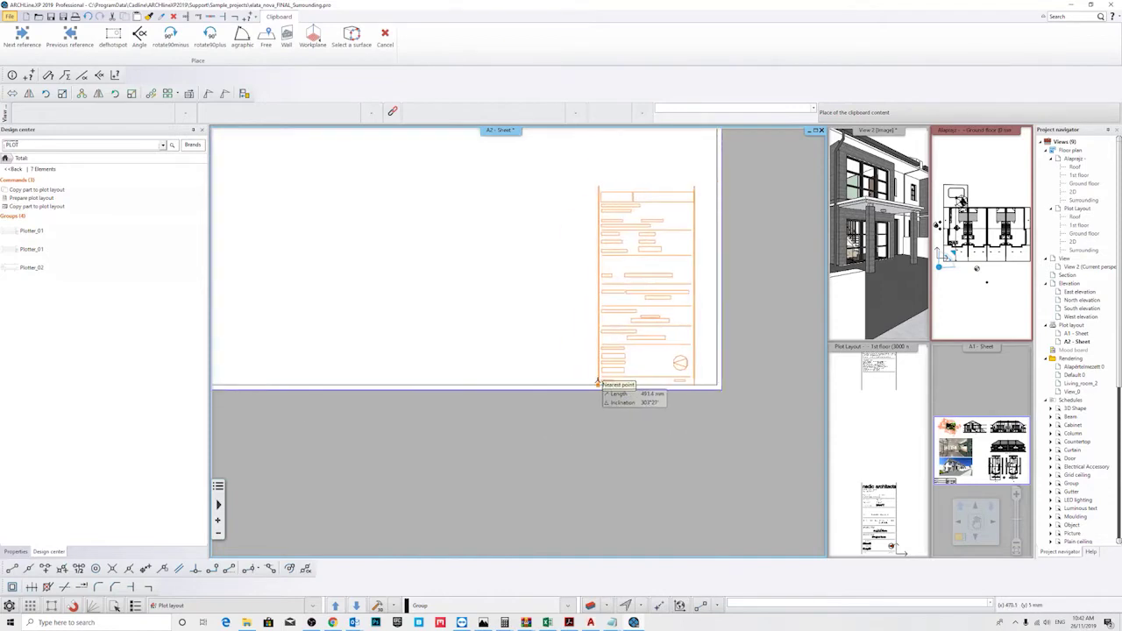
left_click(598, 385)
key("Escape")
middle_click_drag(714, 330, 549, 443)
scroll(480, 353, "down", 1)
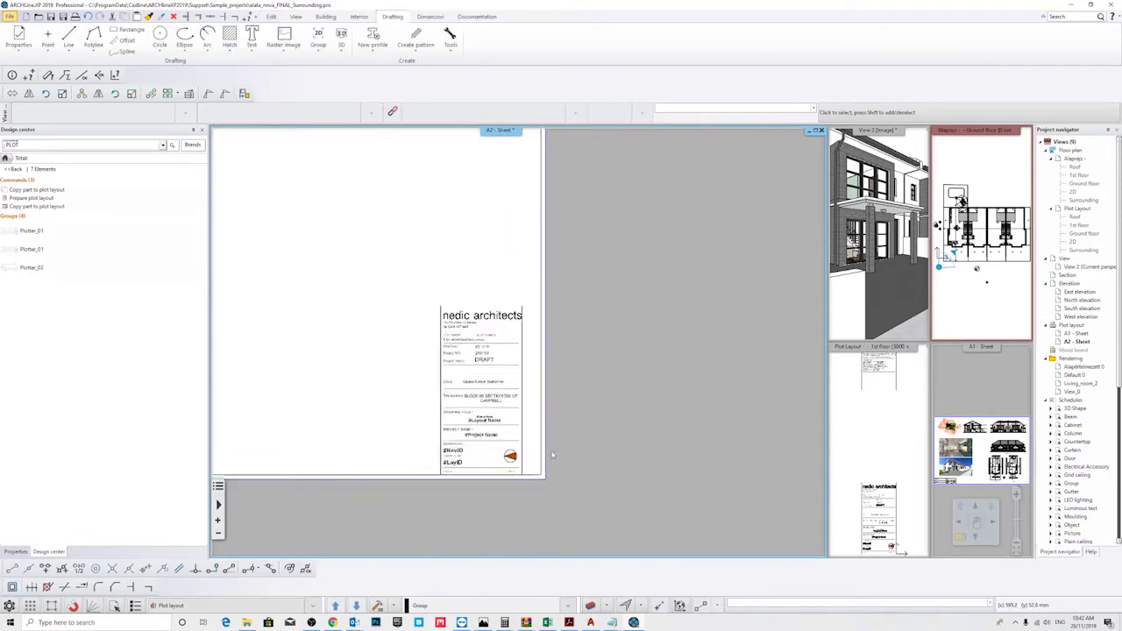
left_click(505, 386)
key("Escape")
left_click(376, 254)
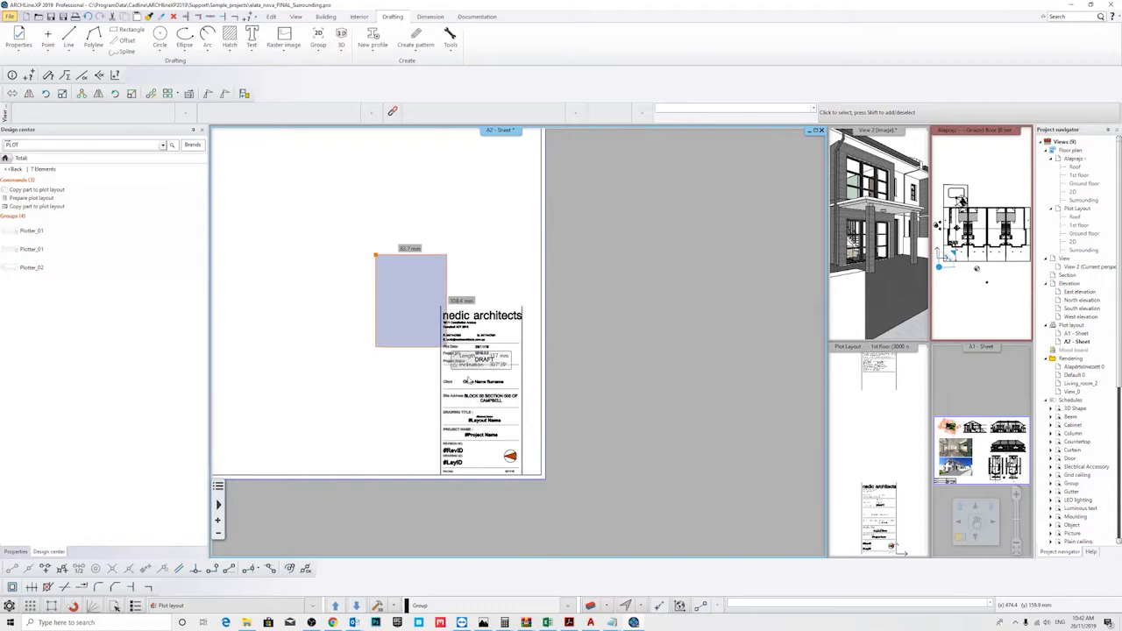
left_click(529, 475)
scroll(497, 330, "up", 3)
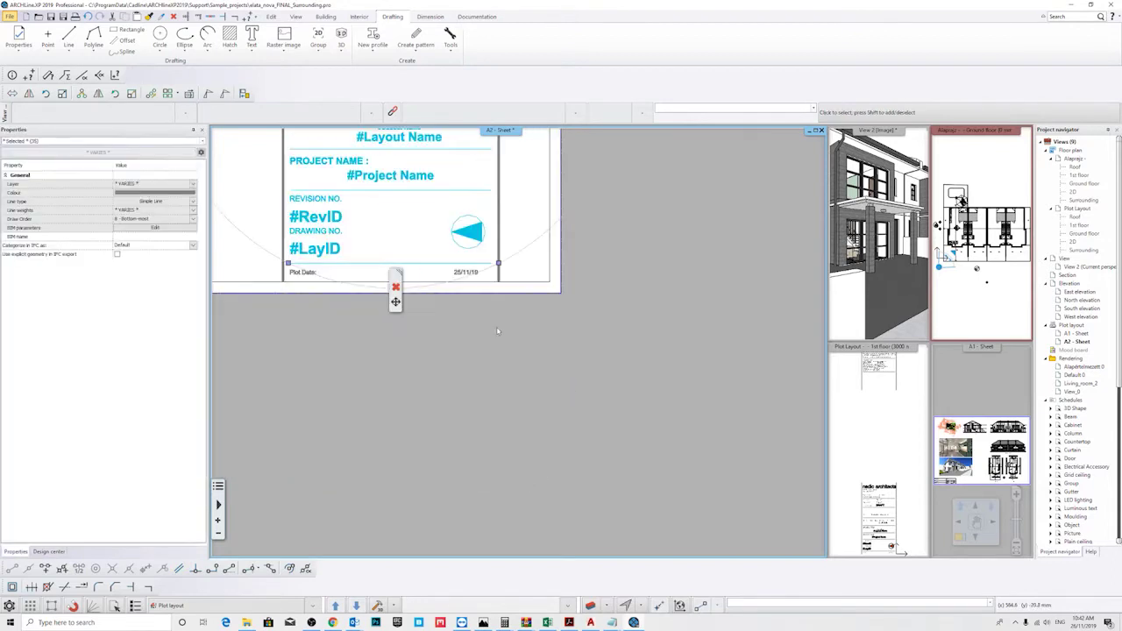
scroll(517, 342, "down", 3)
middle_click_drag(584, 412, 614, 461)
Move the whole lower title block so its lower-right corner meets the margin frame's lower-right corner
left_click(443, 208)
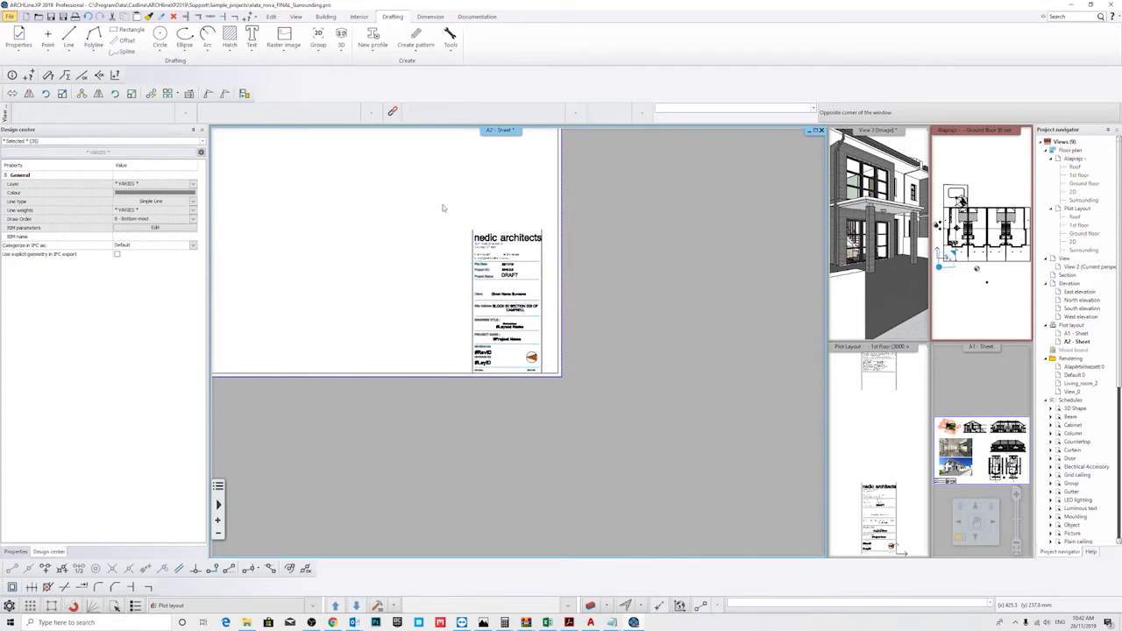
left_click(557, 377)
scroll(541, 348, "up", 2)
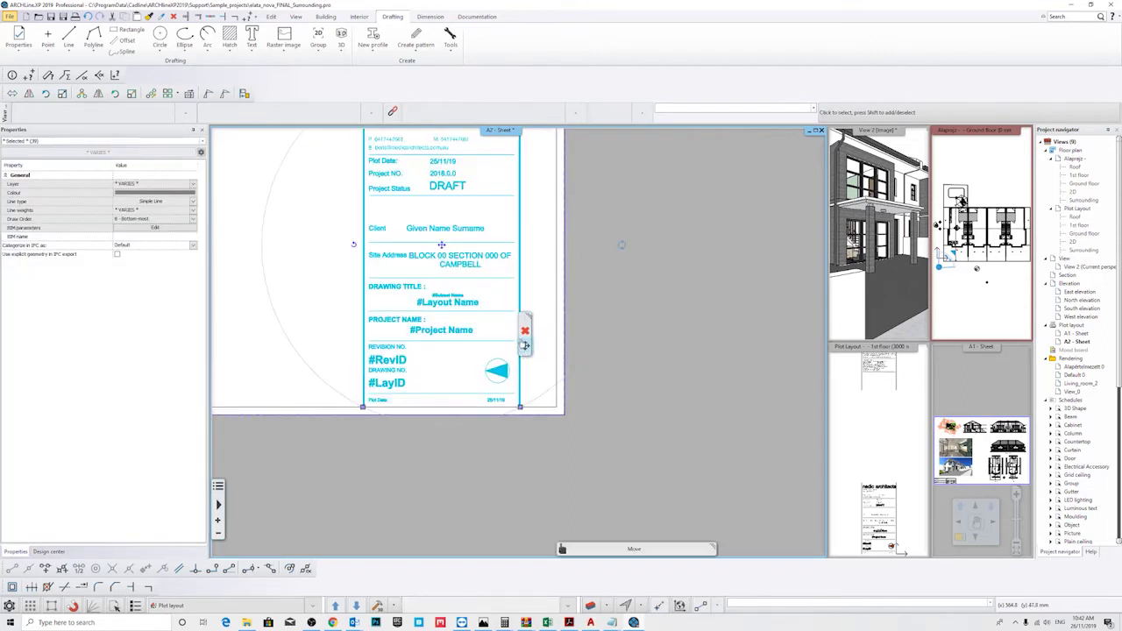
mouse_move(524, 345)
left_click(581, 346)
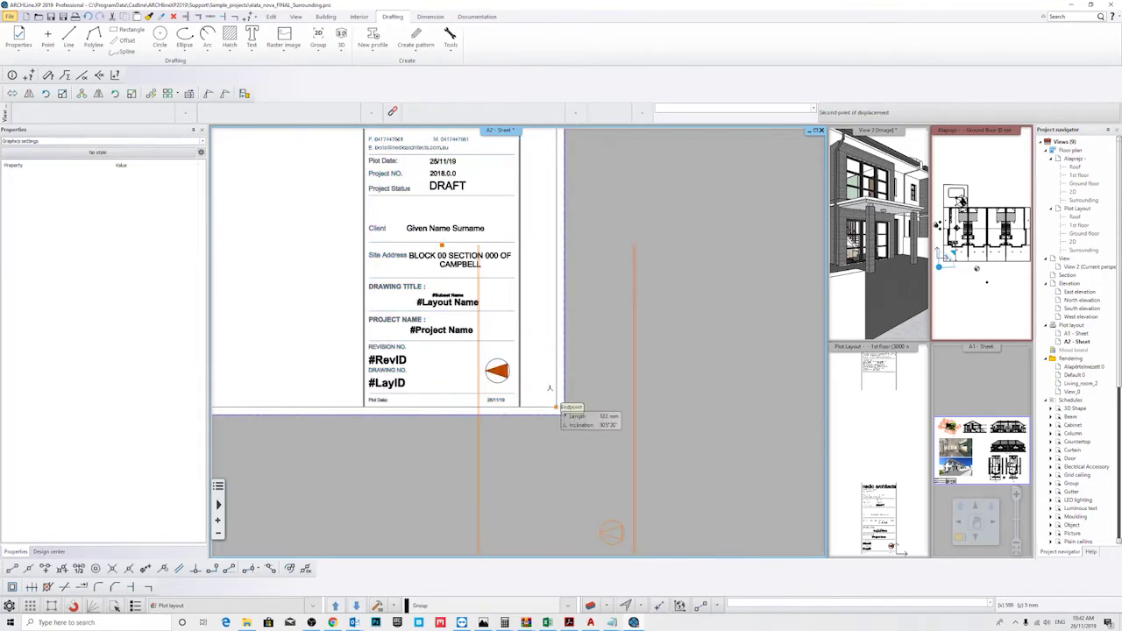
key("Escape")
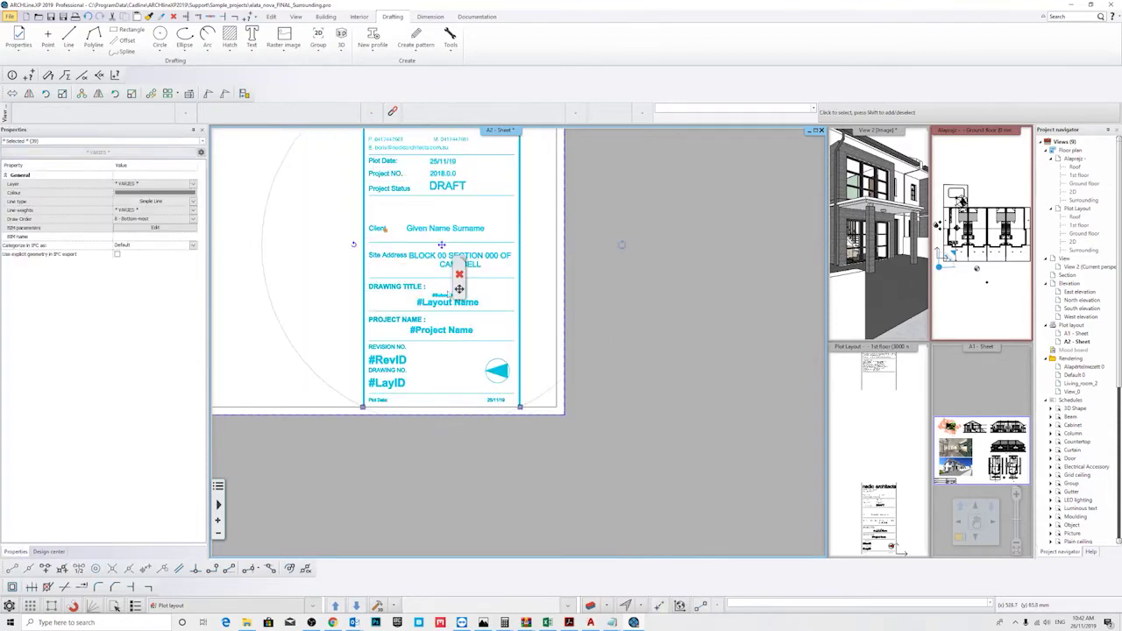
mouse_move(458, 289)
left_click(535, 296)
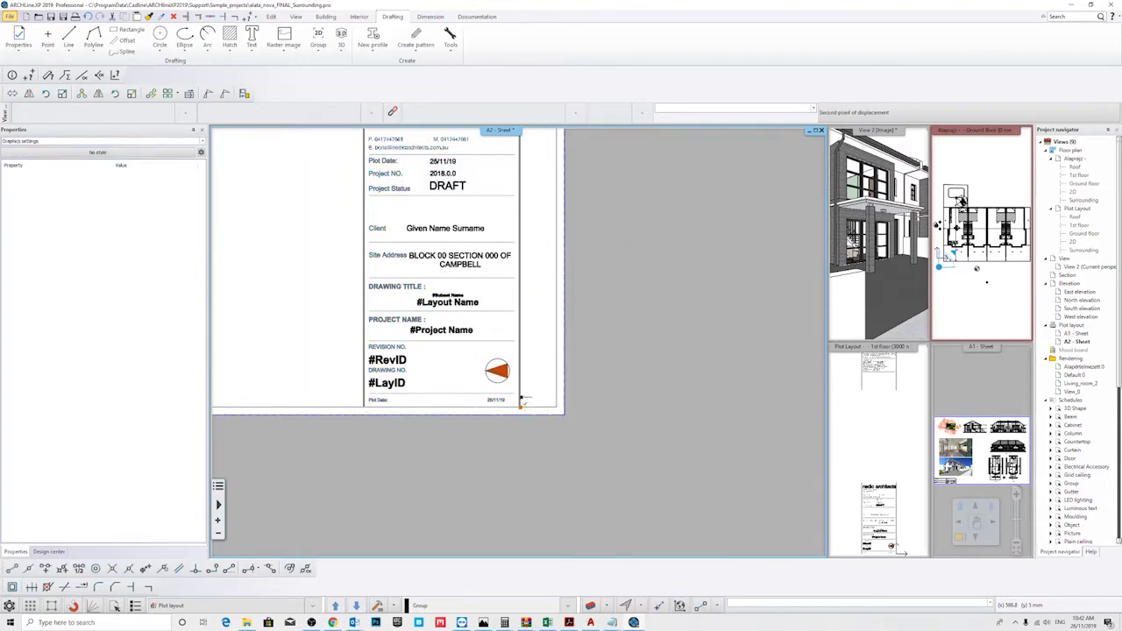
left_click(555, 407)
key("Escape")
Move the separate notes and project partners block from above the sheet so its upper-right corner meets the margin frame's upper-right corner
middle_click_drag(593, 435, 620, 539)
scroll(585, 456, "down", 3)
middle_click_drag(581, 229, 579, 428)
scroll(576, 426, "down", 2)
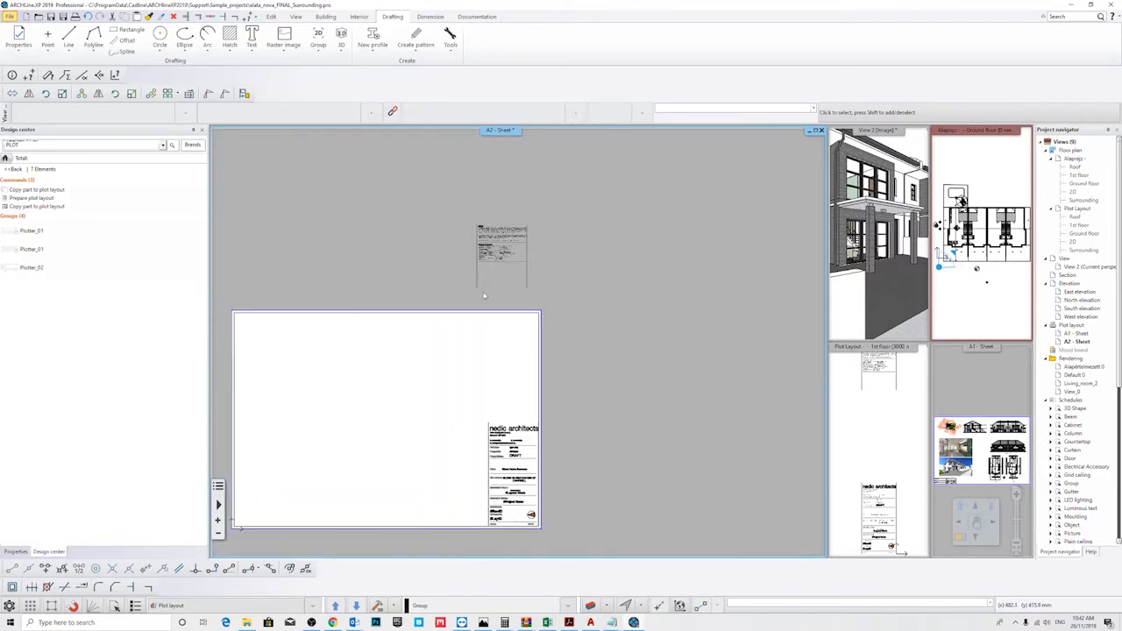
left_click_drag(576, 200, 467, 289)
scroll(544, 182, "up", 3)
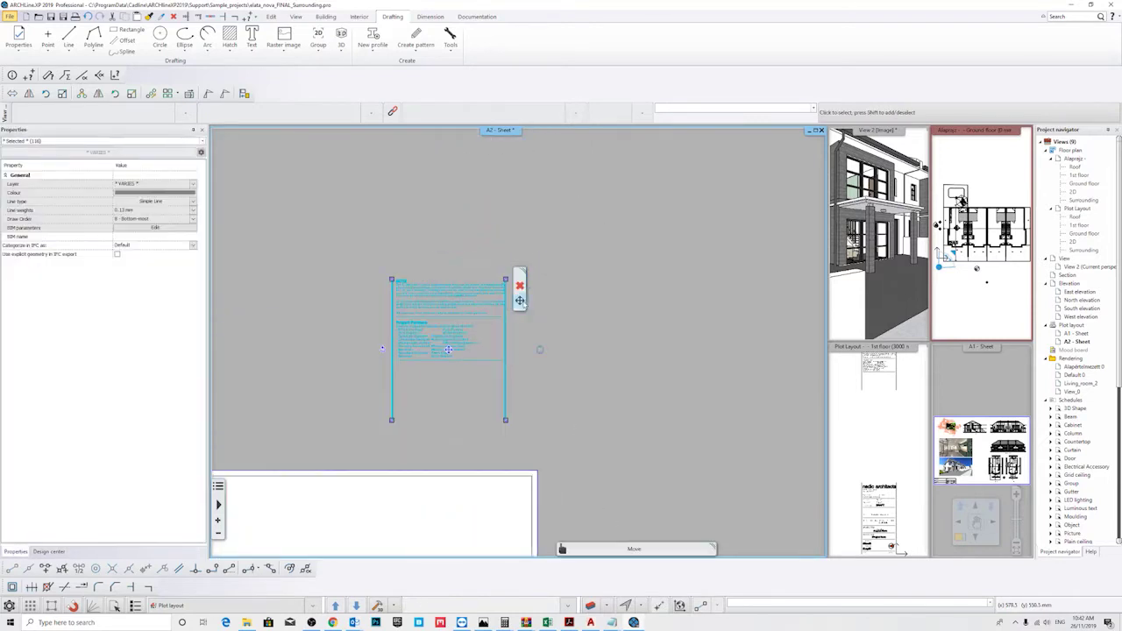
left_click(523, 304)
left_click(558, 311)
scroll(514, 275, "up", 5)
middle_click_drag(426, 256, 469, 295)
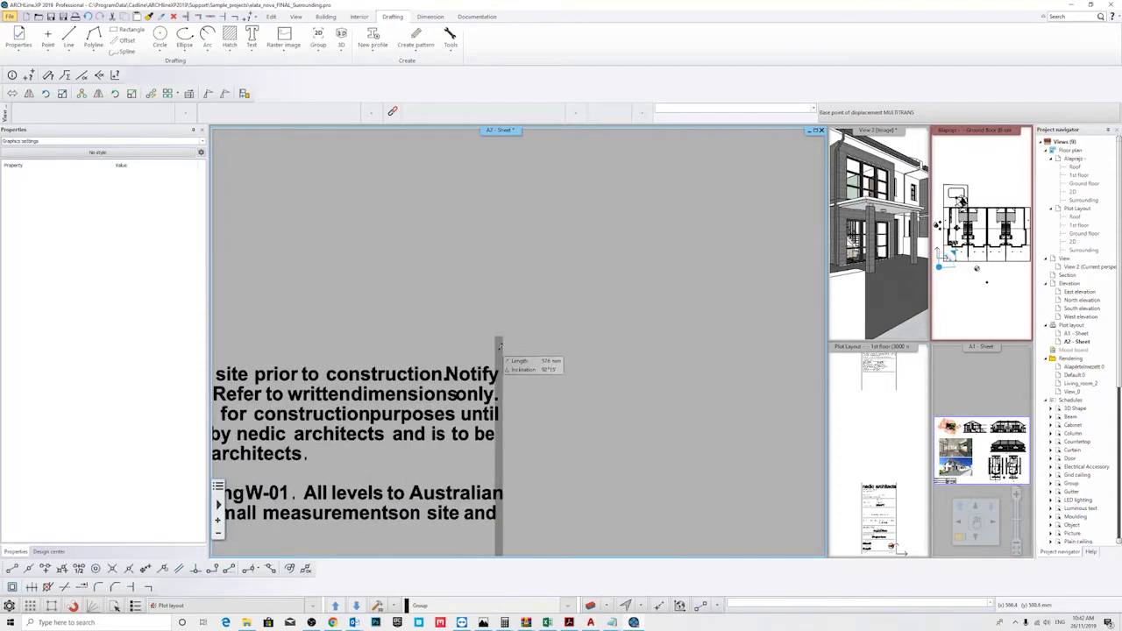
left_click(500, 338)
scroll(629, 234, "down", 6)
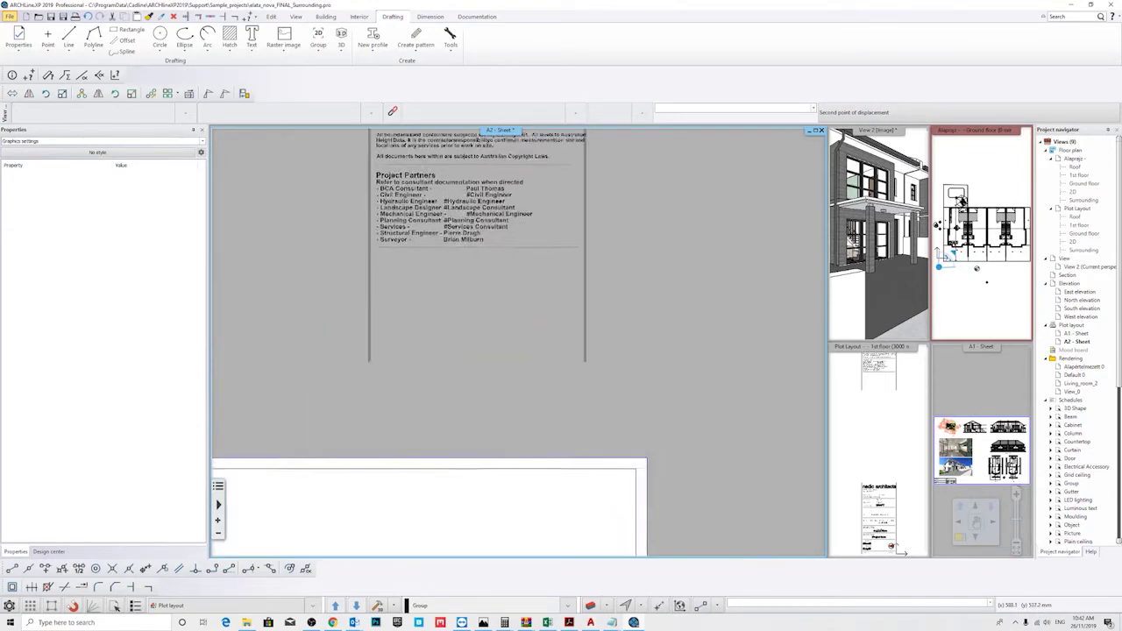
scroll(584, 392, "up", 6)
left_click(524, 270)
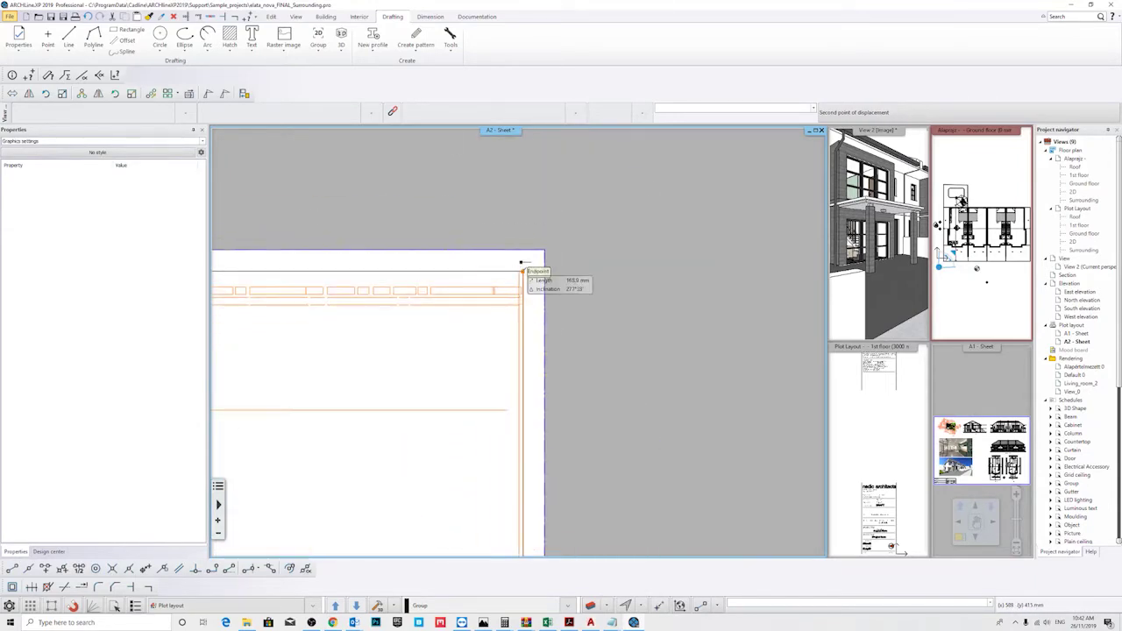
left_click(557, 376)
Examine the separate text fragments and divider lines that make up the notes and project partners block
scroll(557, 377, "down", 2)
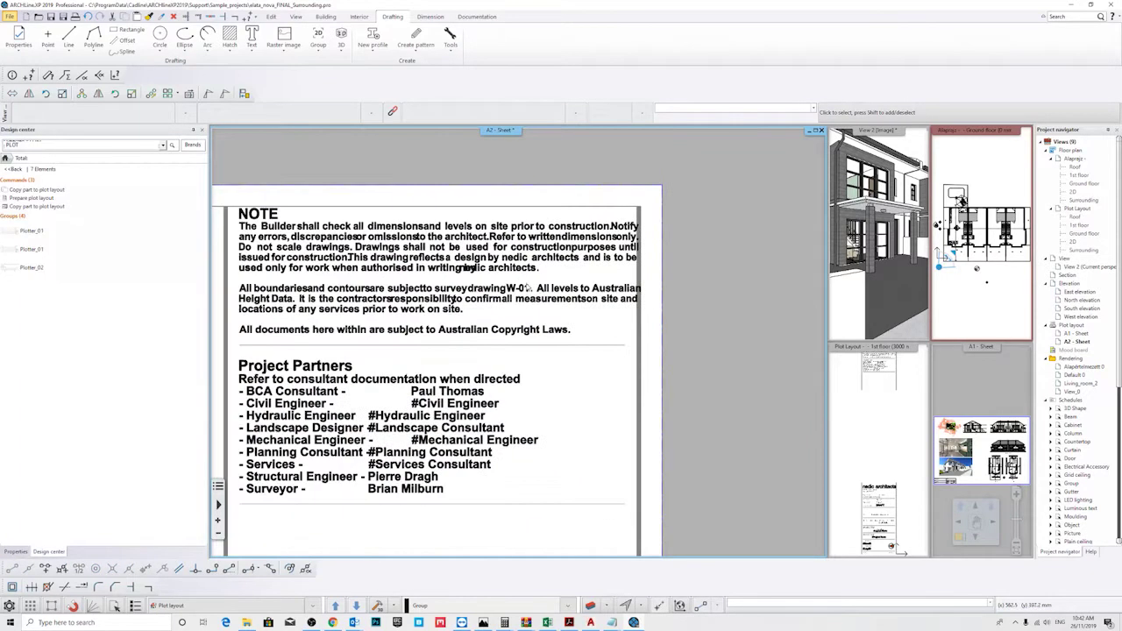
left_click(483, 290)
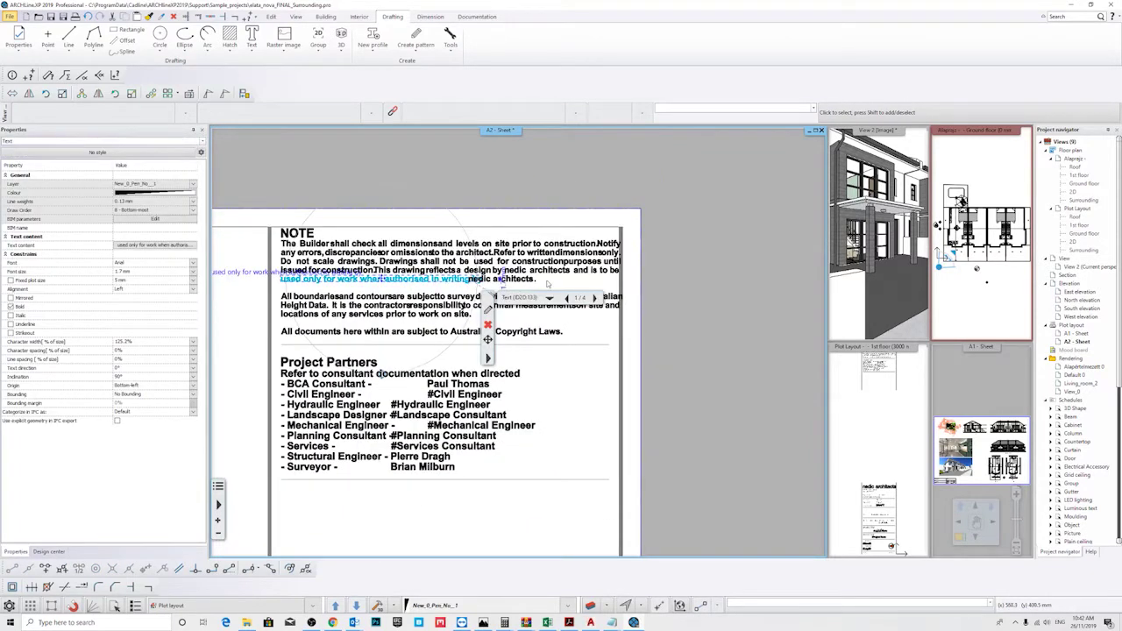
middle_click_drag(366, 261, 423, 243)
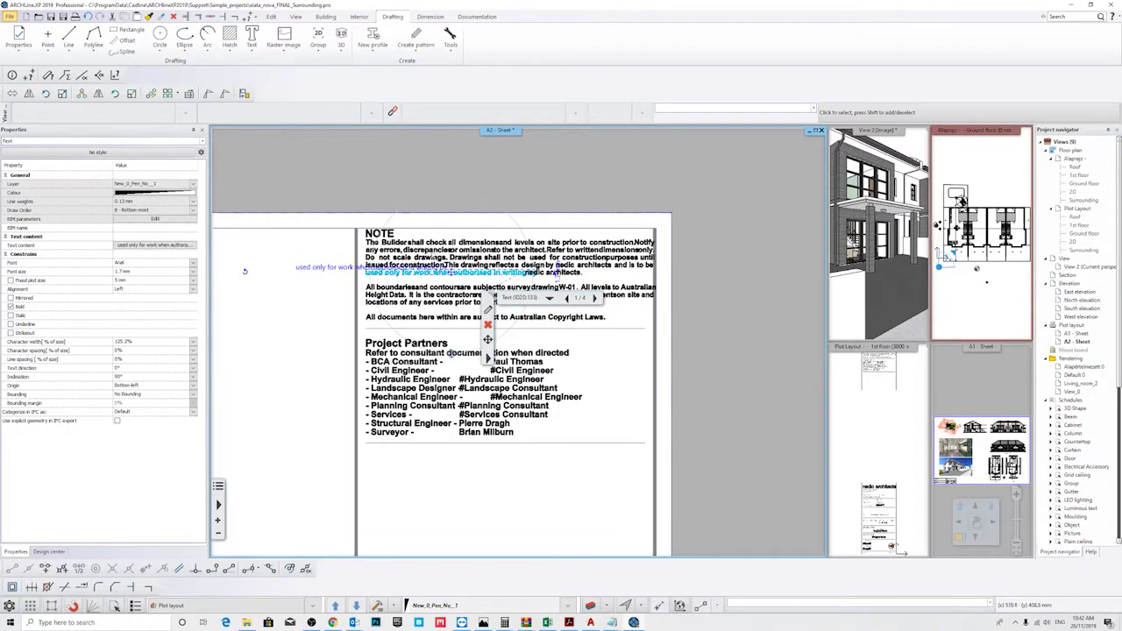
scroll(408, 253, "up", 1)
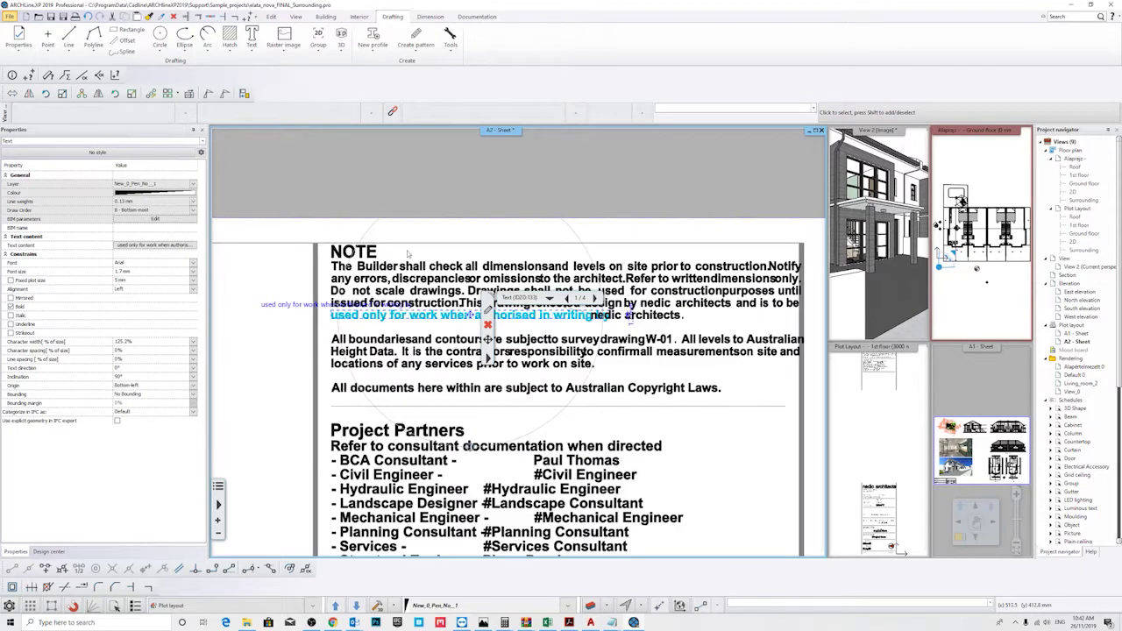
left_click(323, 268)
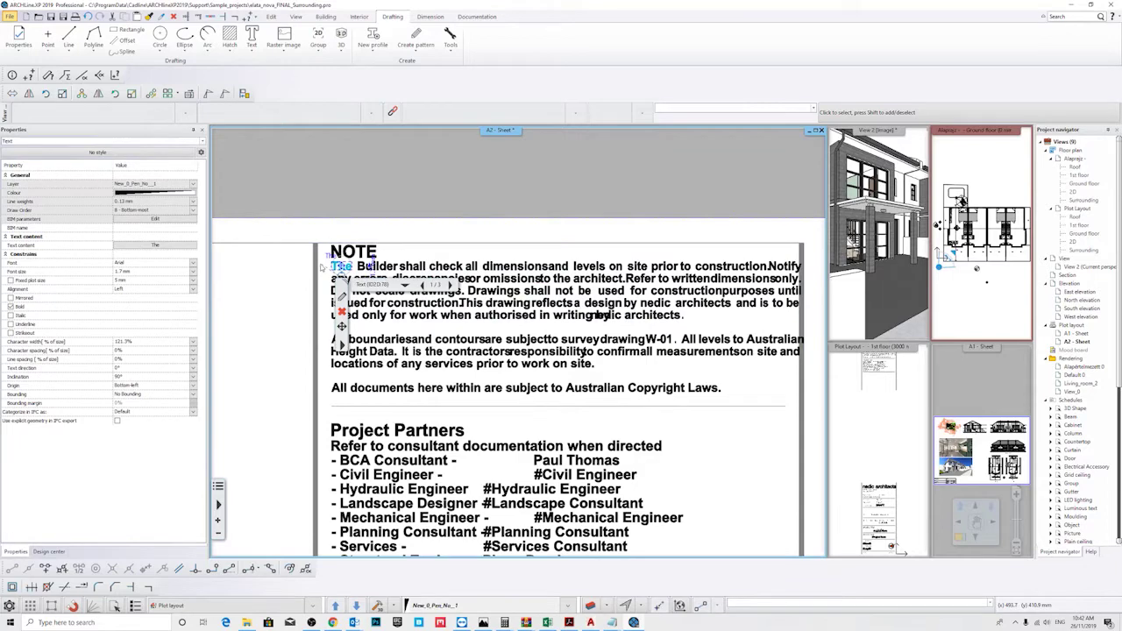
left_click(739, 391)
scroll(704, 376, "down", 2)
middle_click_drag(674, 377, 658, 377)
left_click(659, 377)
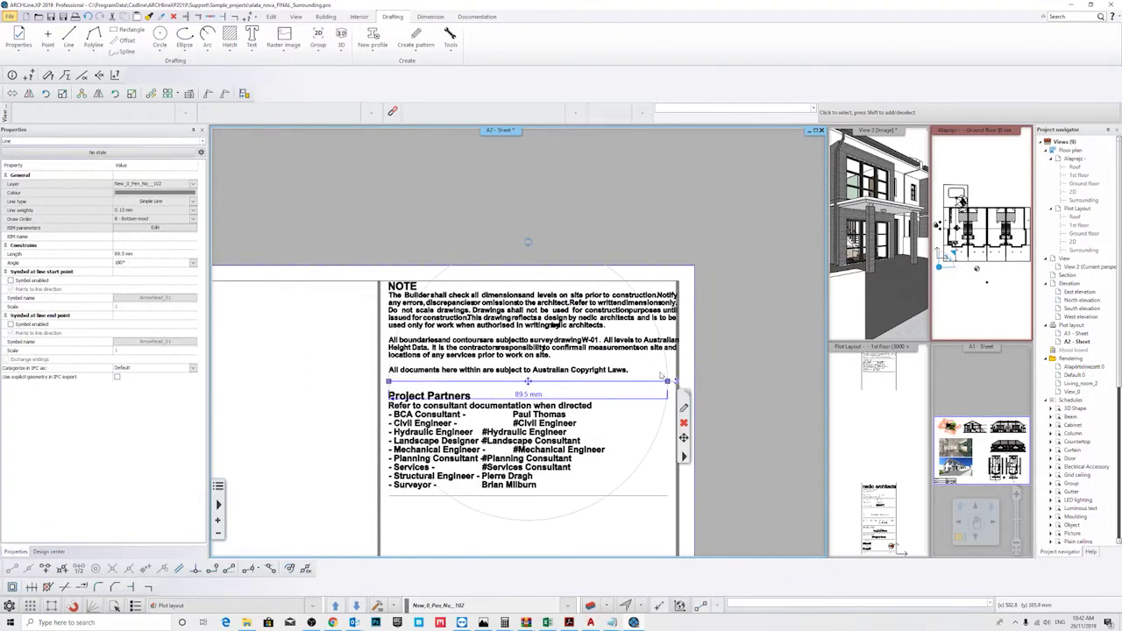
key("Escape")
left_click(666, 381)
left_click(333, 317)
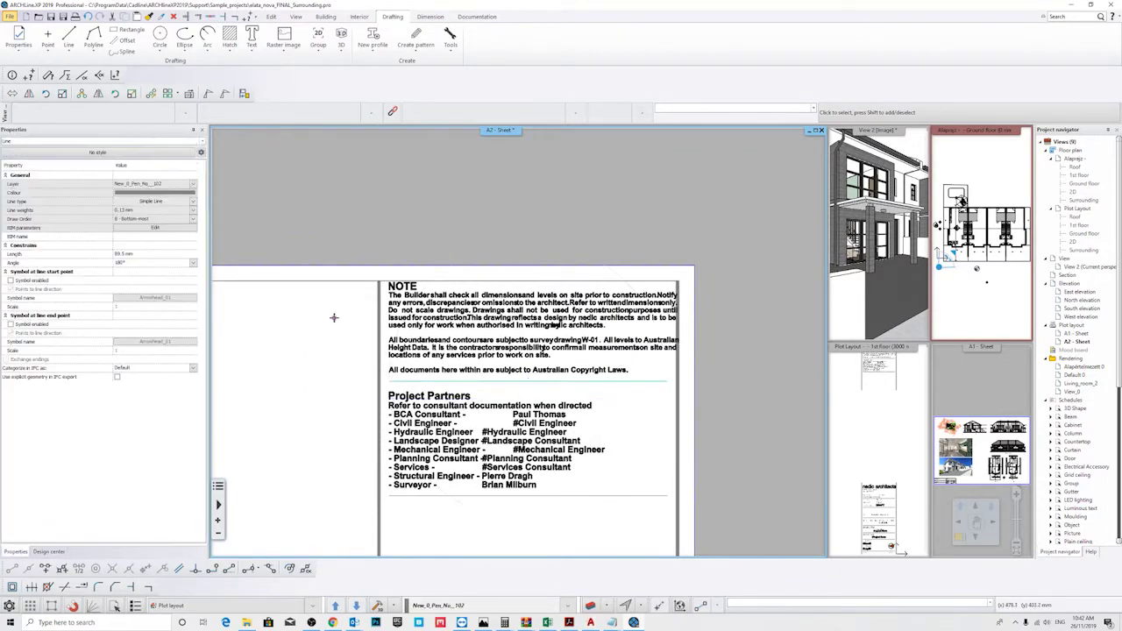
left_click(341, 282)
left_click(451, 297)
scroll(325, 293, "up", 3)
middle_click_drag(325, 292, 331, 327)
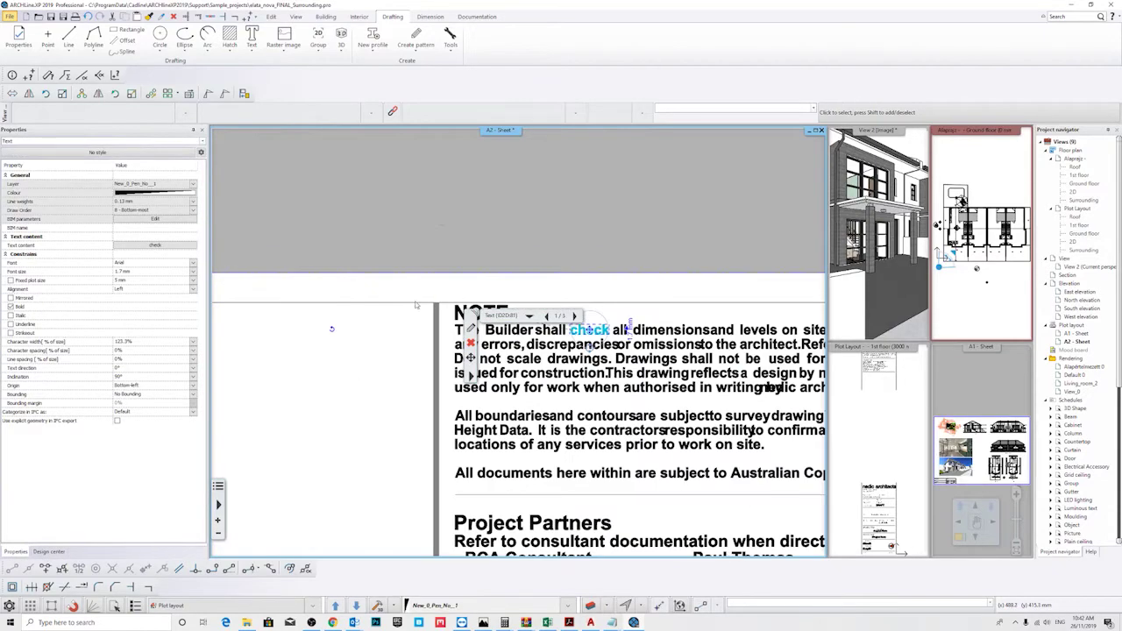
left_click(407, 198)
key("Escape")
scroll(522, 339, "down", 1)
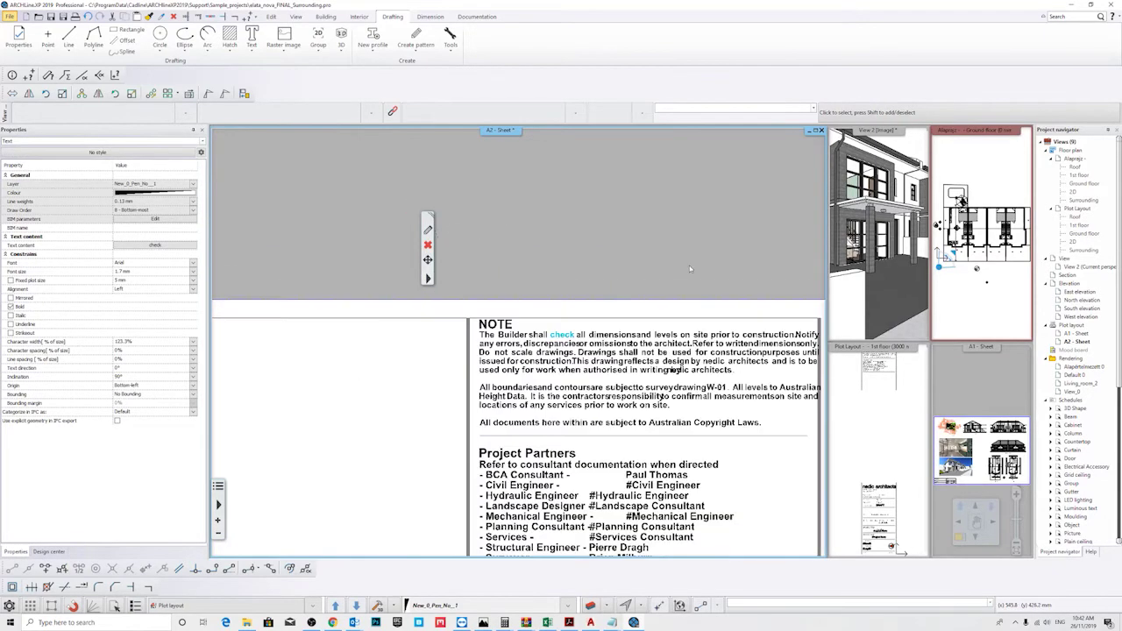
key("Escape")
middle_click_drag(618, 367, 487, 334)
scroll(488, 335, "down", 1)
left_click(396, 227)
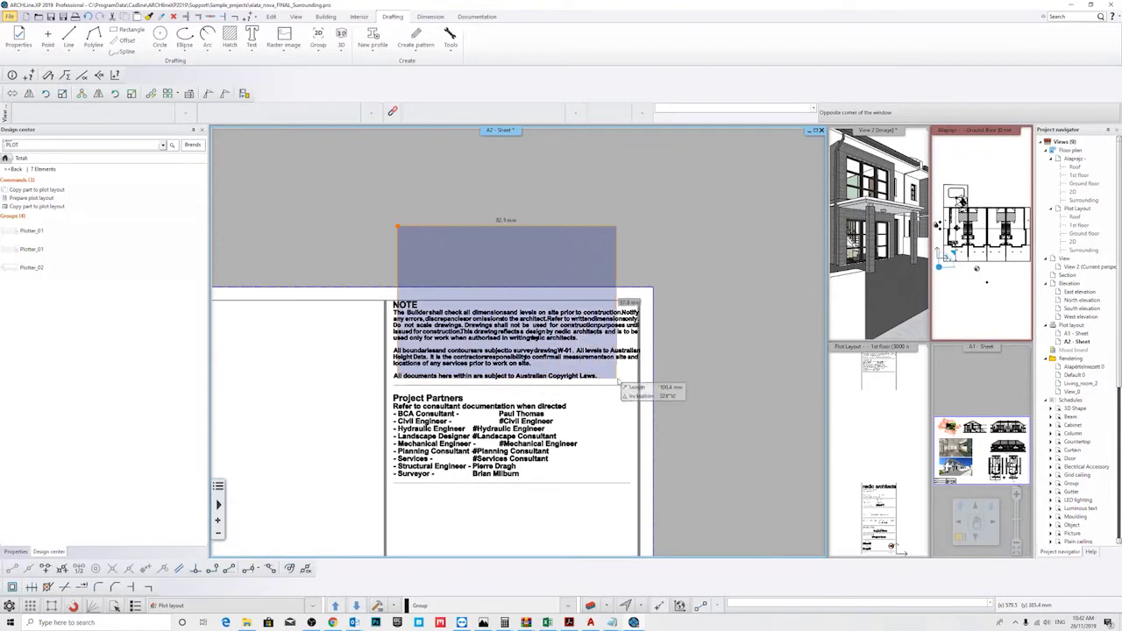
left_click(708, 407)
key("Escape")
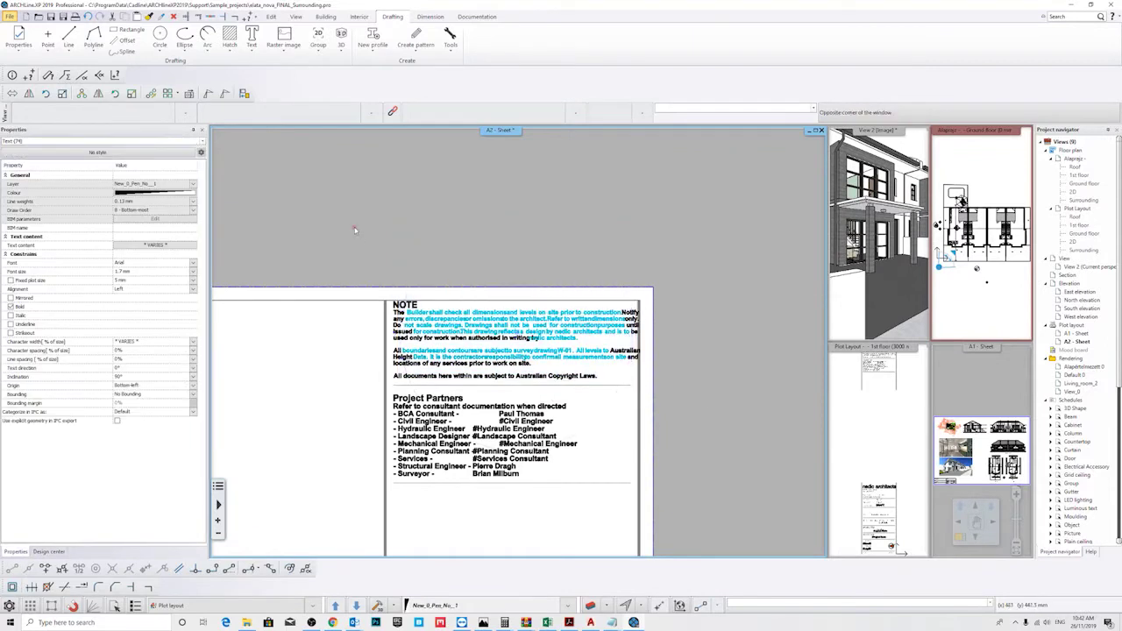
Delete all the note paragraph texts above Project Partners, keeping the NOTE heading
left_click(384, 199)
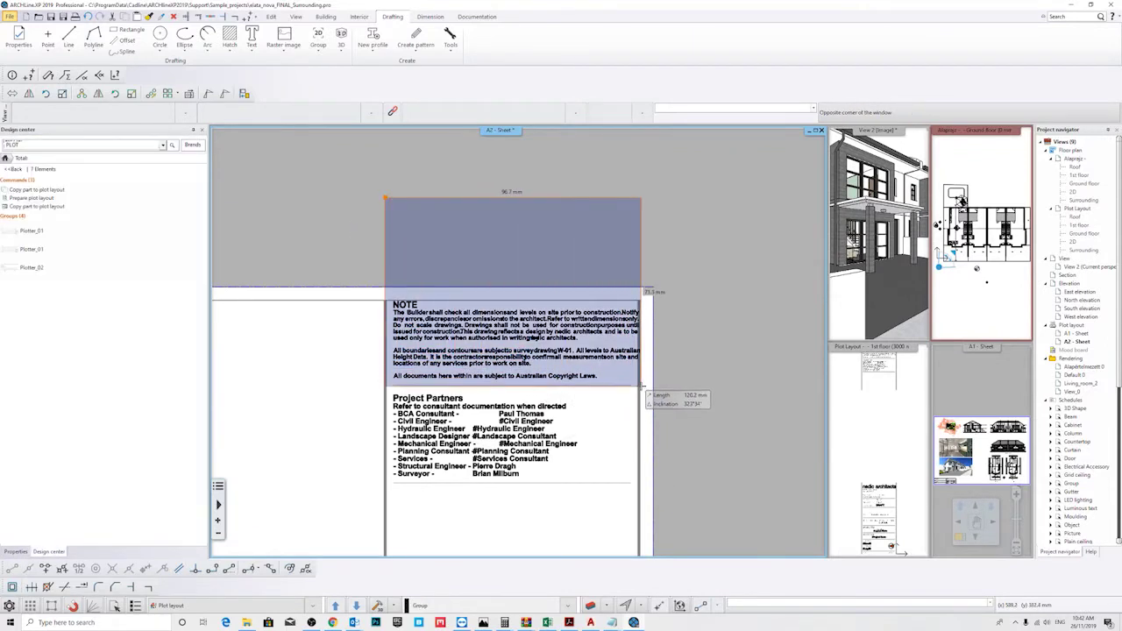
left_click(647, 395)
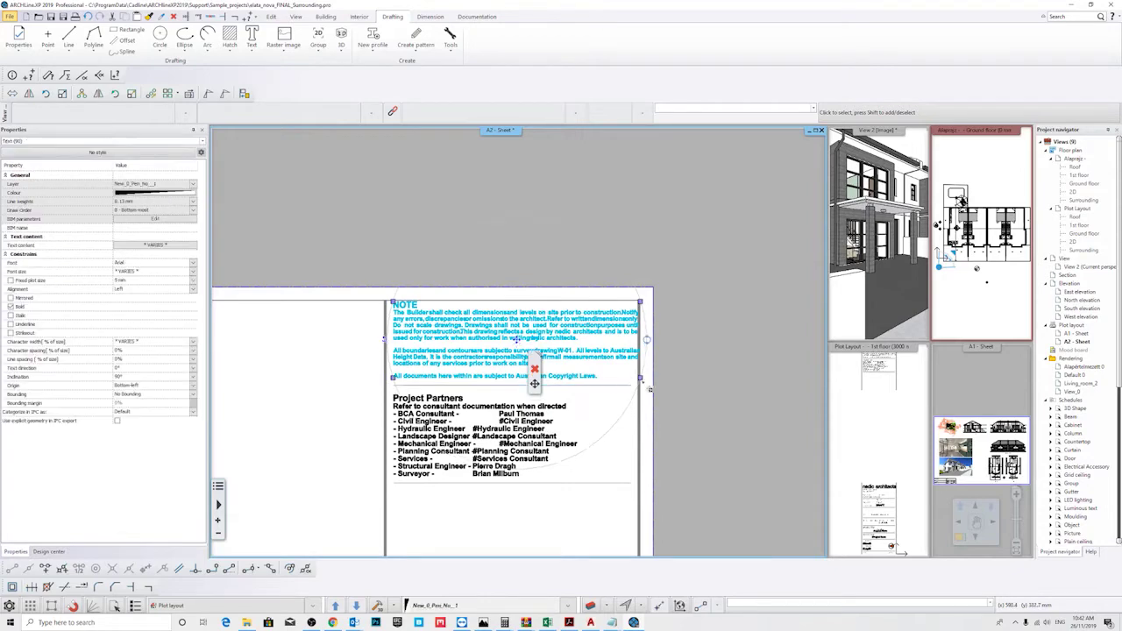
scroll(373, 364, "up", 2)
left_click(448, 261, "shift")
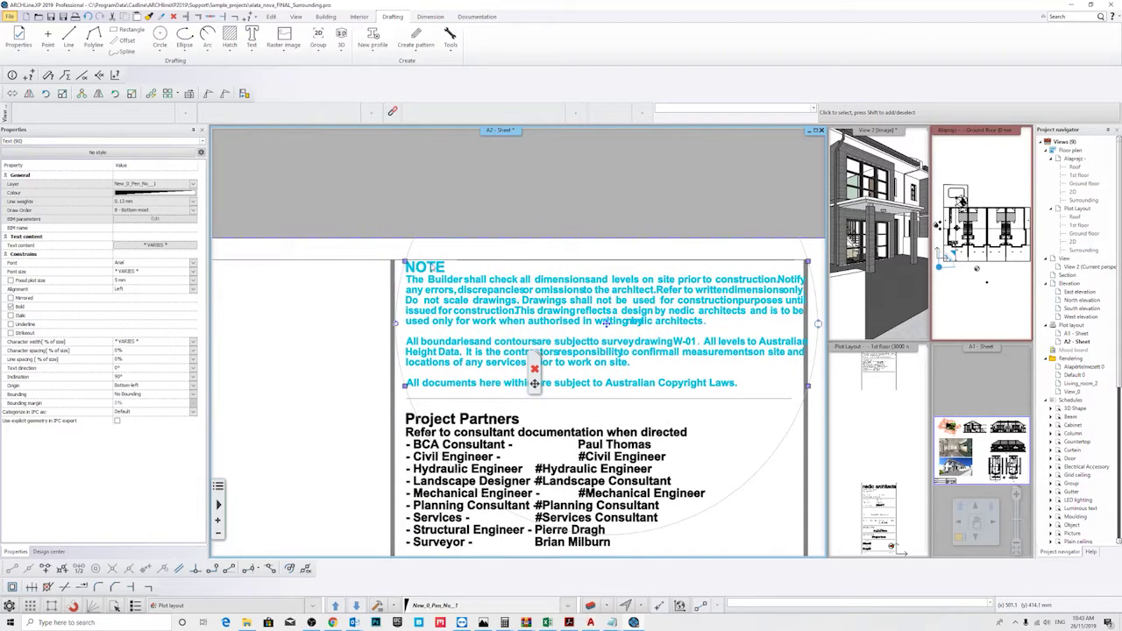
left_click(445, 262, "shift")
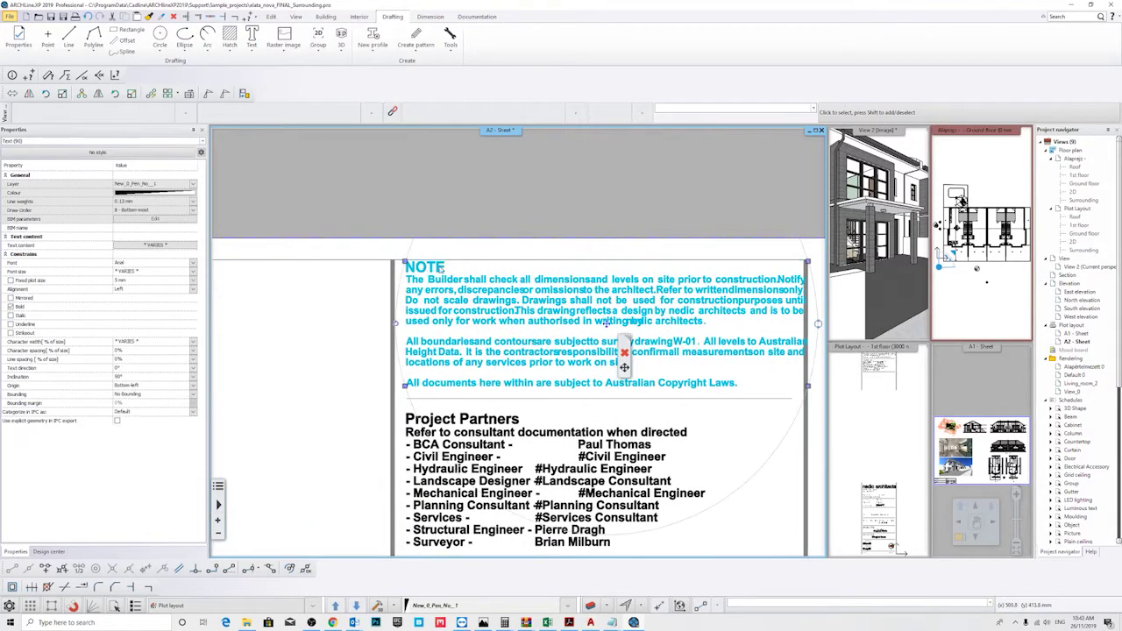
left_click(424, 270, "shift")
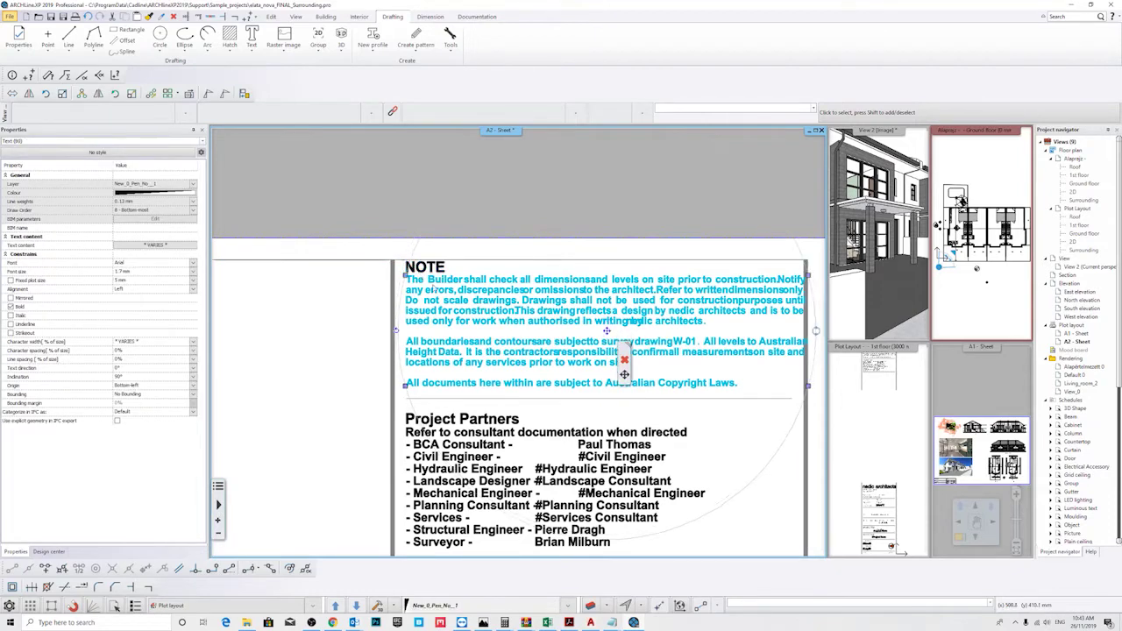
key("Delete")
scroll(473, 299, "down", 3)
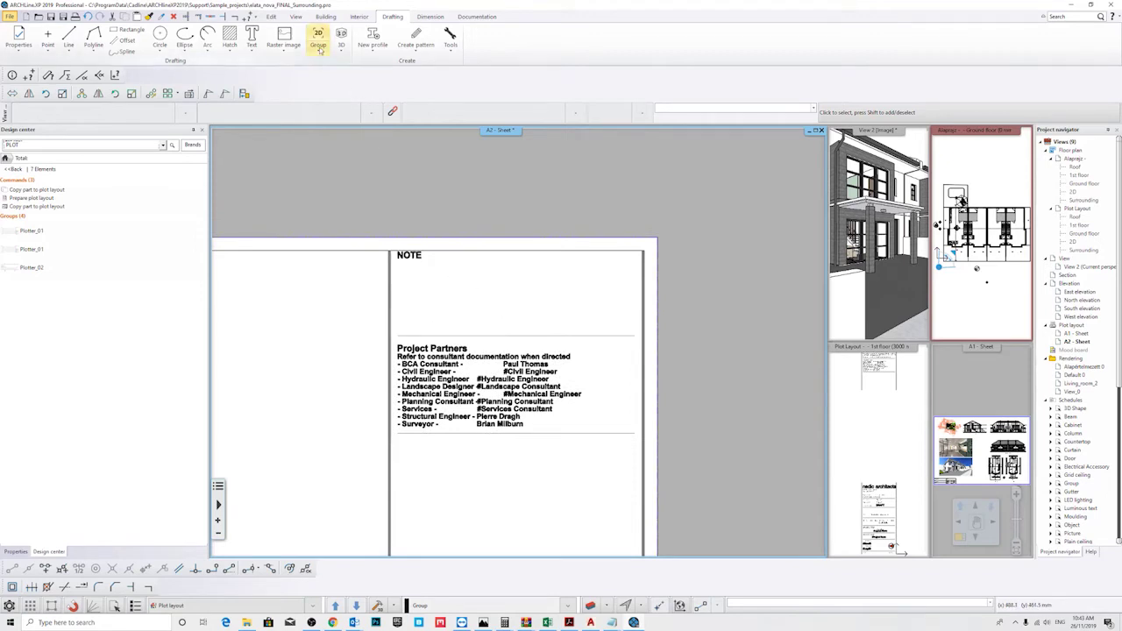
Copy the "Refer to consultant documentation when directed" line to just below the NOTE heading
left_click(249, 45)
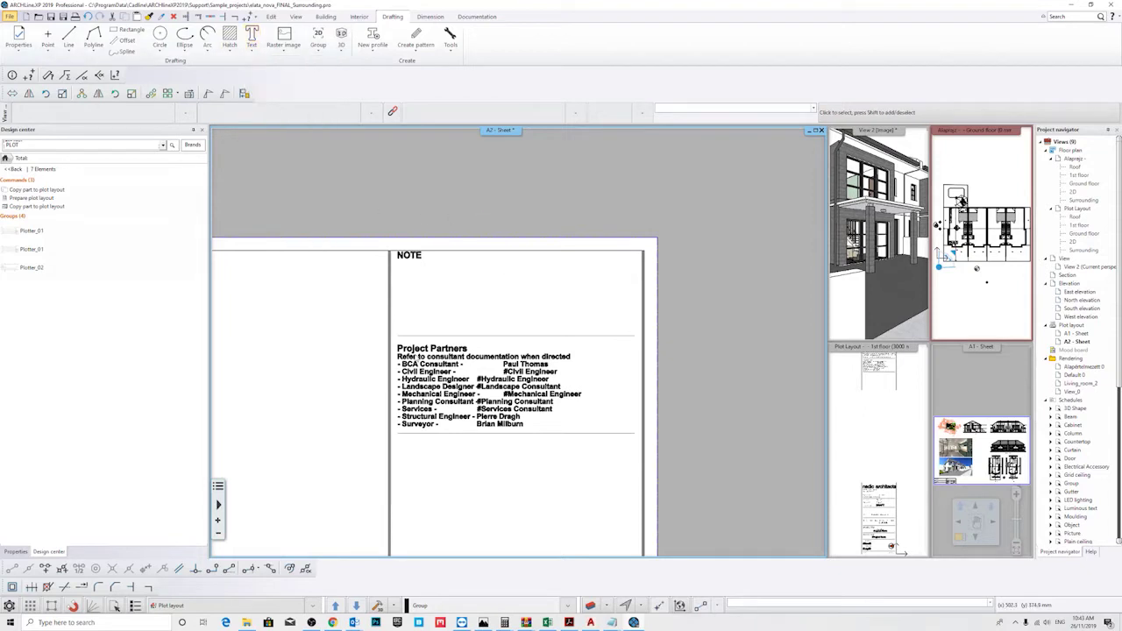
left_click(428, 336)
left_click(482, 357)
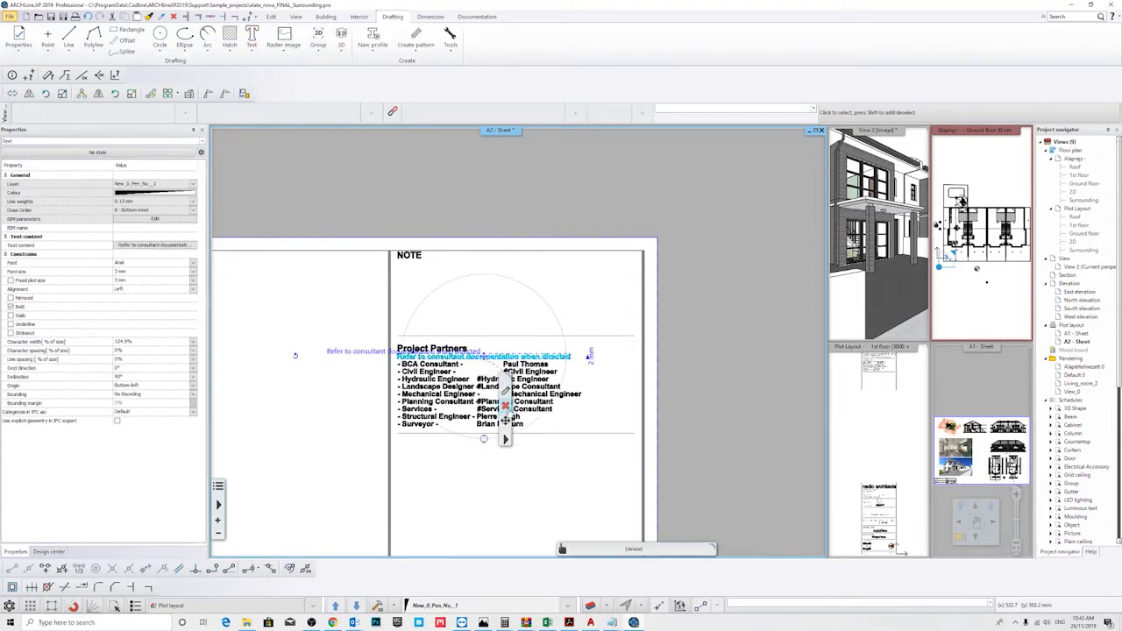
left_click(505, 421)
left_click(545, 449)
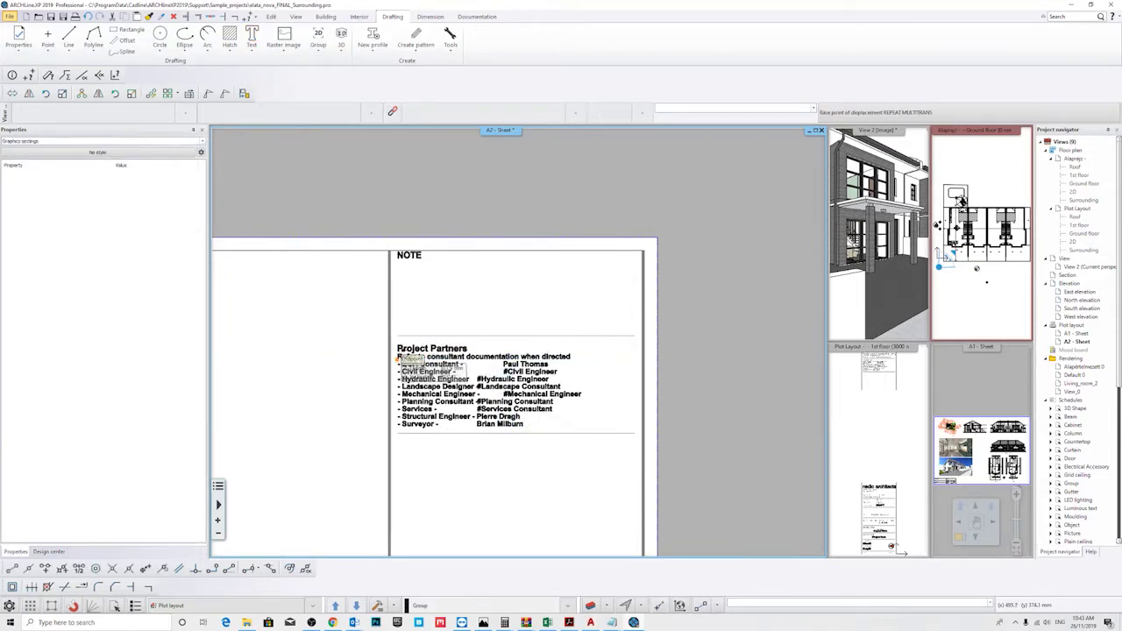
left_click(397, 271)
key("Escape")
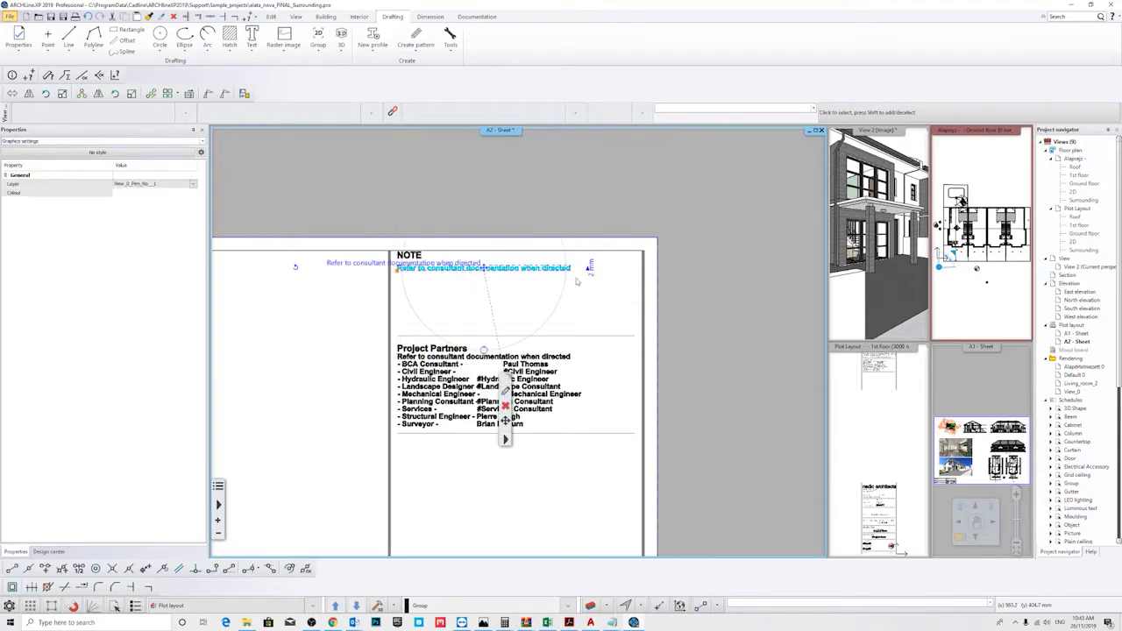
left_click(743, 319)
Change the content of the copied line below NOTE to "General Notes"
left_click(541, 274)
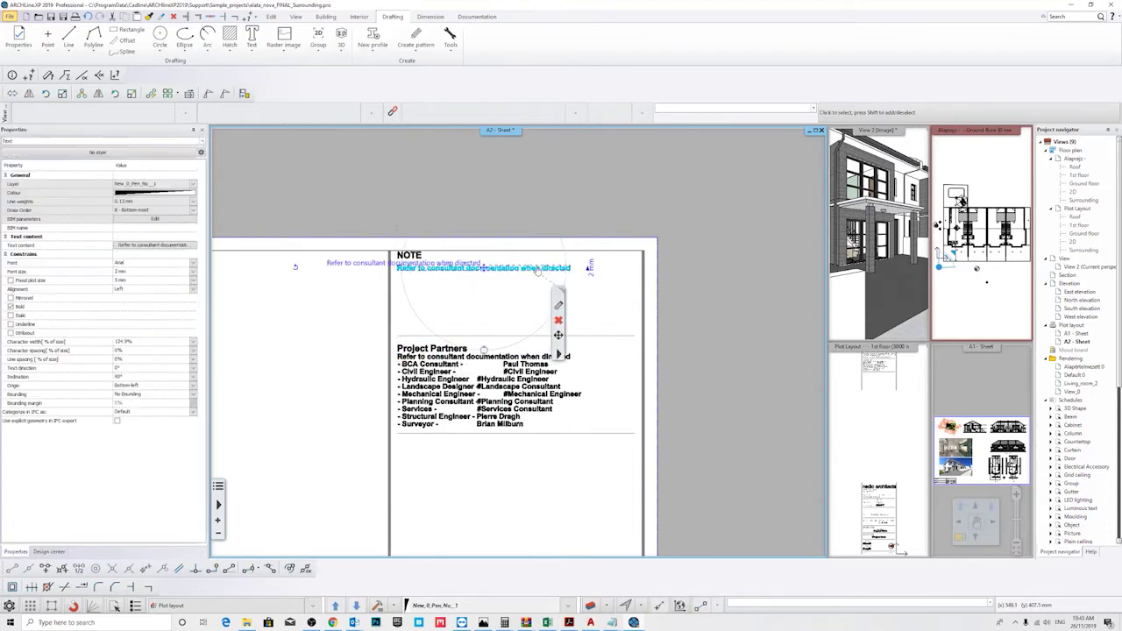
double_click(550, 273)
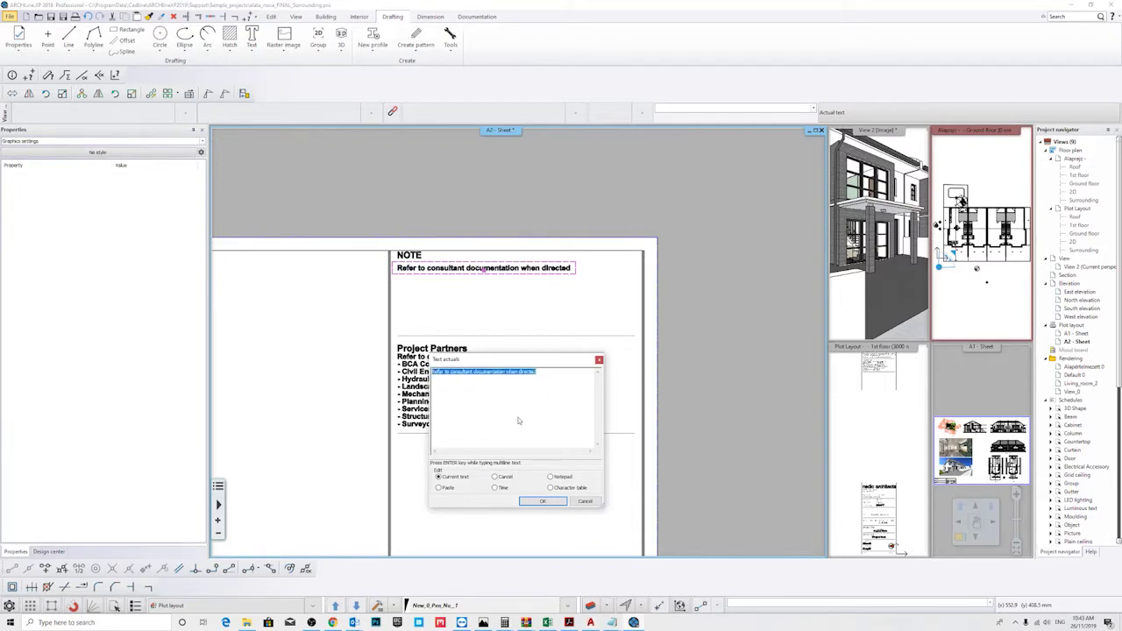
type("General Notes")
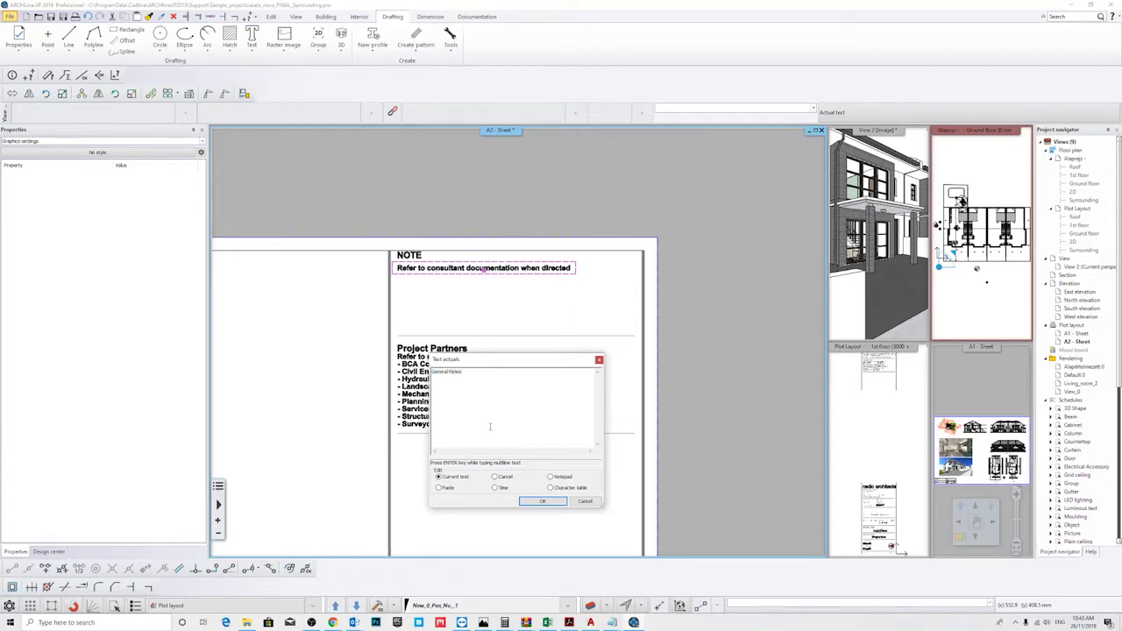
left_click(543, 501)
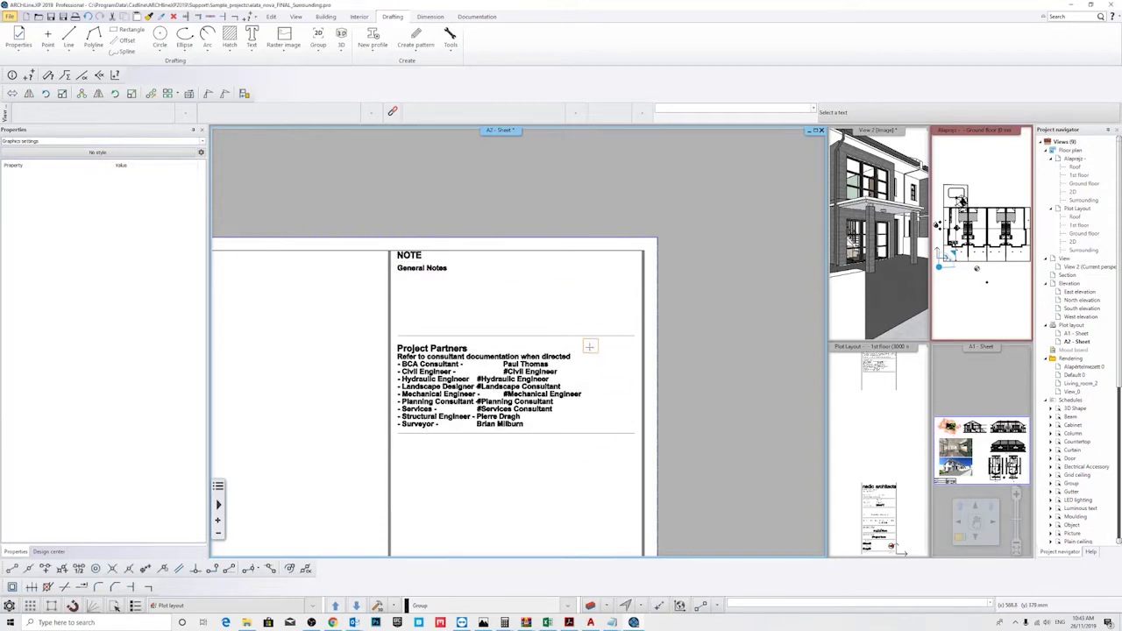
Look over the title block from the notes down to the revision, drawing number and plot date fields
scroll(514, 282, "down", 2)
middle_click_drag(515, 320, 516, 207)
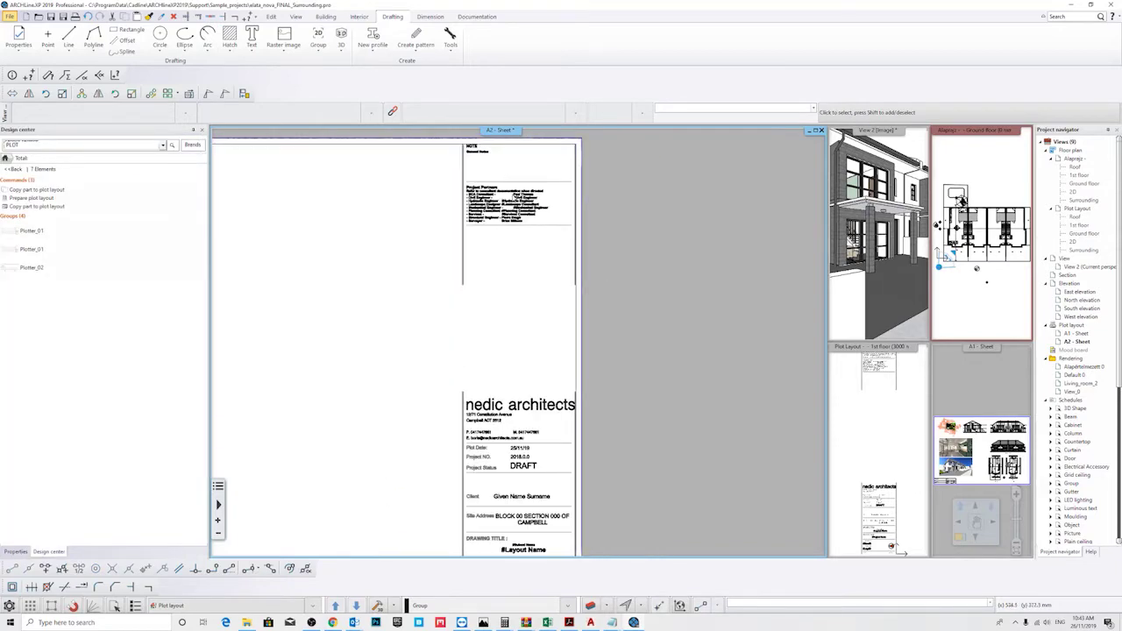
scroll(523, 210, "up", 2)
scroll(517, 337, "down", 2)
middle_click_drag(529, 539, 528, 325)
scroll(528, 327, "up", 3)
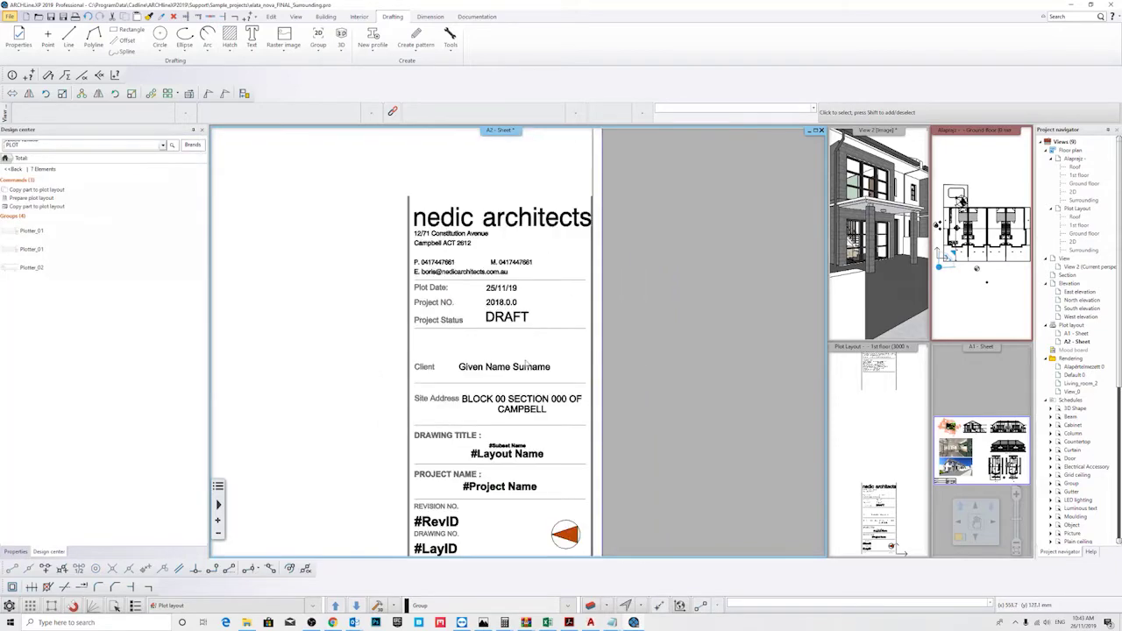
scroll(500, 474, "up", 1)
middle_click_drag(498, 473, 556, 492)
scroll(517, 338, "down", 3)
middle_click_drag(520, 251, 562, 347)
left_click(589, 298)
left_click(758, 291)
left_click(689, 277)
middle_click_drag(525, 531, 496, 357)
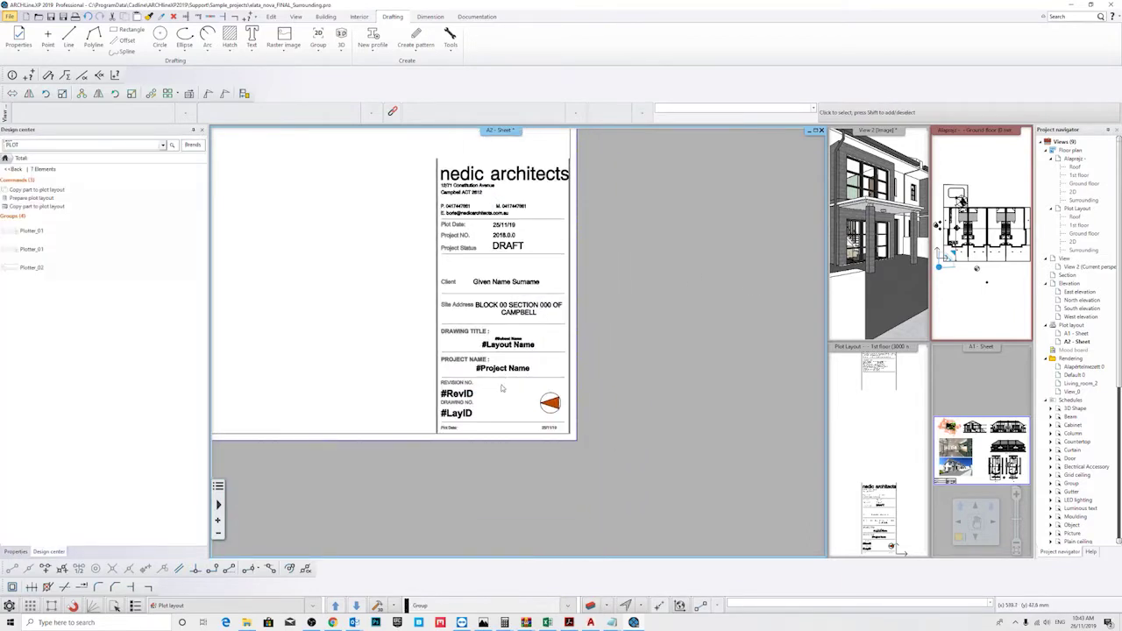
Replace the #LayID text under the drawing number label with "DRAWING NO"
scroll(502, 389, "up", 3)
left_click(434, 406)
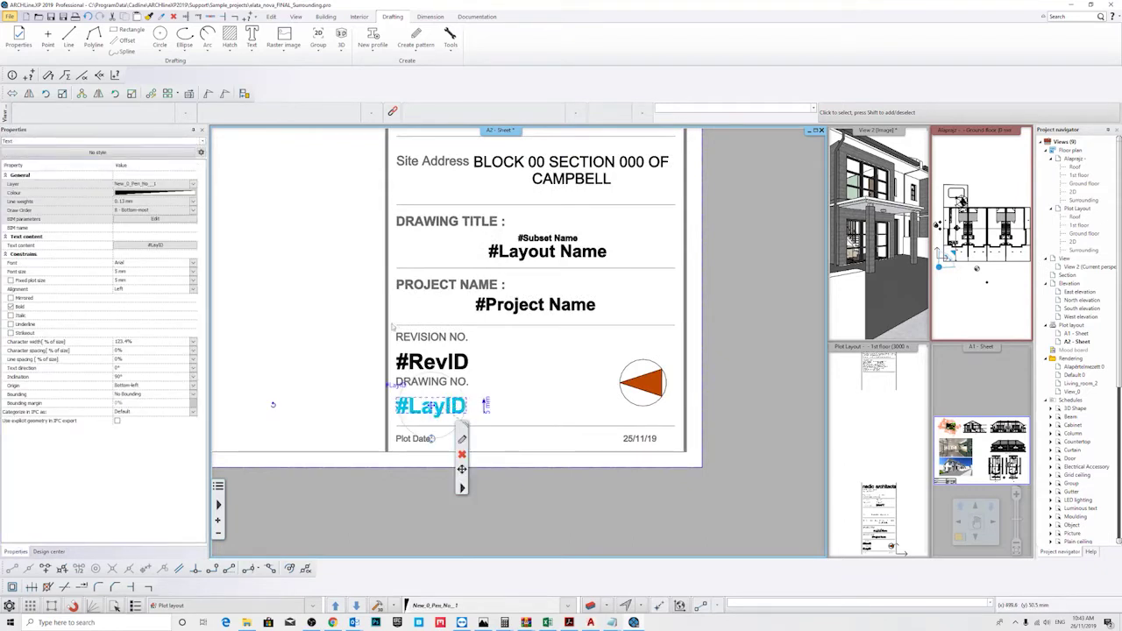
scroll(466, 380, "up", 3)
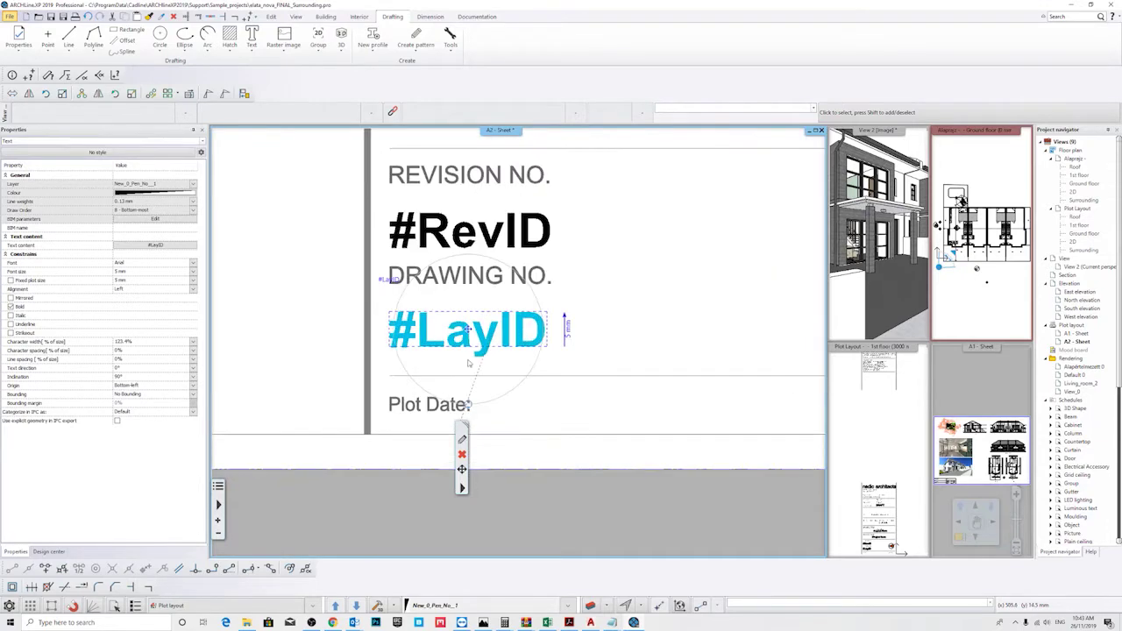
double_click(499, 327)
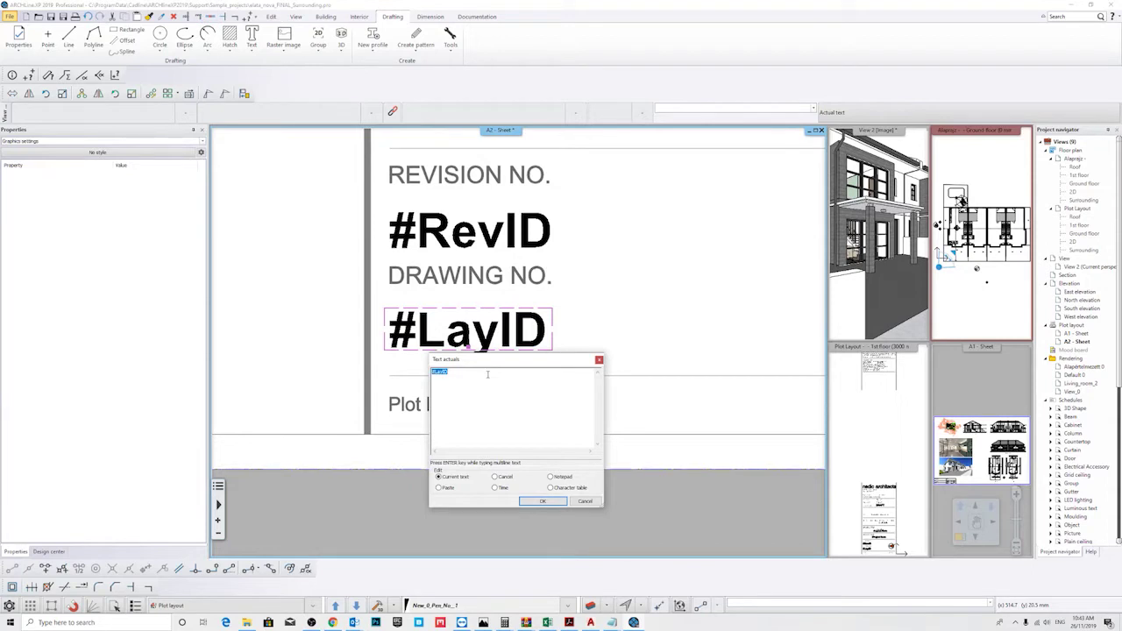
left_click(487, 374)
left_click_drag(490, 374, 276, 351)
type("C")
type("RAWING NO")
left_click(541, 501)
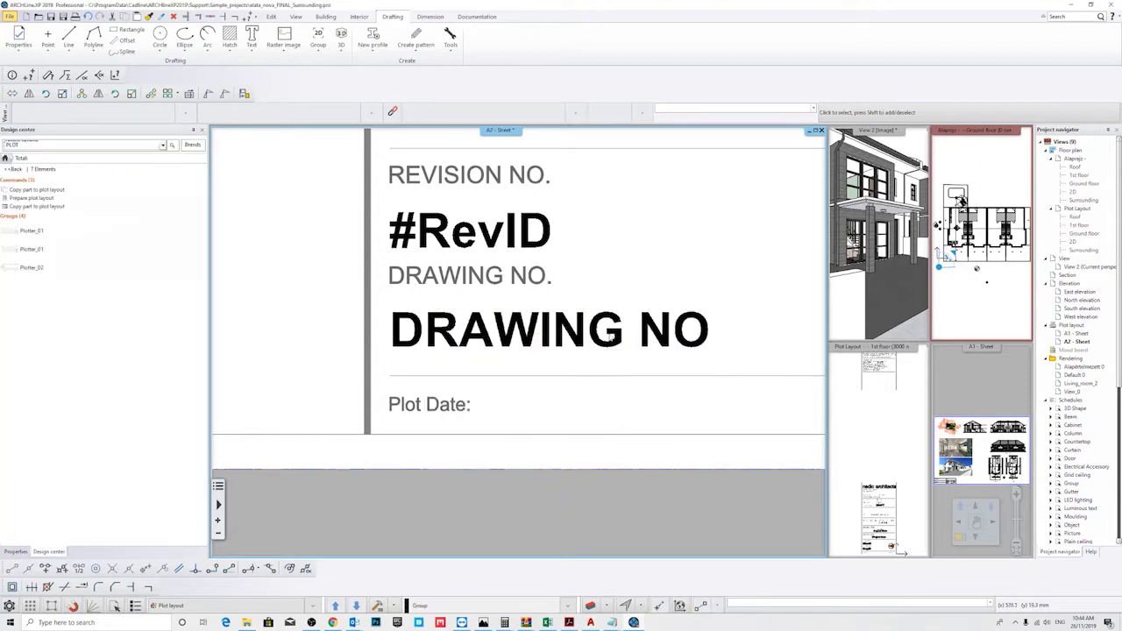
Convert the "DRAWING NO" text to a variable
scroll(487, 377, "up", 3)
right_click(487, 377)
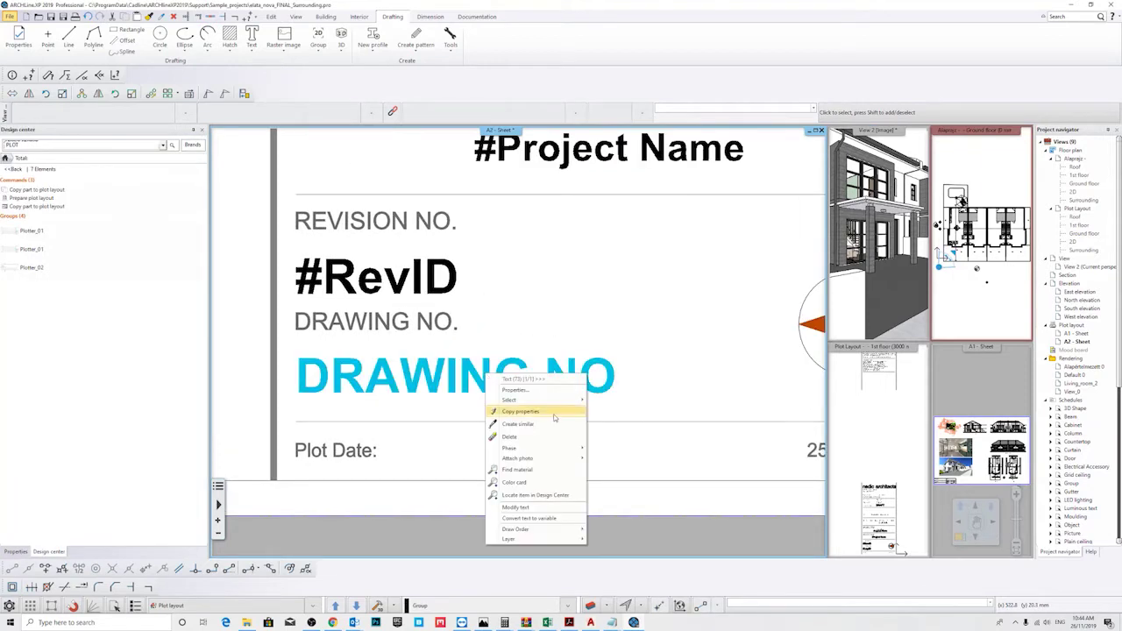
left_click(553, 519)
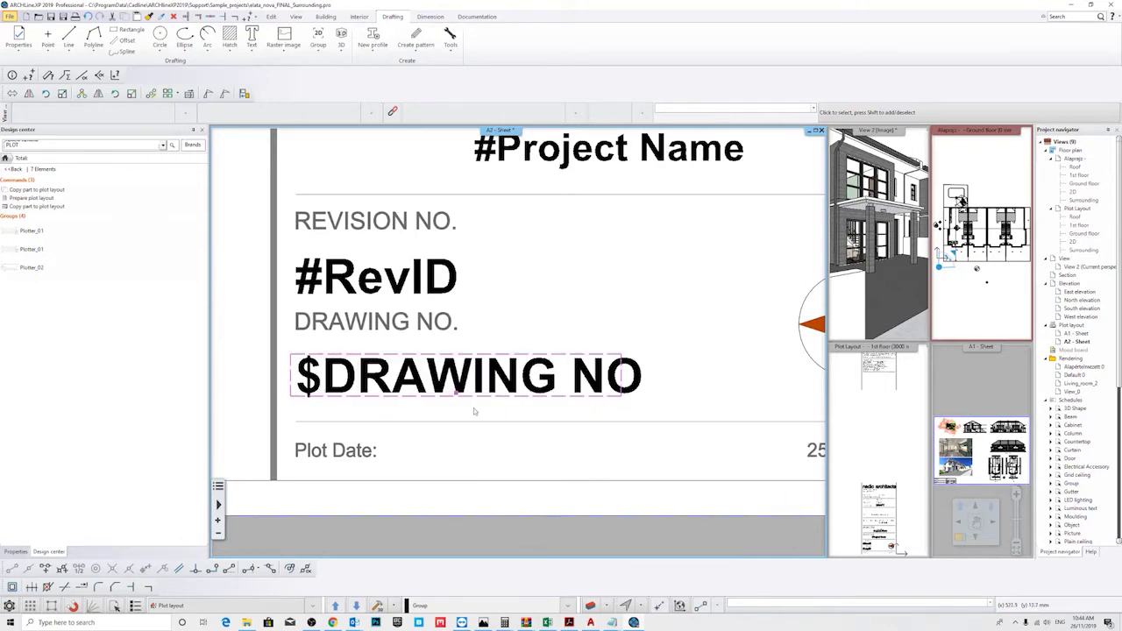
Replace the #RevID text under the revision number label with "REVISION NO" and convert it to a variable
scroll(447, 380, "up", 2)
scroll(447, 380, "down", 2)
left_click(460, 325)
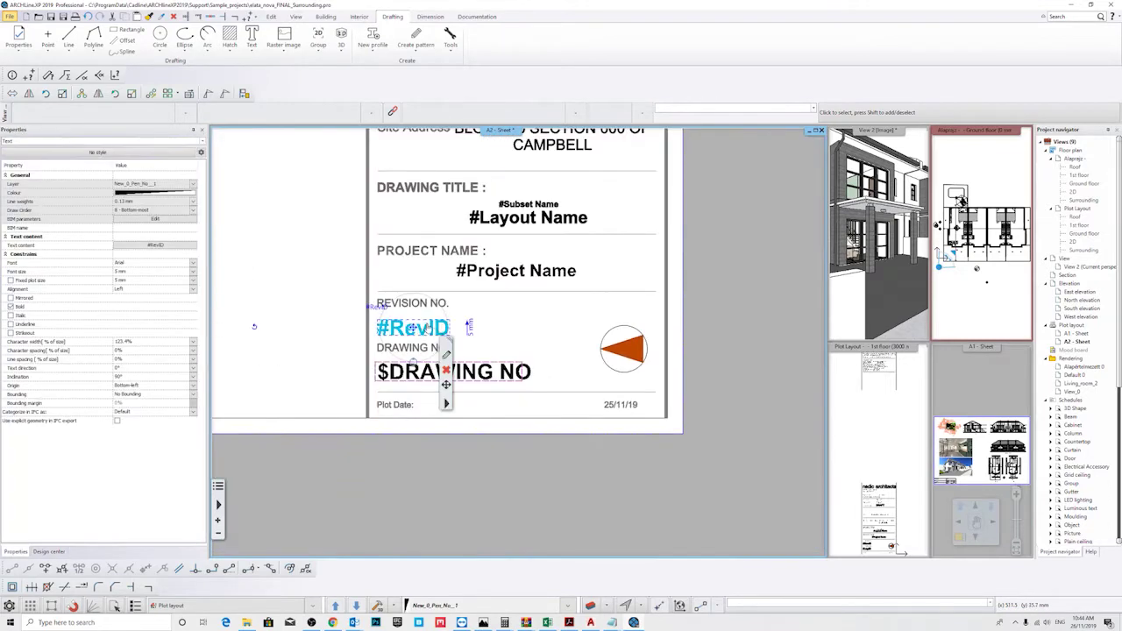
scroll(446, 376, "up", 2)
double_click(504, 346)
type("A")
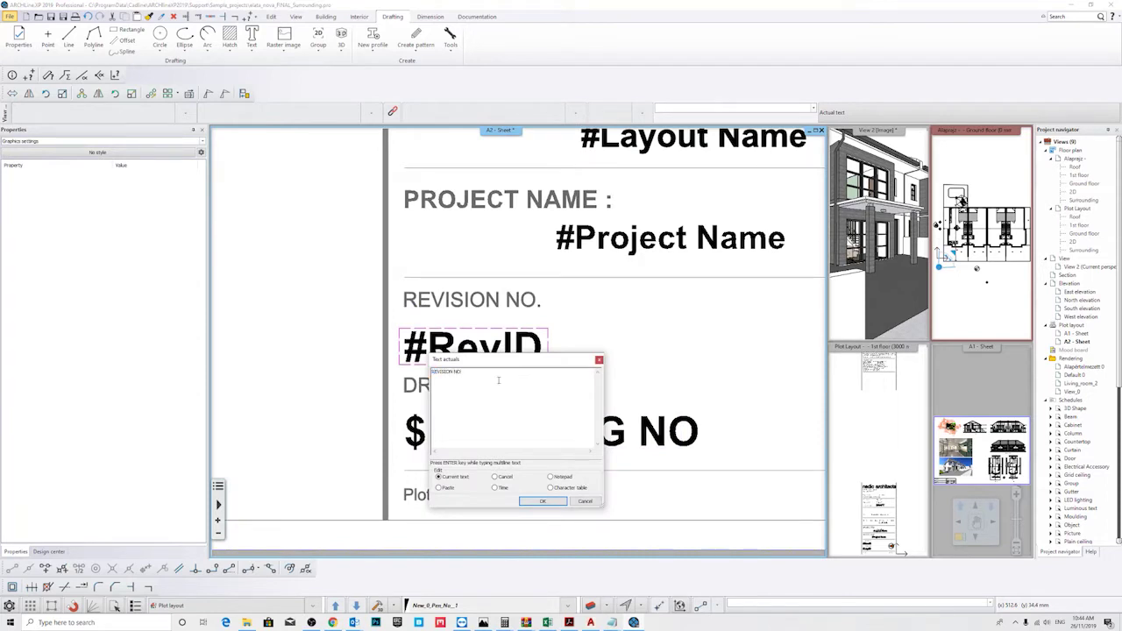
type("EVISION NO")
left_click(561, 502)
right_click(556, 350)
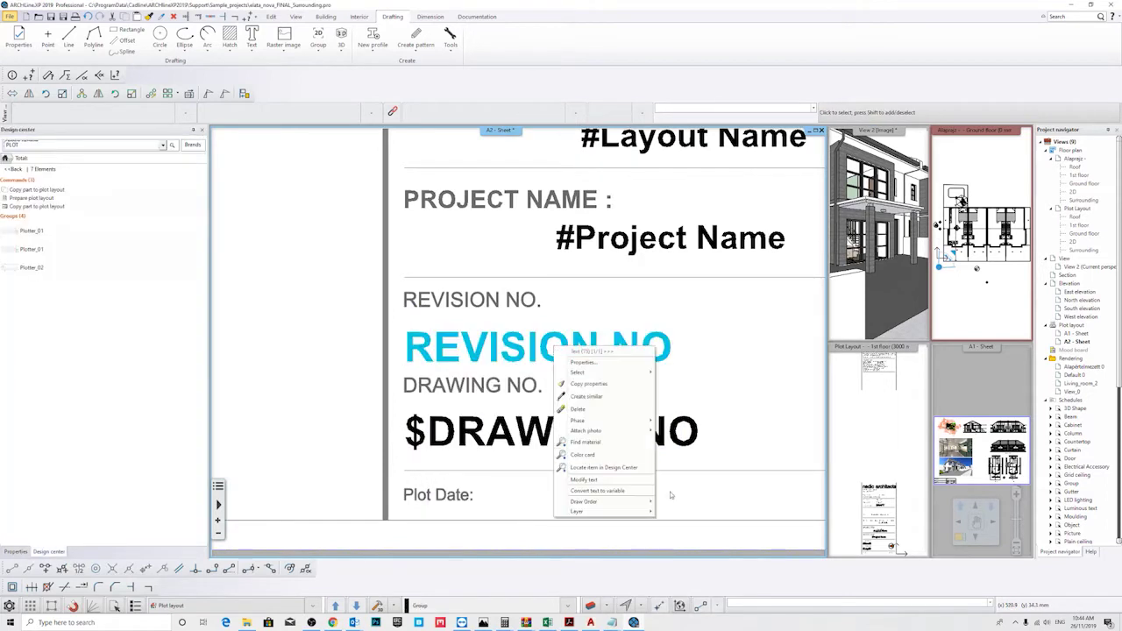
left_click(628, 492)
Replace the #Project Name text with "PROJECT NAME" and convert it to a variable
scroll(613, 342, "down", 2)
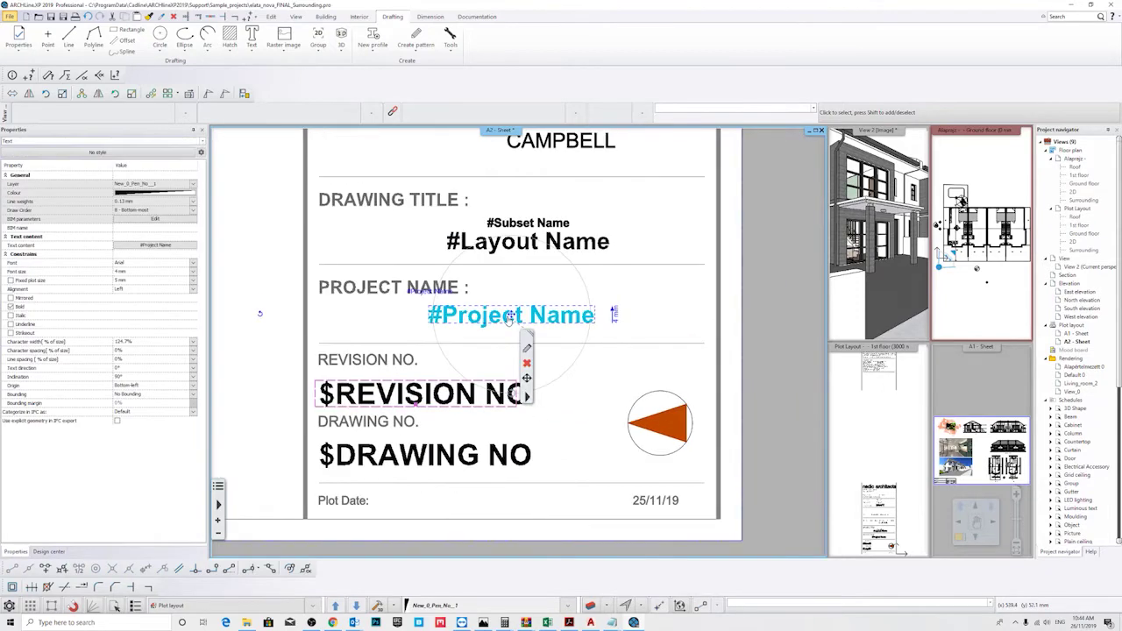
left_click(510, 316)
scroll(510, 315, "down", 1)
right_click(470, 318)
left_click(500, 448)
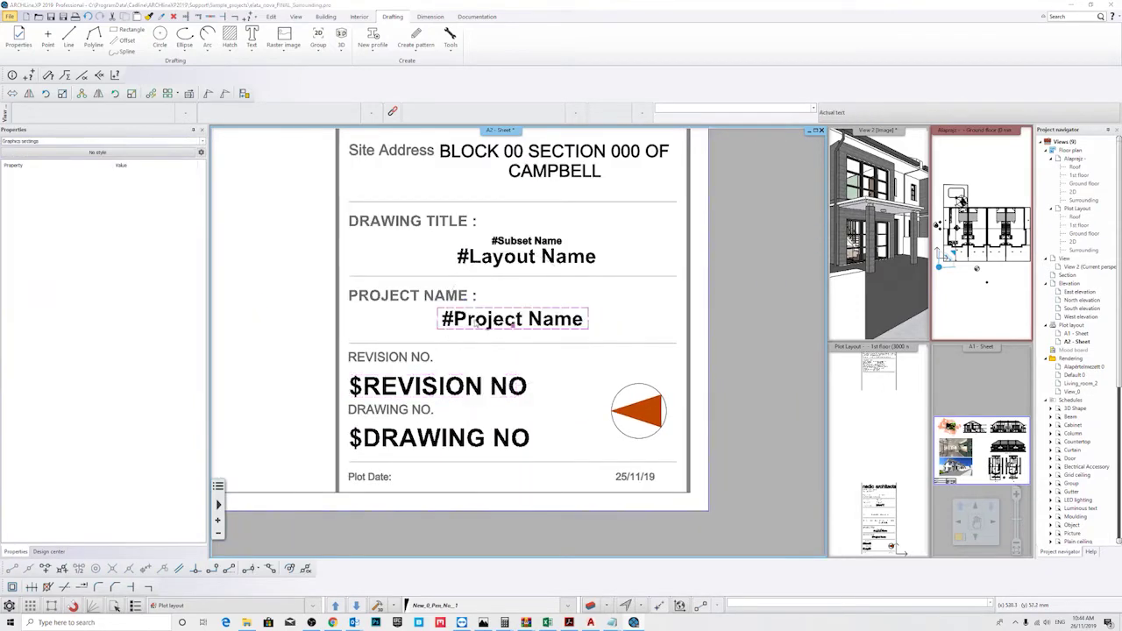
type("PROJECT NAME")
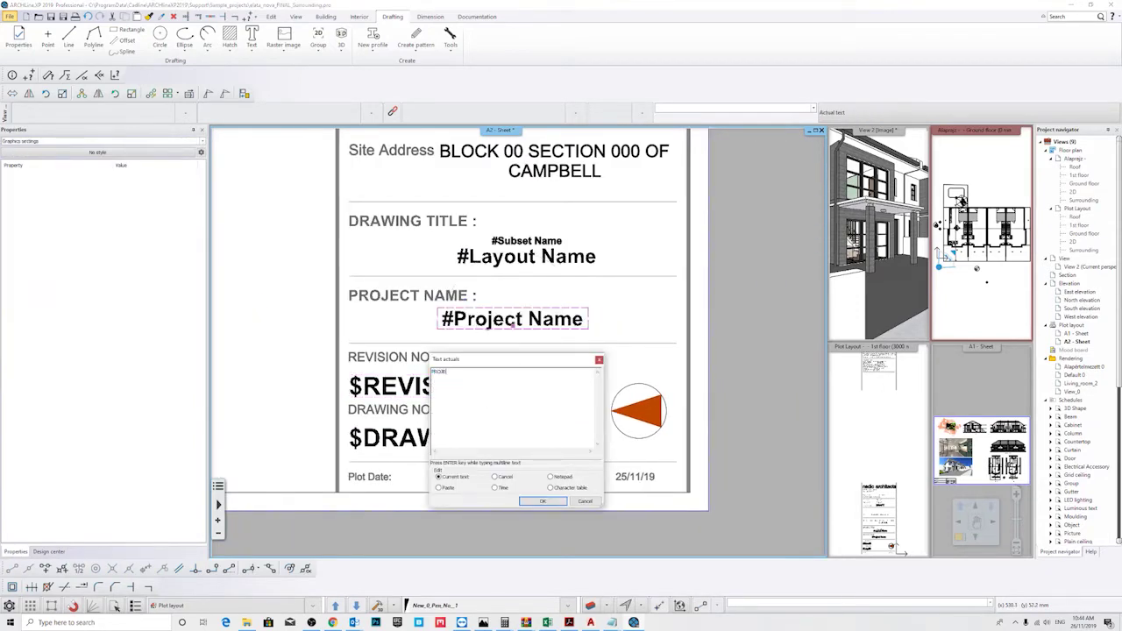
left_click(563, 502)
right_click(554, 320)
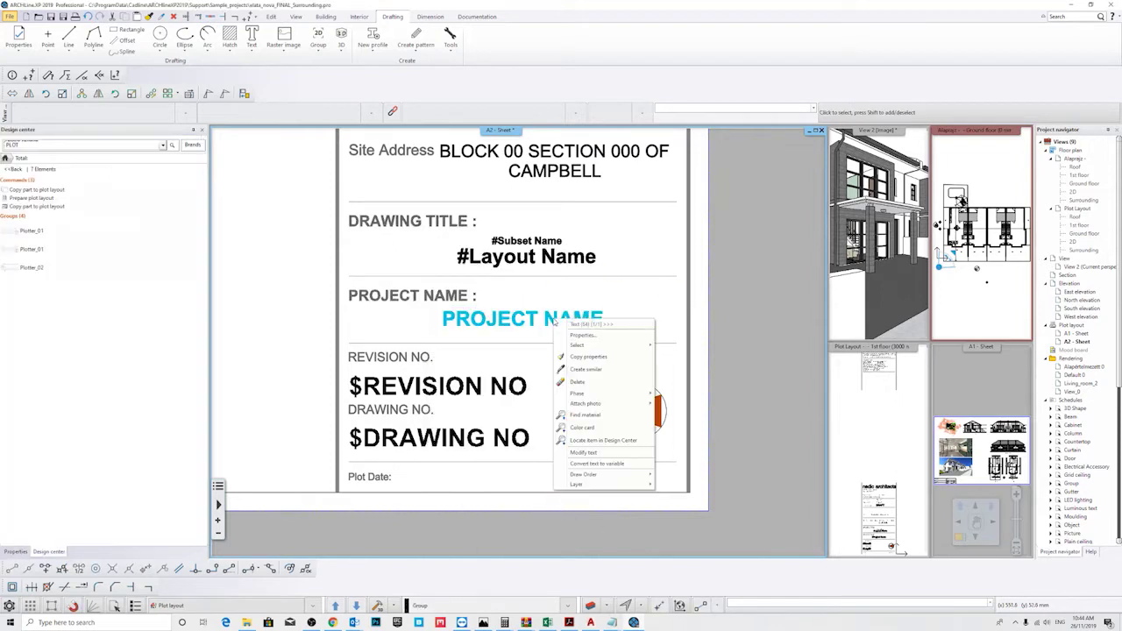
left_click(619, 465)
Replace the date beside the lower Plot Date label with "PLOT DATE" and convert it to a variable
middle_click_drag(759, 434, 776, 451)
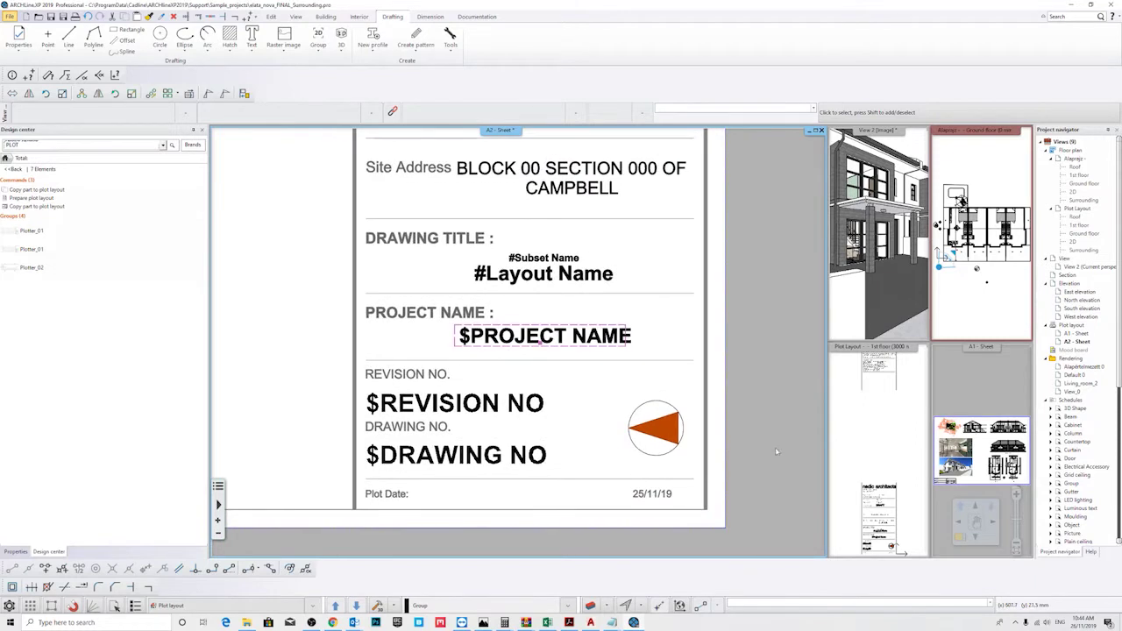
double_click(651, 494)
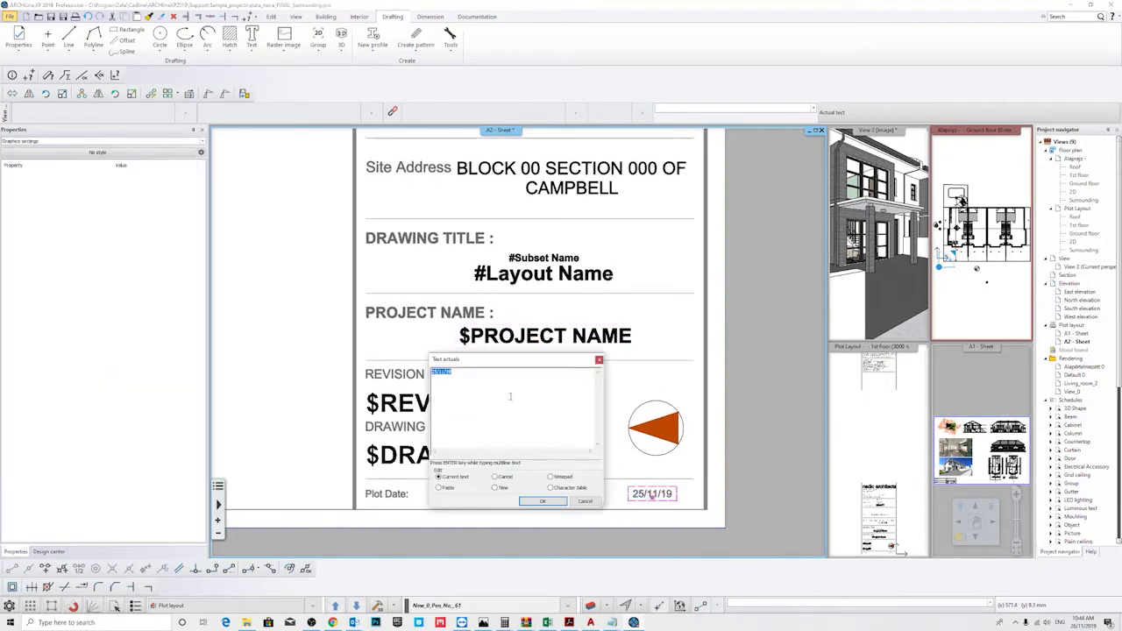
type("PLOT DATE")
left_click(543, 500)
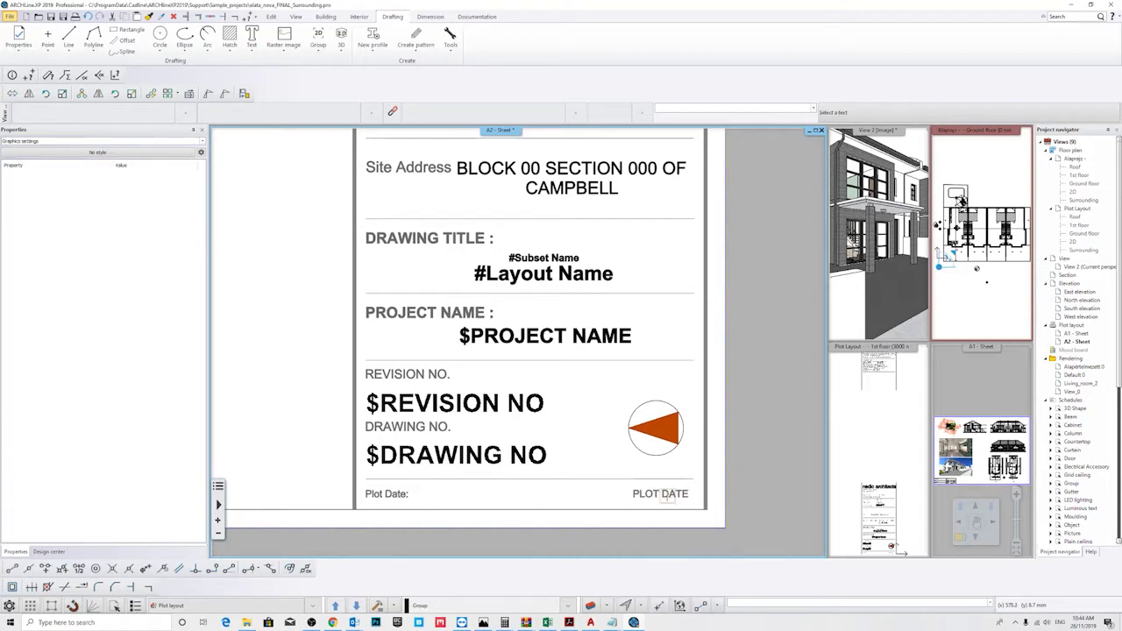
right_click(656, 495)
left_click(697, 466)
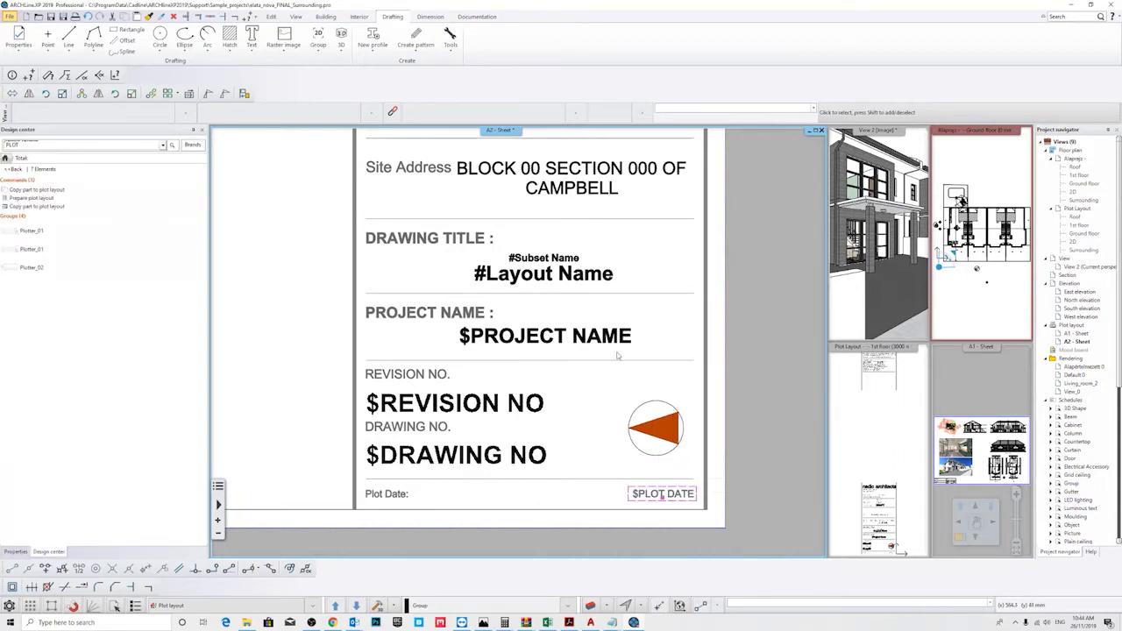
Replace the #Layout Name text under the drawing title with "LAYOUT NAME" and convert it to a variable
middle_click_drag(564, 307, 576, 390)
double_click(573, 377)
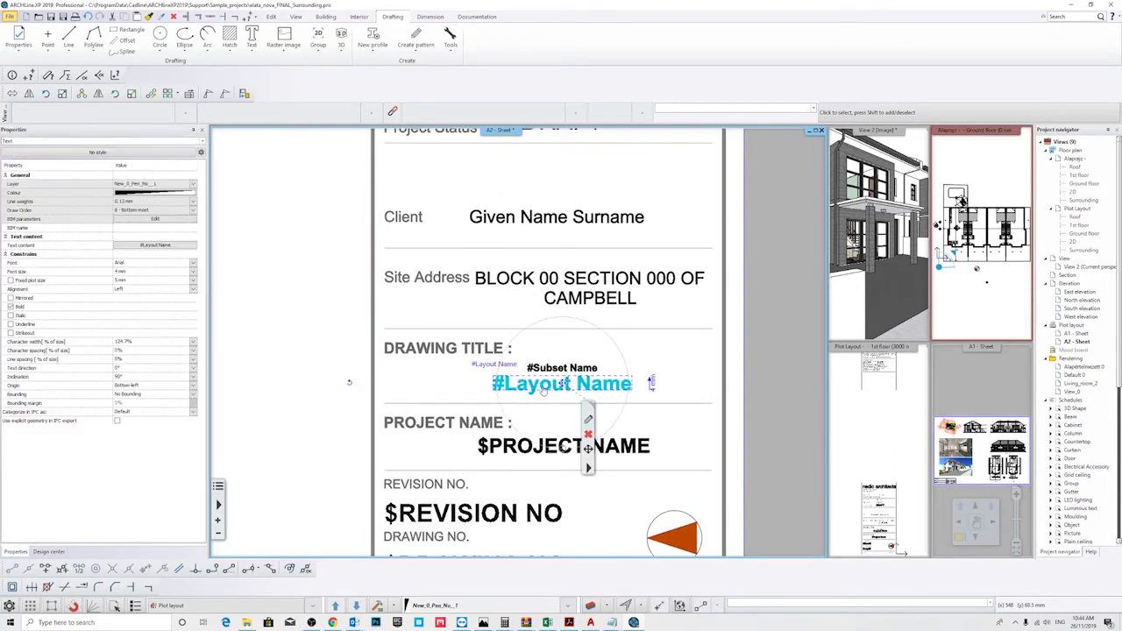
type("LAYOUT NAME")
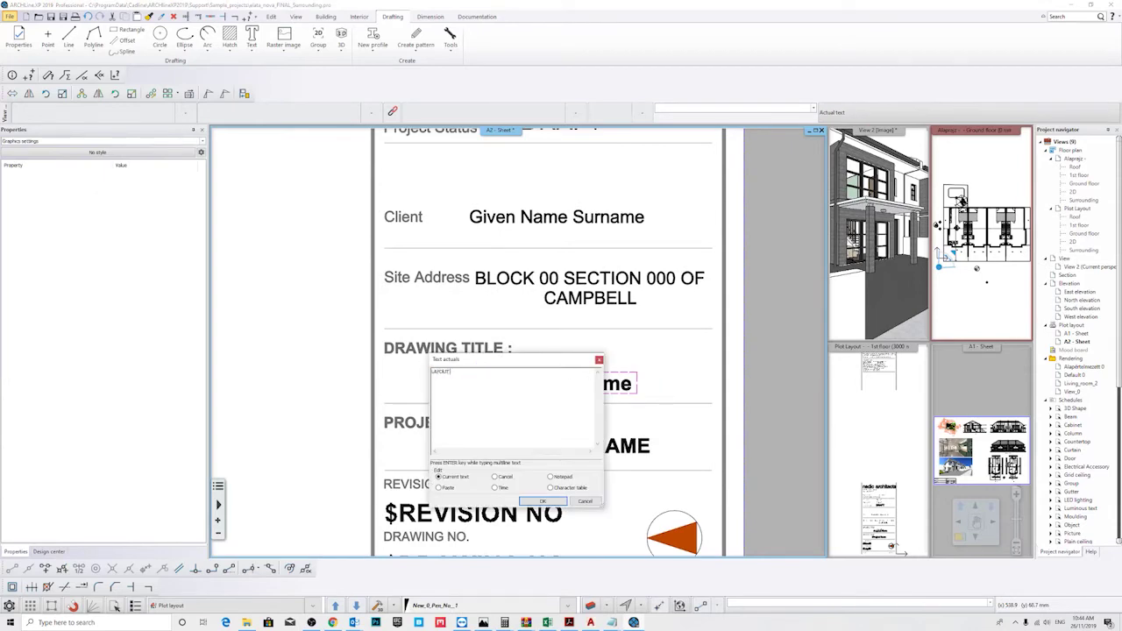
left_click(543, 501)
right_click(637, 383)
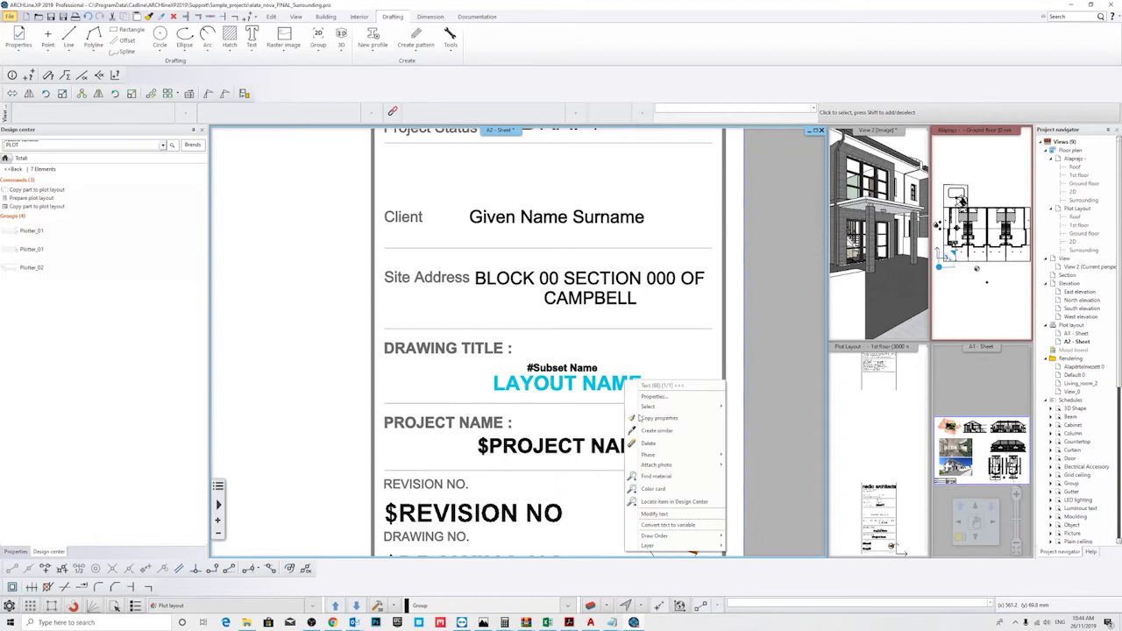
left_click(698, 526)
Replace the #Subset Name text above the layout name with "SUBSET NAME" and convert it to a variable
scroll(631, 390, "up", 2)
left_click(491, 347)
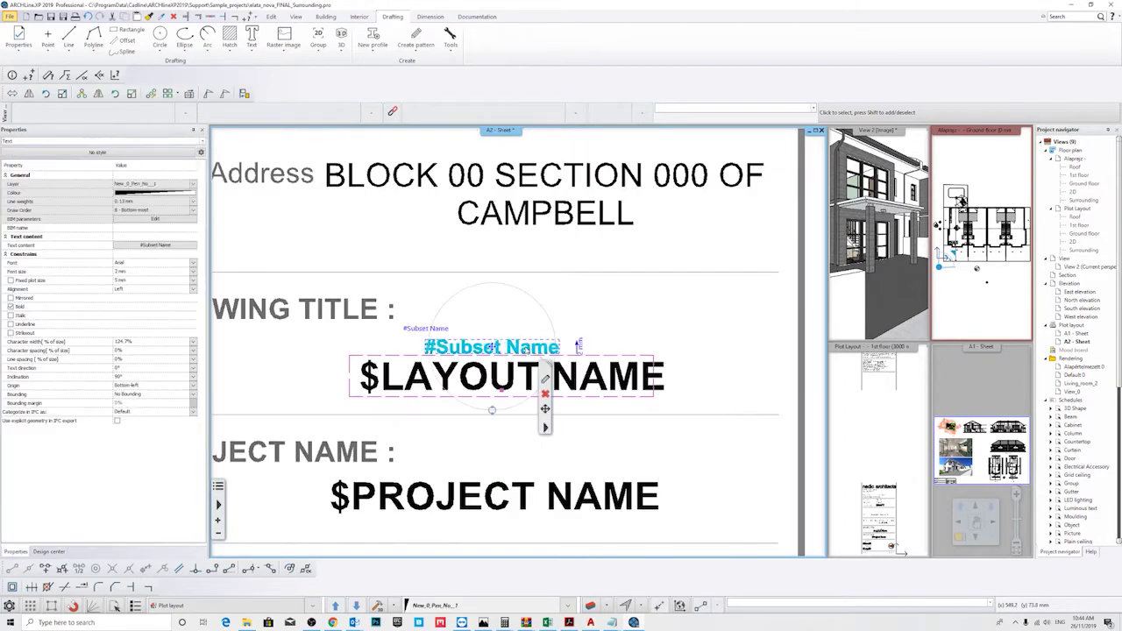
double_click(526, 349)
type("SUBSET NAME")
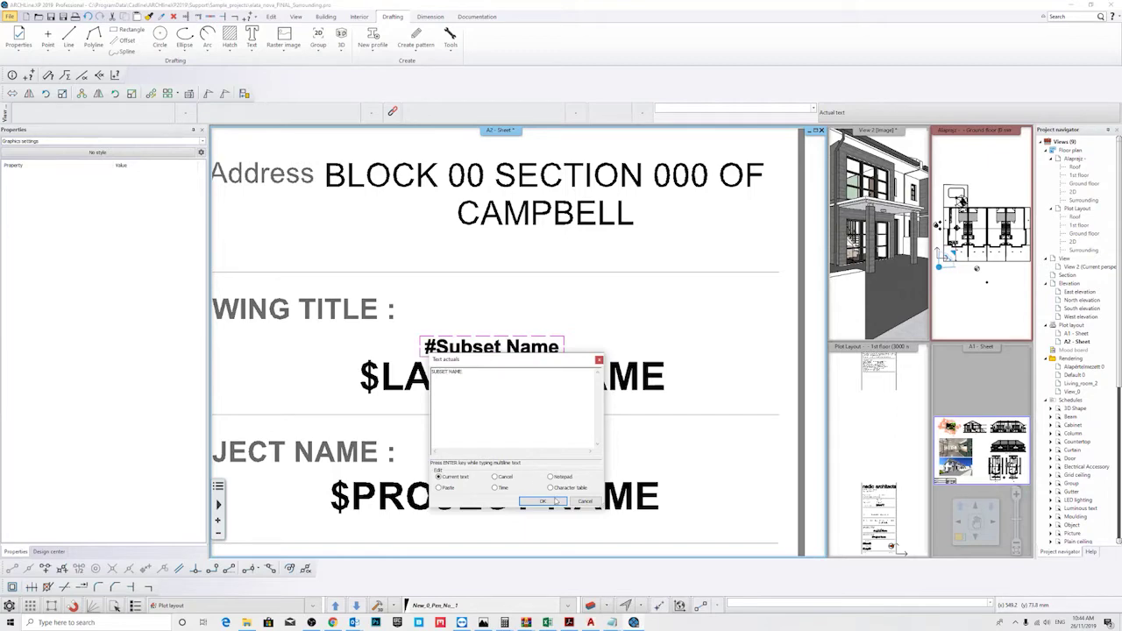
left_click(555, 501)
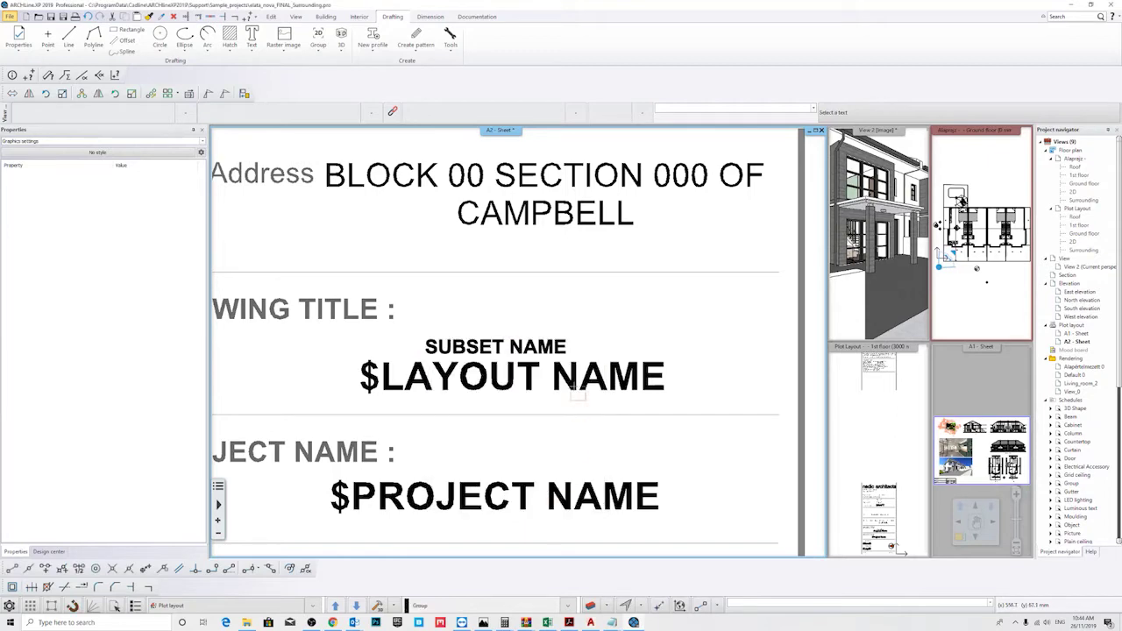
right_click(531, 348)
left_click(594, 492)
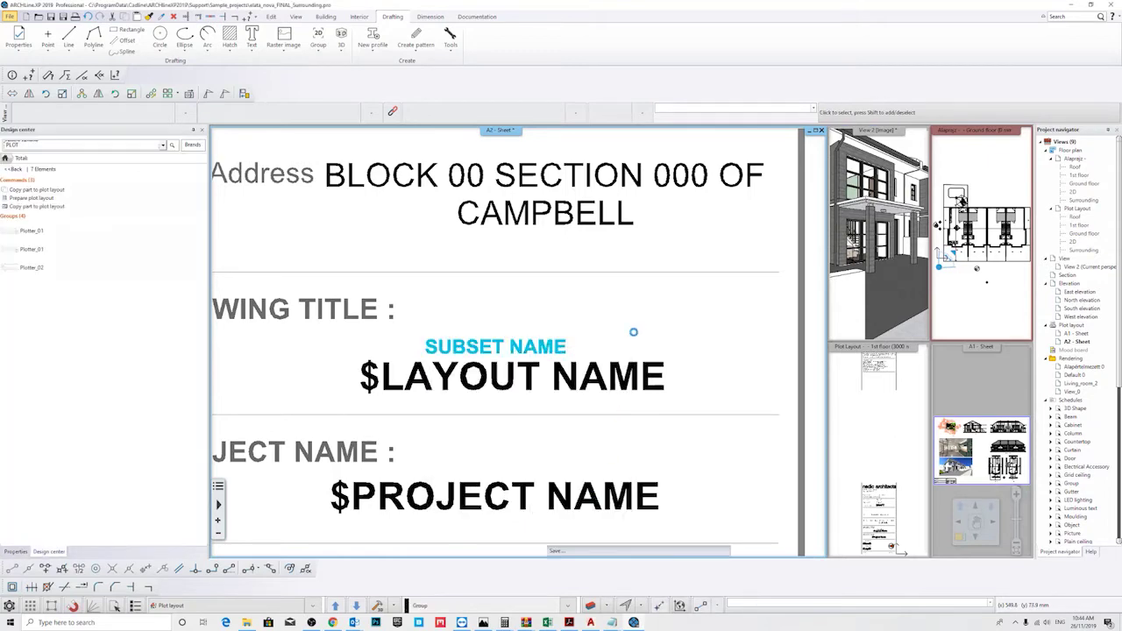
Change the first line of the site address to "SITE ADDRESS 1"
scroll(576, 350, "down", 2)
left_click(521, 322)
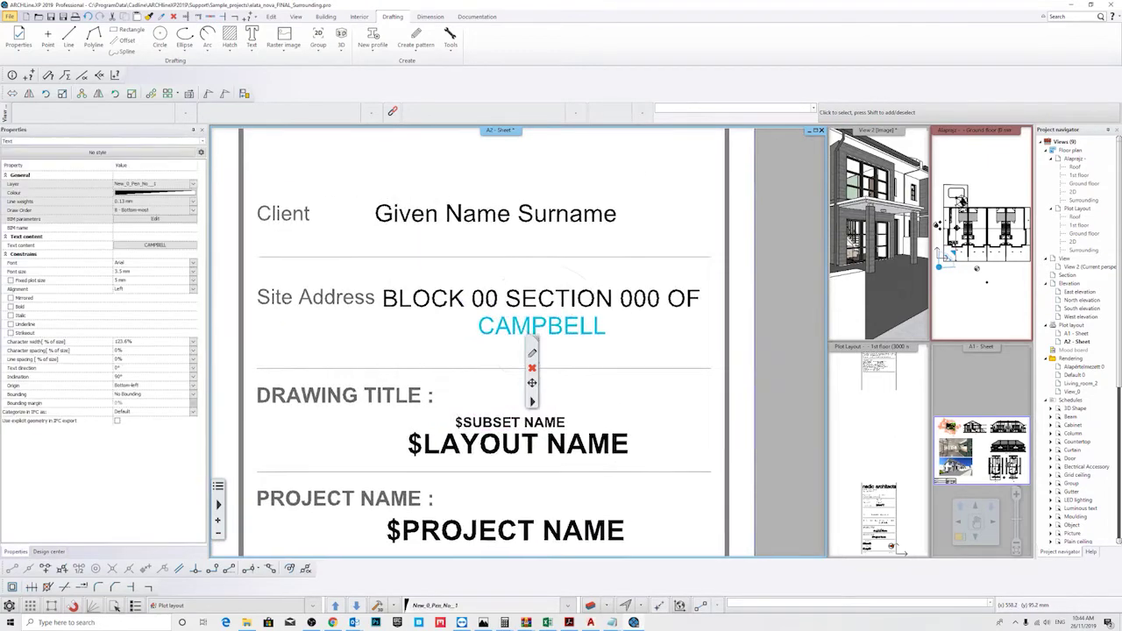
middle_click_drag(517, 324, 538, 359)
left_click(430, 328)
left_click(450, 358)
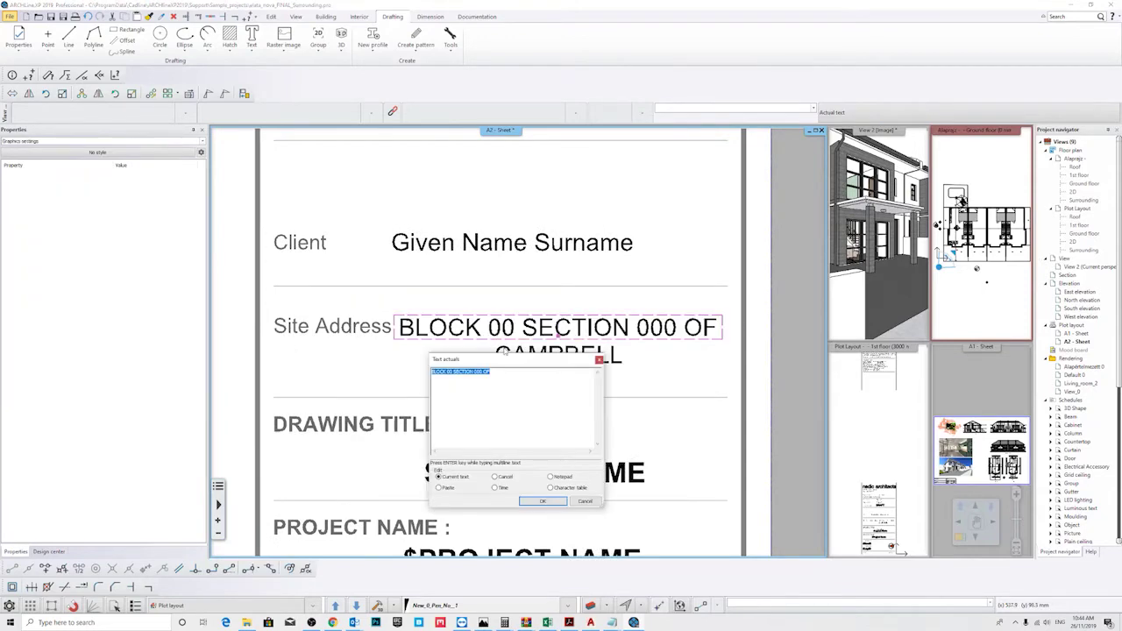
type("$ST")
left_click(543, 500)
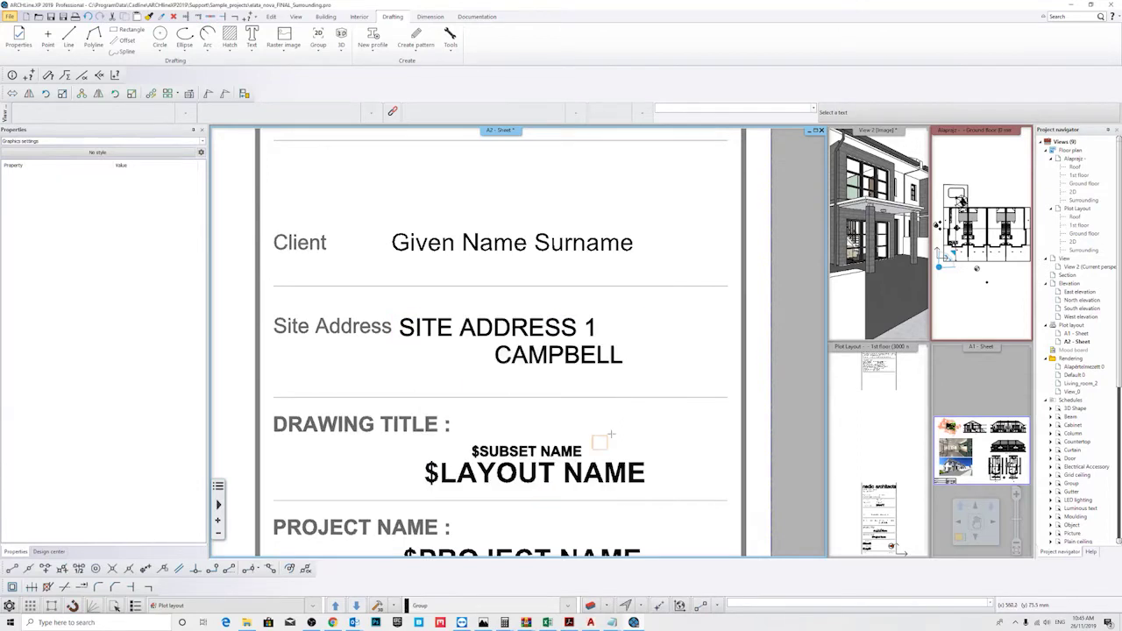
Move the second site address line horizontally so that its start aligns with the start of the first line
left_click(557, 354)
mouse_move(557, 418)
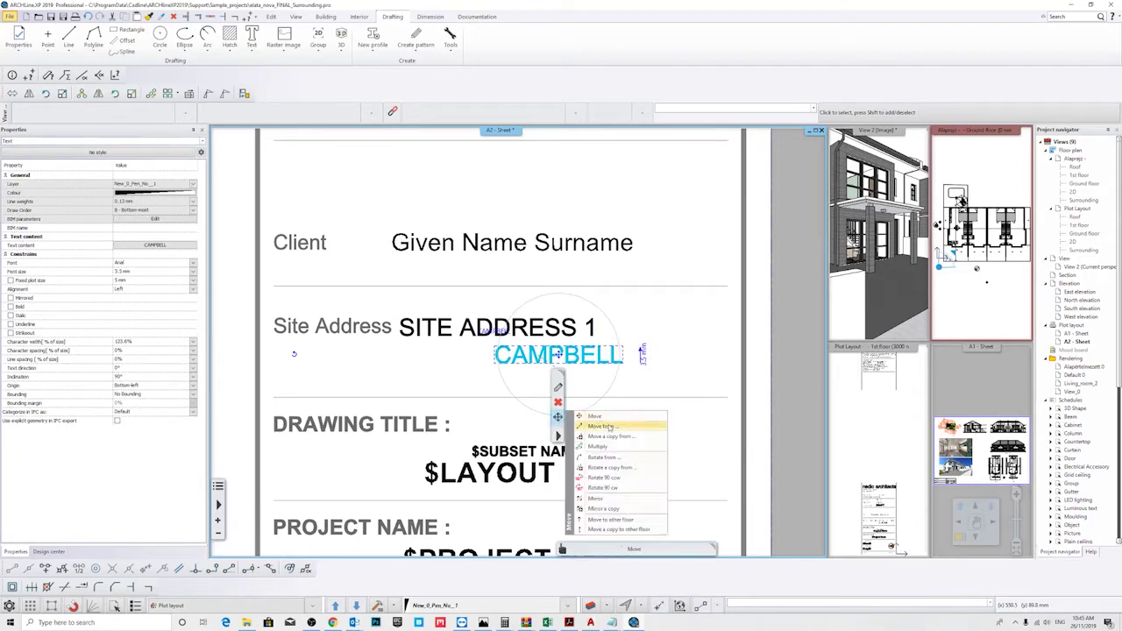
left_click(603, 426)
left_click(494, 345)
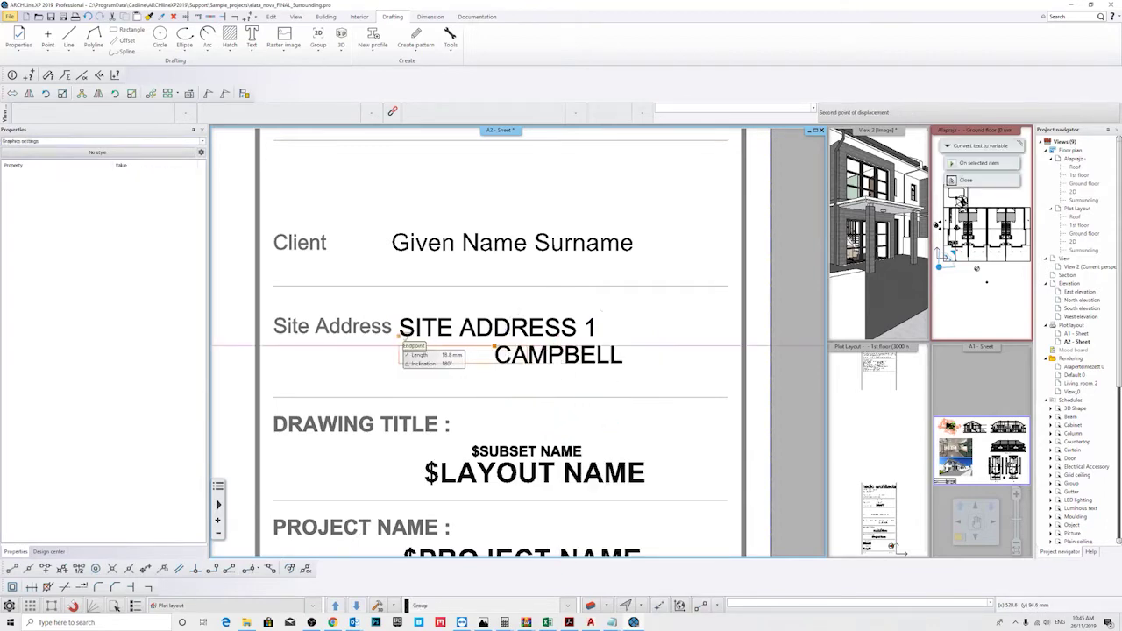
left_click(400, 345)
Change the second line of the site address to "SITE ADDRESS 2"
double_click(502, 359)
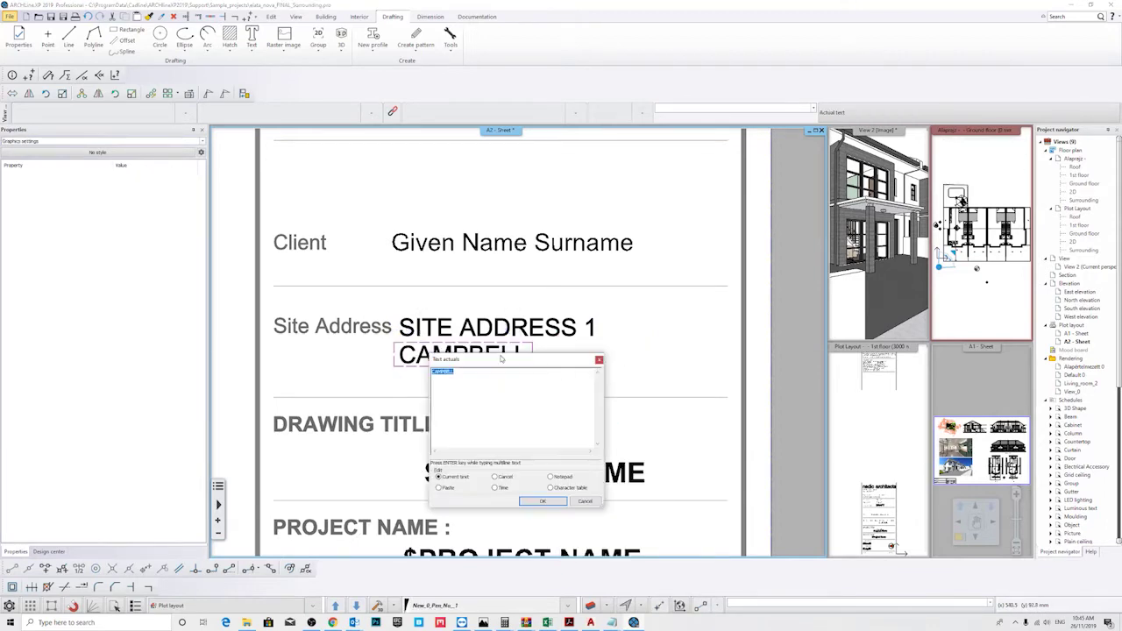
key("BackSpace")
left_click(542, 501)
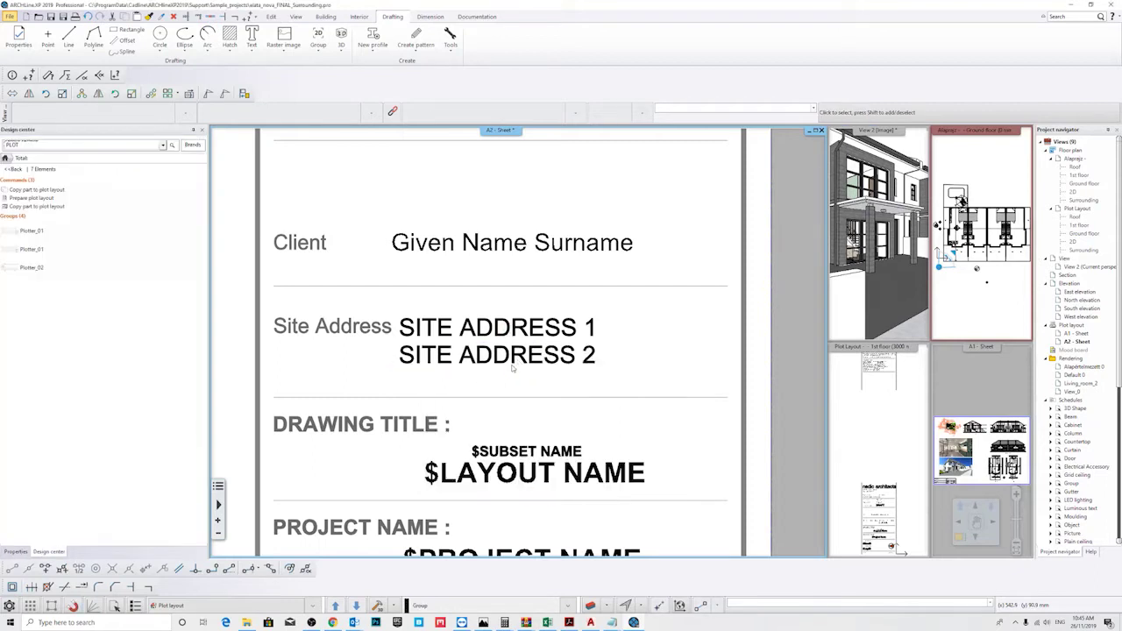
Convert both site address lines to variables
left_click(513, 355)
left_click(517, 330)
right_click(517, 330)
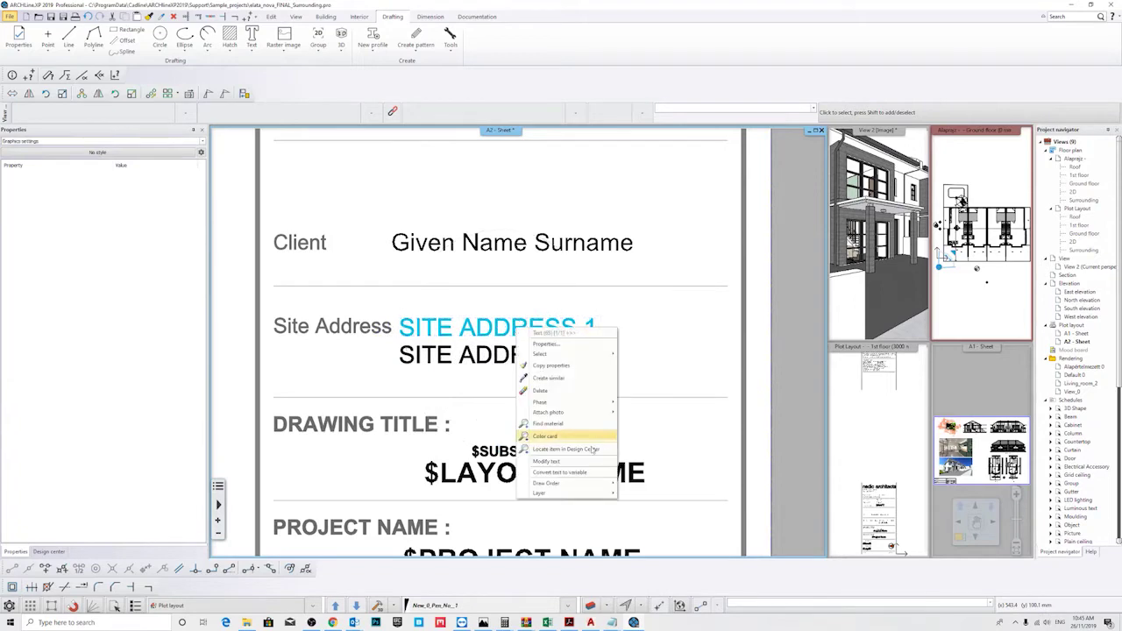
left_click(575, 474)
left_click(543, 331)
right_click(539, 357)
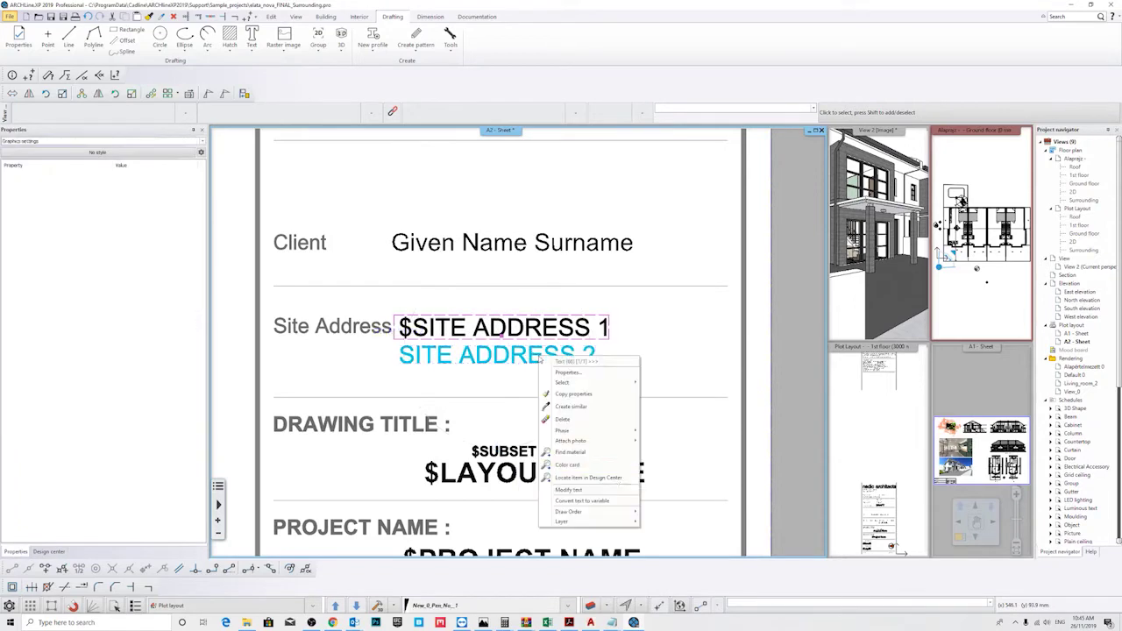
left_click(582, 501)
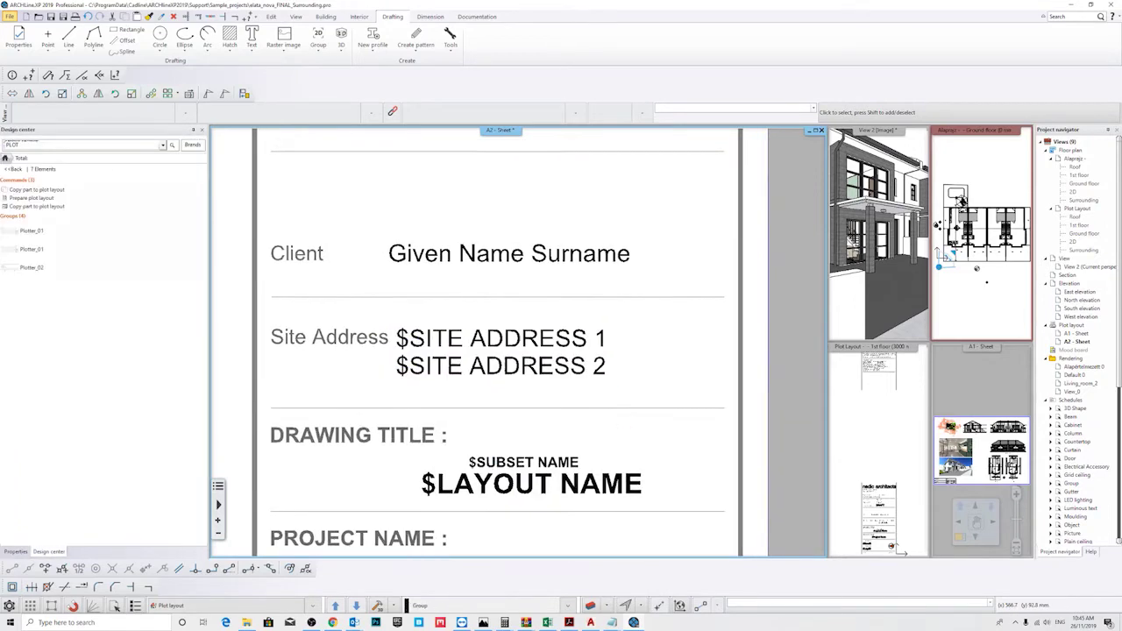
Replace the client placeholder text with "CLIENT NAME SURNAME" and convert it to a variable
scroll(526, 351, "up", 1)
left_click(484, 309)
double_click(458, 315)
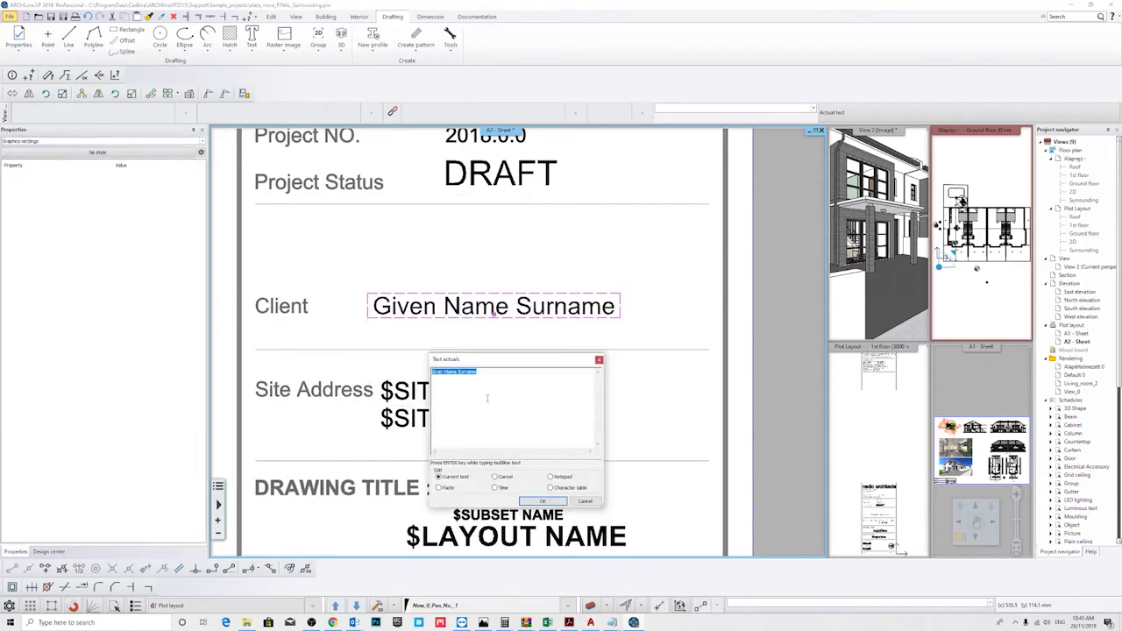
type("CLIENT NAME SURNAME")
left_click(544, 501)
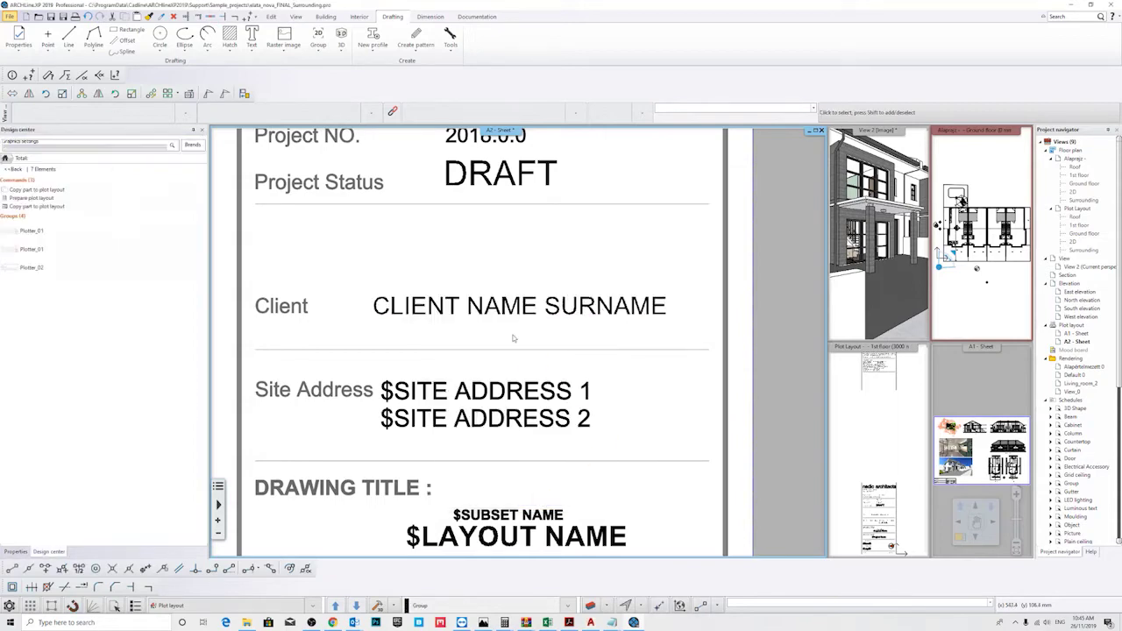
right_click(507, 304)
left_click(552, 447)
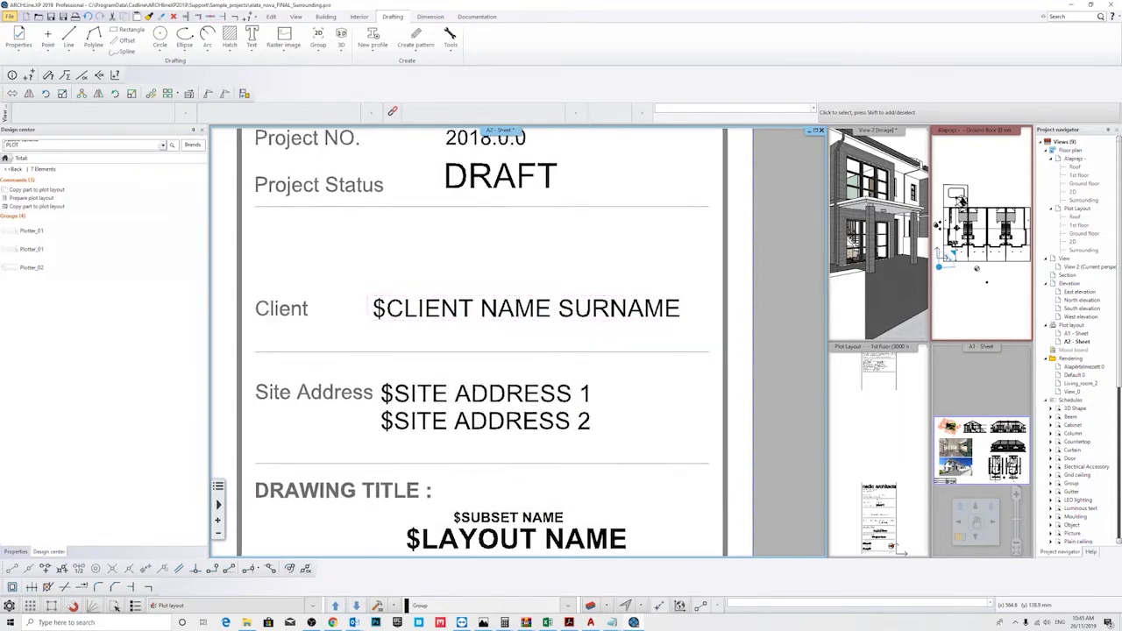
Replace the DRAFT text beside the project status label with "PROJECT STATUS"
scroll(491, 394, "up", 2)
left_click(457, 386)
right_click(458, 381)
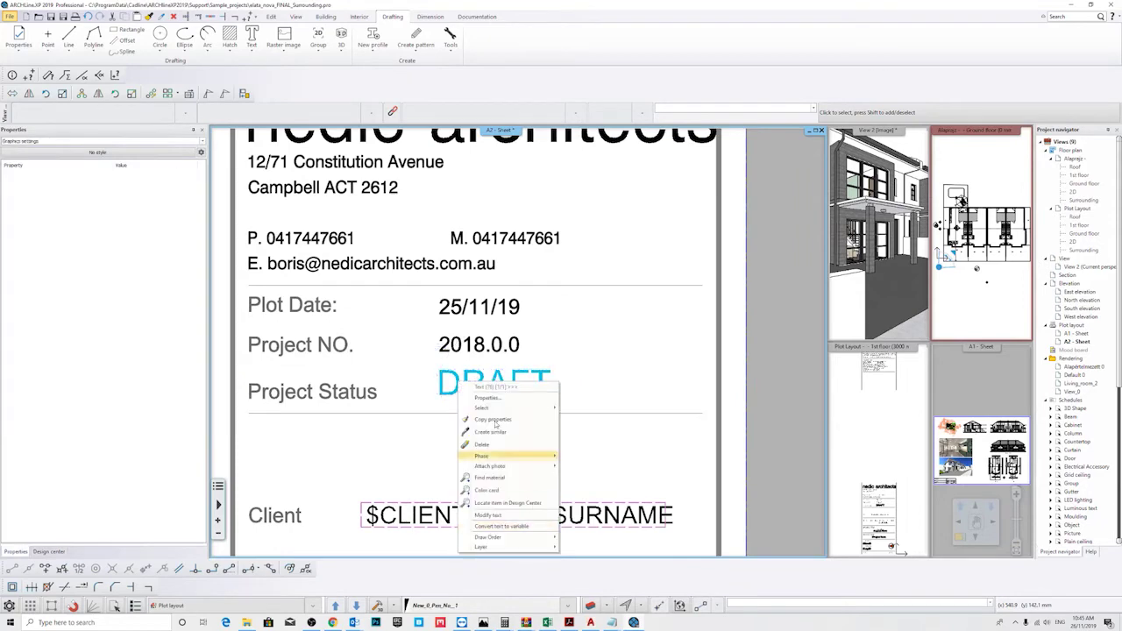
left_click(446, 377)
double_click(457, 378)
type("PROJECT STATUS")
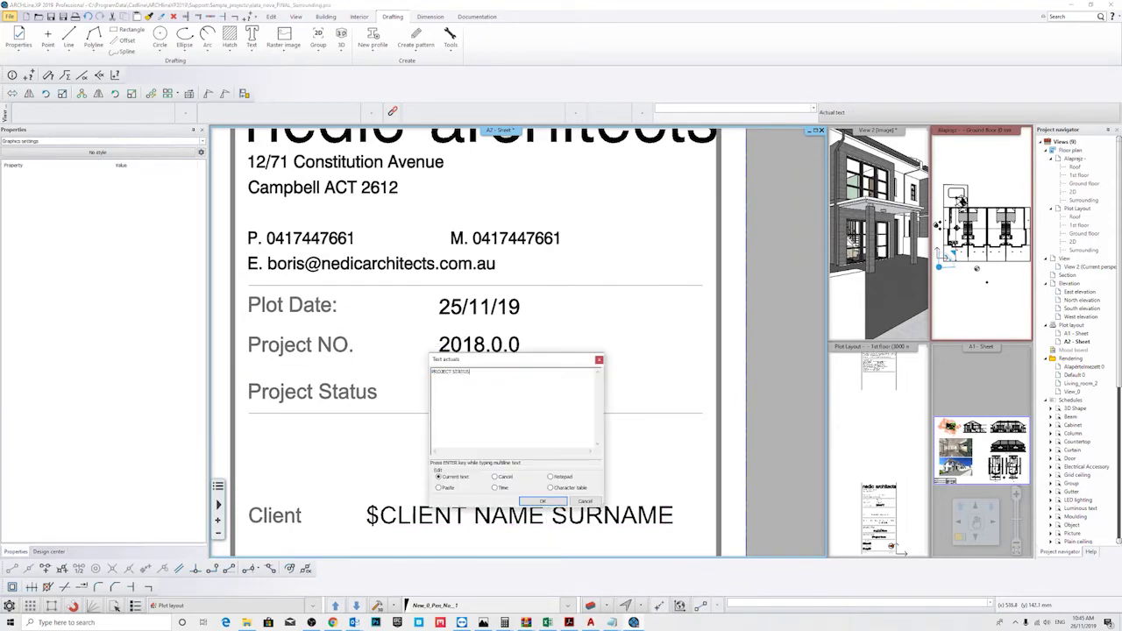
left_click(542, 501)
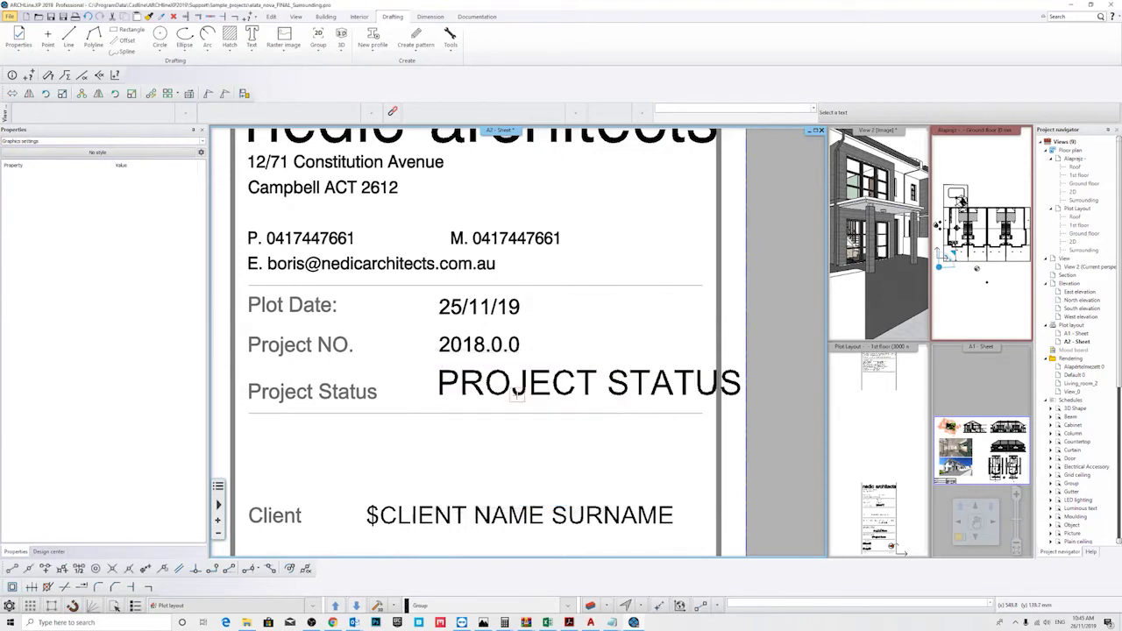
left_click(524, 387)
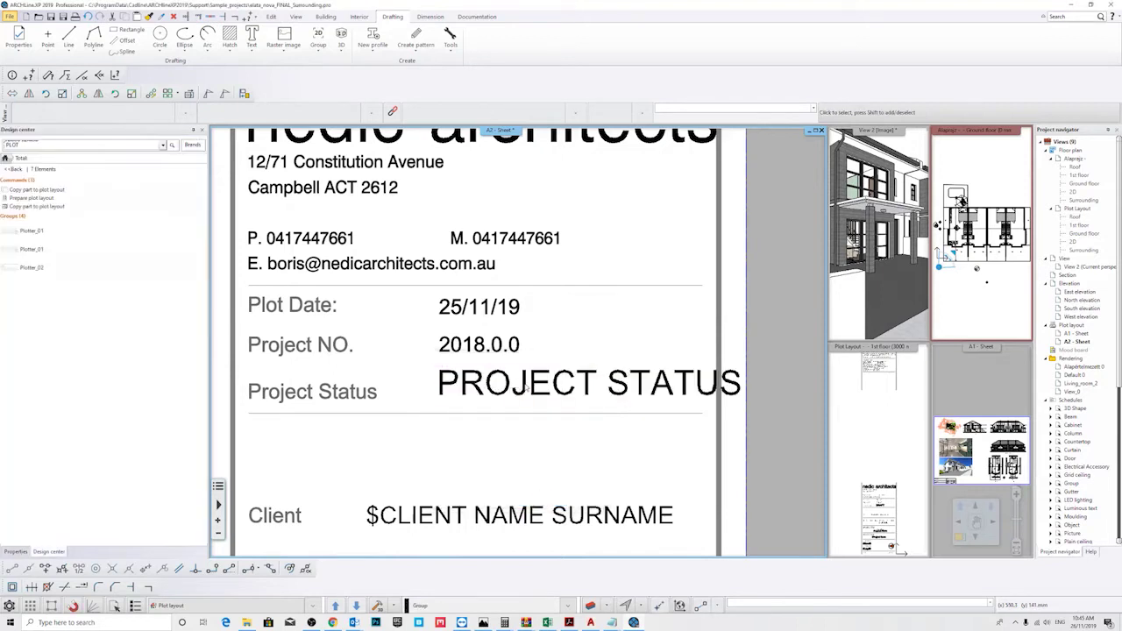
Set the font size of the PROJECT STATUS text to 4 mm and convert it to a variable
double_click(546, 384)
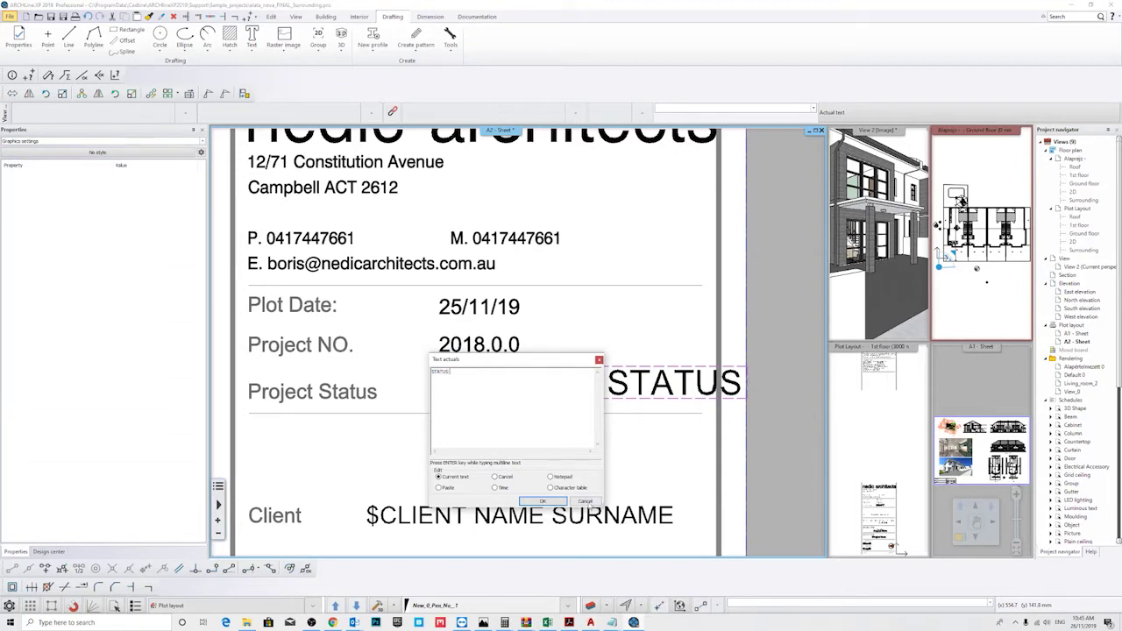
left_click(543, 501)
left_click(589, 382)
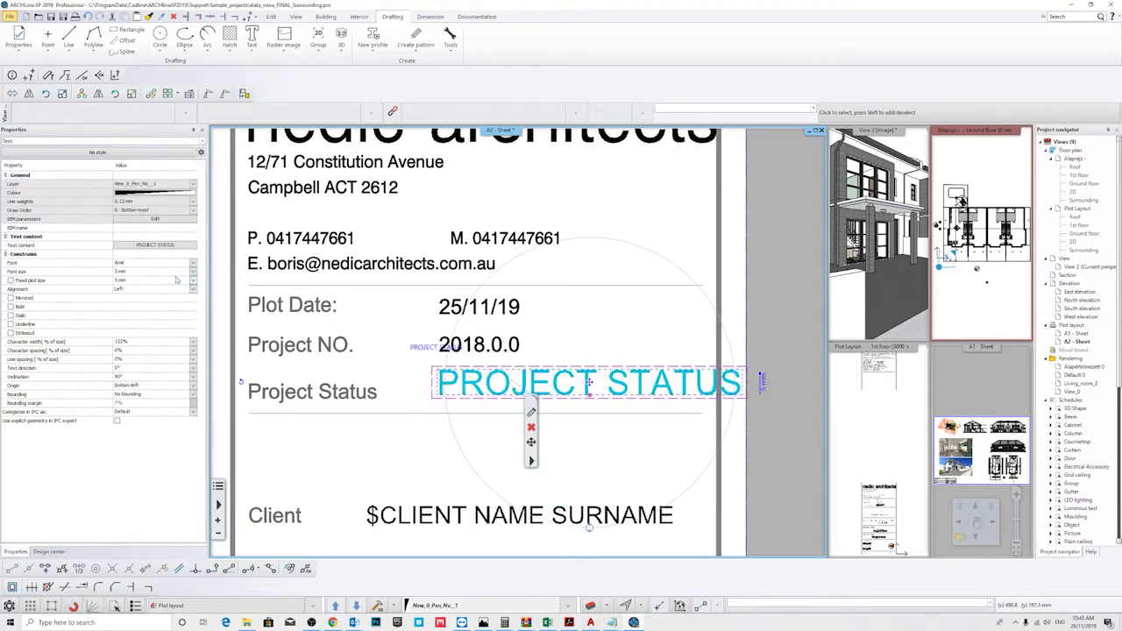
left_click(148, 272)
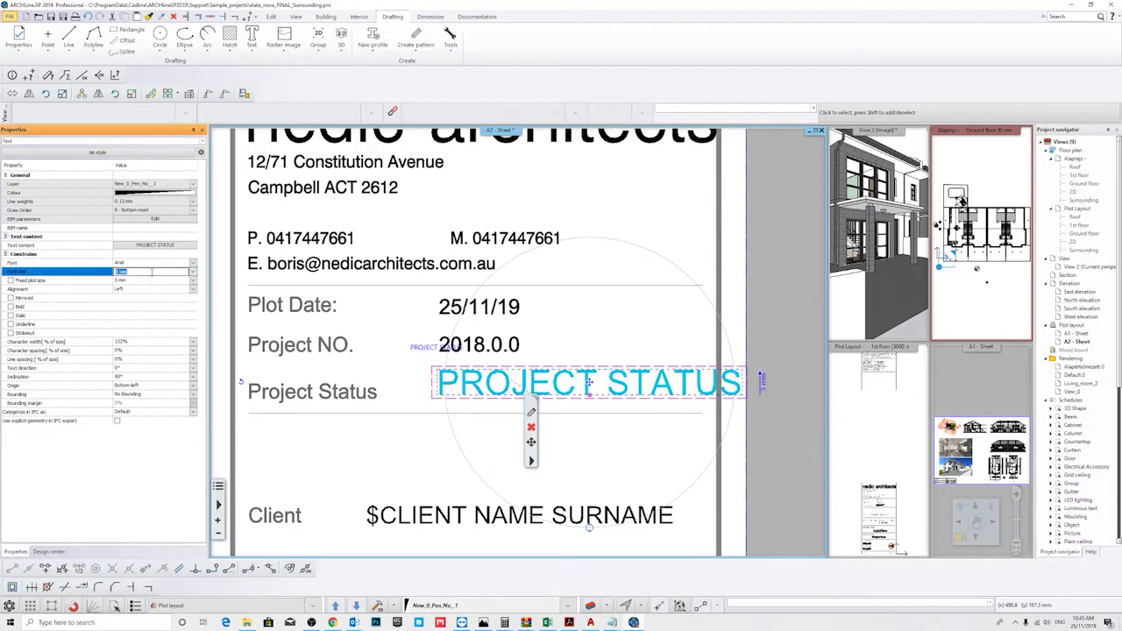
type("4")
key("Return")
left_click(758, 380)
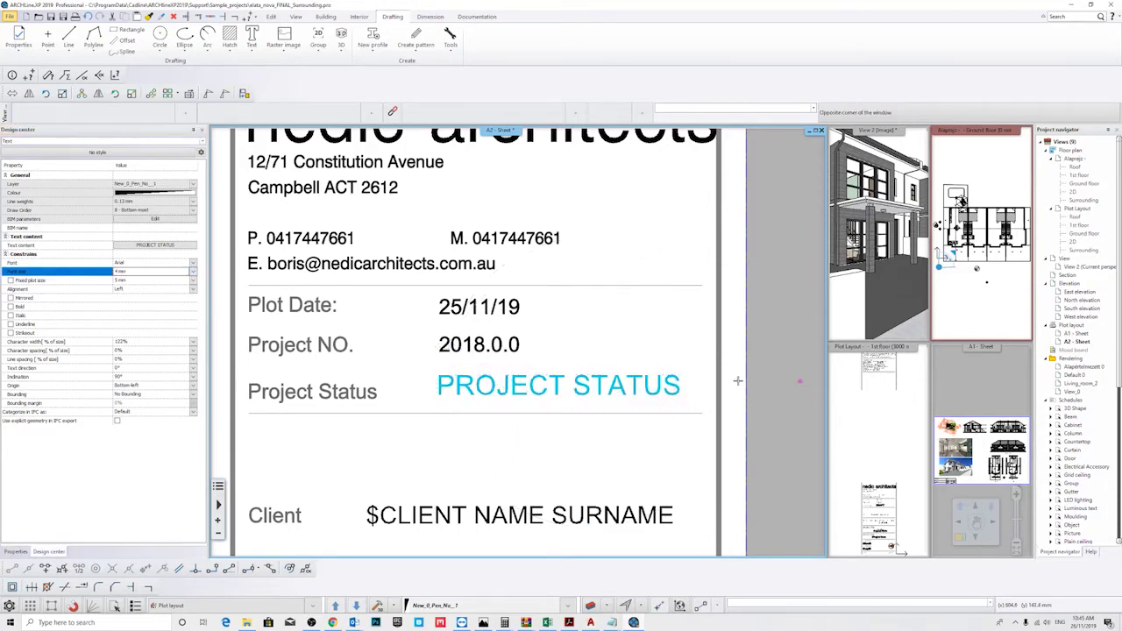
right_click(500, 386)
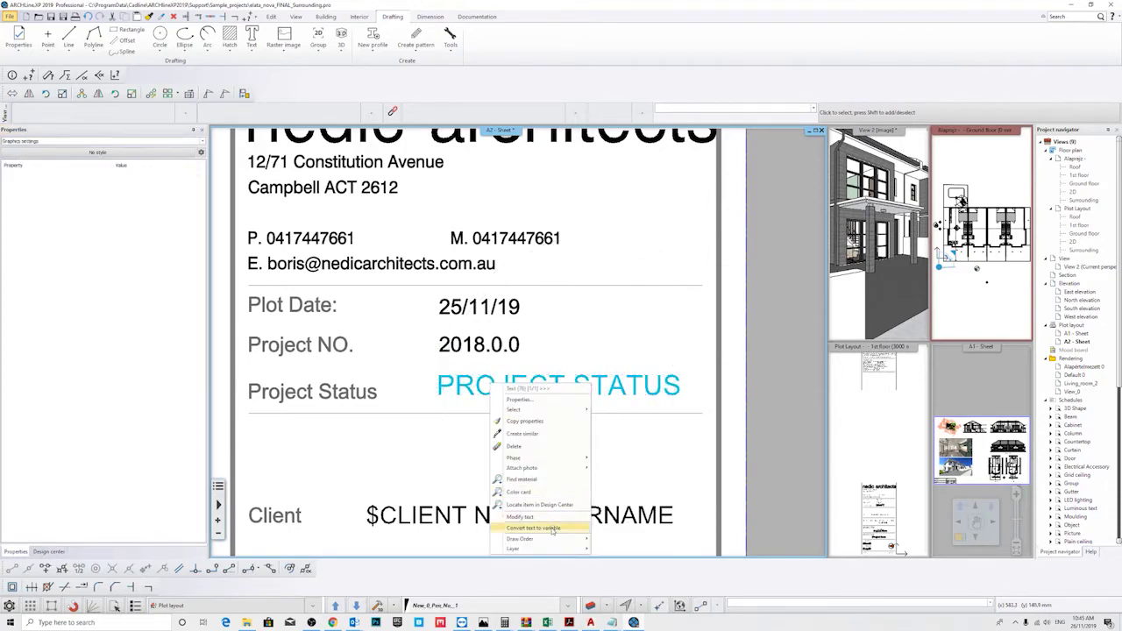
left_click(520, 517)
Replace the number beside the Project NO. label with "PROJECT NO"
left_click(487, 347)
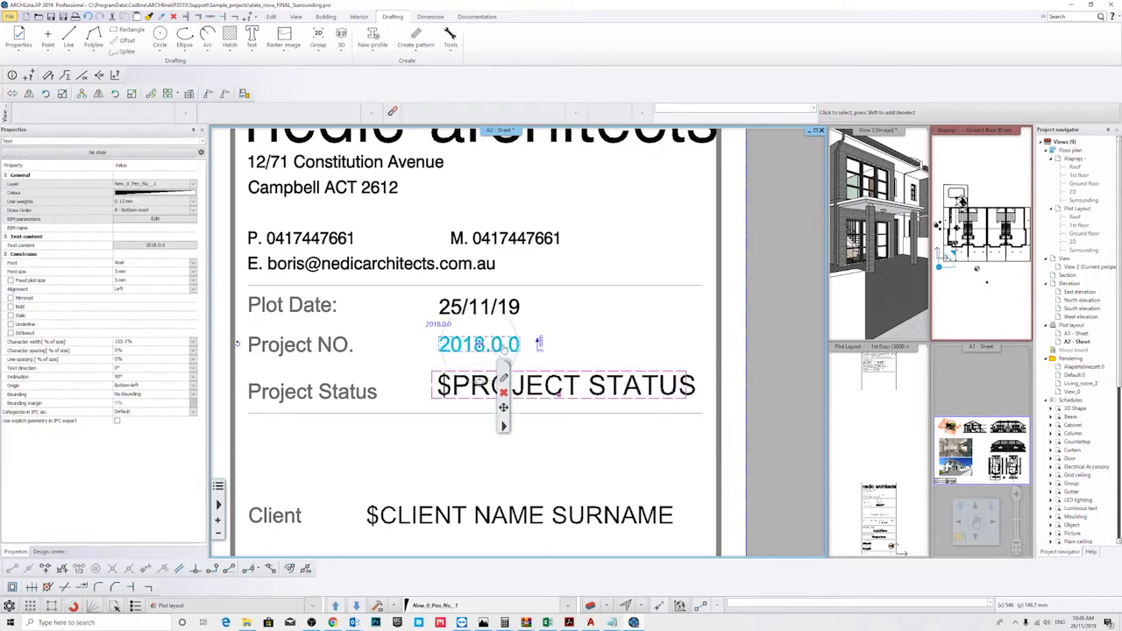
double_click(504, 348)
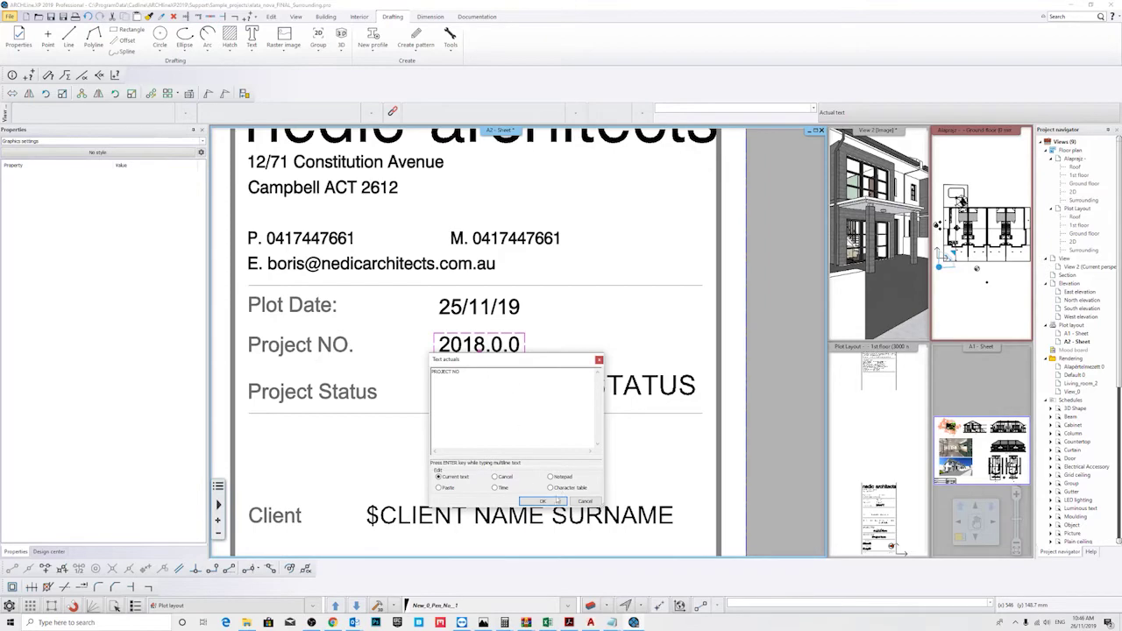
left_click(558, 500)
Convert the PROJECT NO text to a variable
scroll(526, 344, "down", 5)
middle_click_drag(462, 516, 460, 318)
scroll(460, 317, "up", 3)
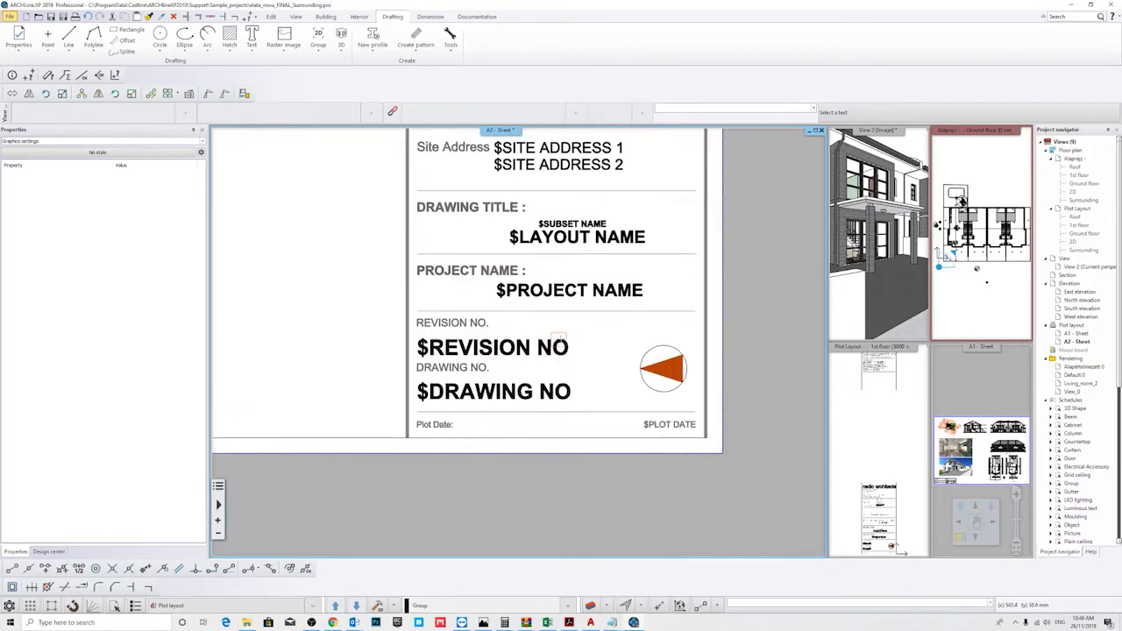
scroll(557, 333, "up", 1)
middle_click_drag(553, 323, 526, 550)
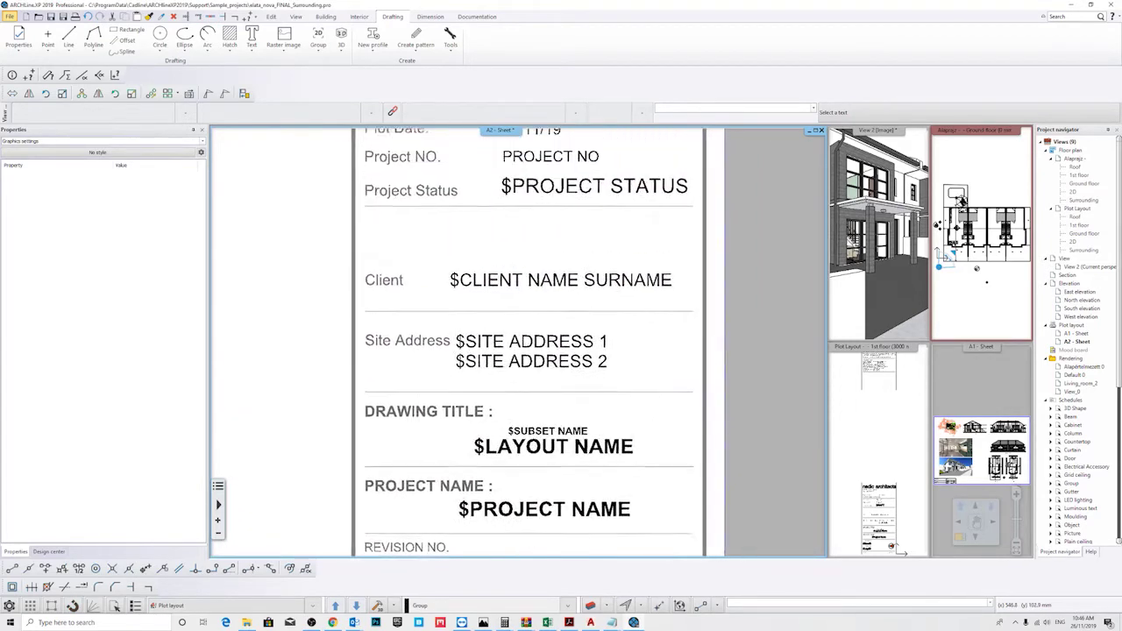
scroll(526, 258, "down", 3)
scroll(556, 238, "up", 4)
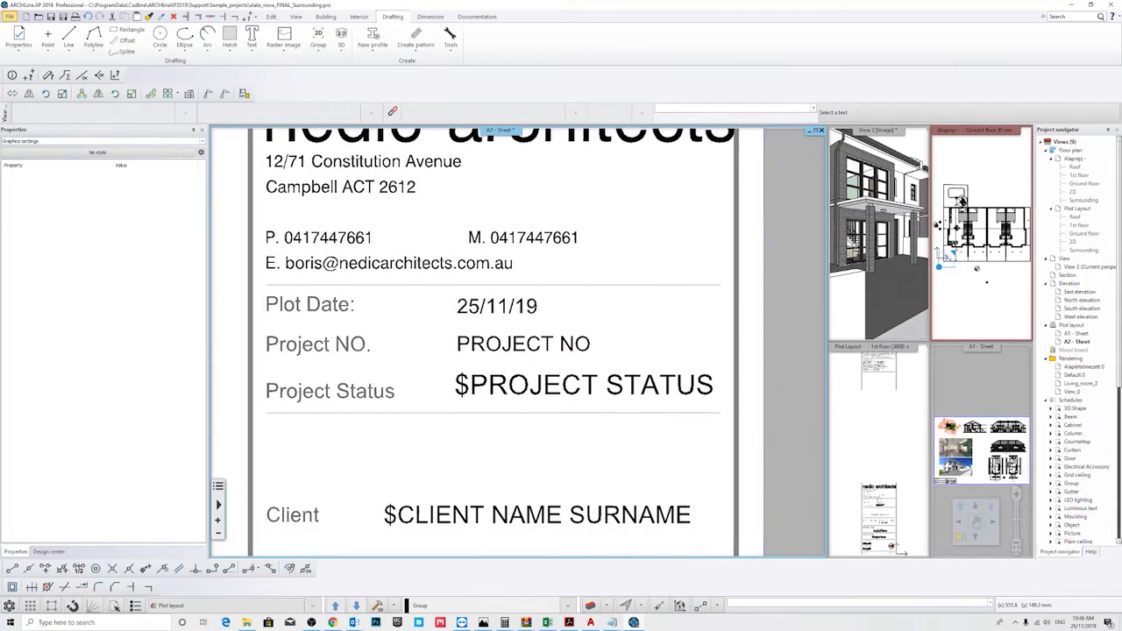
left_click(561, 343)
right_click(563, 343)
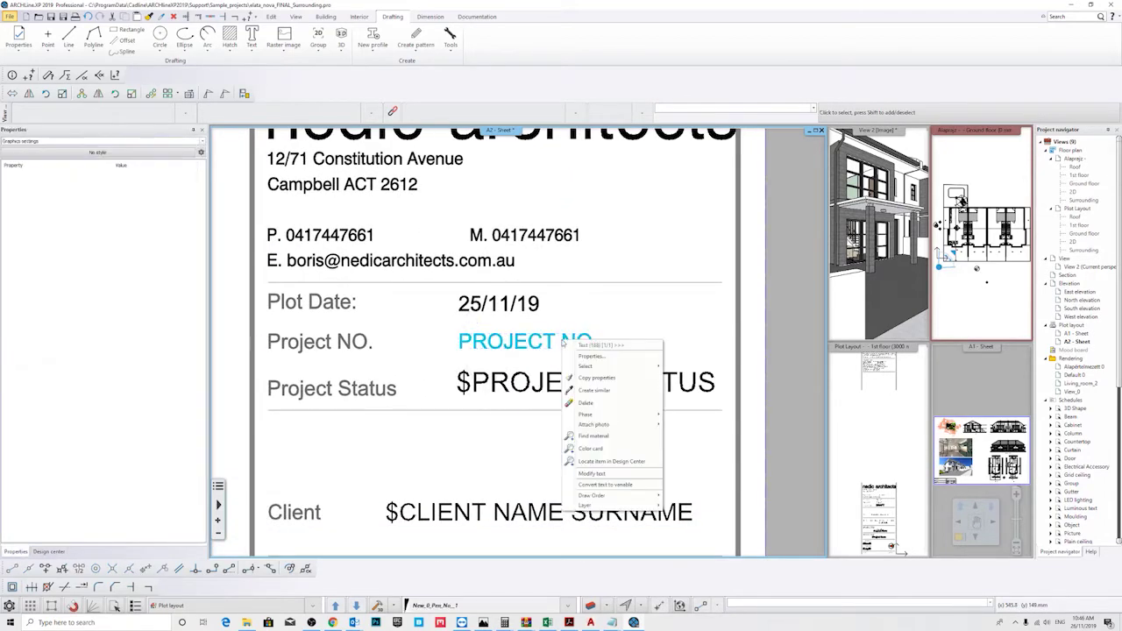
left_click(605, 484)
Delete the fixed date beside the upper Plot Date label and put a copy of the lower $PLOT DATE variable in its place
left_click(530, 305)
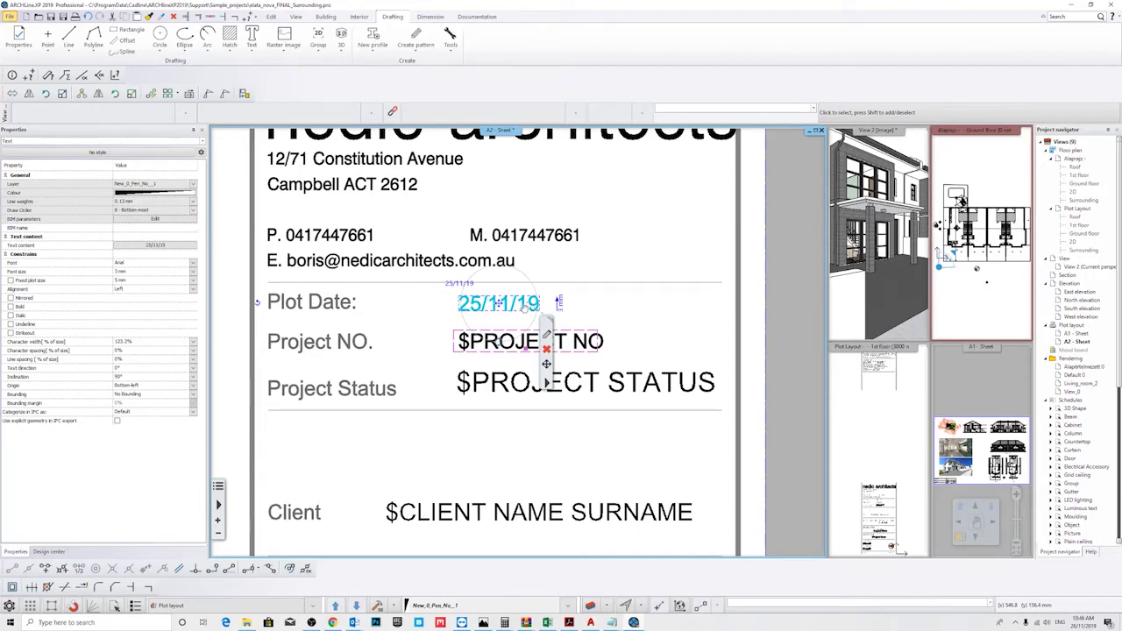
key("Delete")
middle_click_drag(589, 443, 579, 271)
scroll(561, 306, "down", 4)
scroll(574, 508, "up", 4)
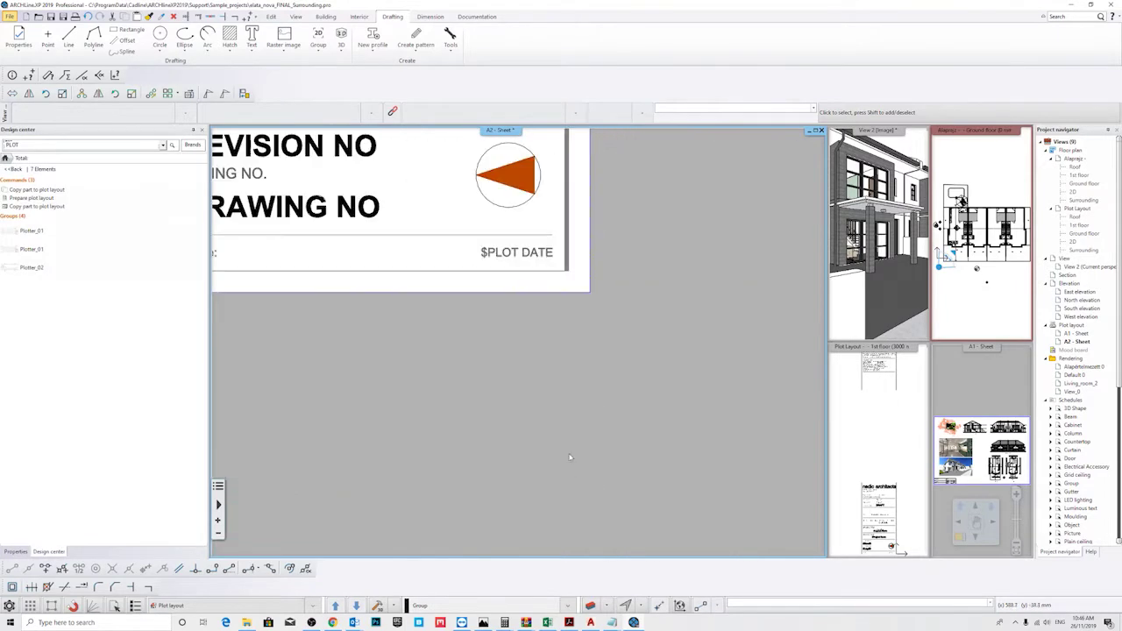
left_click(517, 252)
middle_click_drag(516, 254, 586, 388)
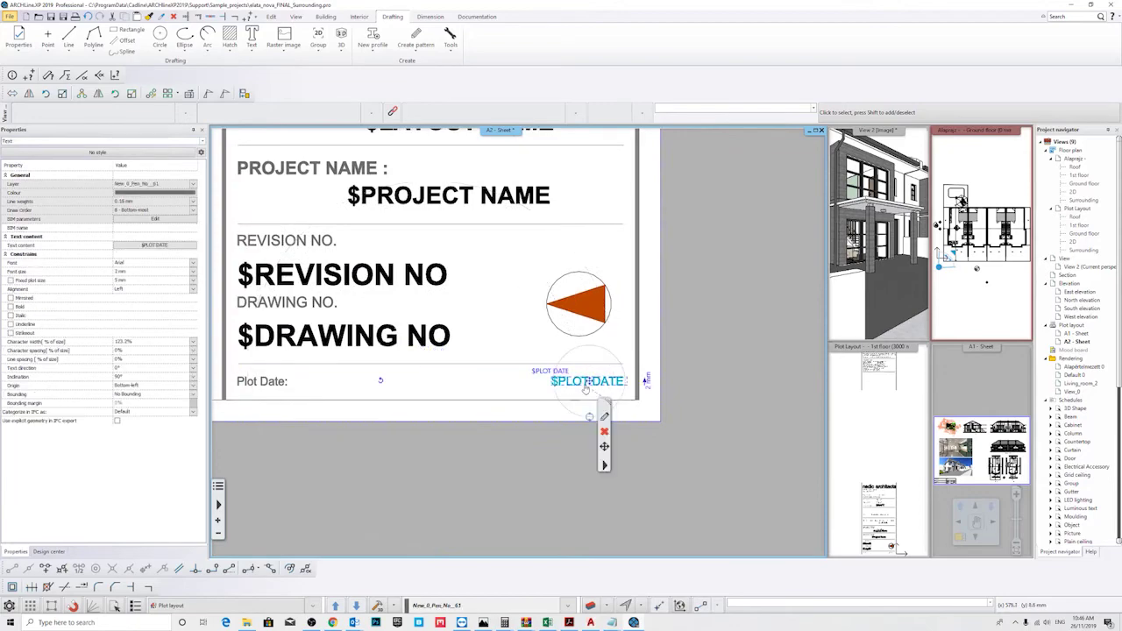
left_click(604, 463)
left_click(657, 462)
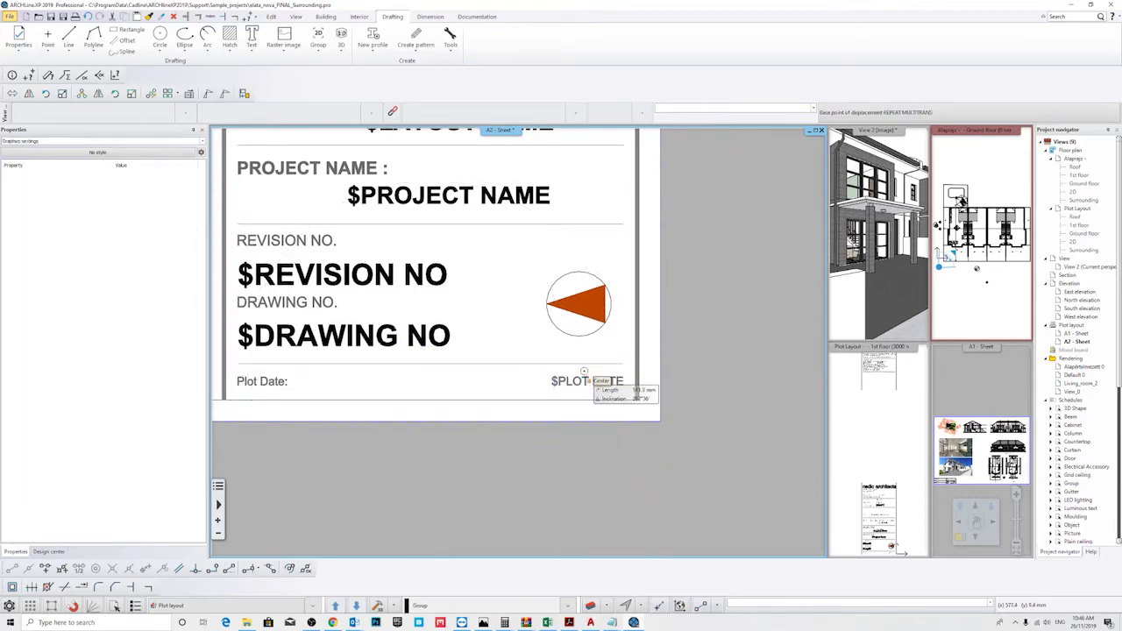
middle_click_drag(526, 255, 659, 555)
scroll(582, 175, "down", 1)
middle_click_drag(581, 173, 567, 436)
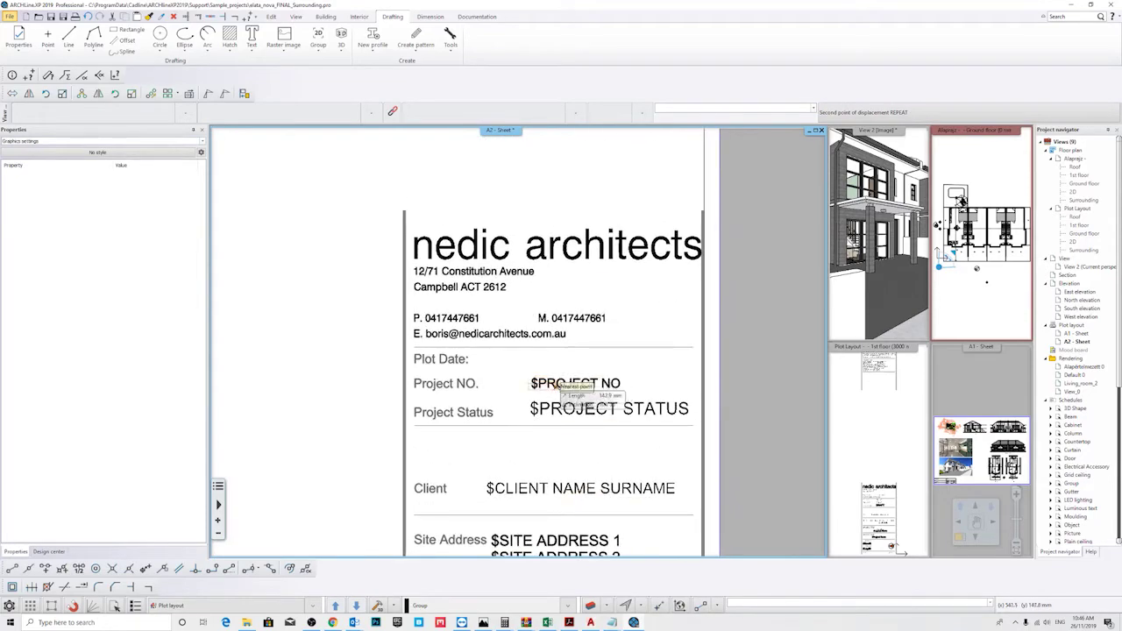
scroll(590, 391, "up", 2)
left_click(533, 332)
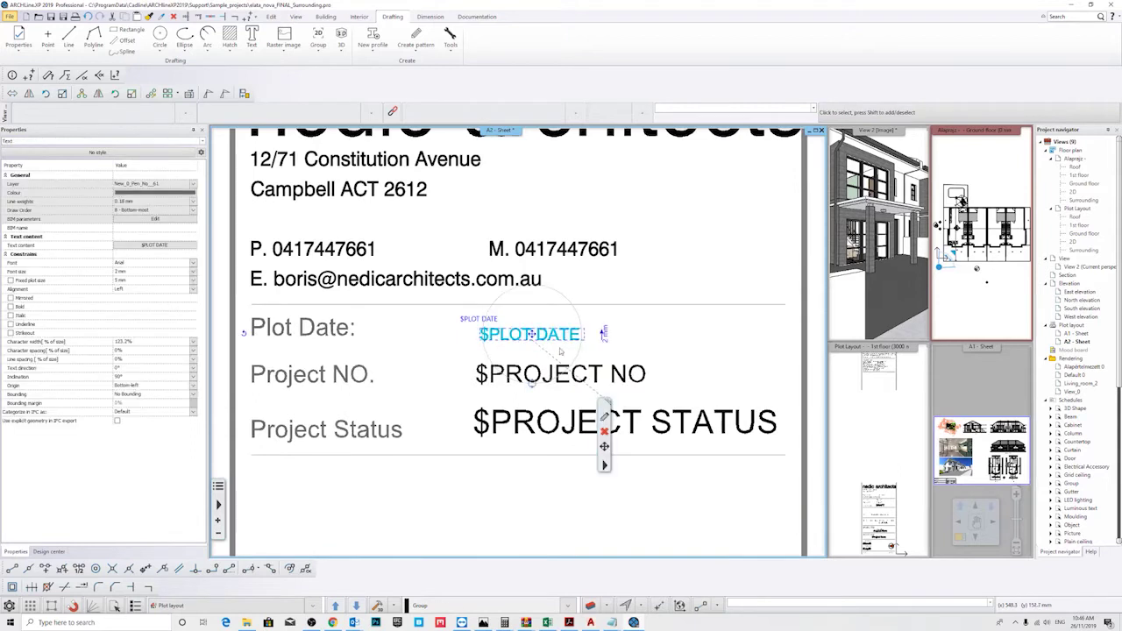
Set the font size of the copied $PLOT DATE text to 3 mm
left_click(145, 272)
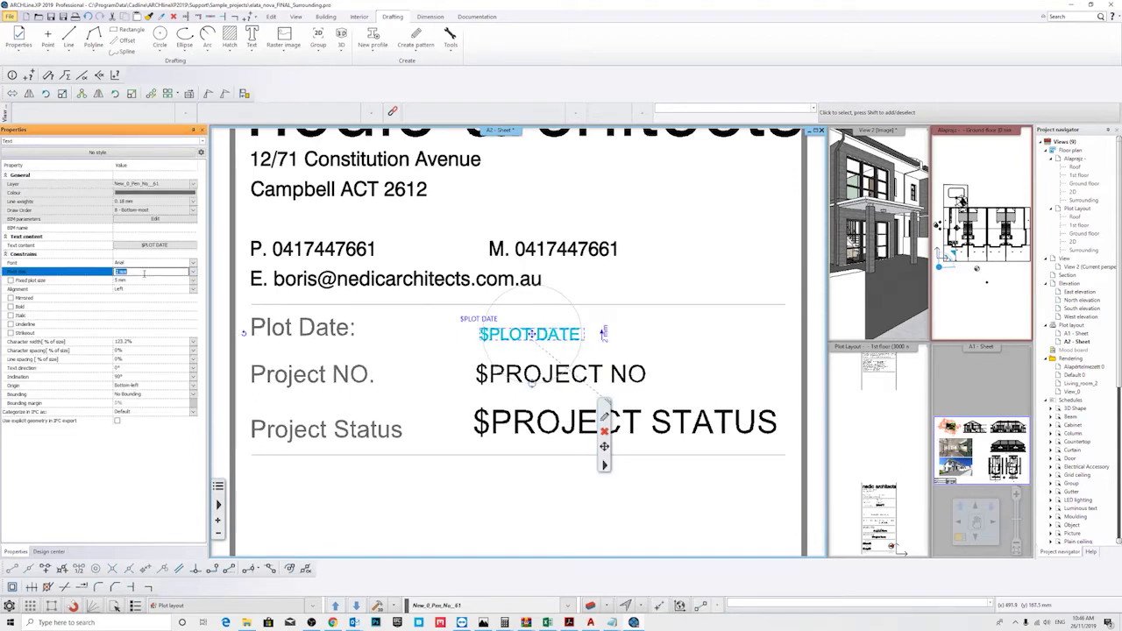
type("3")
key("Return")
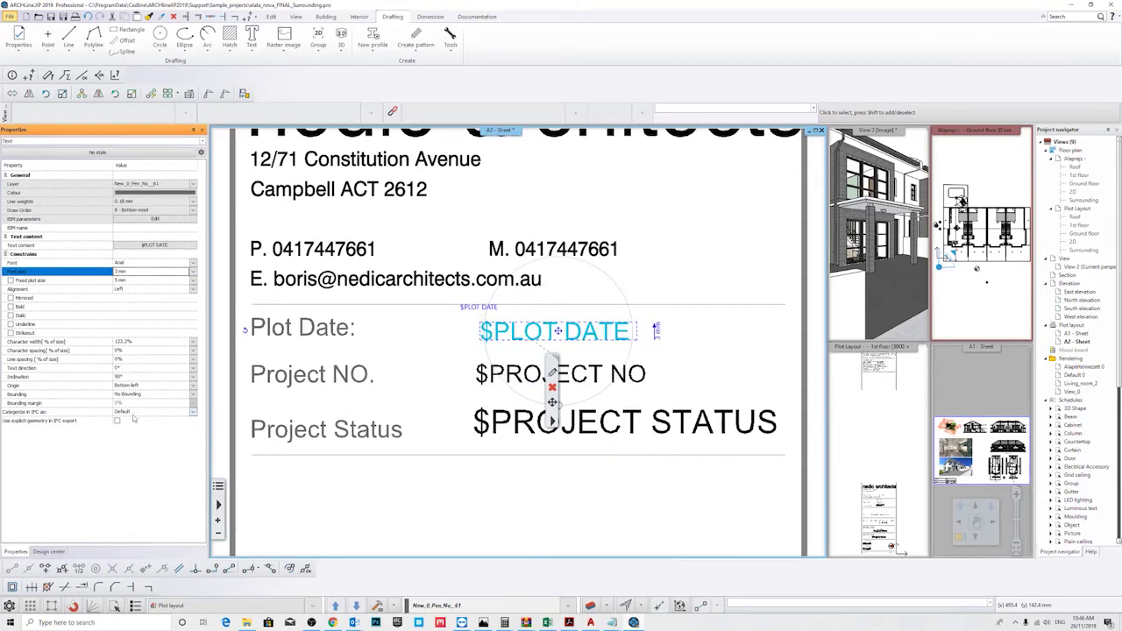
Change the colour of the copied $PLOT DATE text to black using the Custom colour table
left_click(153, 192)
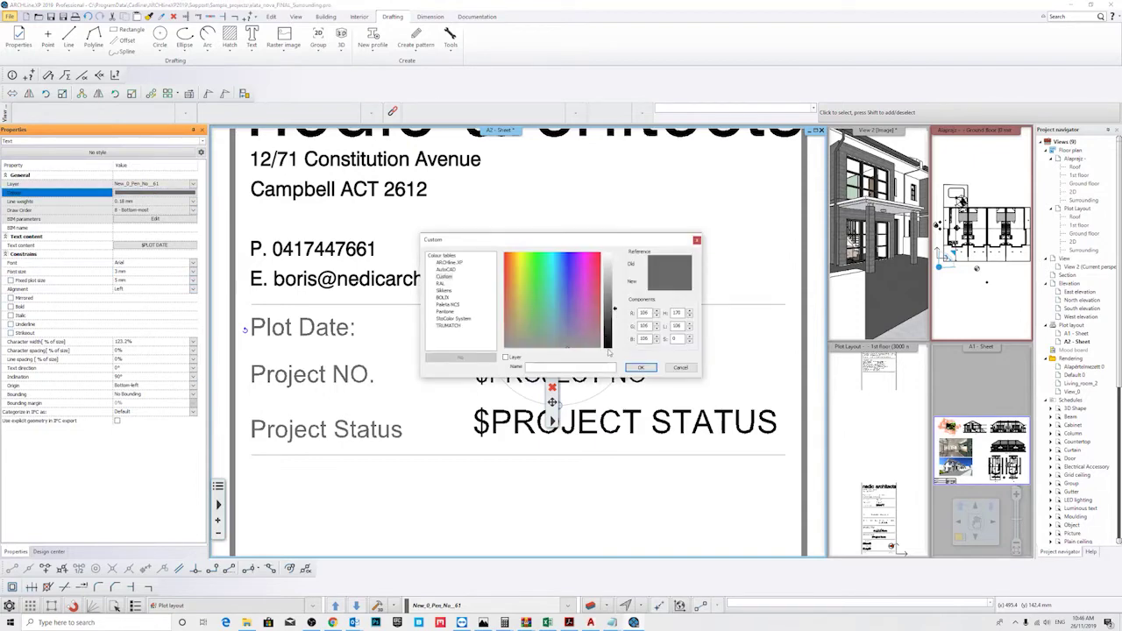
left_click(446, 270)
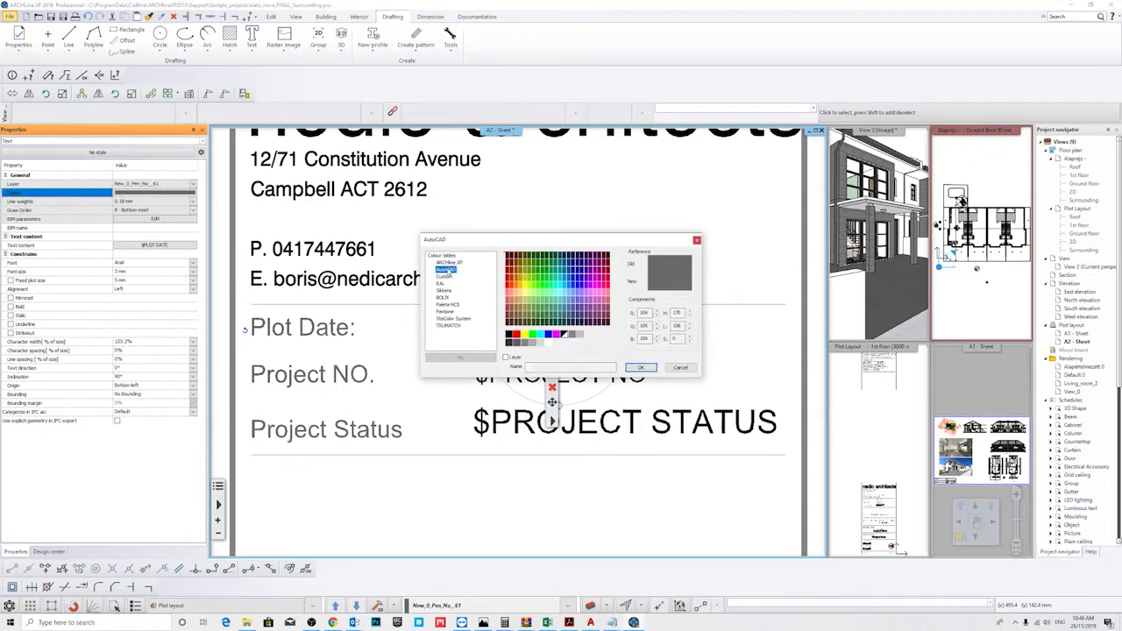
left_click(506, 255)
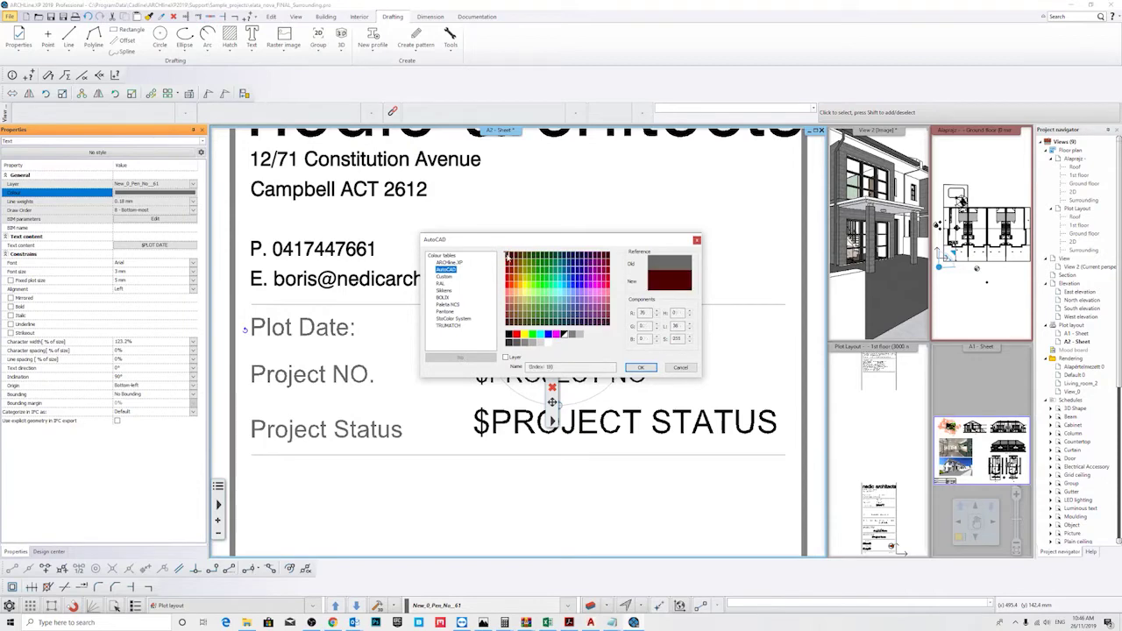
left_click(446, 262)
left_click(445, 276)
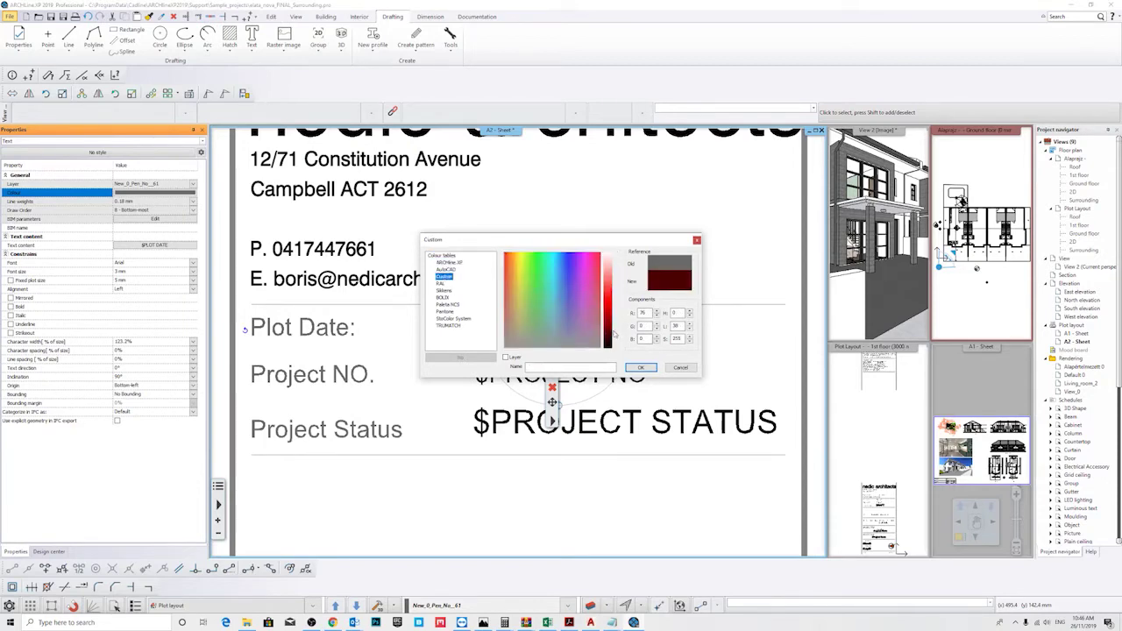
left_click_drag(615, 335, 617, 367)
left_click(641, 367)
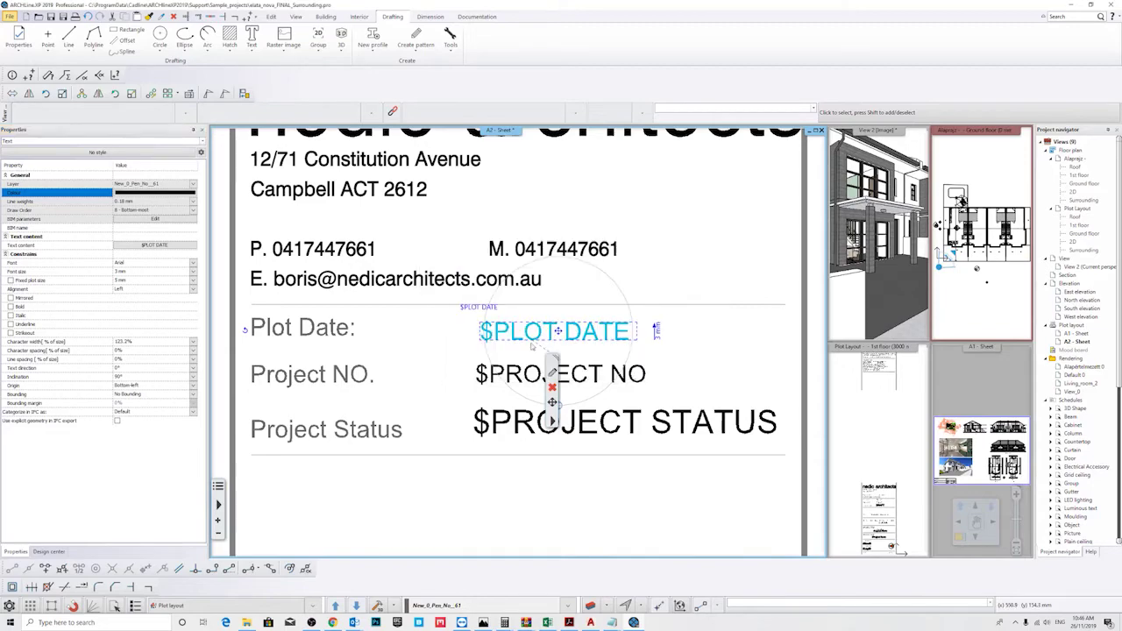
left_click(468, 352)
Examine the whole A2 title block, including the project partners notes and the grey side bars
scroll(615, 413, "up", 1)
scroll(526, 351, "down", 4)
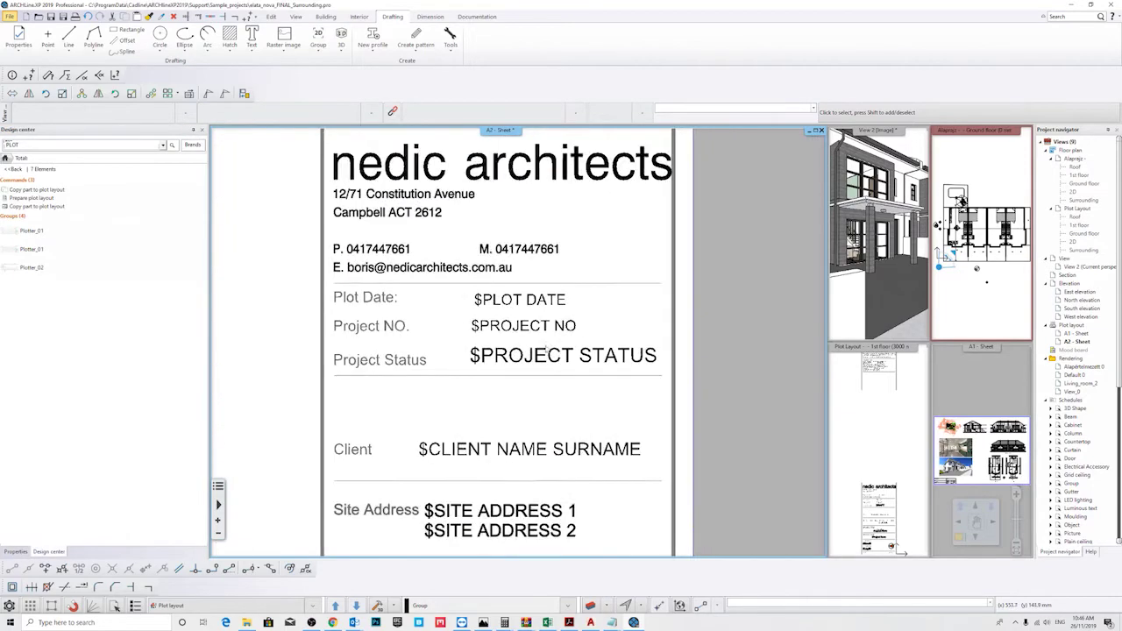
middle_click_drag(534, 408, 546, 356)
scroll(544, 354, "down", 2)
scroll(540, 384, "down", 5)
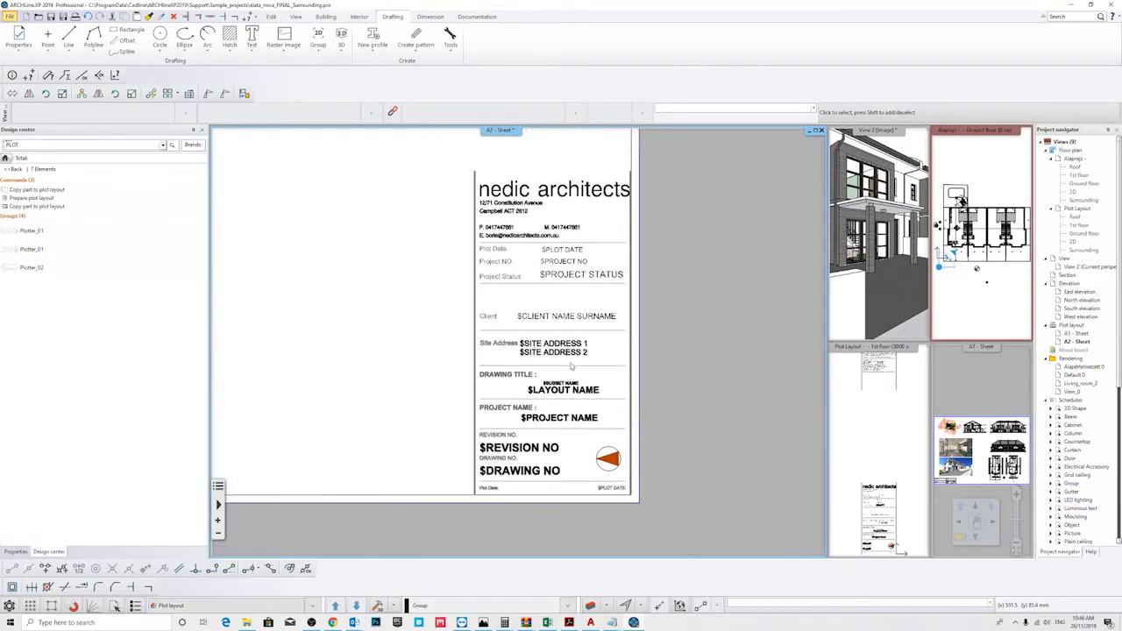
scroll(540, 383, "down", 2)
scroll(509, 347, "up", 6)
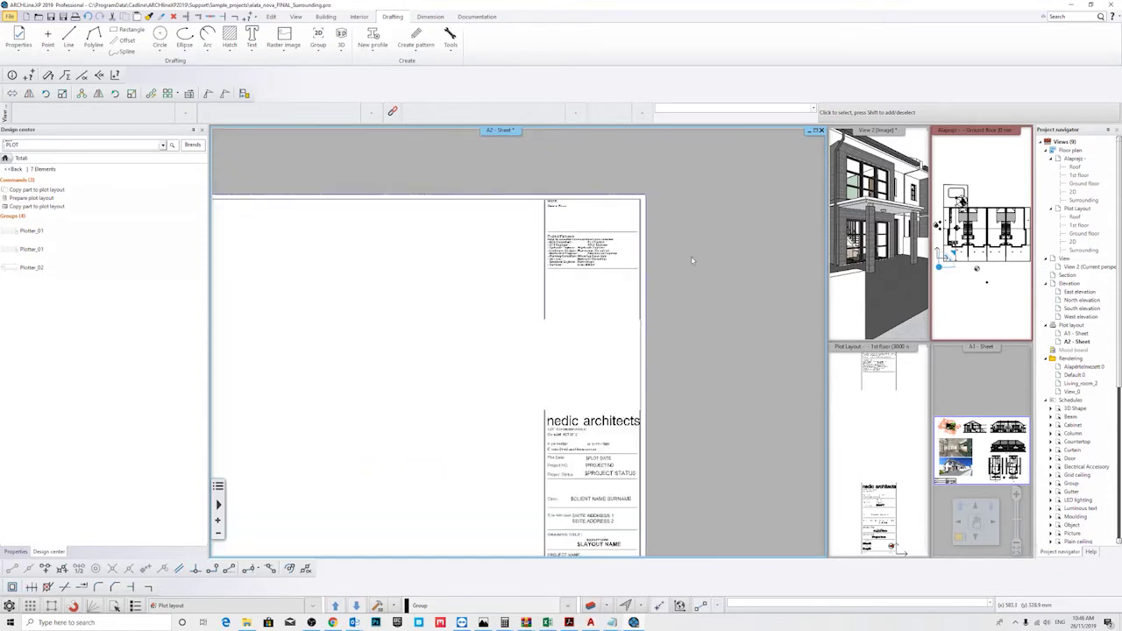
left_click(400, 340)
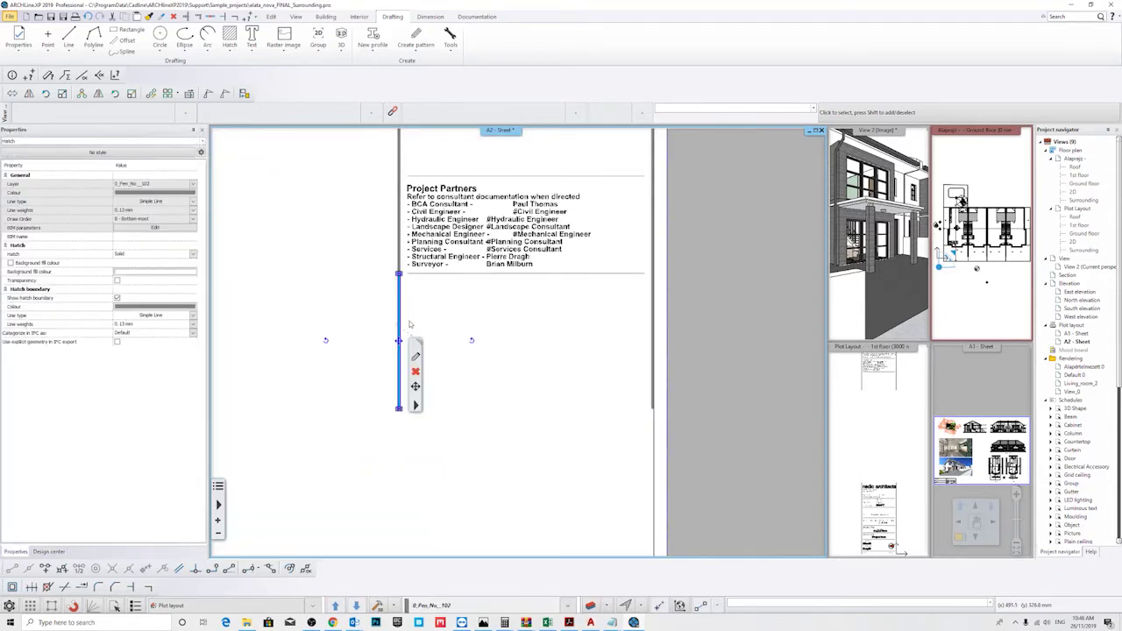
scroll(514, 335, "down", 2)
left_click(674, 315)
scroll(605, 330, "down", 1)
middle_click_drag(605, 332, 601, 277)
scroll(561, 338, "down", 3)
middle_click_drag(572, 380, 617, 342)
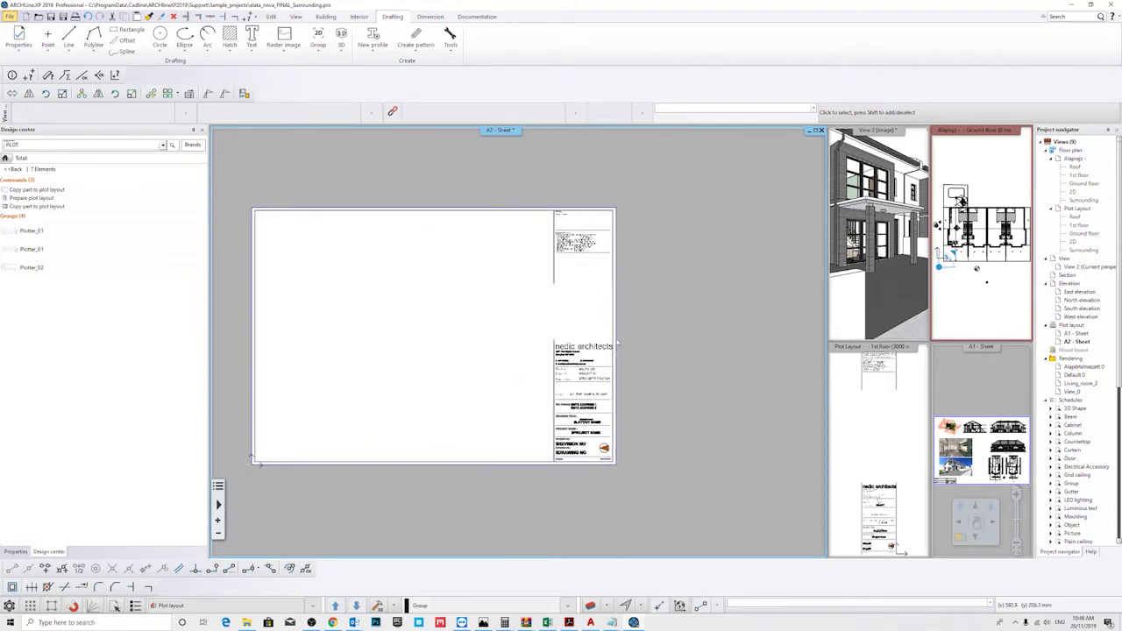
Draw a rectangle about 96 by 199 mm around the lower title block, from its top-left outer corner to its bottom-right outer corner
scroll(614, 347, "up", 5)
left_click(414, 277)
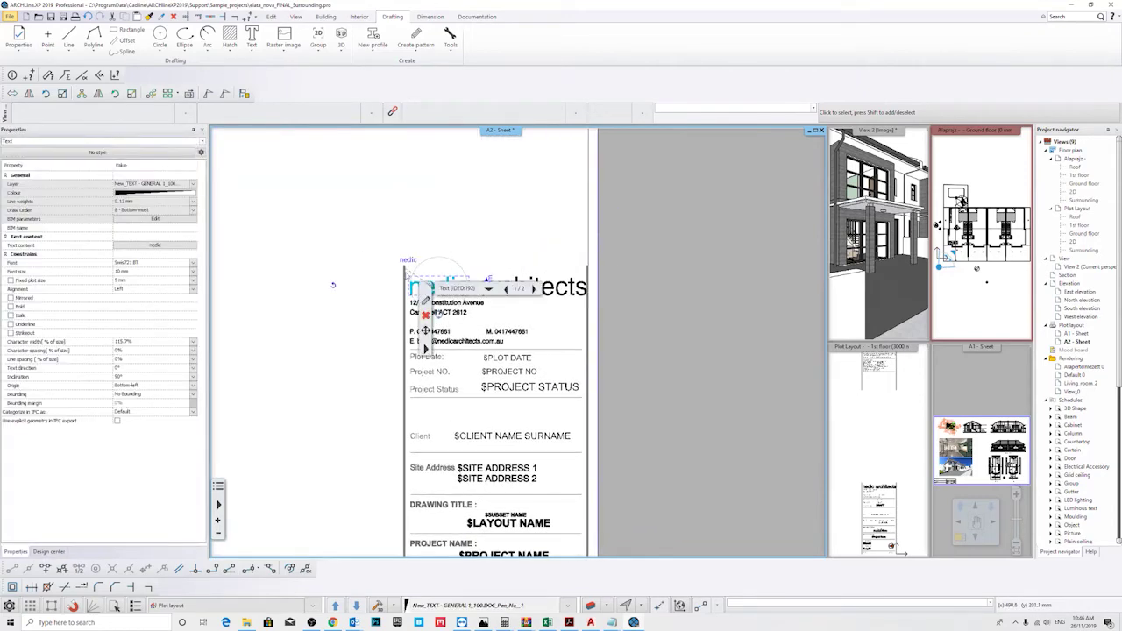
scroll(408, 224, "up", 2)
left_click(130, 30)
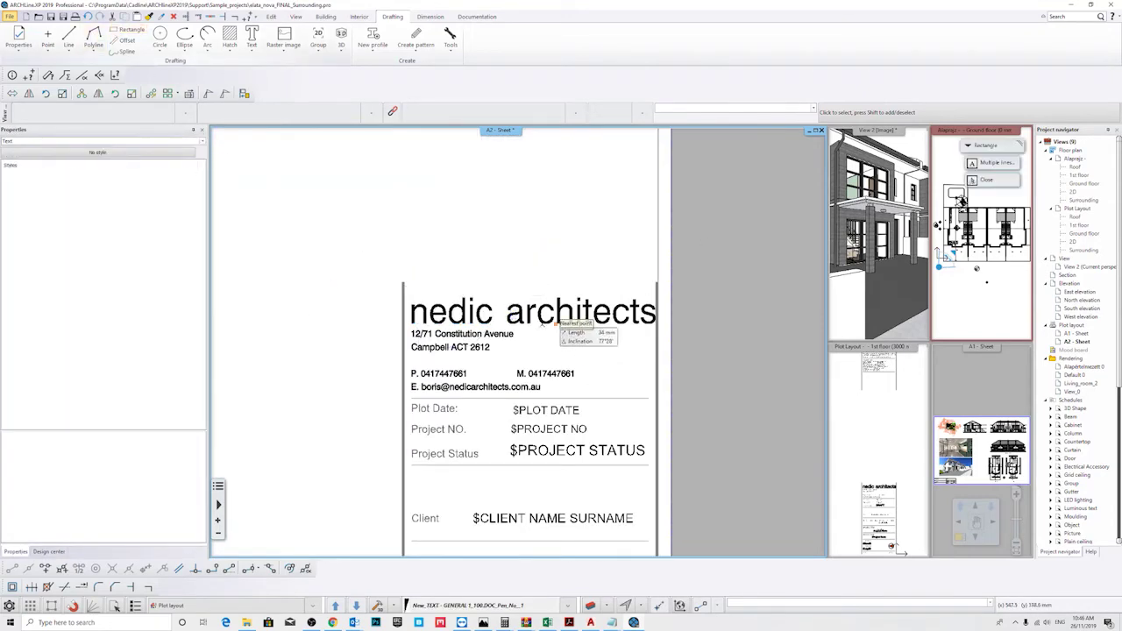
scroll(535, 295, "up", 3)
left_click(282, 272)
scroll(290, 273, "down", 4)
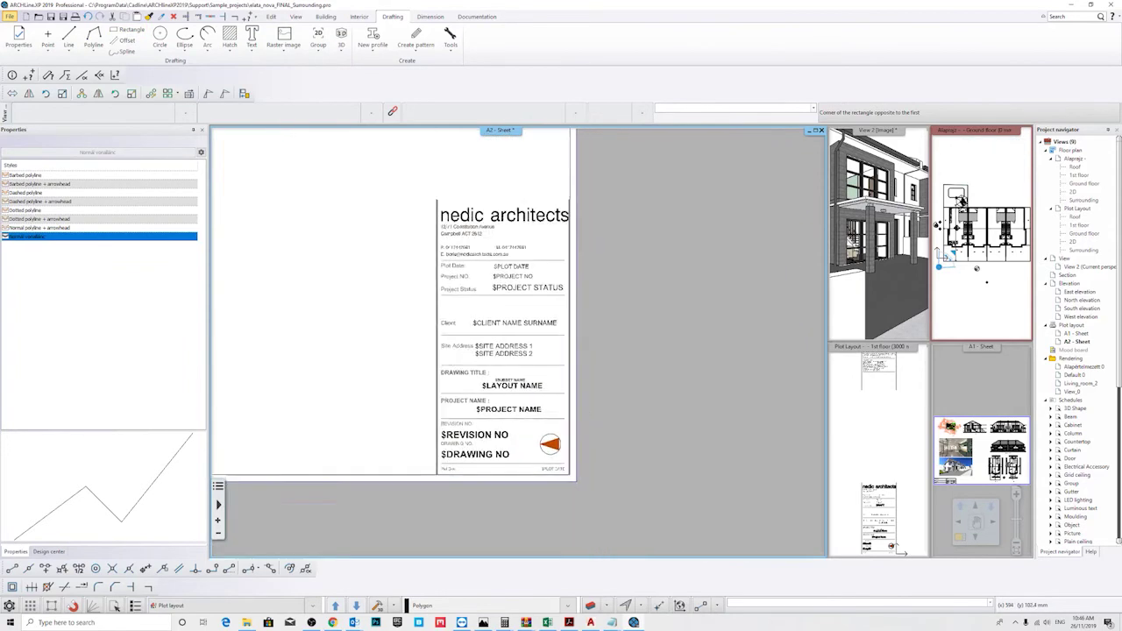
scroll(518, 332, "up", 5)
middle_click_drag(557, 233, 603, 334)
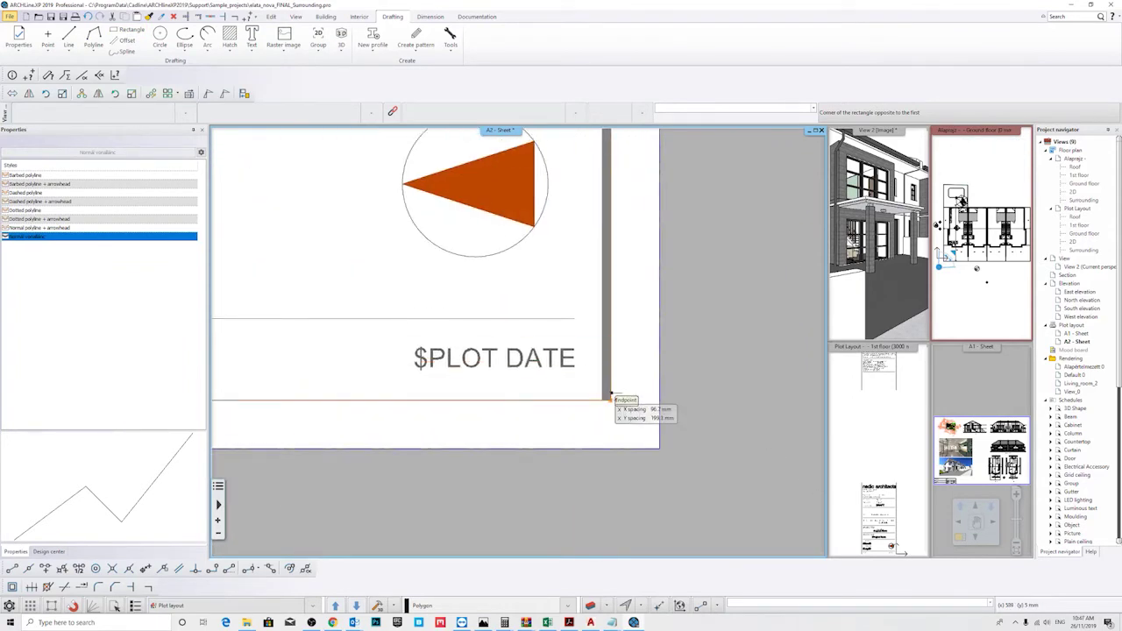
left_click(611, 400)
scroll(580, 373, "down", 4)
key("Escape")
Delete the grey solid hatch bars along the right and left edges of the lower title block
scroll(543, 327, "up", 2)
left_click(524, 323)
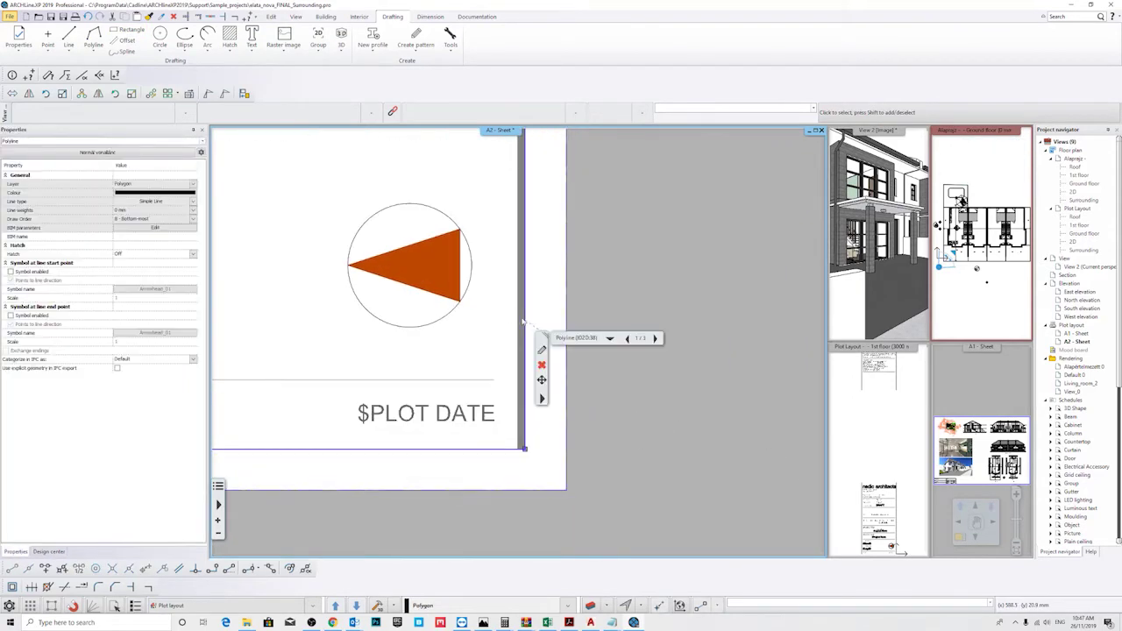
left_click(522, 322)
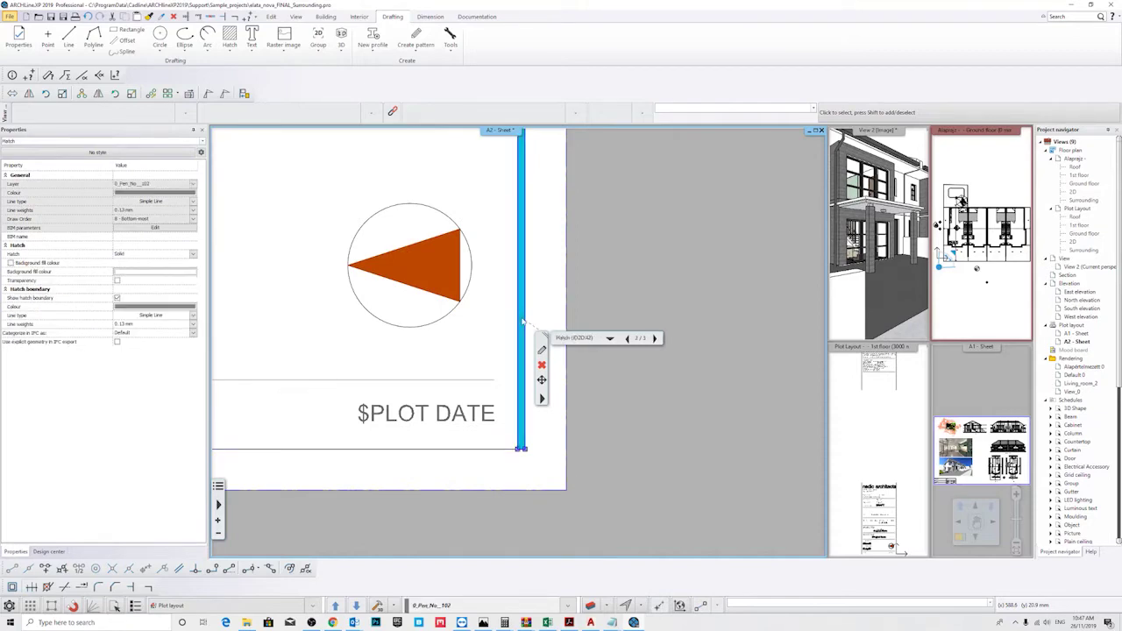
key("Delete")
middle_click_drag(416, 266, 687, 355)
middle_click_drag(383, 347, 619, 371)
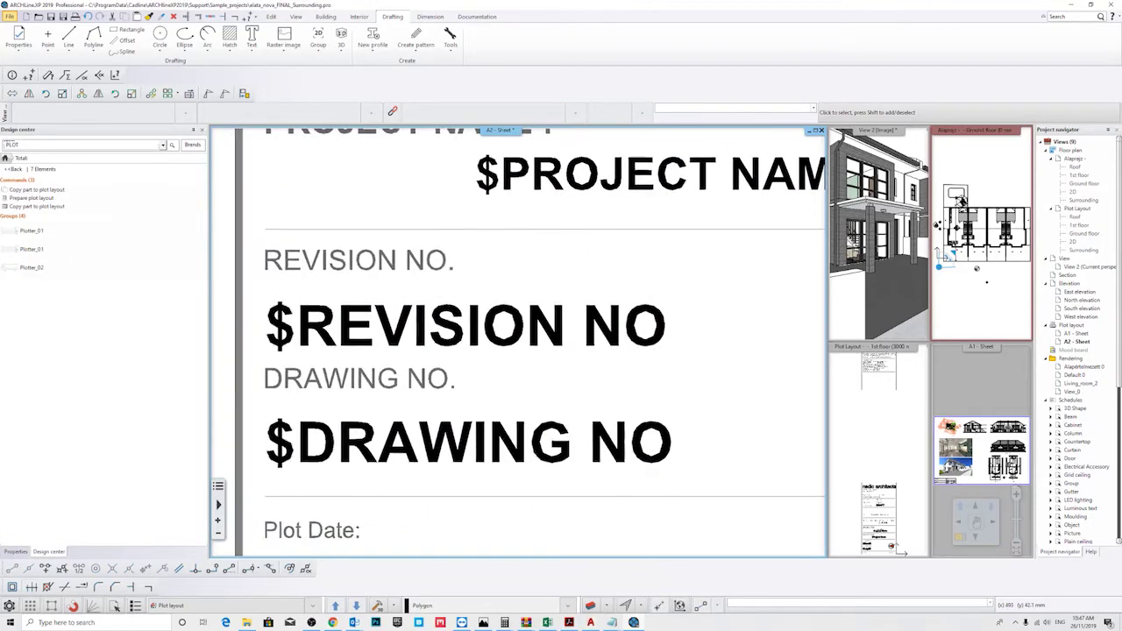
left_click(284, 272)
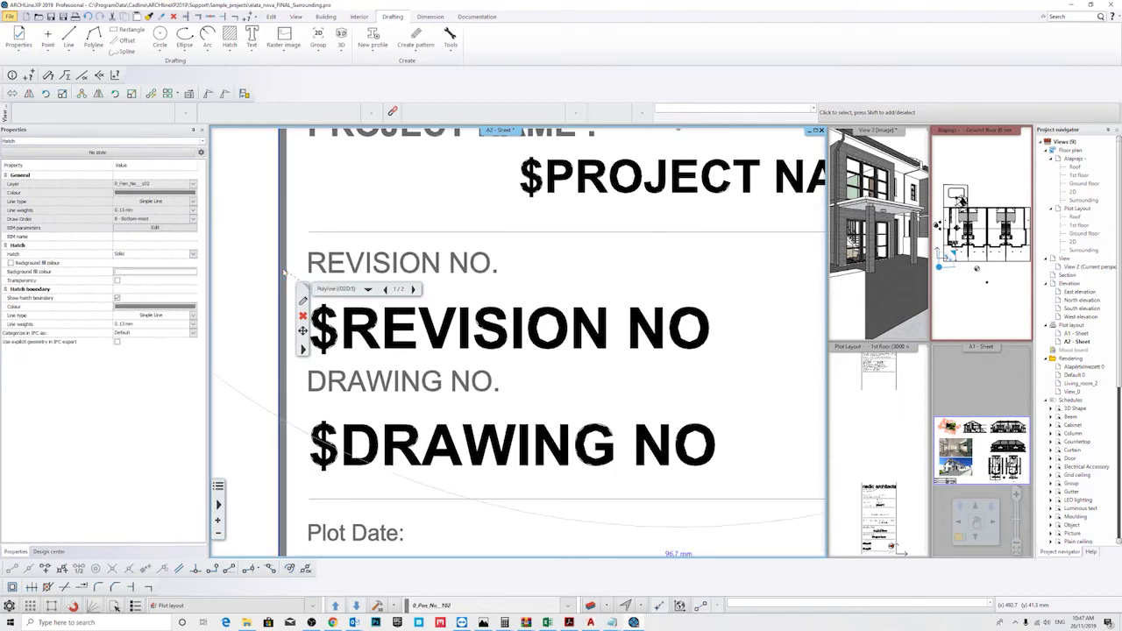
left_click(284, 272)
key("Delete")
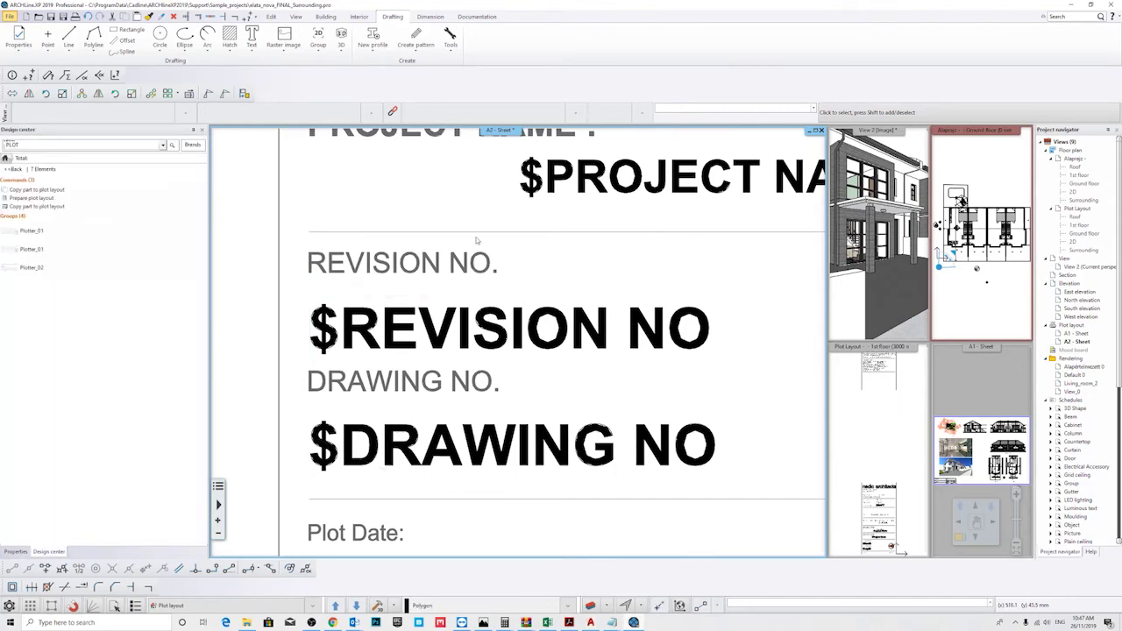
Draw a rectangle about 120 mm high around the upper notes block, from its top-left corner to the lower outer end of the right grey bar
scroll(478, 243, "down", 5)
mouse_move(477, 243)
middle_mouse_down()
mouse_move(465, 343)
mouse_move(377, 499)
middle_mouse_up()
scroll(488, 426, "down", 2)
middle_click_drag(488, 426, 538, 514)
middle_click_drag(553, 315, 584, 465)
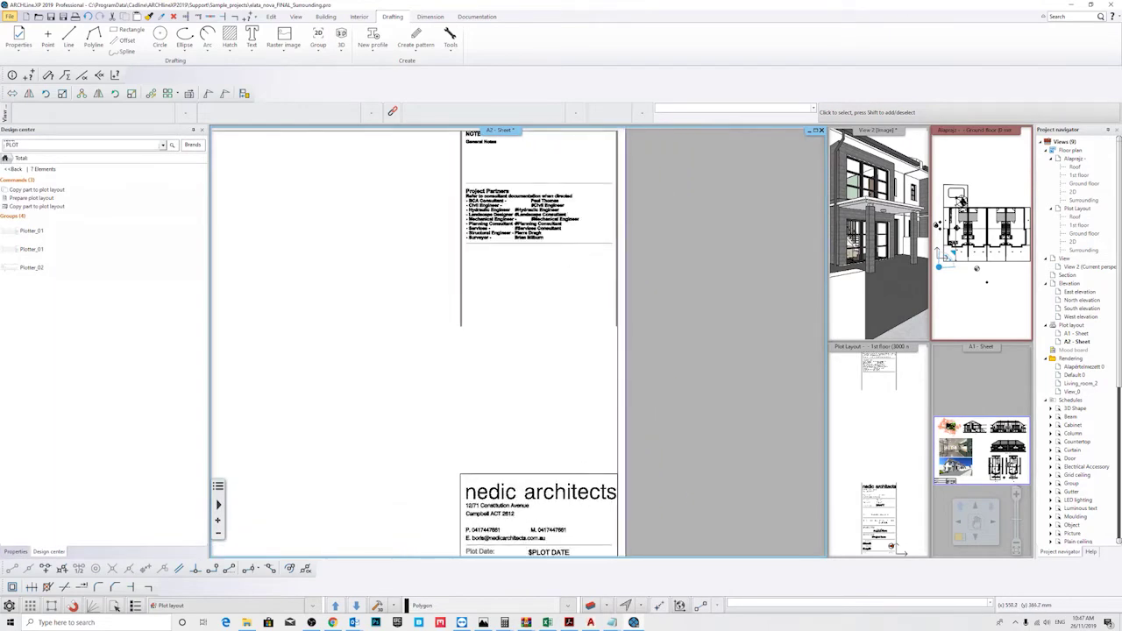
middle_click_drag(469, 302, 438, 412)
scroll(441, 409, "up", 2)
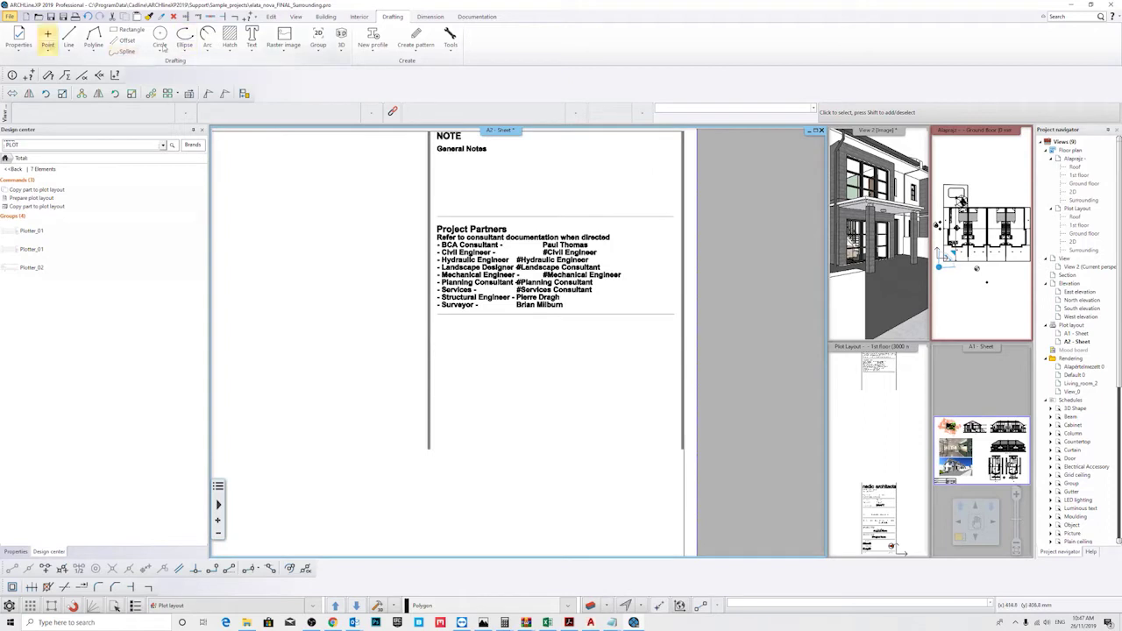
left_click(94, 44)
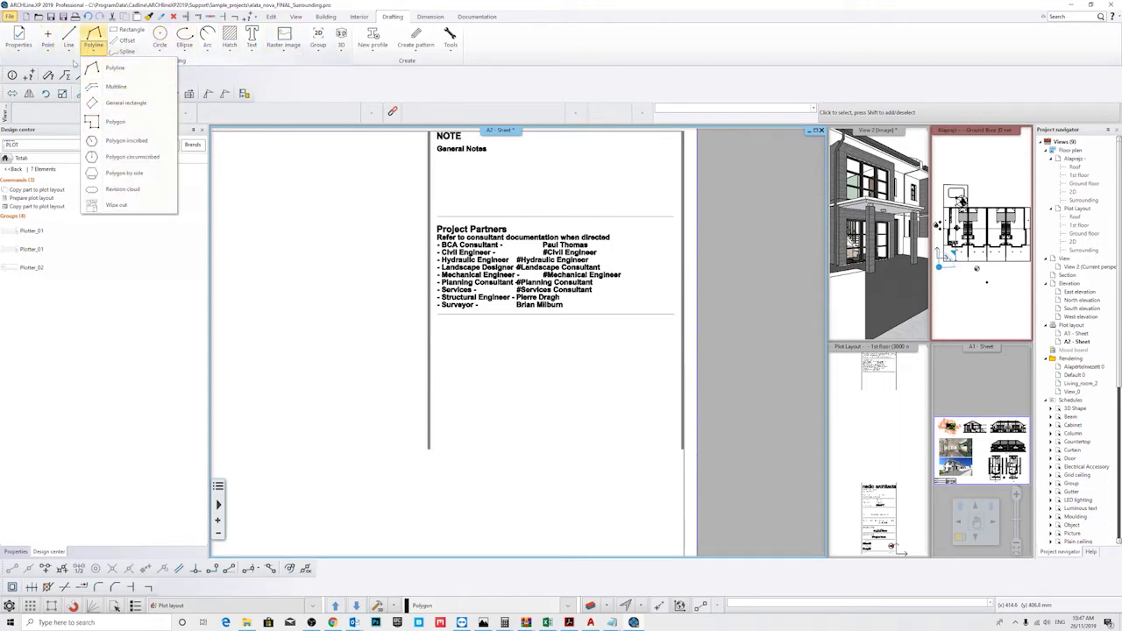
left_click(71, 49)
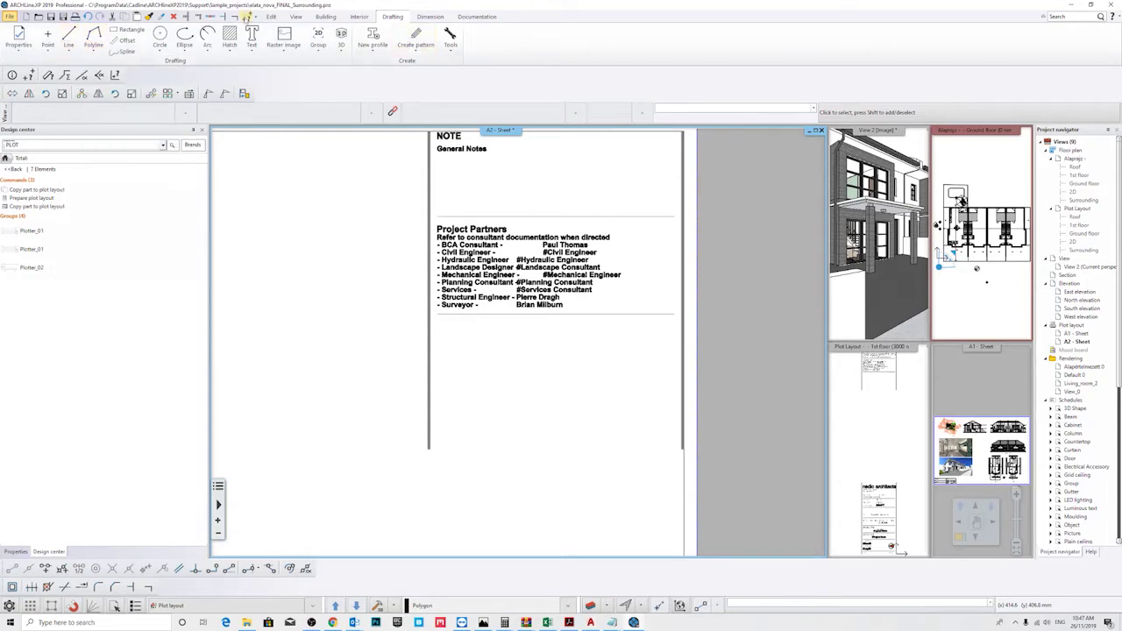
left_click(159, 48)
left_click(128, 29)
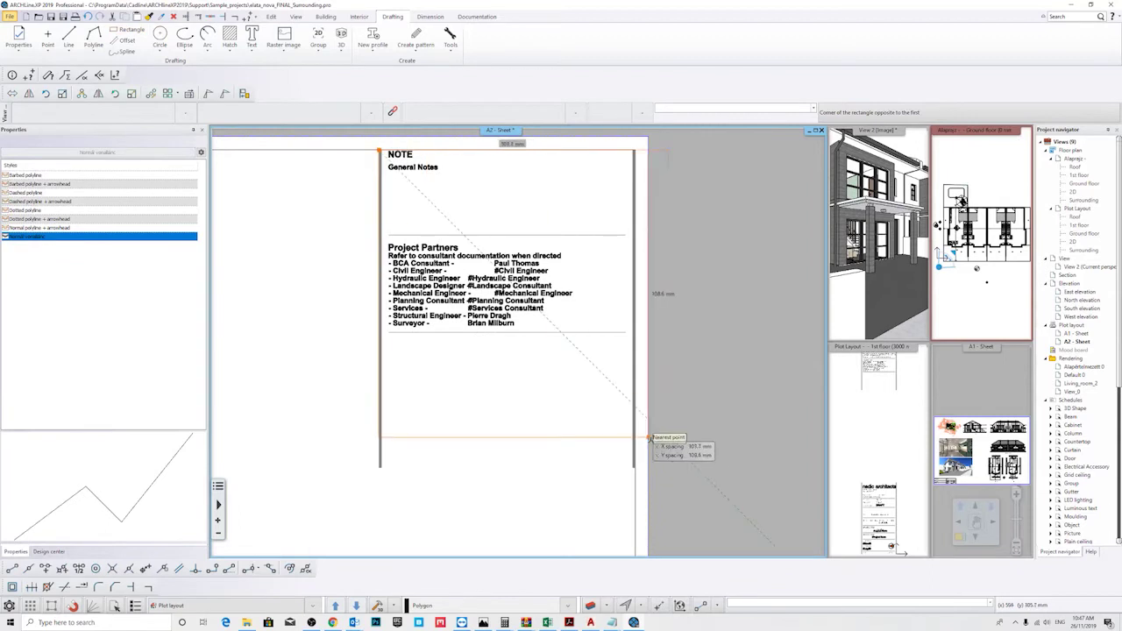
scroll(666, 482, "up", 4)
middle_click_drag(394, 277, 580, 408)
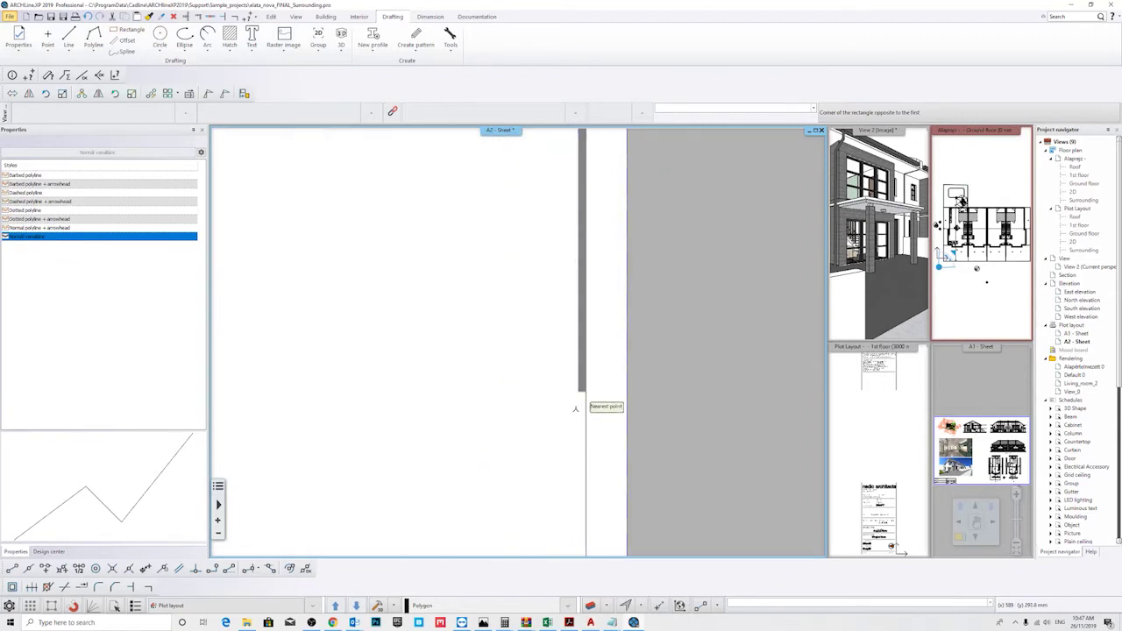
scroll(605, 404, "up", 3)
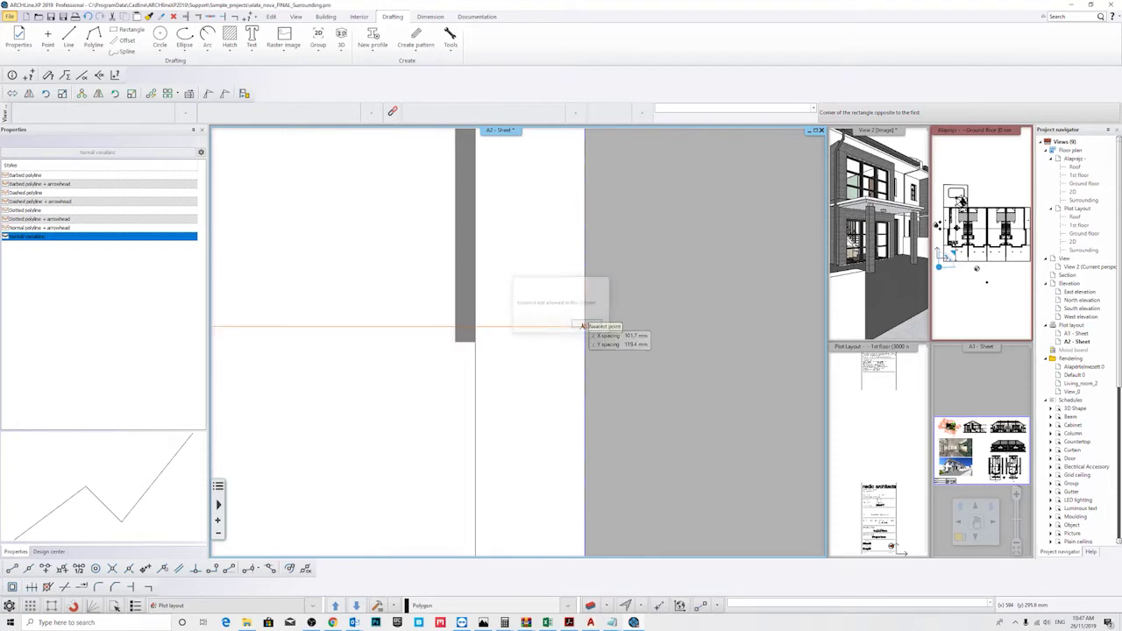
middle_click_drag(399, 277, 540, 359)
left_click(614, 422)
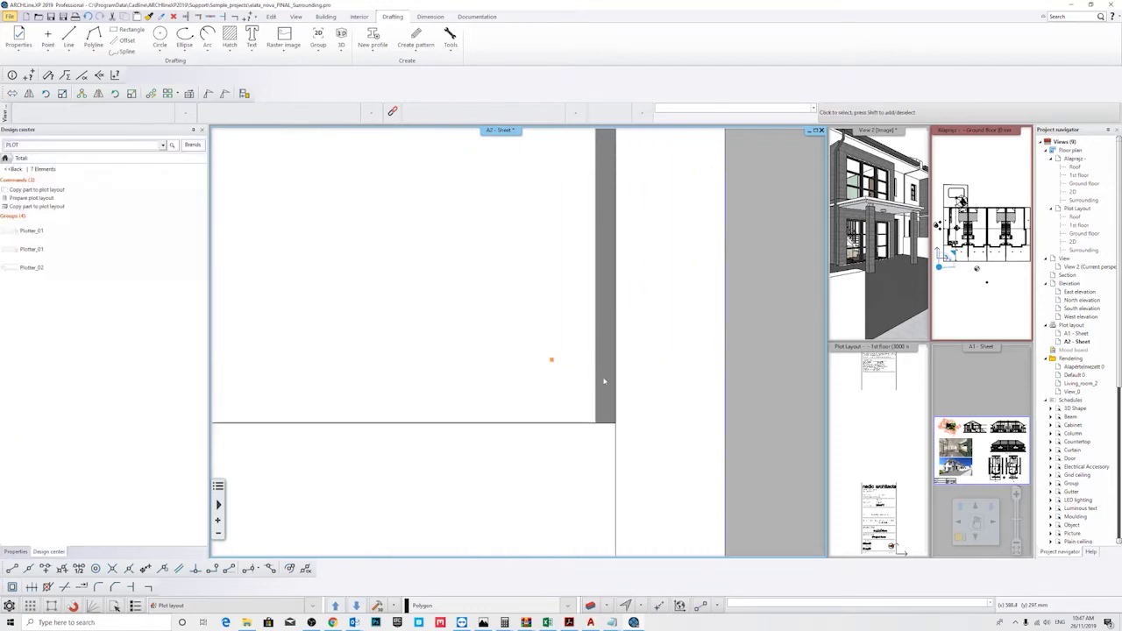
Delete the two grey solid hatch bars along the right edge of the upper notes block
left_click(603, 378)
left_click(603, 379)
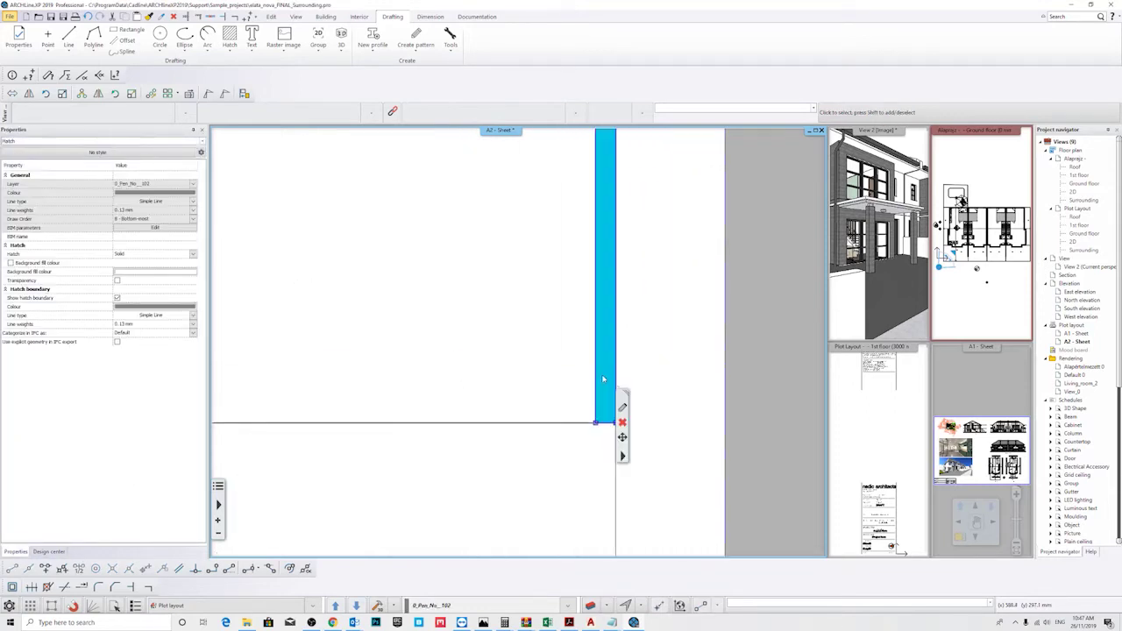
key("Delete")
middle_click_drag(585, 373, 795, 458)
scroll(593, 376, "down", 3)
scroll(601, 408, "down", 3)
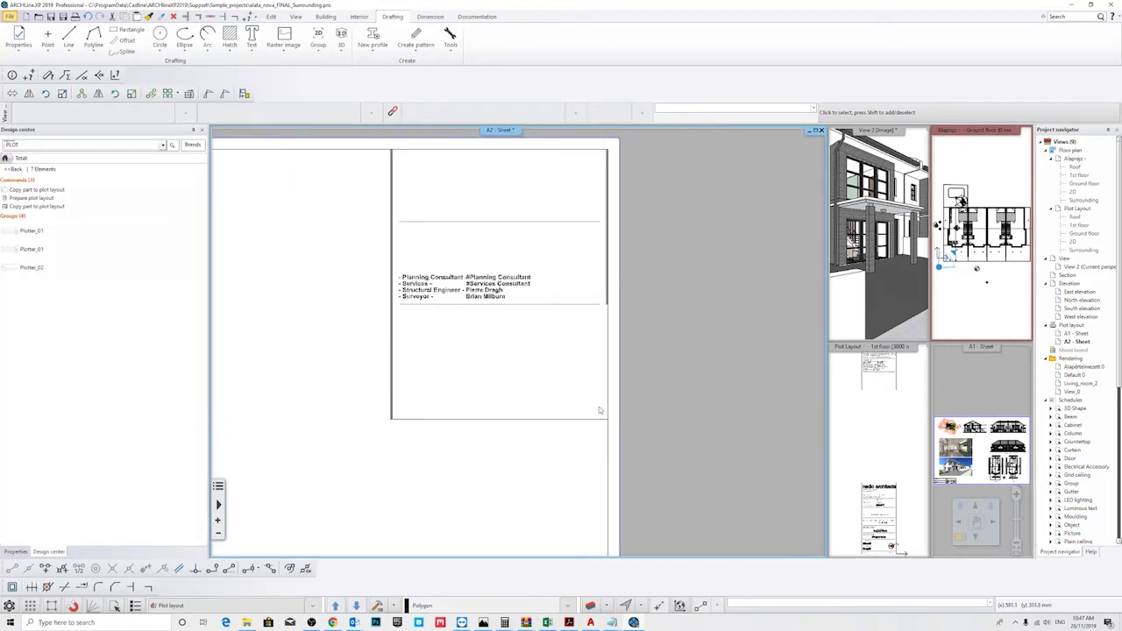
scroll(615, 281, "up", 3)
scroll(460, 276, "up", 2)
left_click(480, 337)
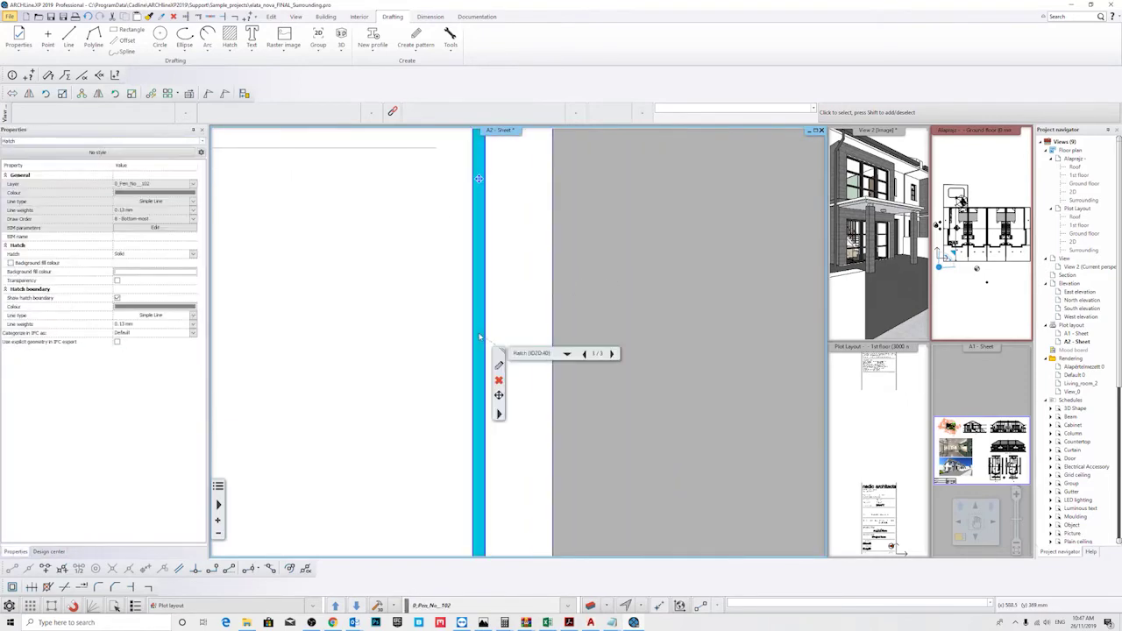
key("Delete")
scroll(675, 293, "down", 3)
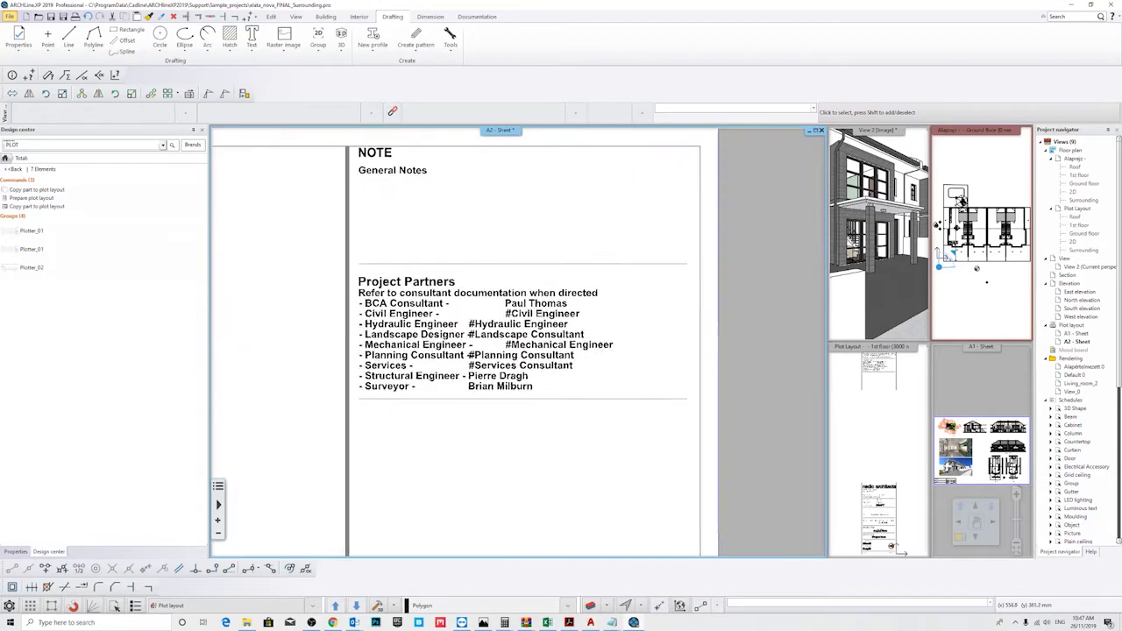
Delete the two grey solid hatch bars along the left edge of the upper notes block
scroll(417, 376, "up", 2)
scroll(415, 373, "up", 1)
left_click(394, 353)
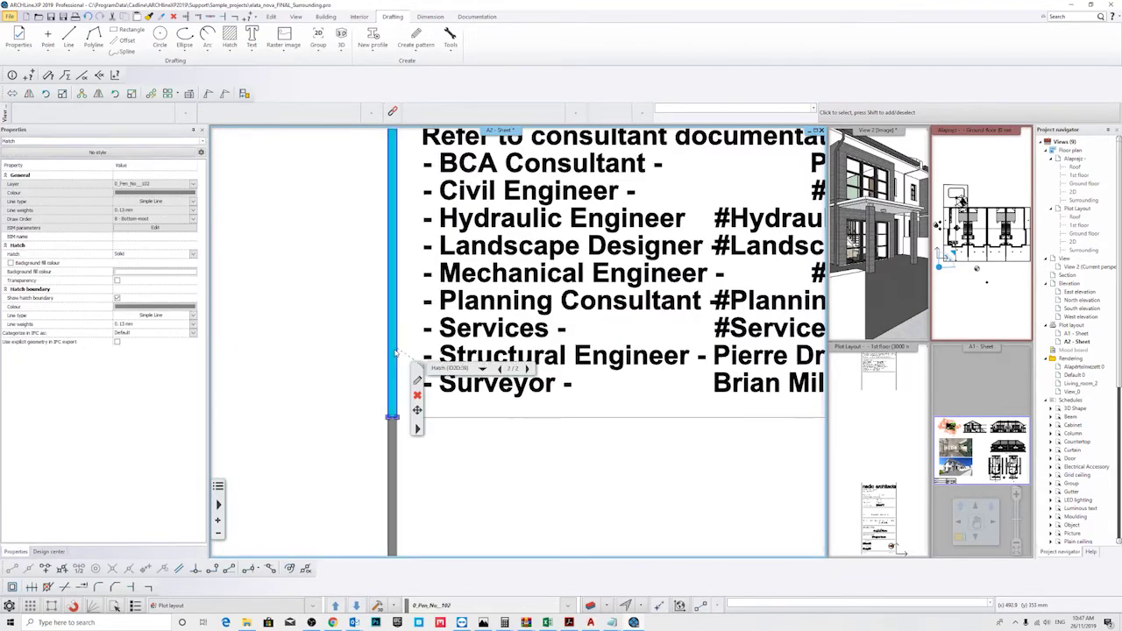
key("Delete")
middle_click_drag(396, 466, 401, 396)
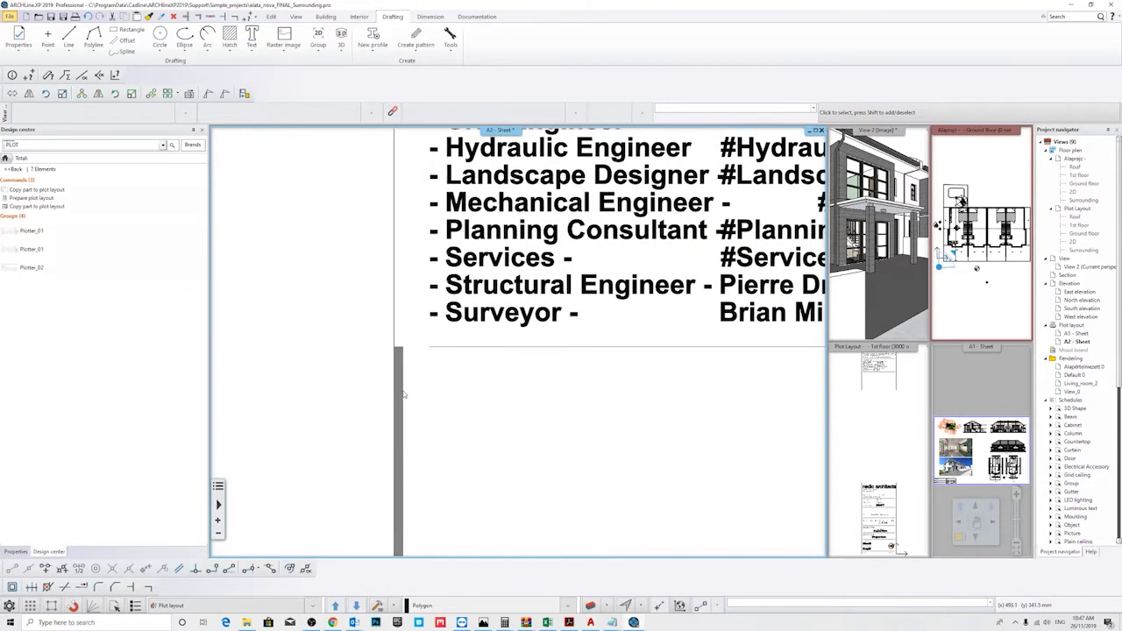
left_click(394, 352)
key("Escape")
left_click(401, 395)
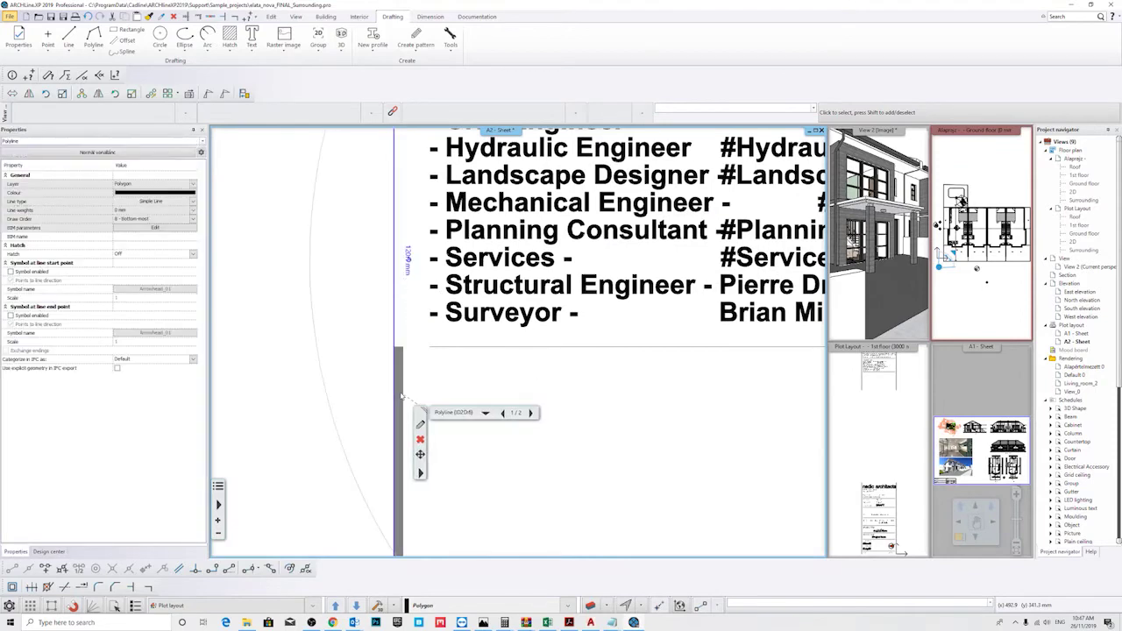
key("Delete")
scroll(401, 395, "down", 3)
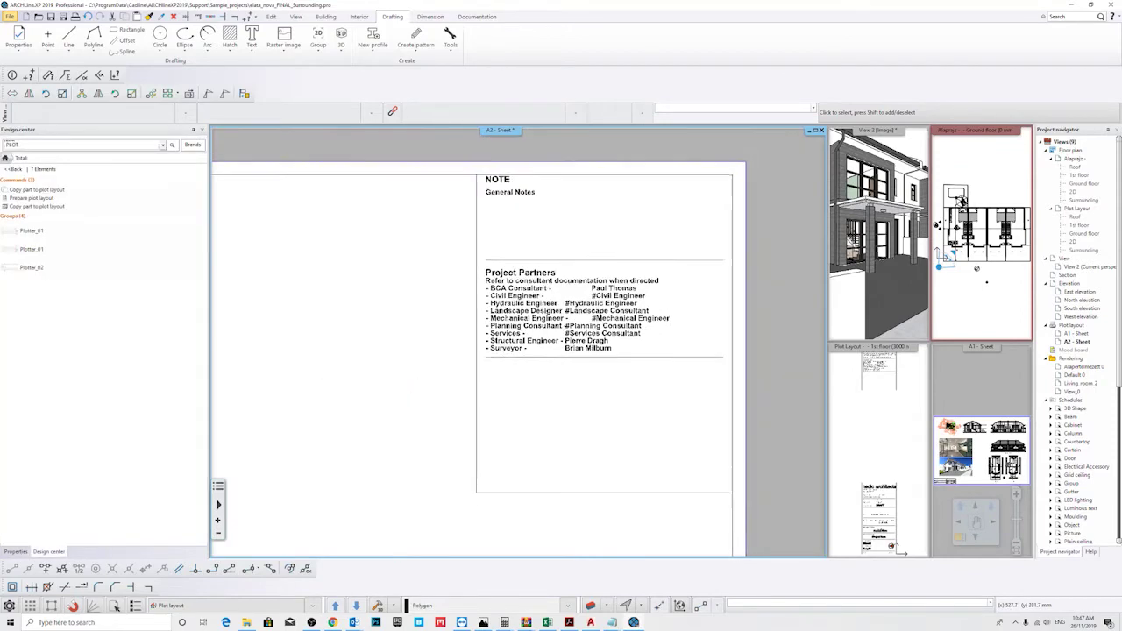
Set the bounding of the General Notes text to Bounding Box, and view its full properties without changing them
scroll(580, 278, "up", 3)
left_click(426, 265)
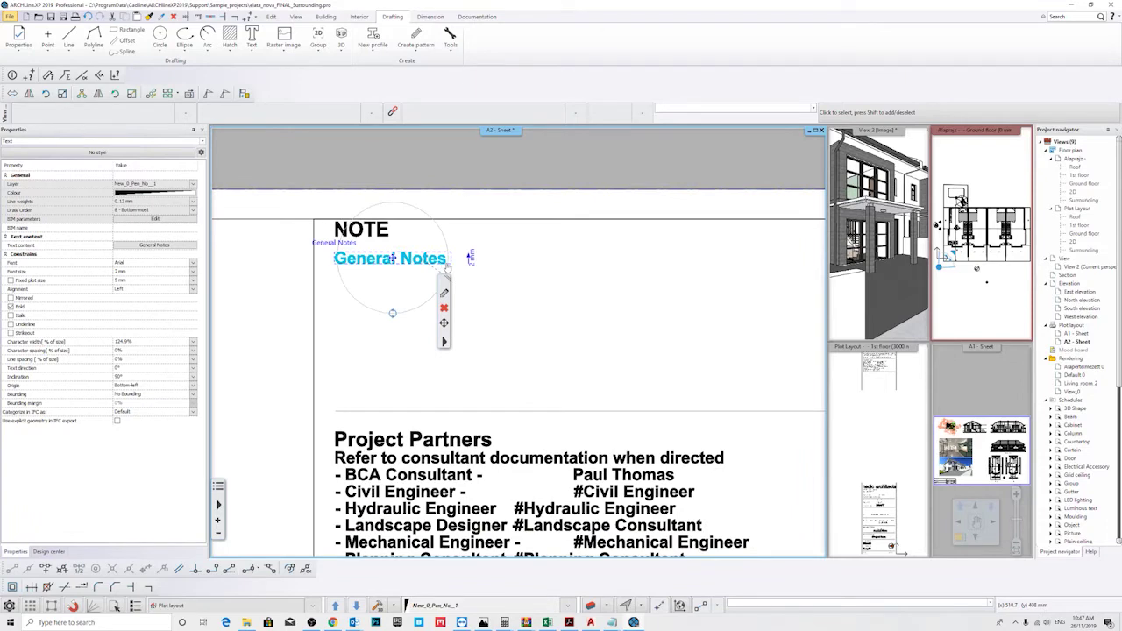
left_click(193, 395)
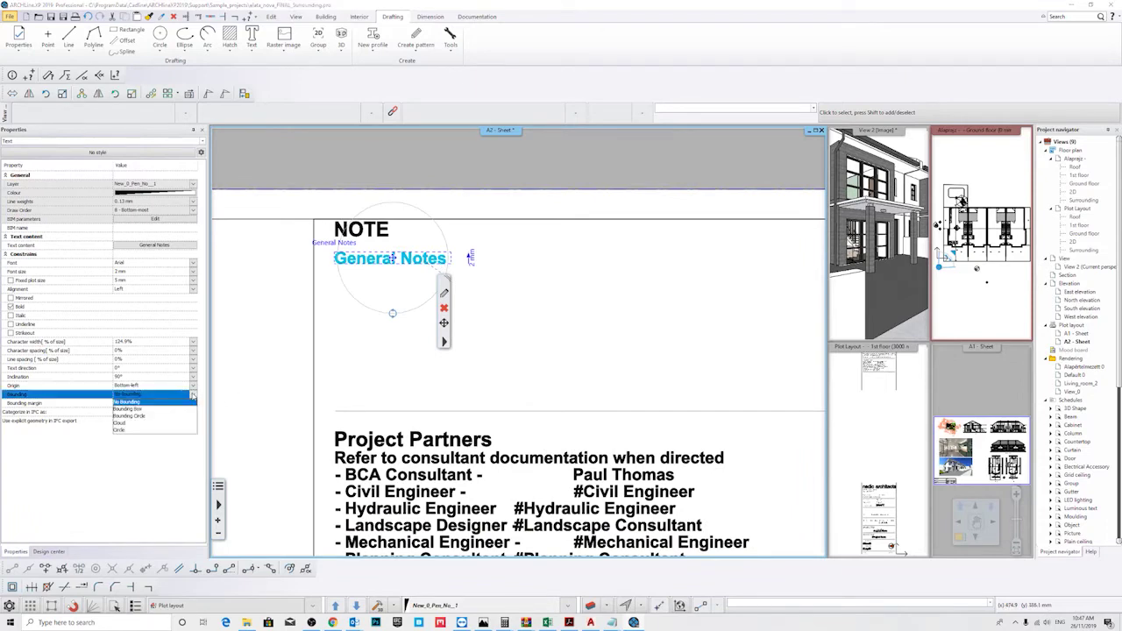
left_click(145, 409)
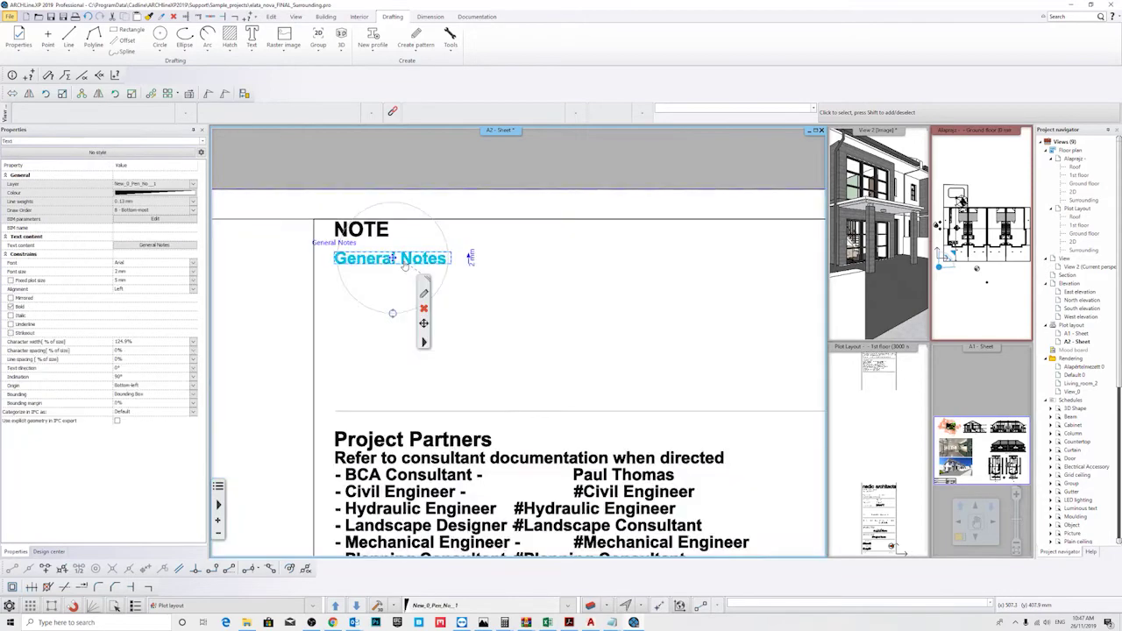
left_click(423, 295)
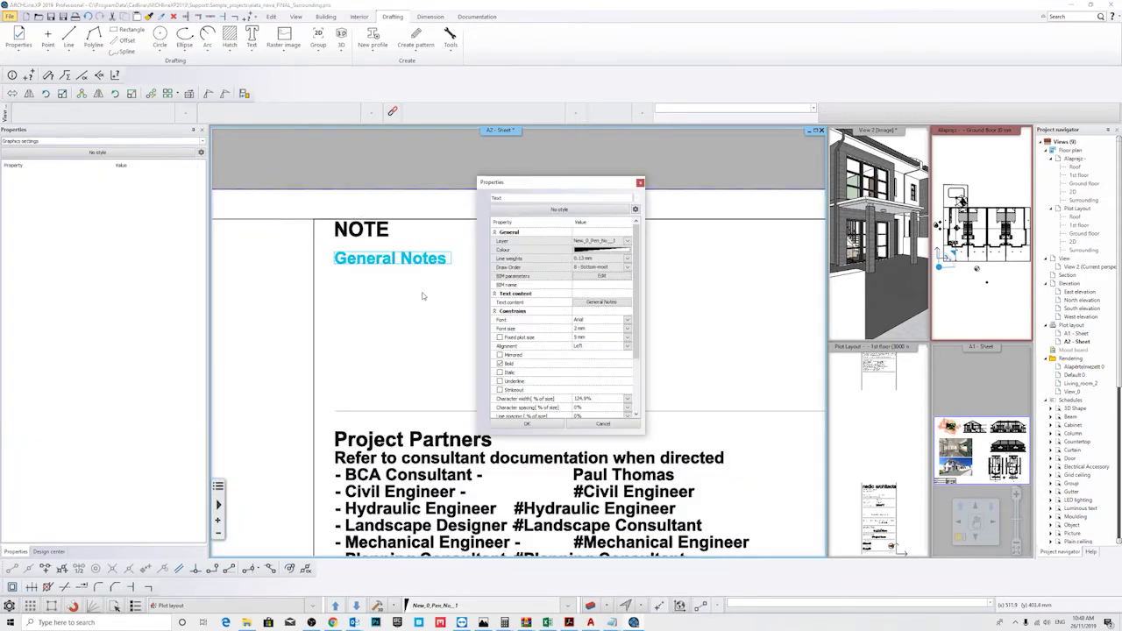
scroll(583, 267, "down", 3)
left_click(614, 423)
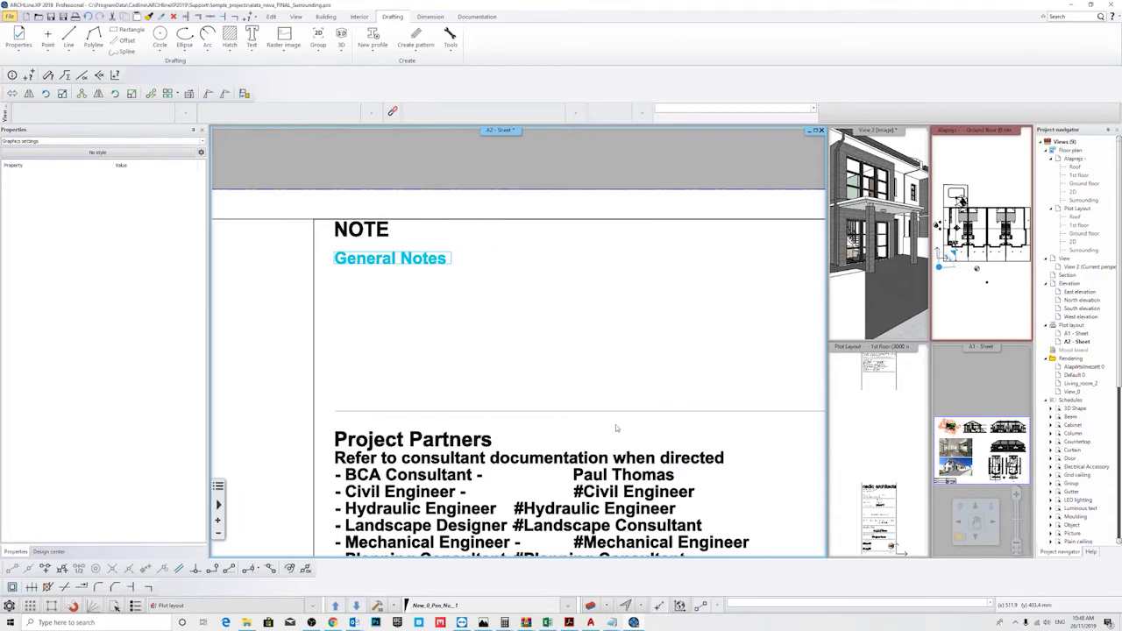
left_click(452, 179)
Stretch the bottom edge of the upper notes rectangle down to the midpoint of the lower title block's top edge
scroll(451, 178, "down", 5)
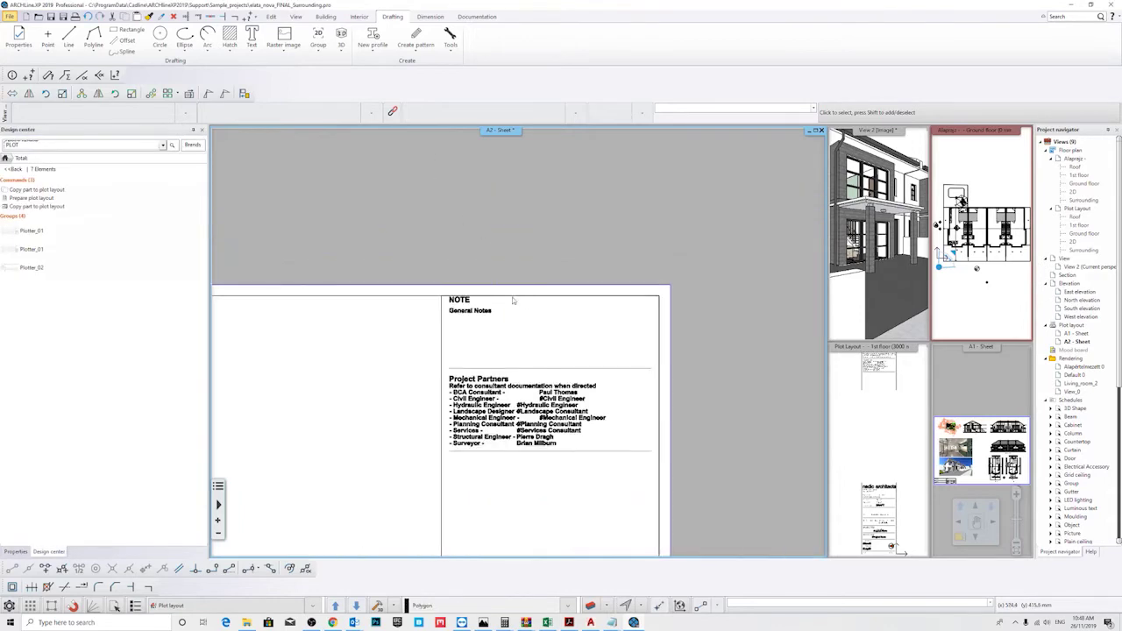
scroll(561, 210, "down", 2)
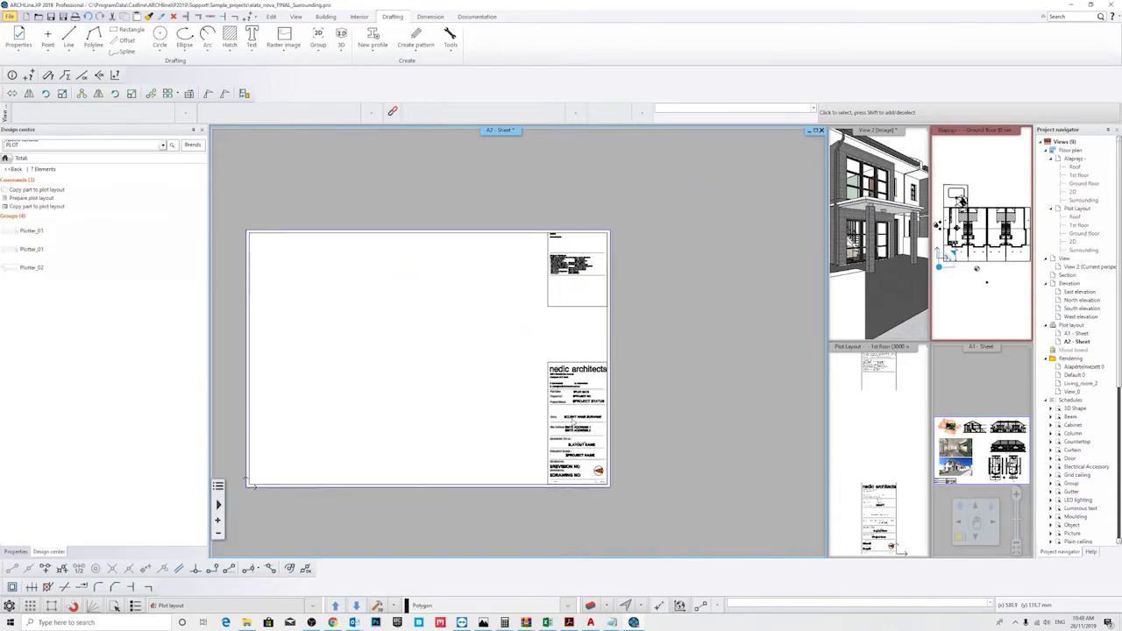
scroll(589, 456, "up", 3)
scroll(579, 420, "up", 5)
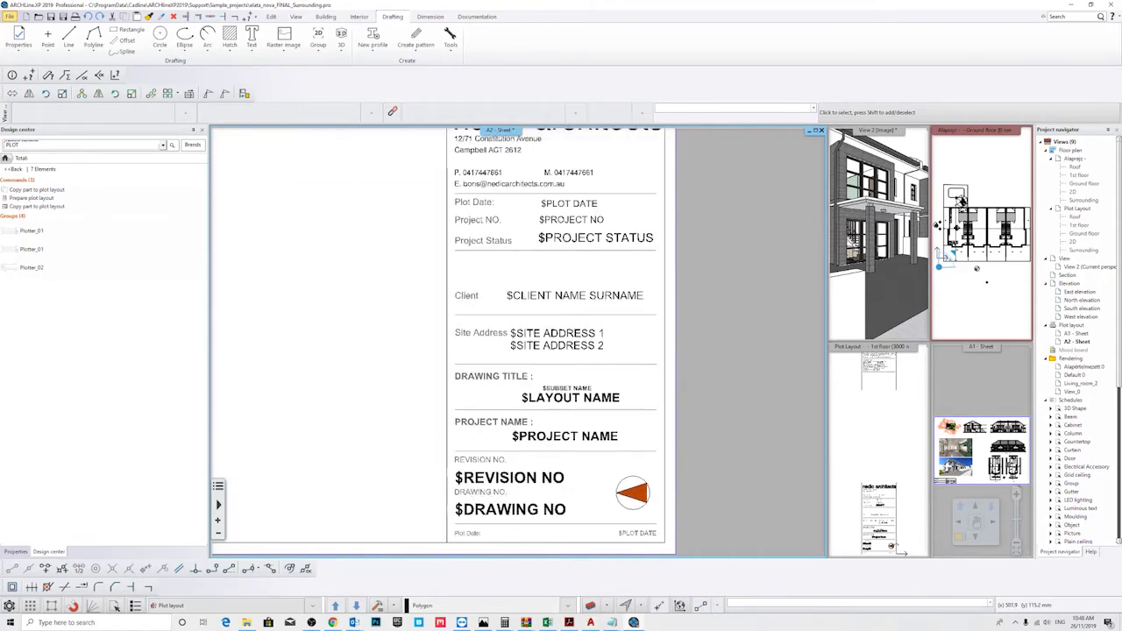
scroll(476, 291, "down", 4)
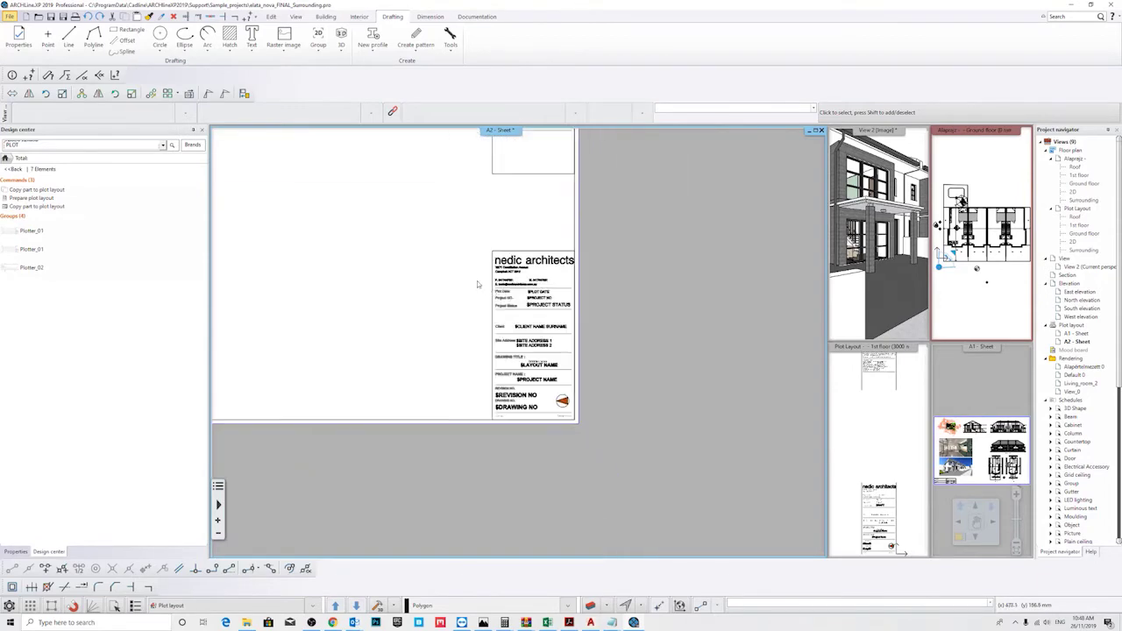
scroll(564, 331, "down", 2)
scroll(571, 283, "up", 4)
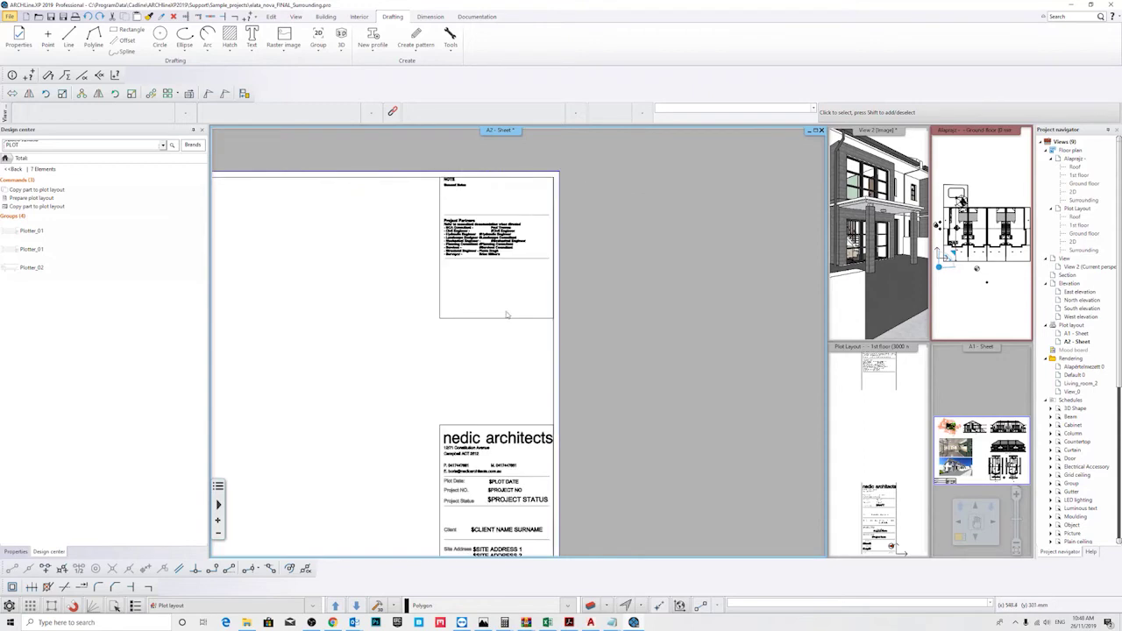
left_click(509, 316)
left_click(508, 319)
left_click(541, 323)
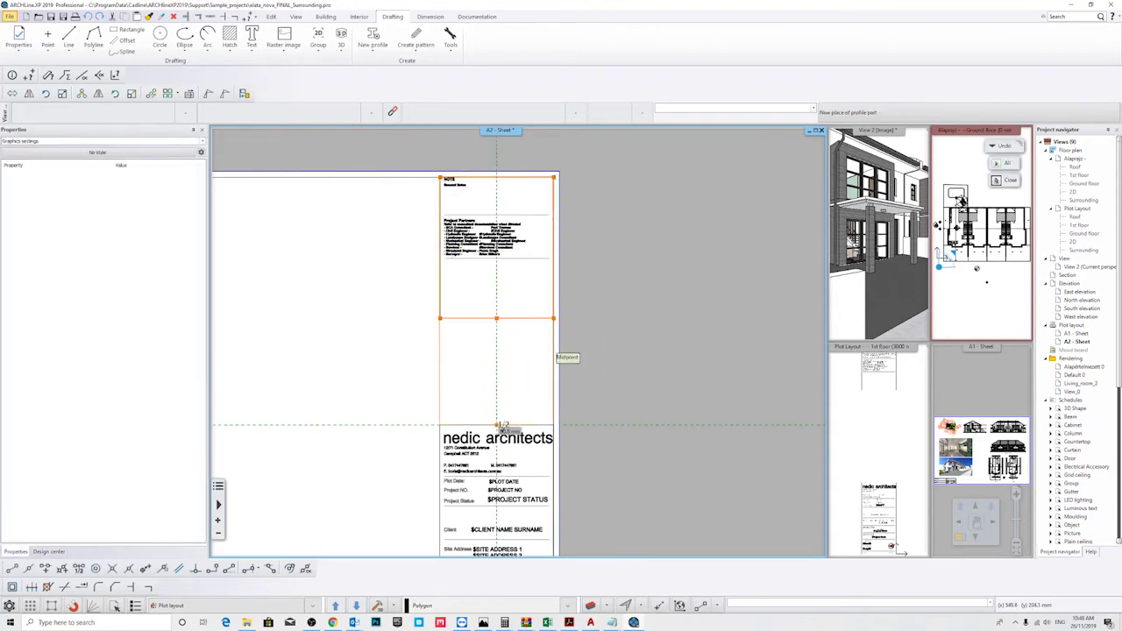
left_click(498, 425)
left_click(664, 318)
Select all border, text and title block elements on the A2 sheet, leaving the sheet's own page outline out of the selection
scroll(662, 319, "down", 2)
middle_click_drag(549, 340, 709, 314)
left_click_drag(237, 155, 809, 528)
left_click(570, 192, "shift")
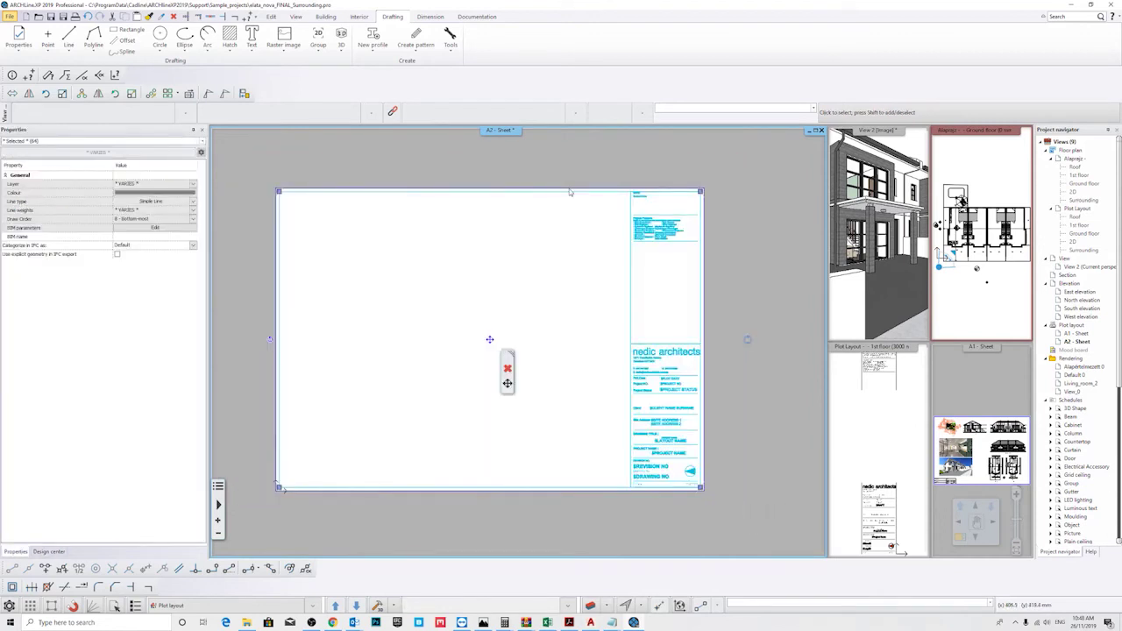
middle_click_drag(732, 270, 690, 238)
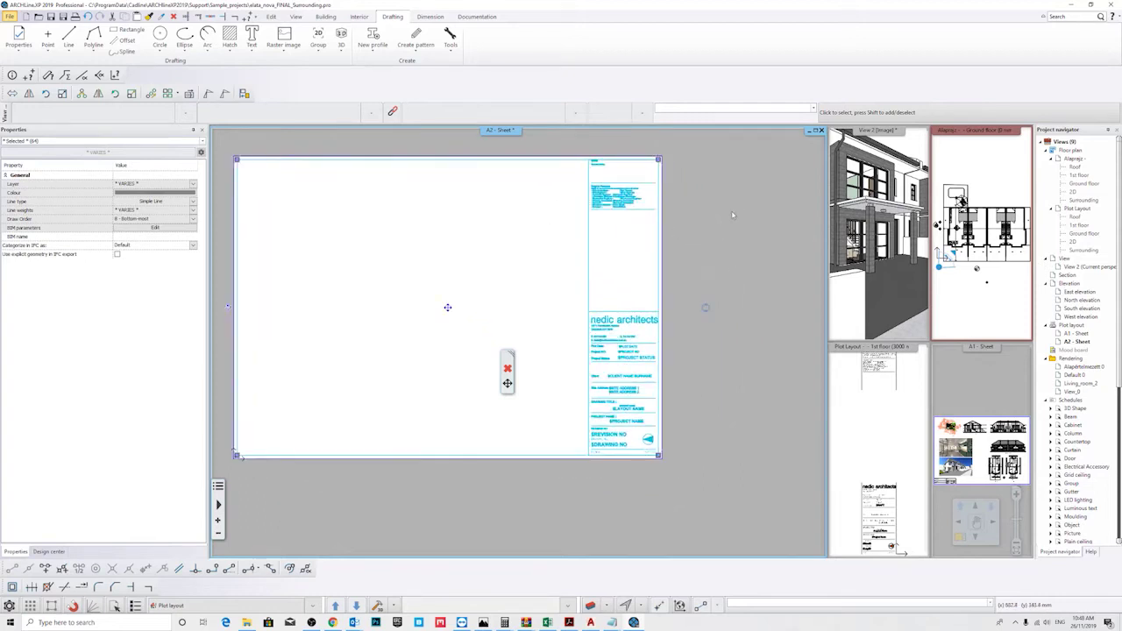
key("Escape")
left_click_drag(224, 138, 721, 489)
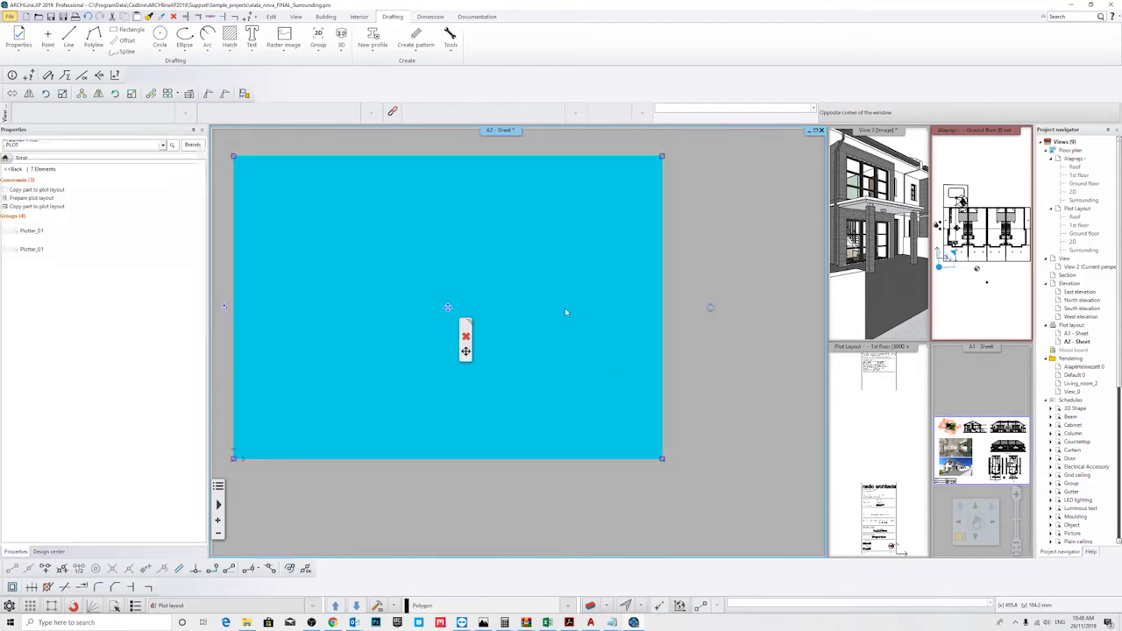
left_click(507, 155)
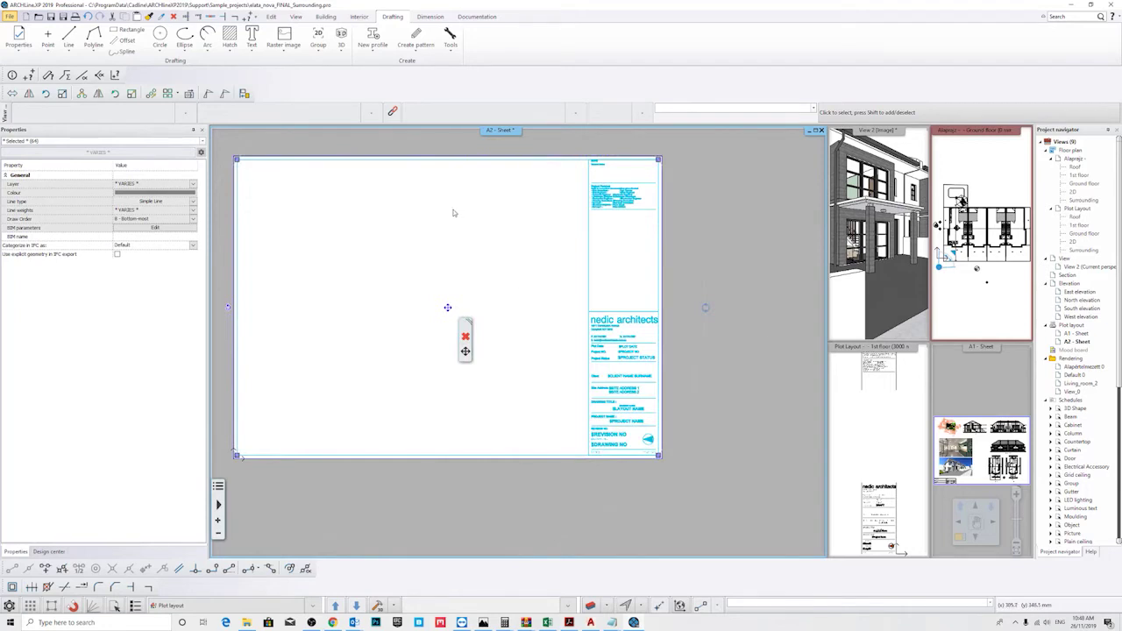
Start creating a library group from the selected elements, with hotspots at the inner border's and the sheet's lower-left corners
left_click(318, 51)
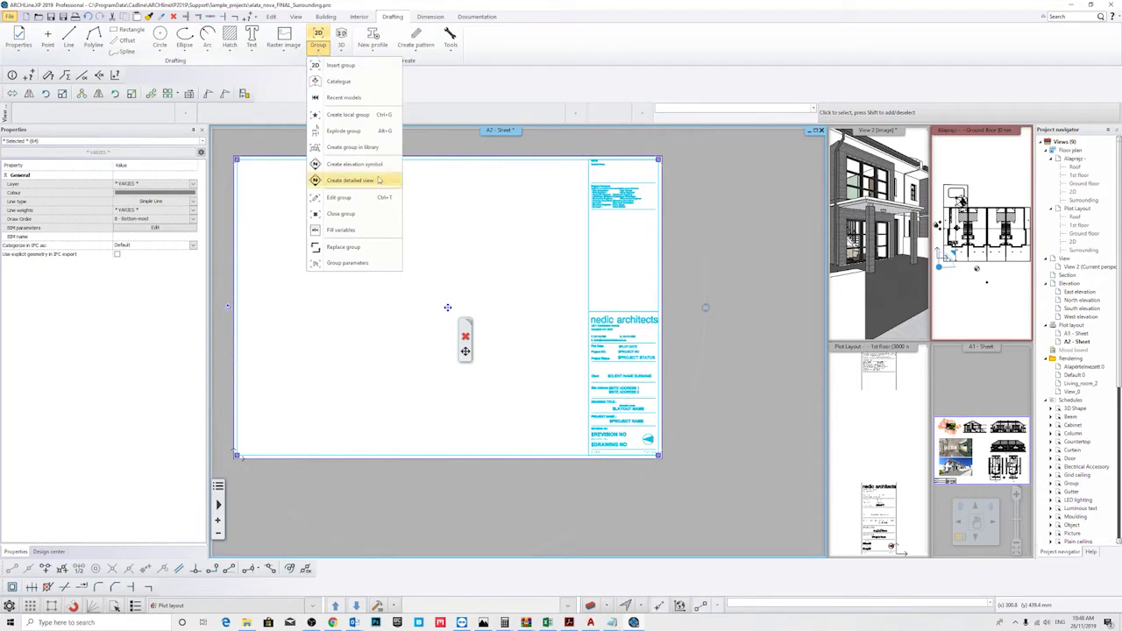
left_click(365, 152)
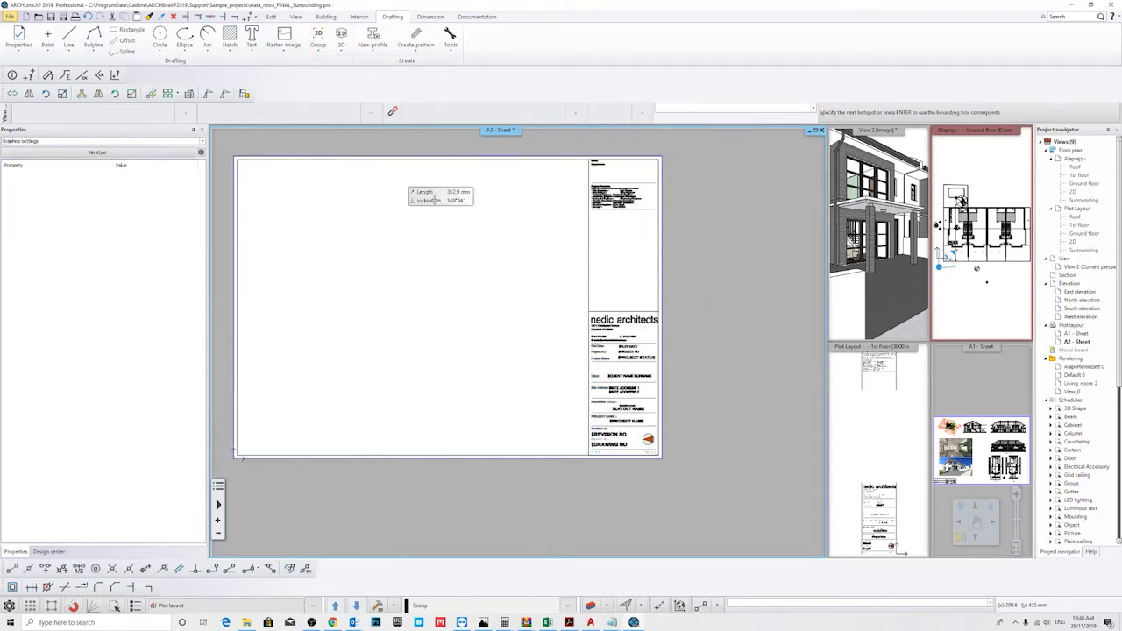
scroll(262, 481, "up", 3)
middle_click_drag(262, 480, 450, 369)
scroll(450, 369, "up", 3)
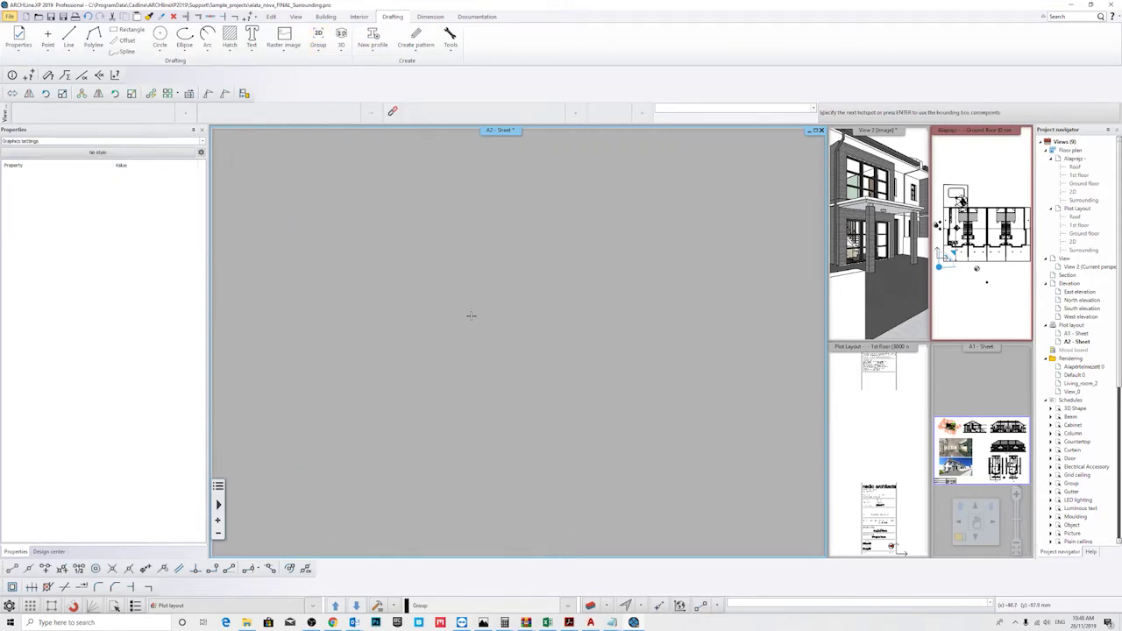
scroll(473, 376, "up", 2)
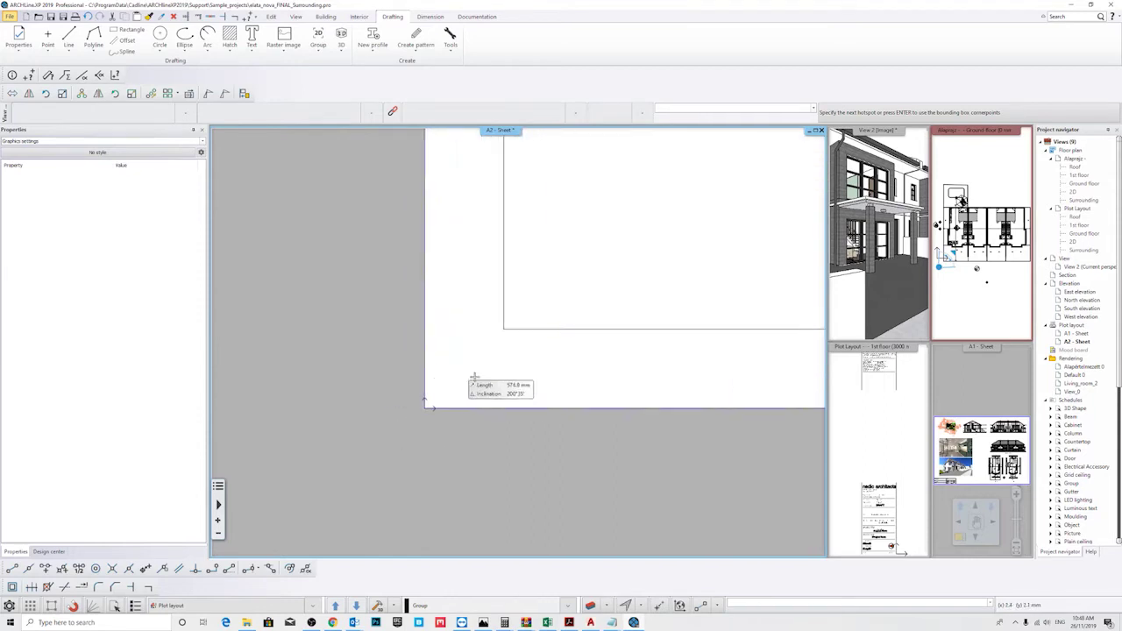
left_click(428, 304)
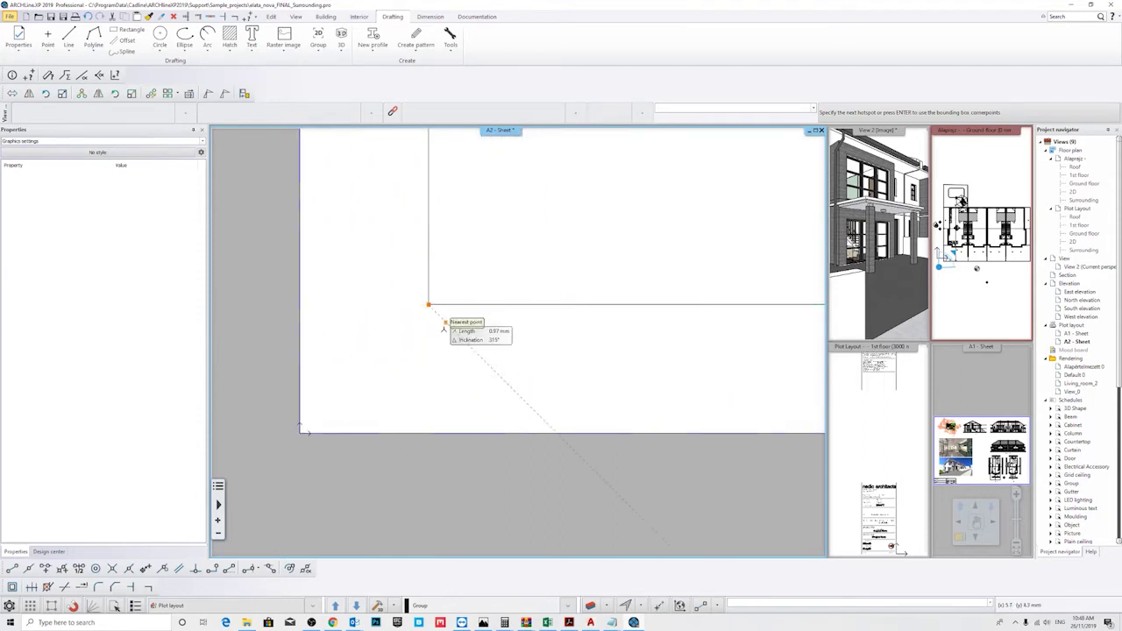
left_click(298, 431)
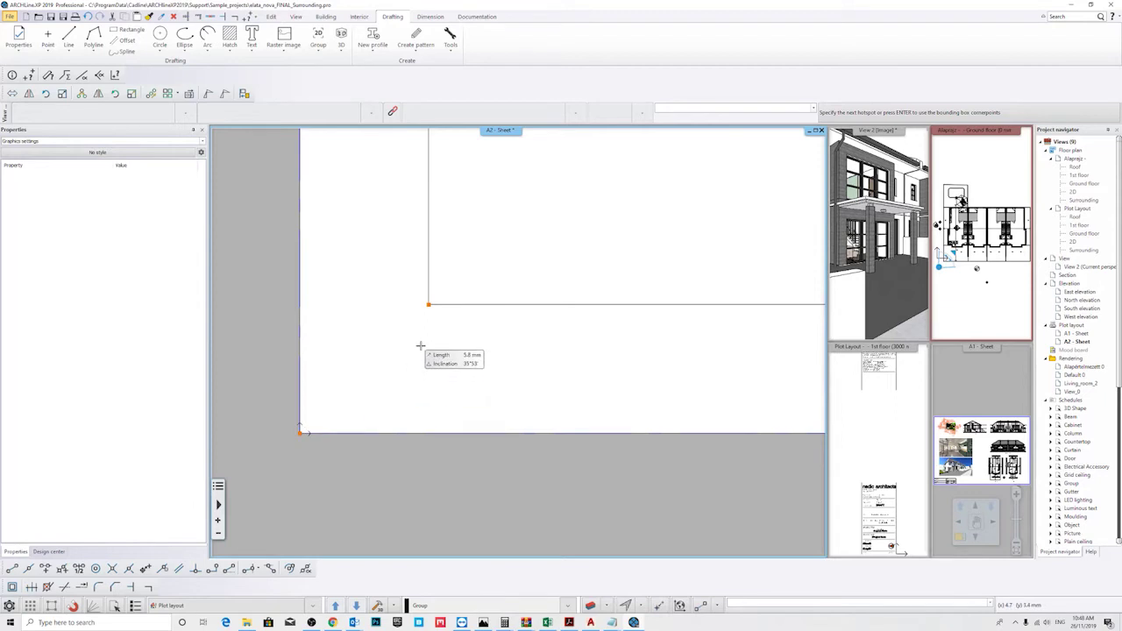
key("Return")
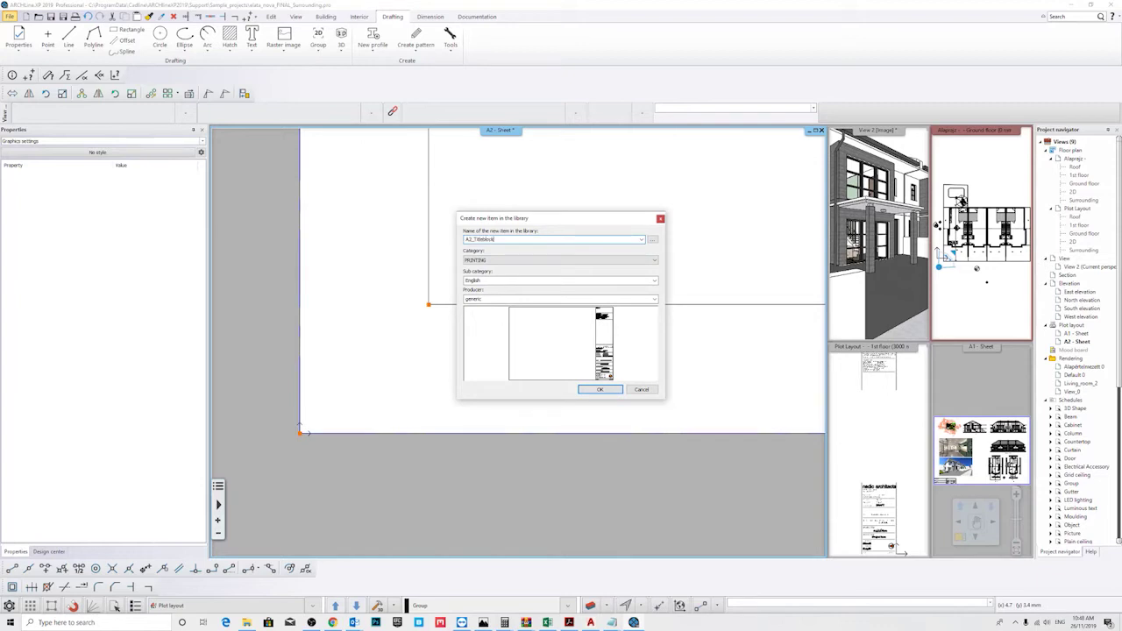
Save the group to the library as A2_Titleblock in category PRINTING, sub category English, with producer Nedic Architects
left_click(483, 263)
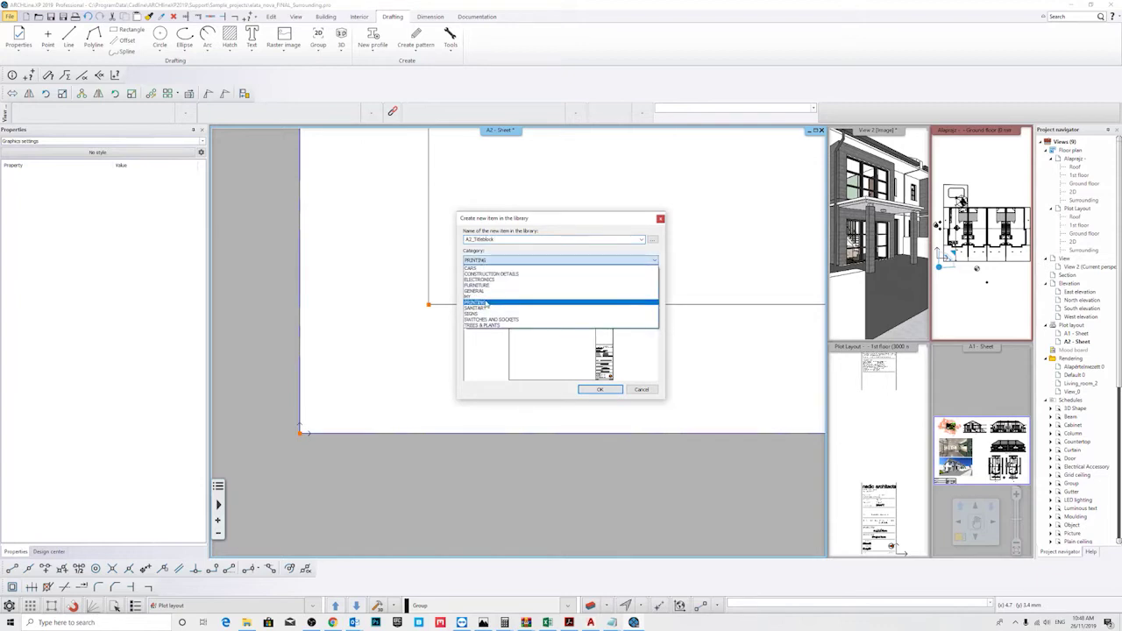
left_click(488, 303)
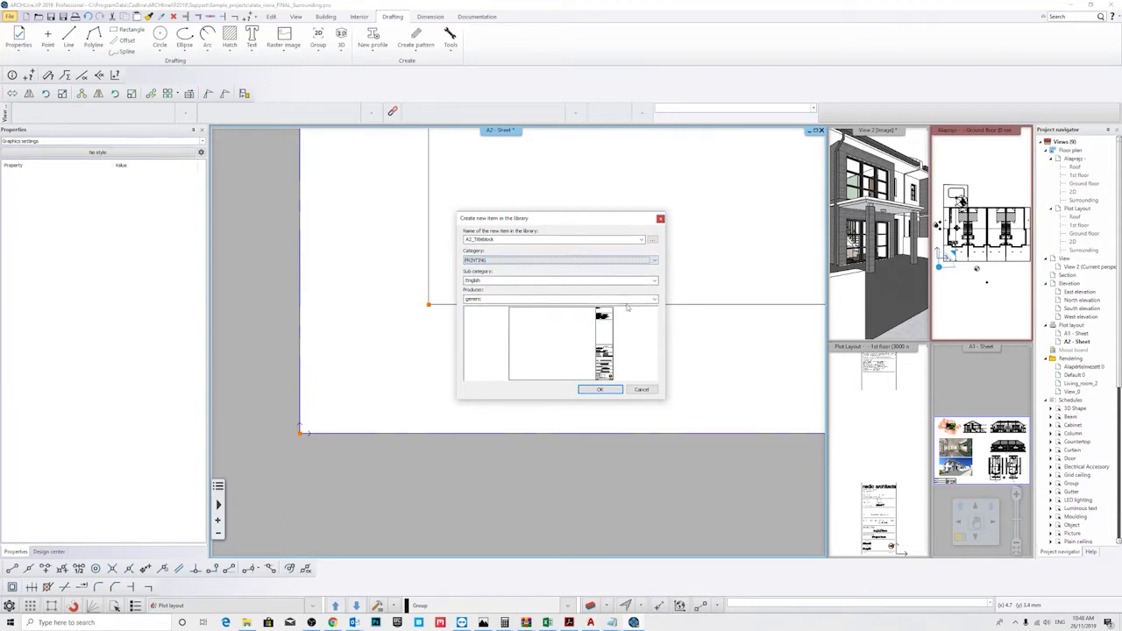
left_click(501, 299)
left_click(500, 299)
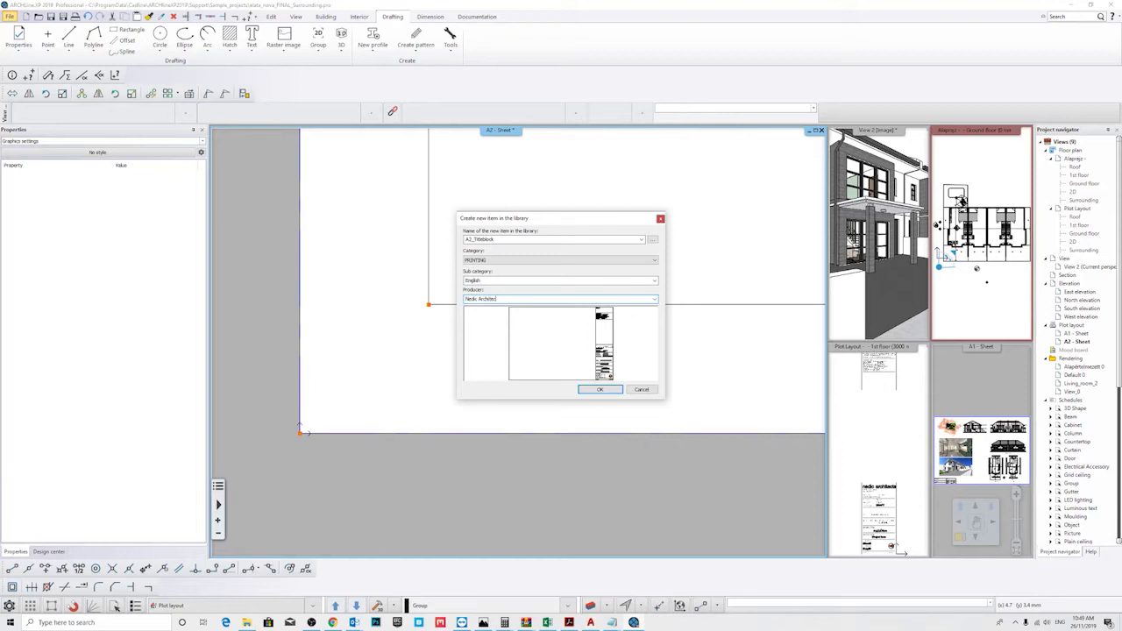
left_click(601, 391)
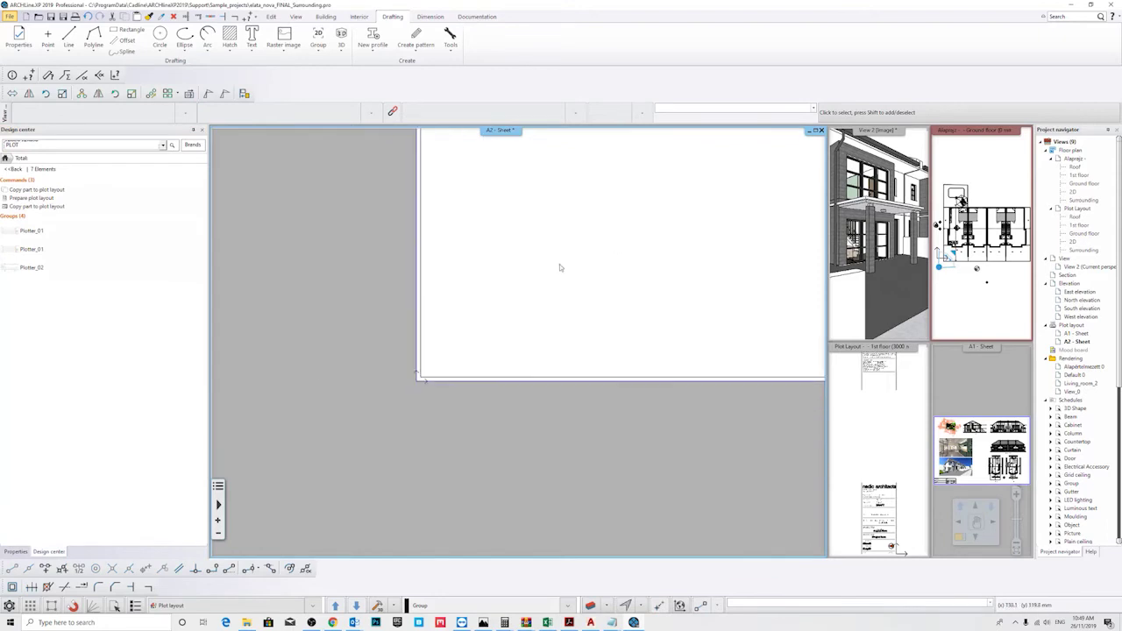
middle_click_drag(515, 209, 568, 360)
scroll(569, 361, "up", 3)
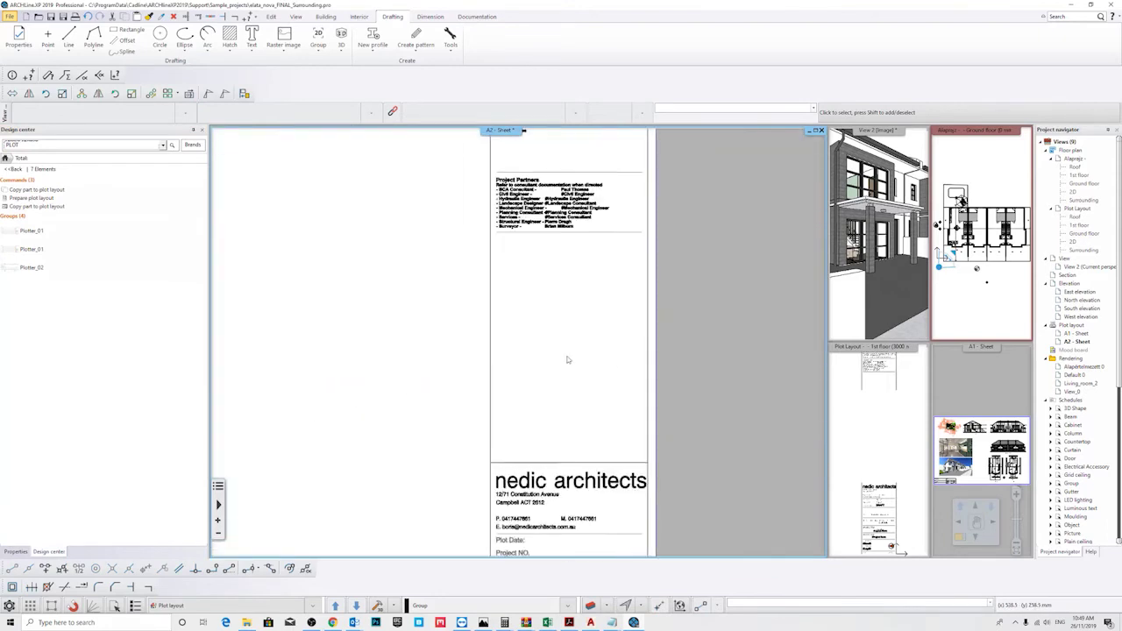
scroll(571, 377, "down", 3)
middle_click_drag(552, 189, 657, 221)
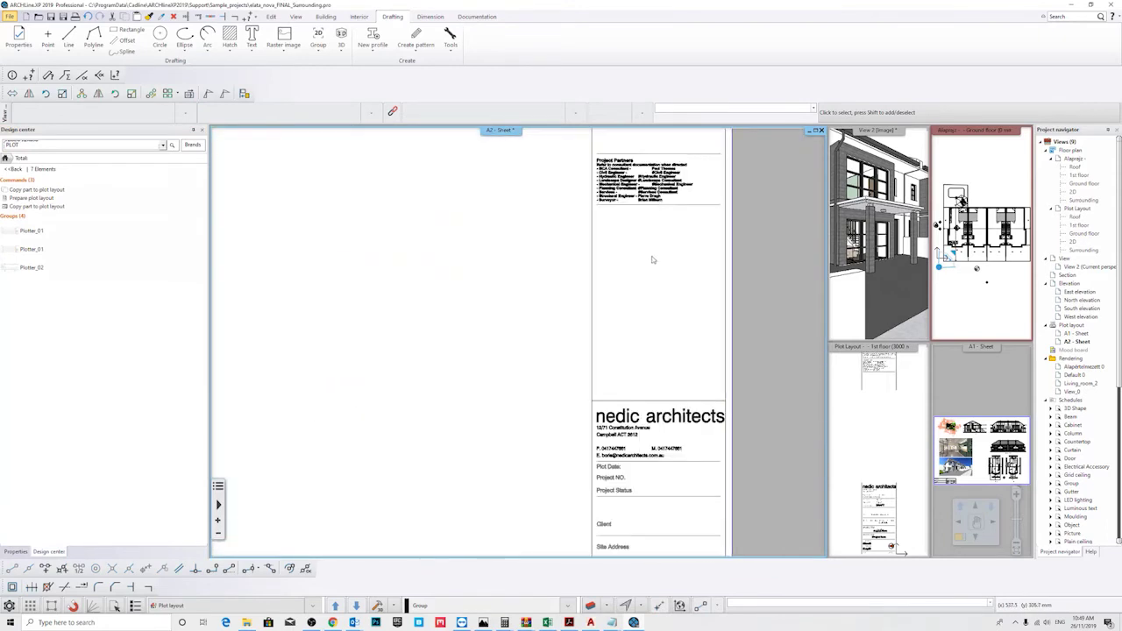
scroll(654, 259, "down", 5)
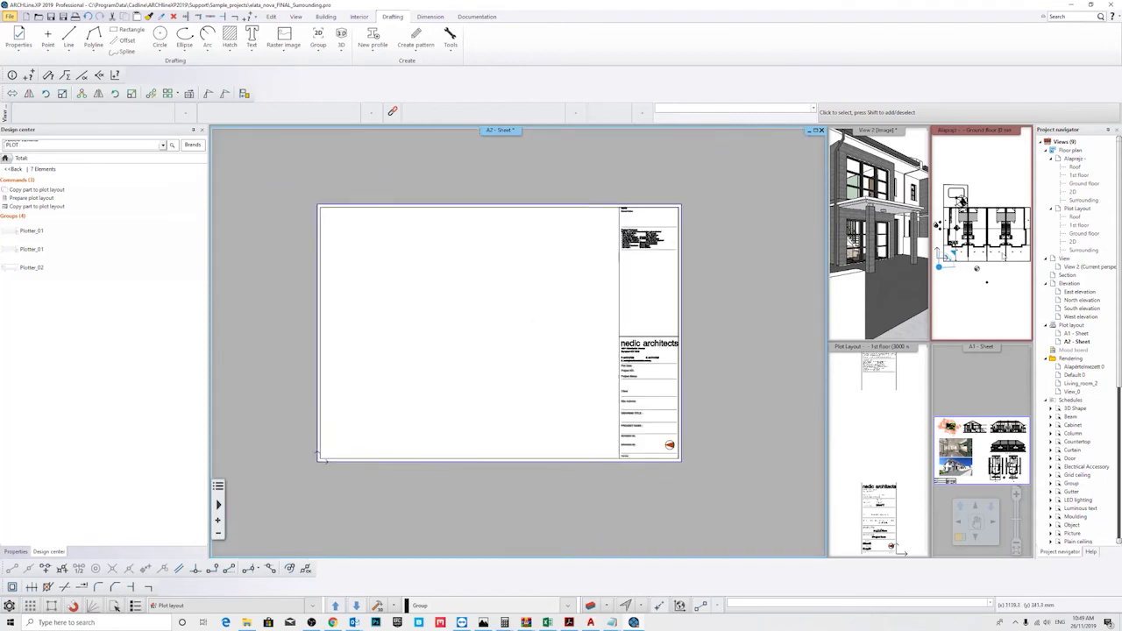
Create an entirely new ISO A2 420x594 mm landscape plot layout with the English1_vertical stamp, leaving its parameters unfilled
left_click(1051, 333)
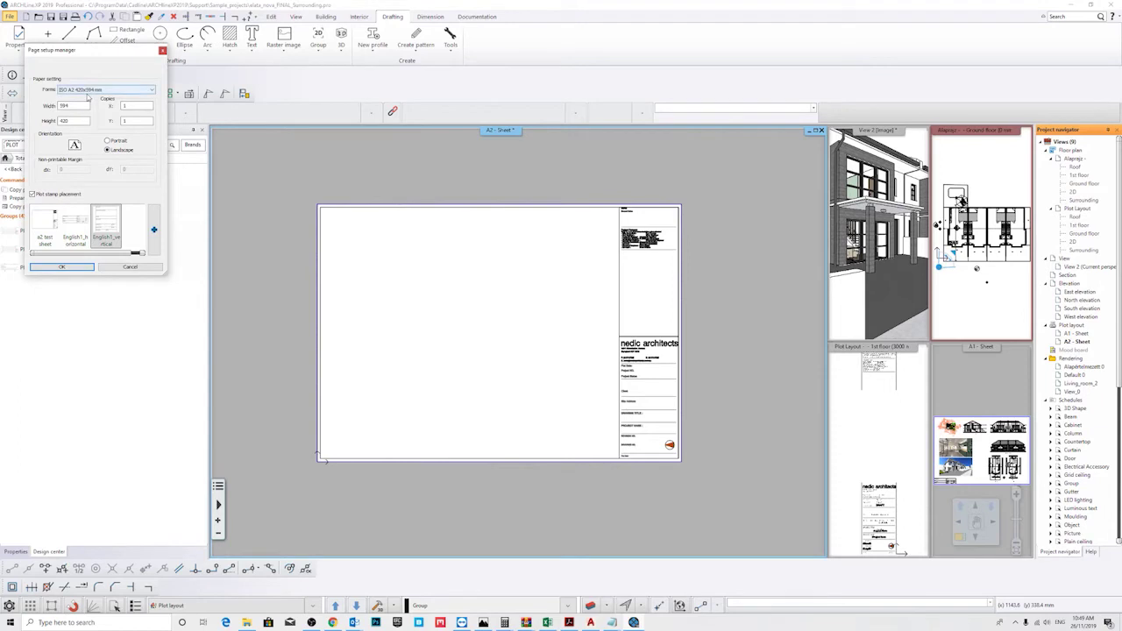
left_click(92, 89)
left_click(85, 115)
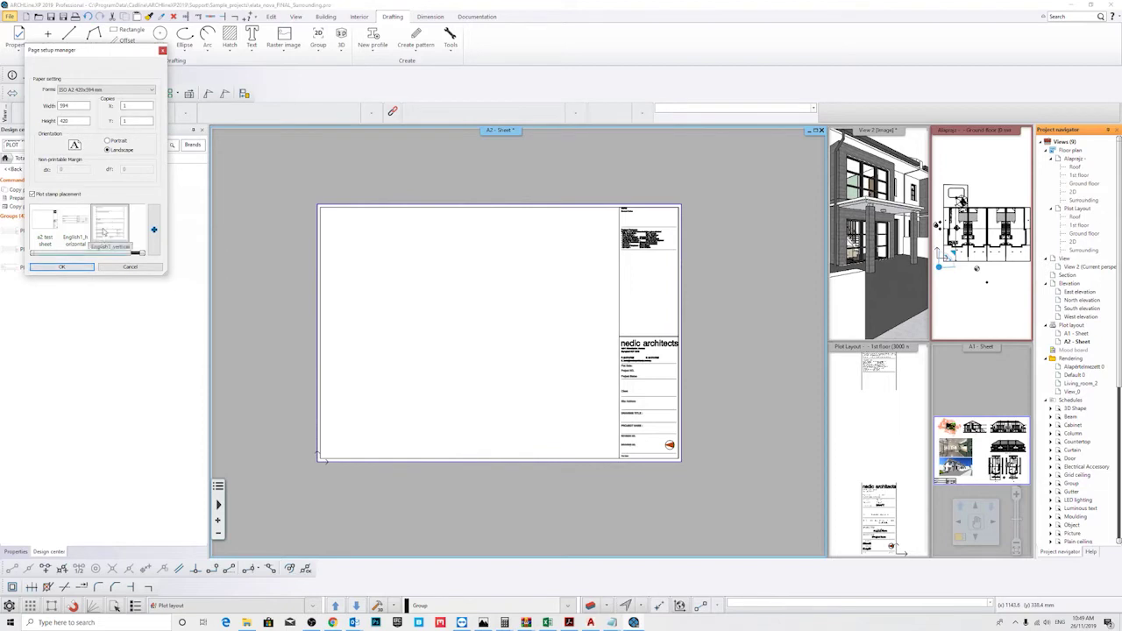
left_click(62, 267)
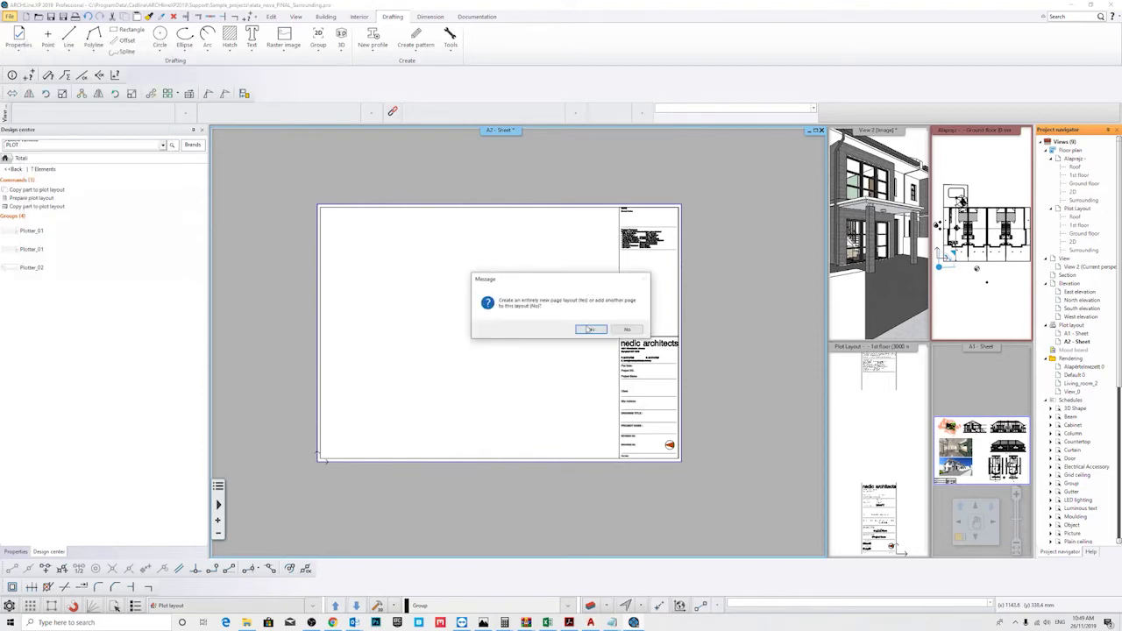
left_click(591, 329)
left_click(653, 362)
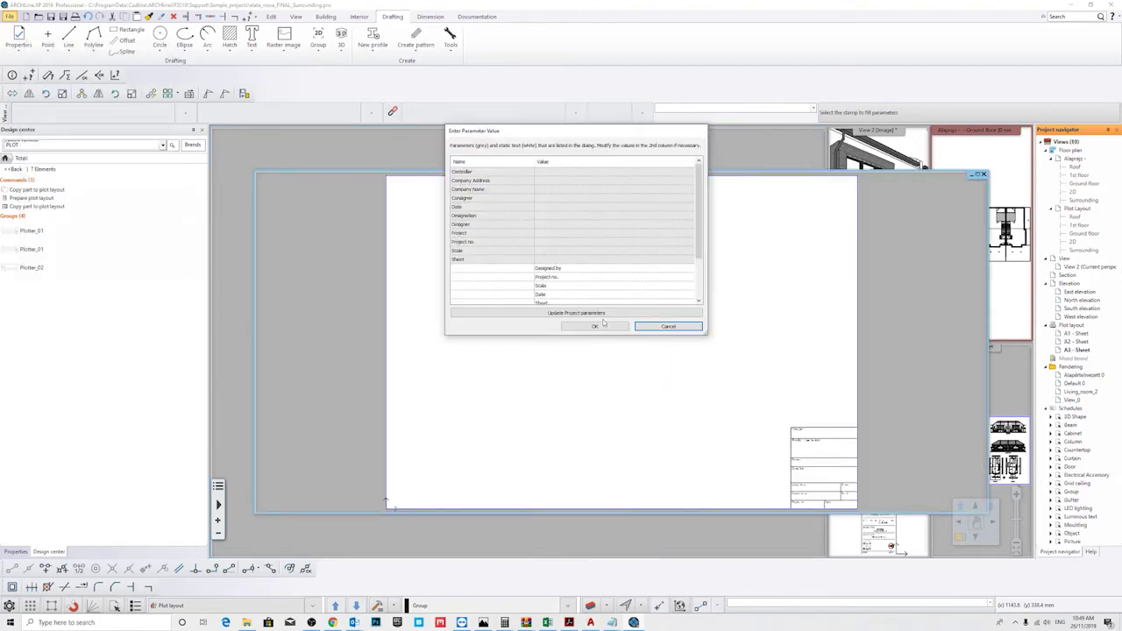
left_click(692, 327)
Delete the English1_vertical stamp from the new A3 - Sheet layout and discard that sheet
scroll(792, 377, "down", 2)
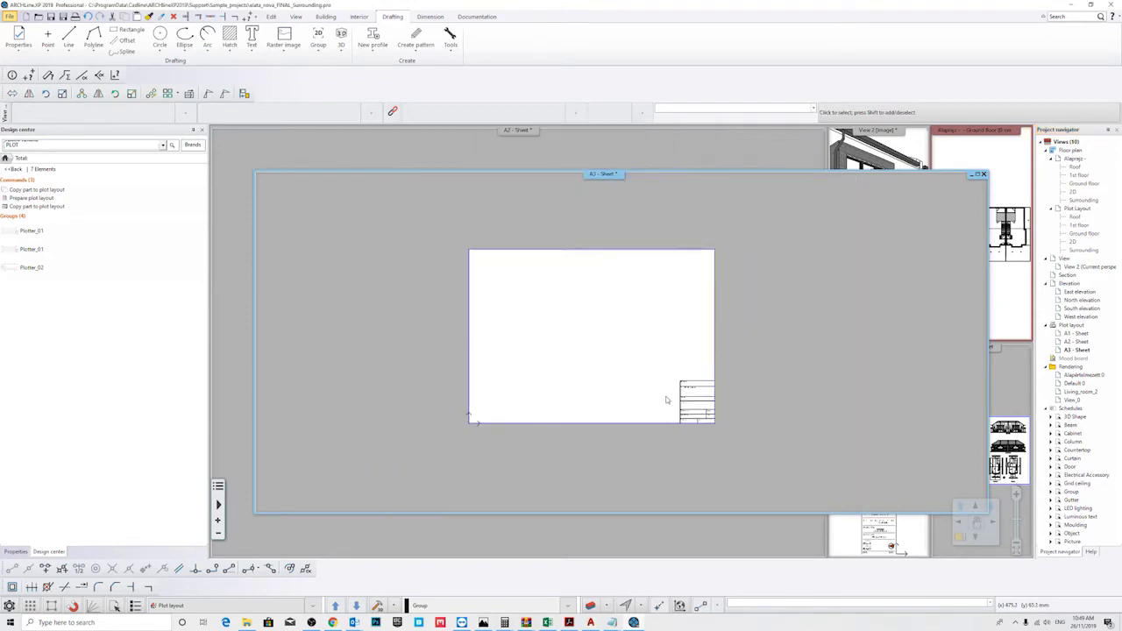
left_click(697, 401)
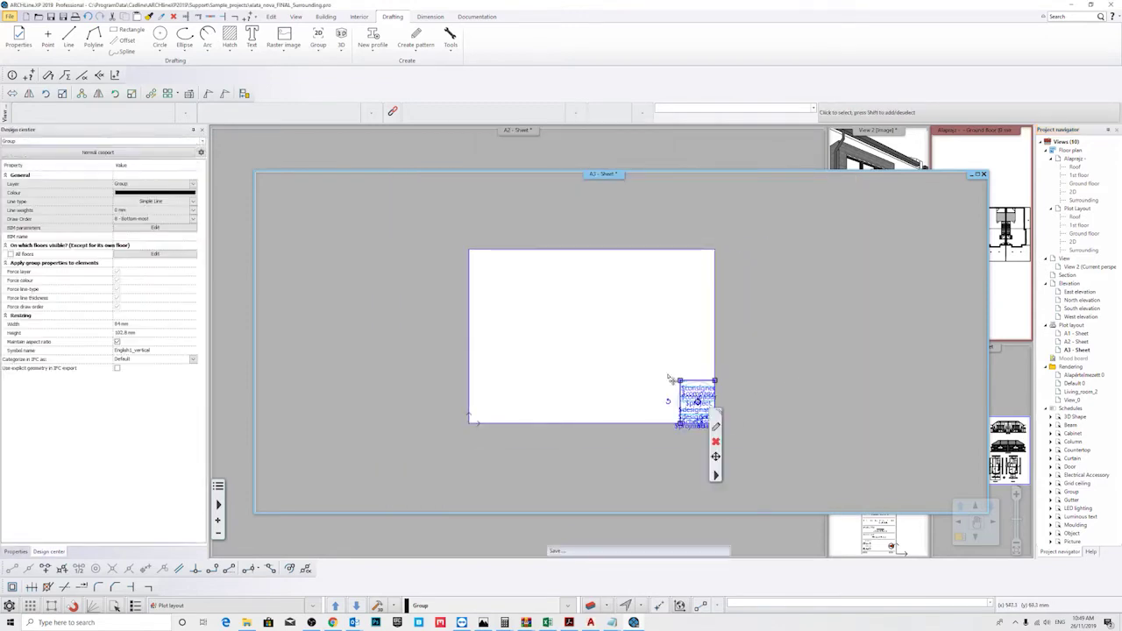
key("Delete")
scroll(671, 380, "up", 4)
scroll(631, 339, "down", 3)
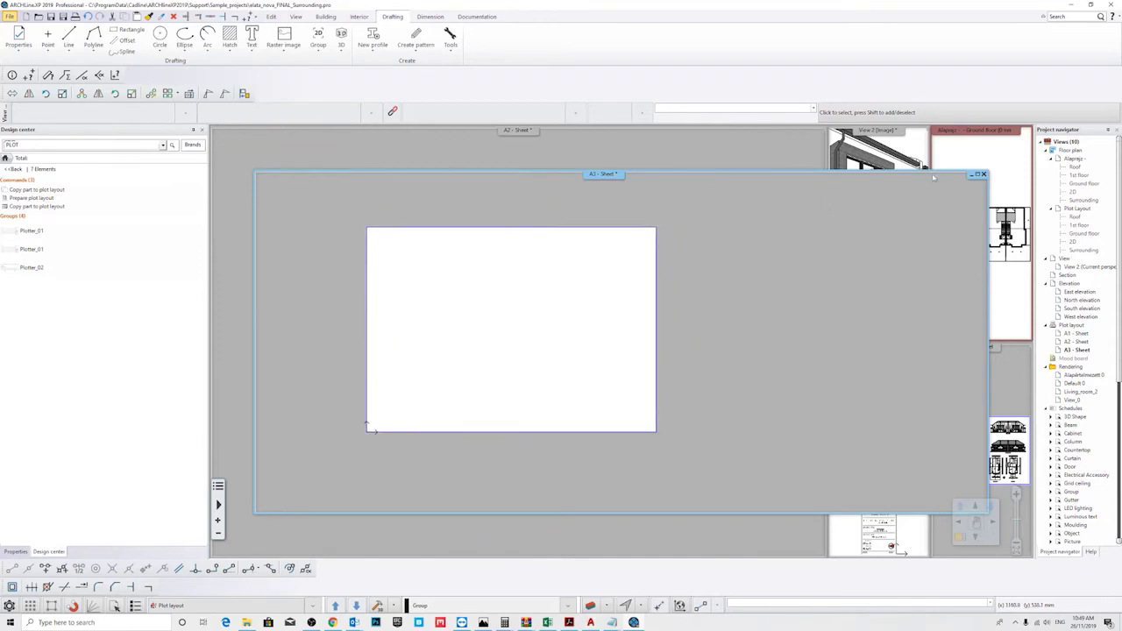
left_click(977, 174)
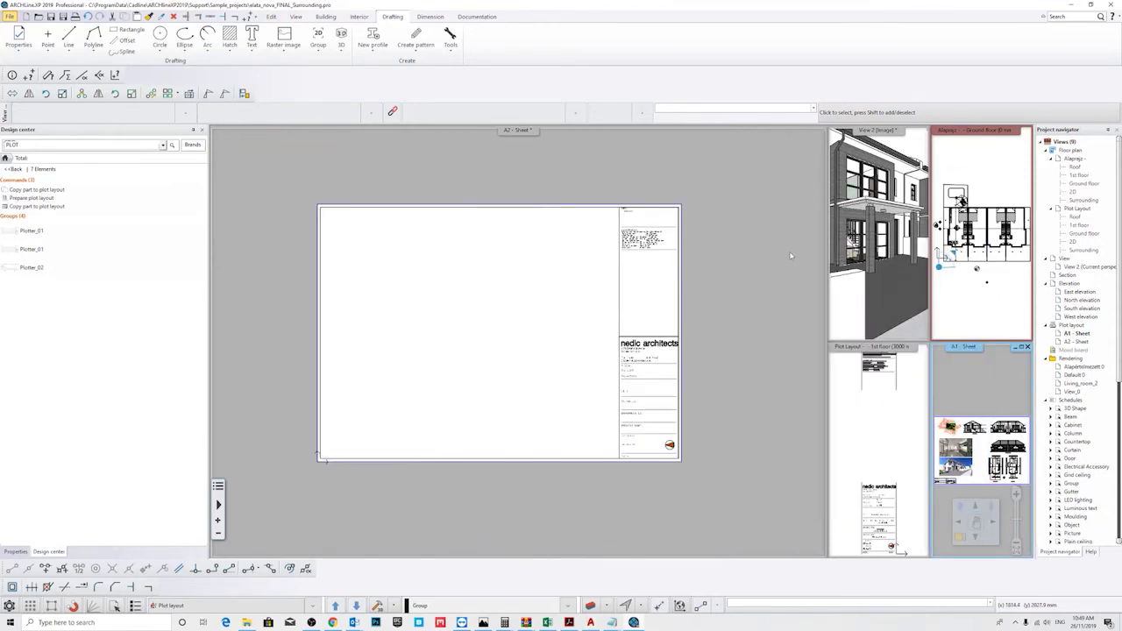
Begin another ISO A2 landscape plot layout and search the English printing groups for an a2 plot stamp
right_click(1071, 326)
left_click(1043, 333)
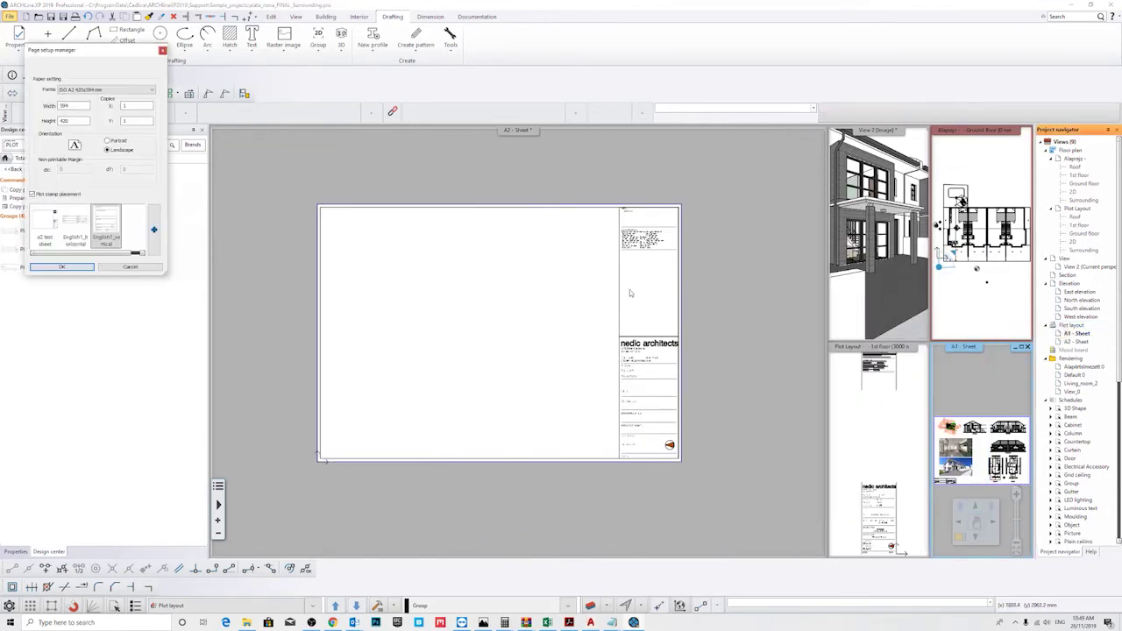
left_click(94, 91)
left_click(79, 115)
left_click(153, 230)
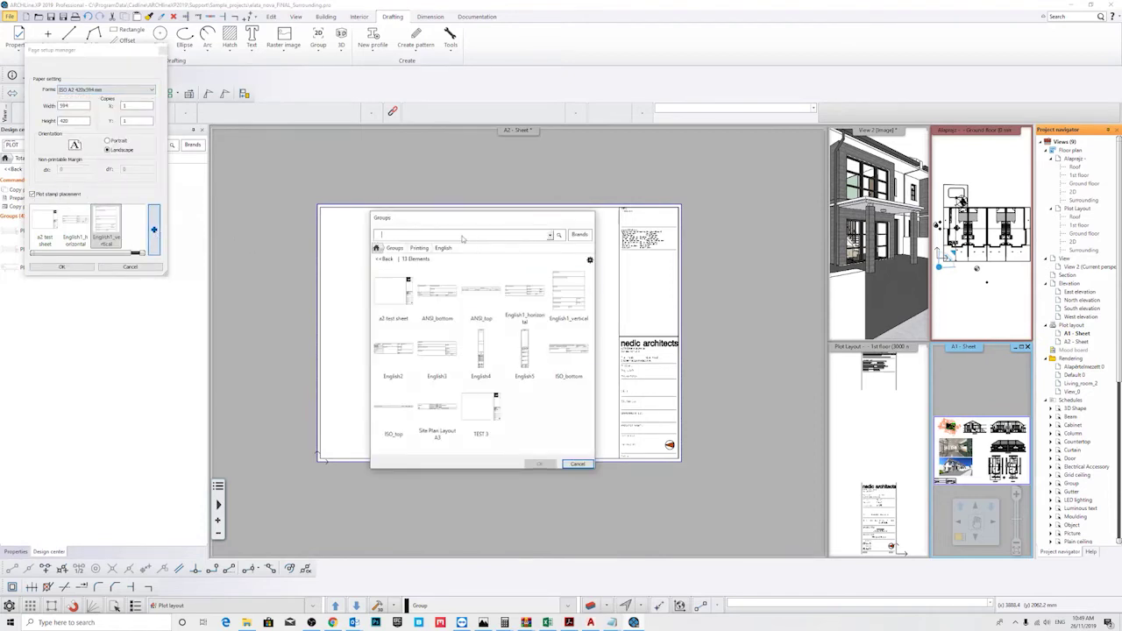
key("Return")
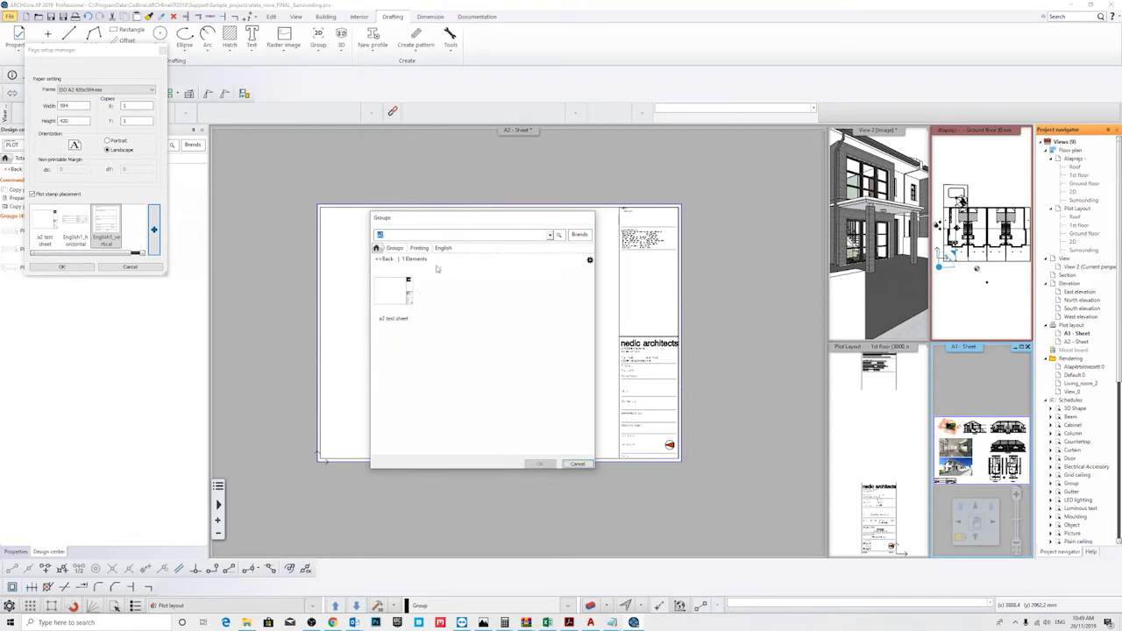
Search all group categories for A2, preview the sheet stamps found, and leave the library and page setup without choosing one
left_click(386, 261)
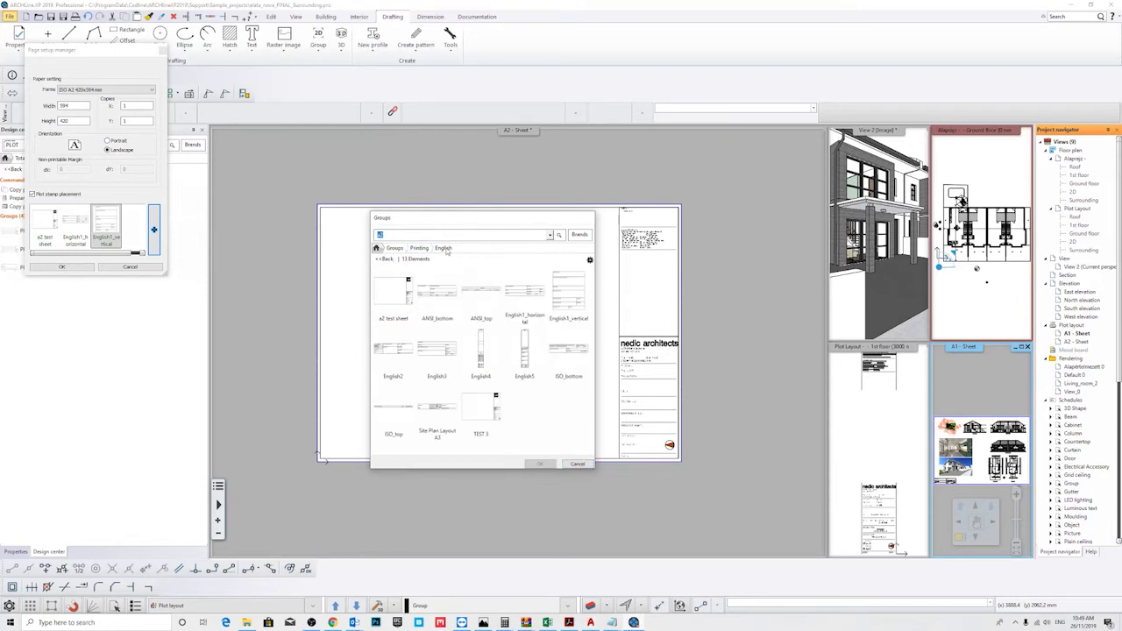
left_click(387, 262)
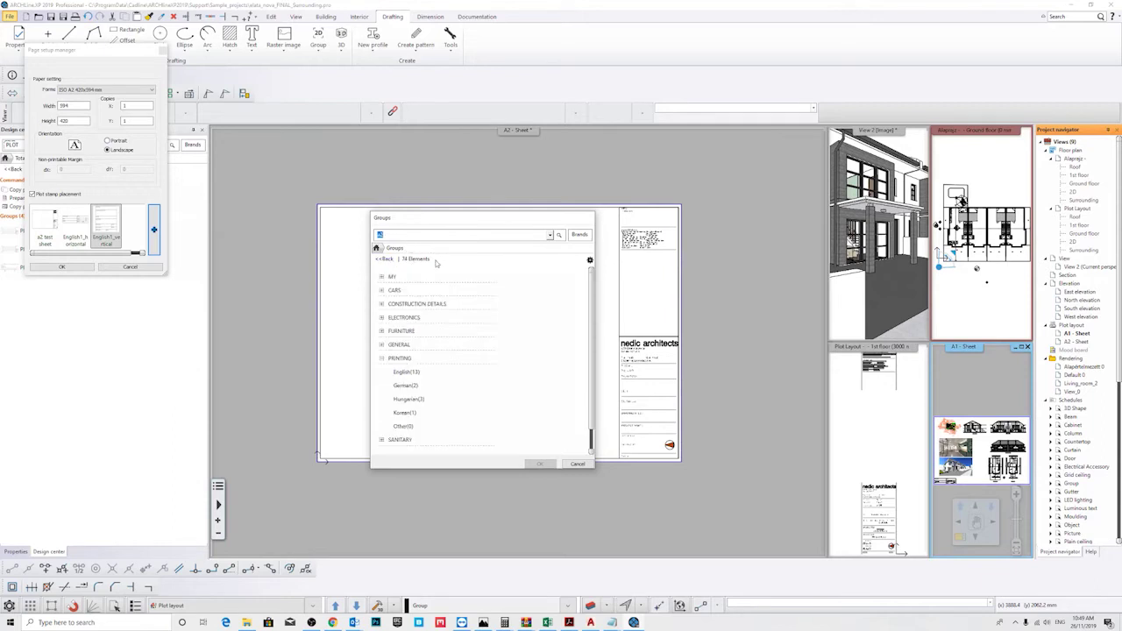
type("A2")
key("Return")
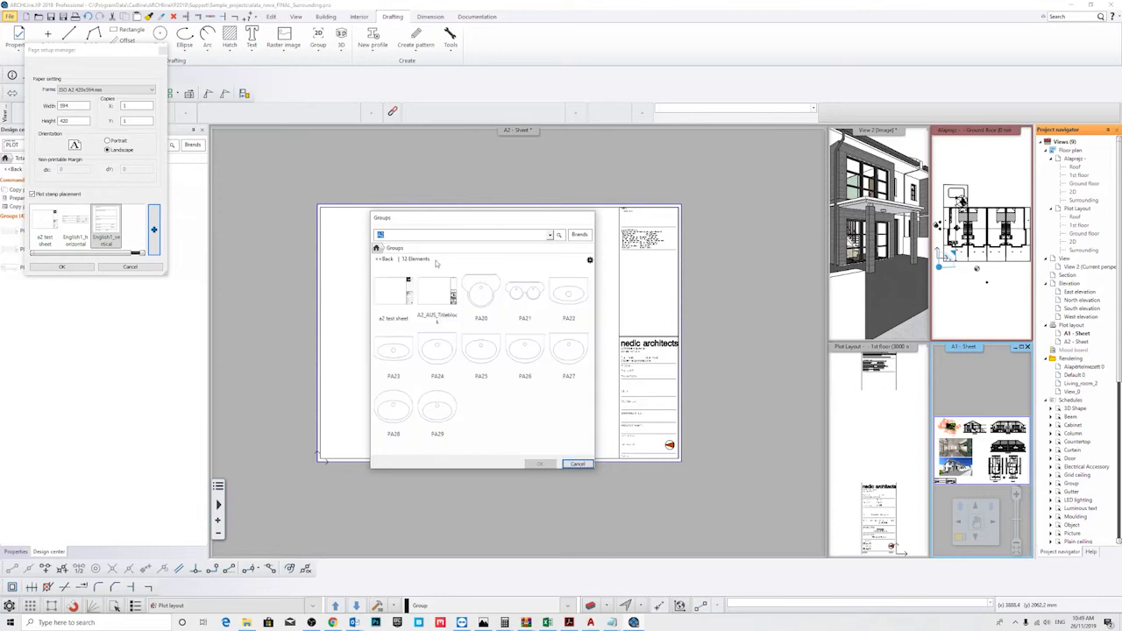
mouse_move(440, 295)
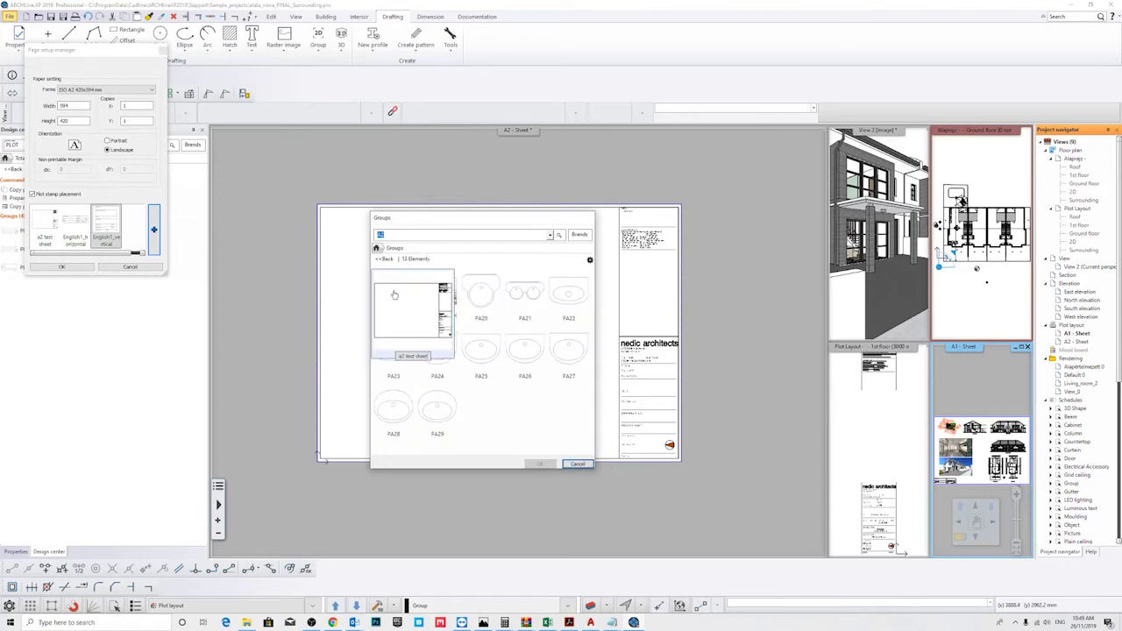
left_click(586, 465)
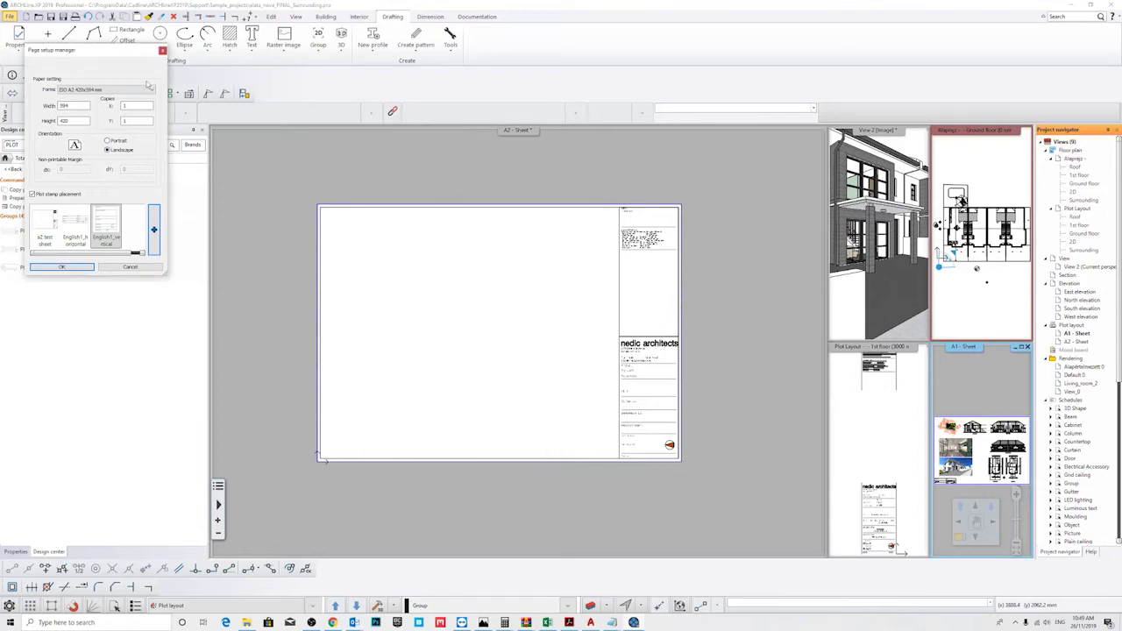
left_click(163, 50)
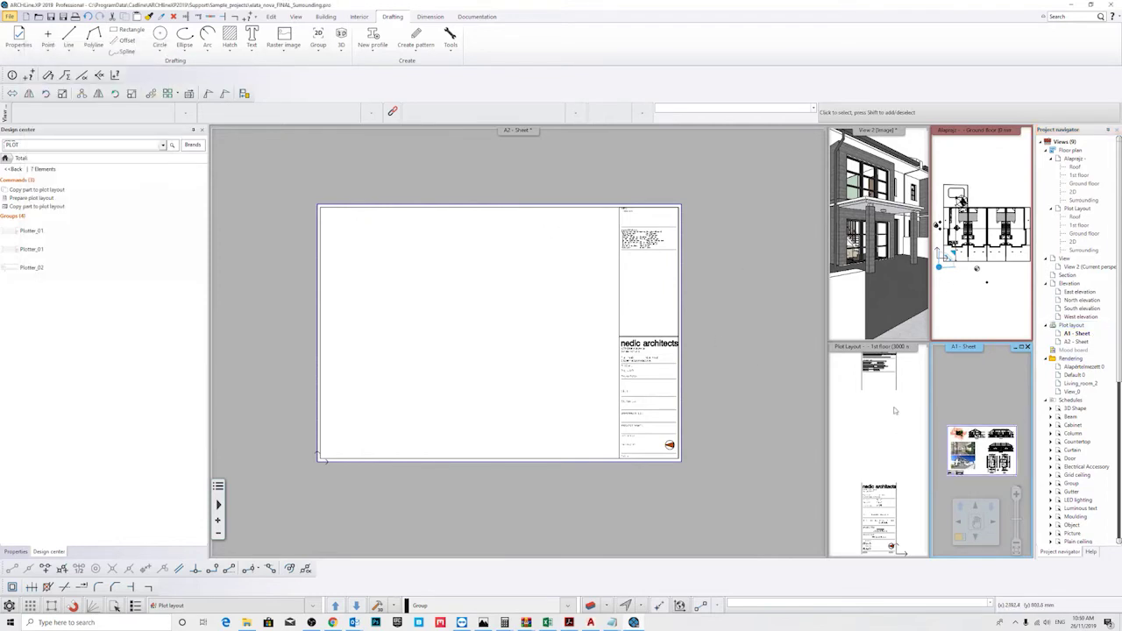
Explode the title block group on the A2 sheet into separate elements
left_click(673, 349)
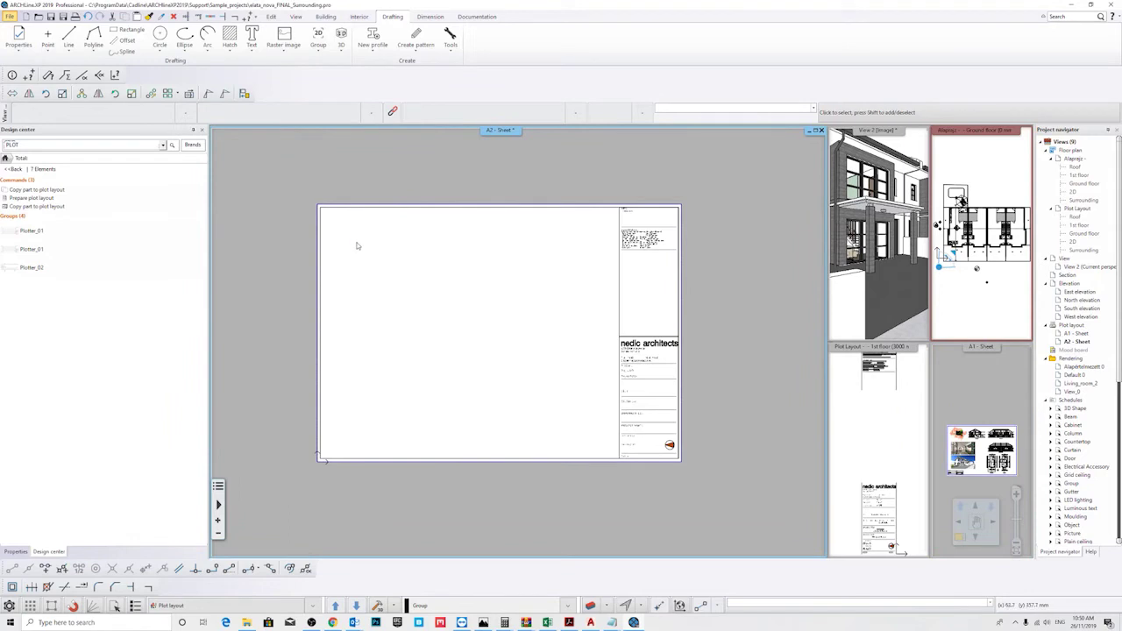
left_click(326, 209)
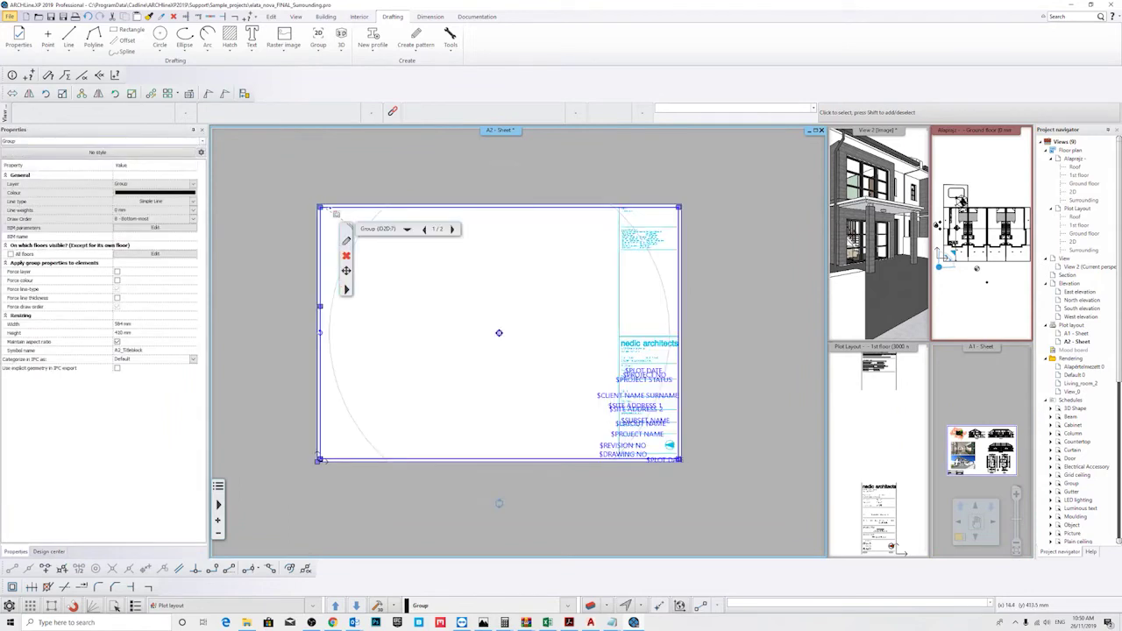
key("Escape")
left_click(623, 345)
left_click(749, 282)
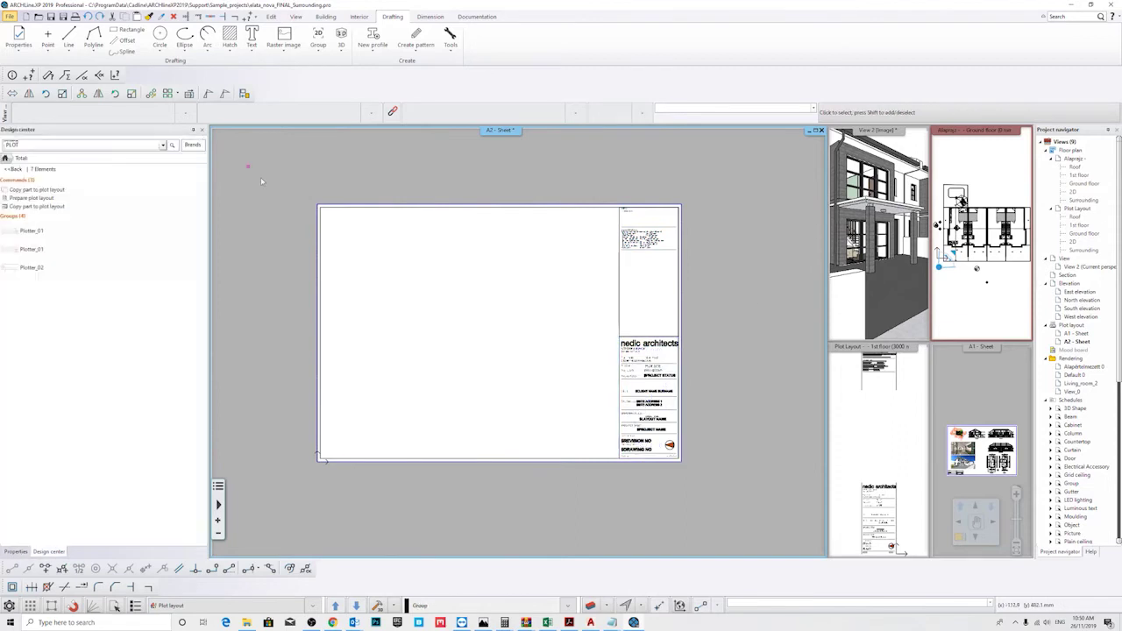
Create a library group from all exploded title block elements on the A2 sheet, finishing its hotspots
left_click_drag(260, 180, 733, 495)
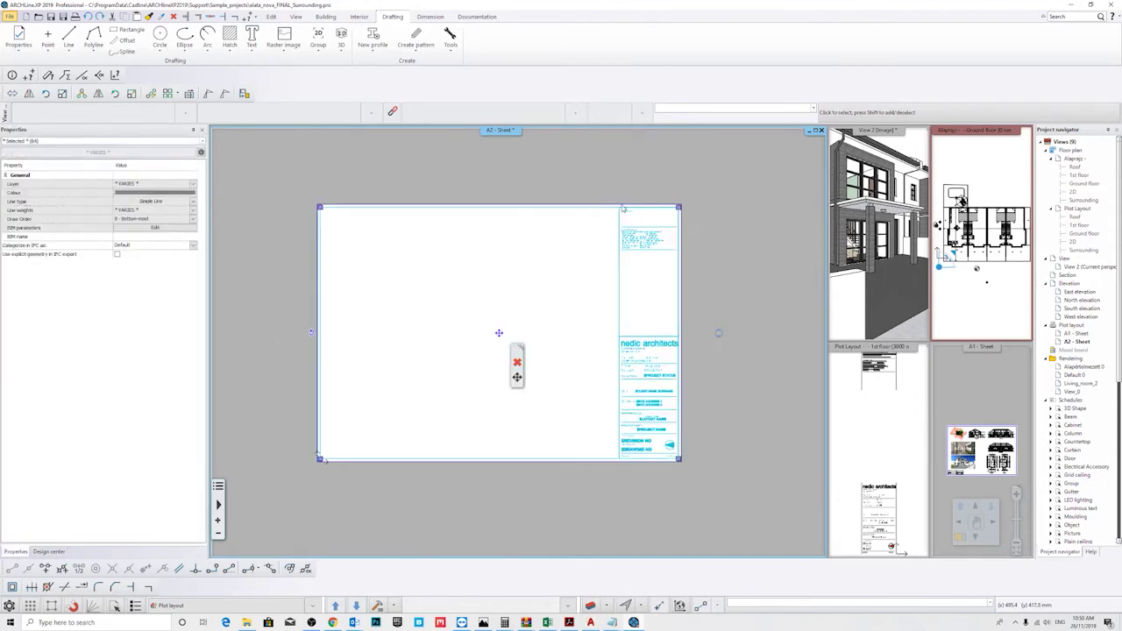
left_click(318, 39)
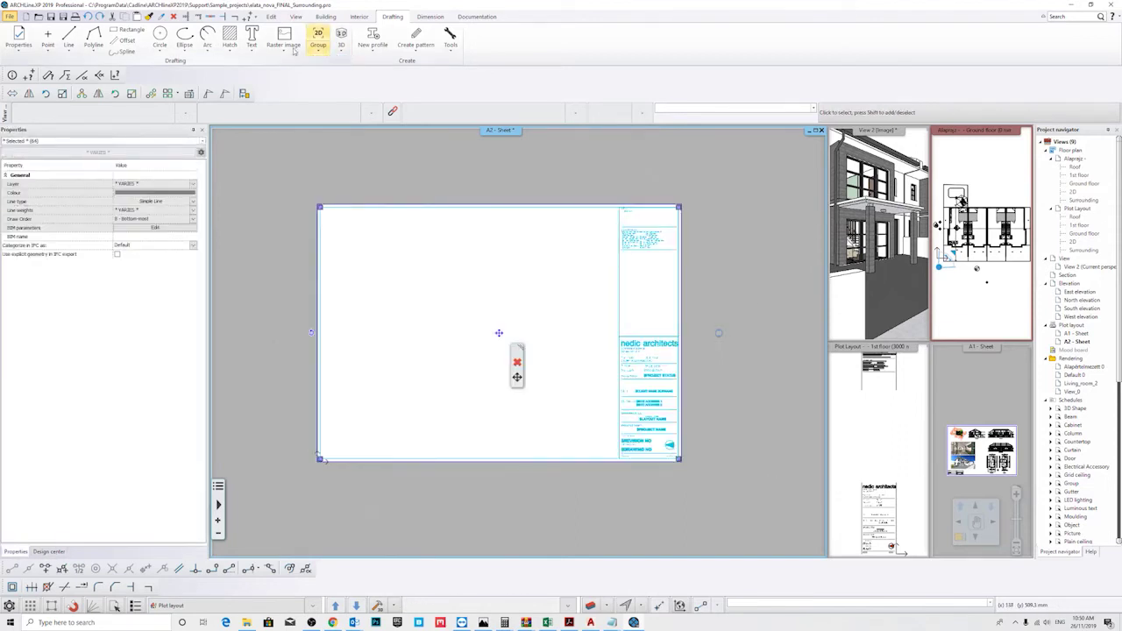
left_click(318, 42)
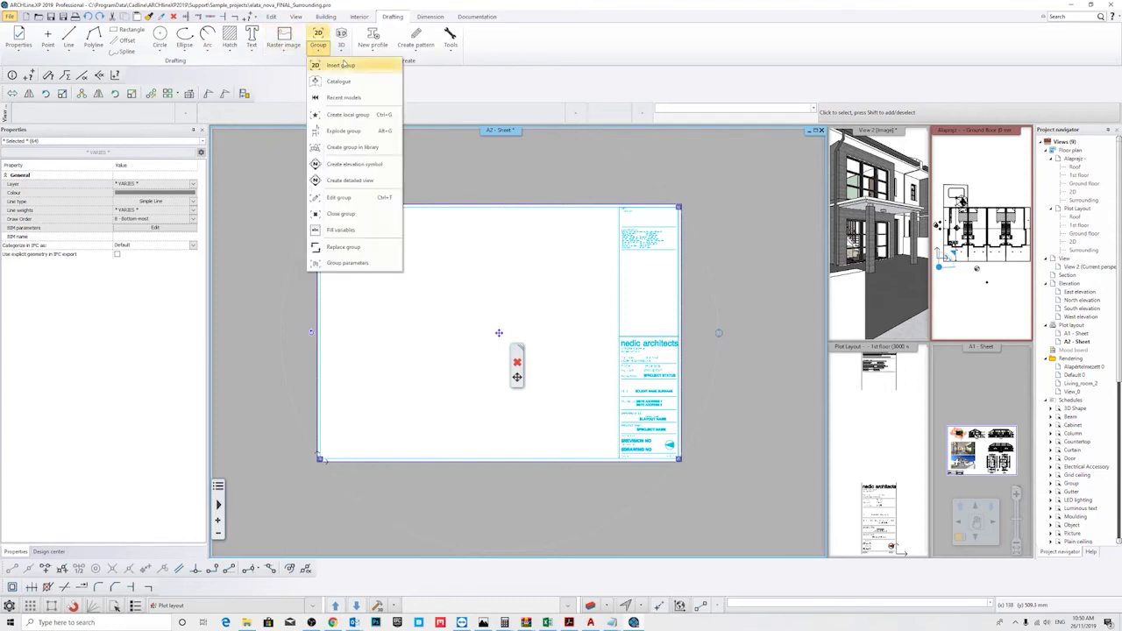
left_click(369, 147)
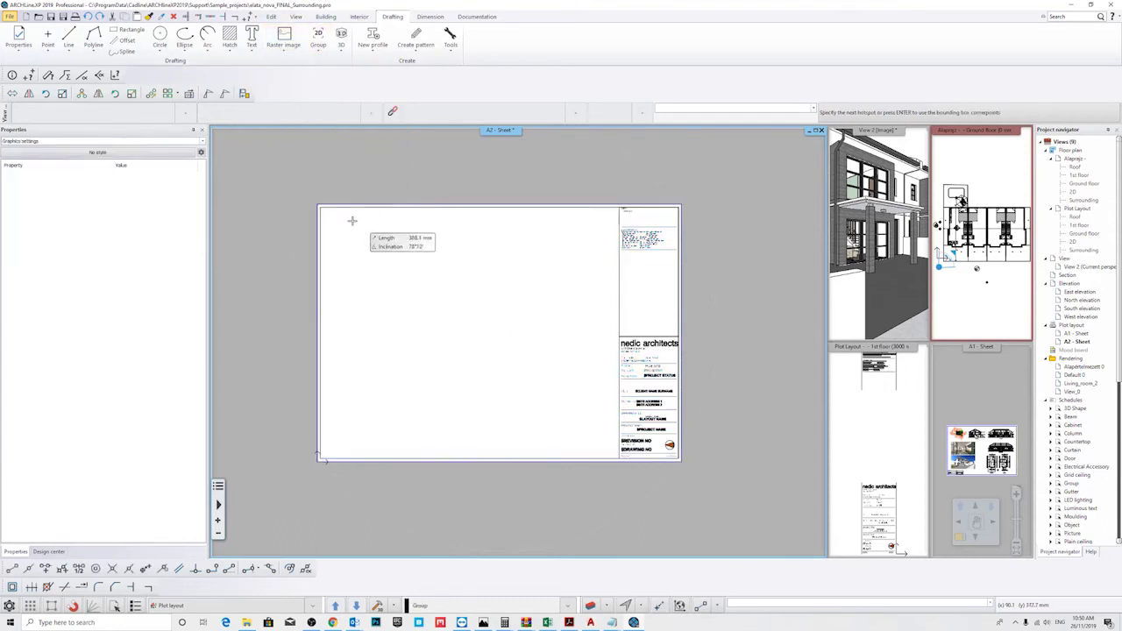
scroll(373, 425, "up", 10)
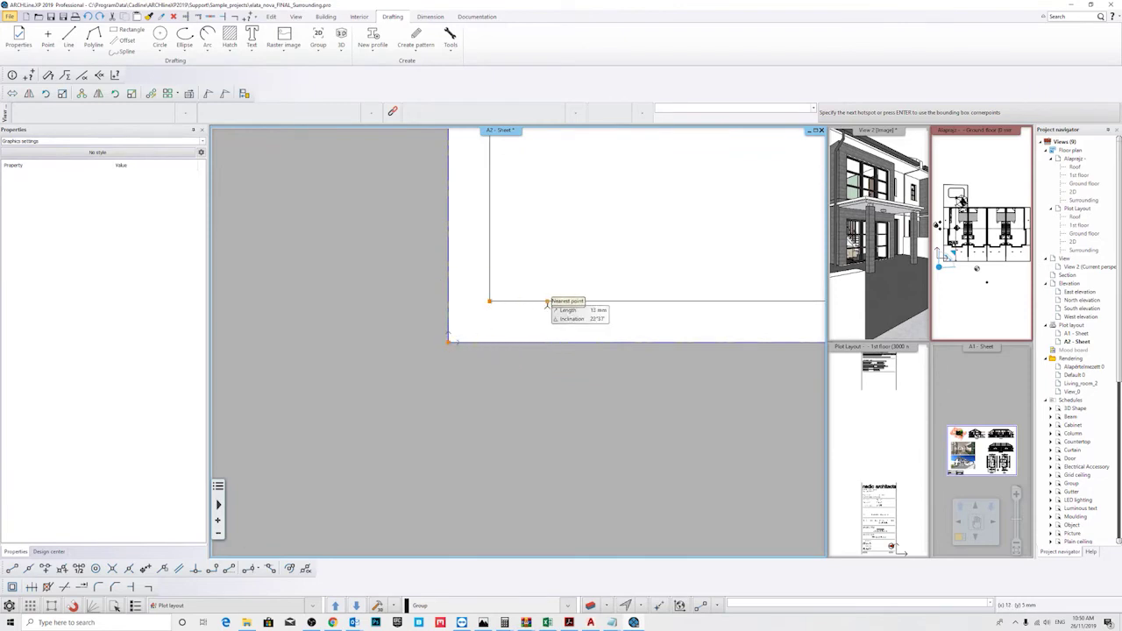
key("Return")
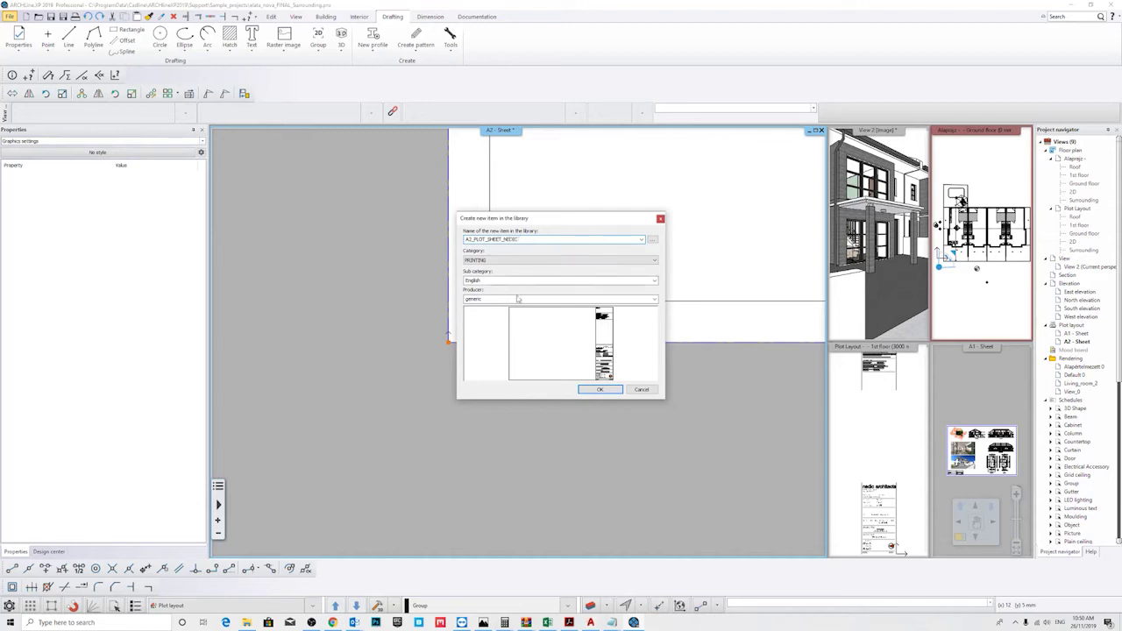
Save the library item as A2_PLOT_SHEET_NEDIC in category PRINTING, sub category English, choosing its producer
left_click(517, 299)
left_click(654, 300)
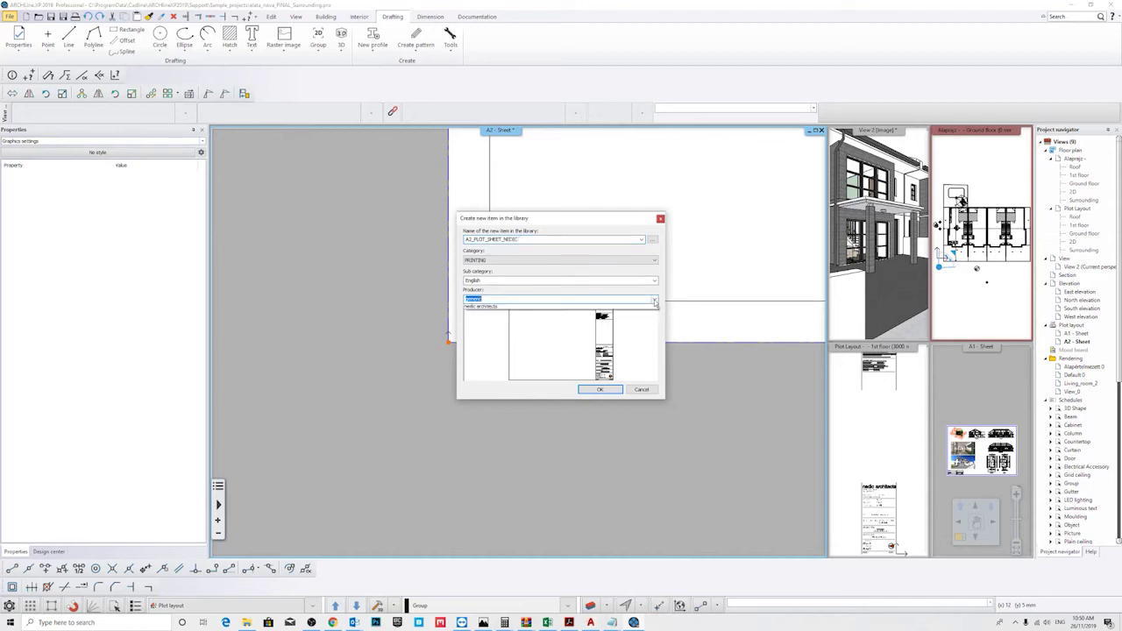
left_click(644, 313)
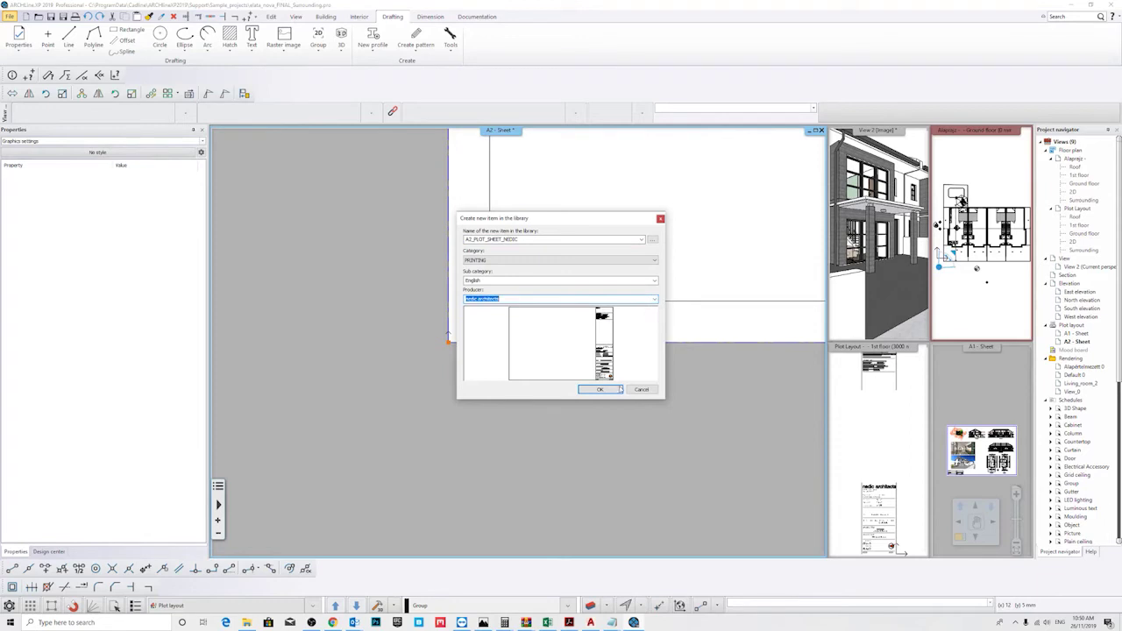
left_click(654, 300)
left_click(611, 308)
left_click(607, 387)
Begin a new plot layout in ISO A2 420x594 mm landscape format with plot stamp placement
scroll(393, 395, "down", 5)
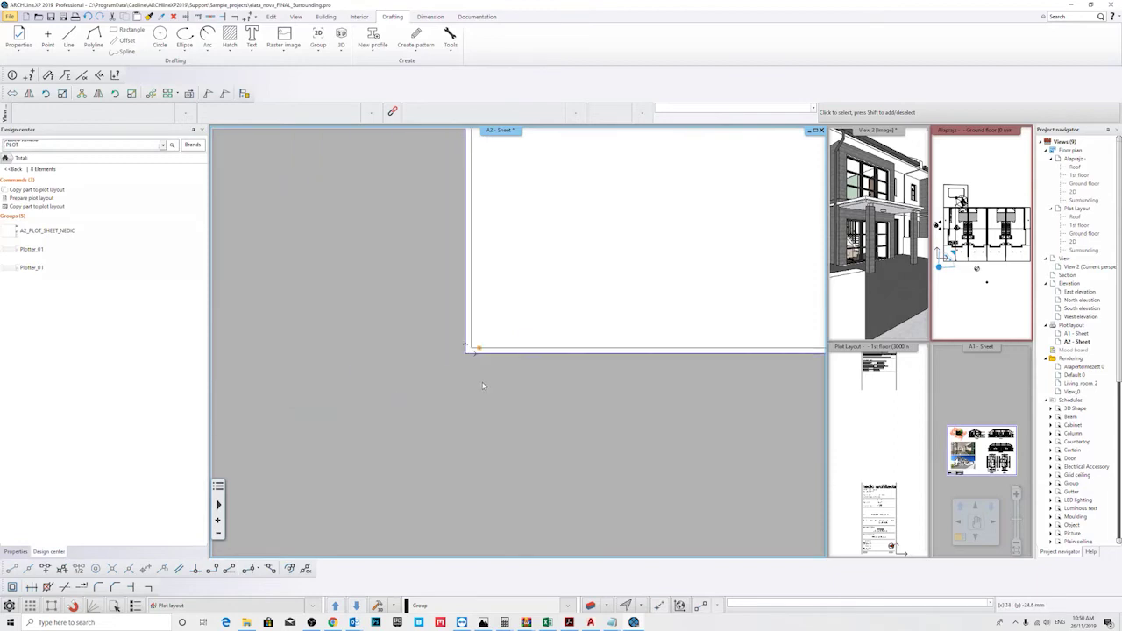
middle_click_drag(789, 324, 263, 390)
right_click(1070, 326)
mouse_move(1080, 330)
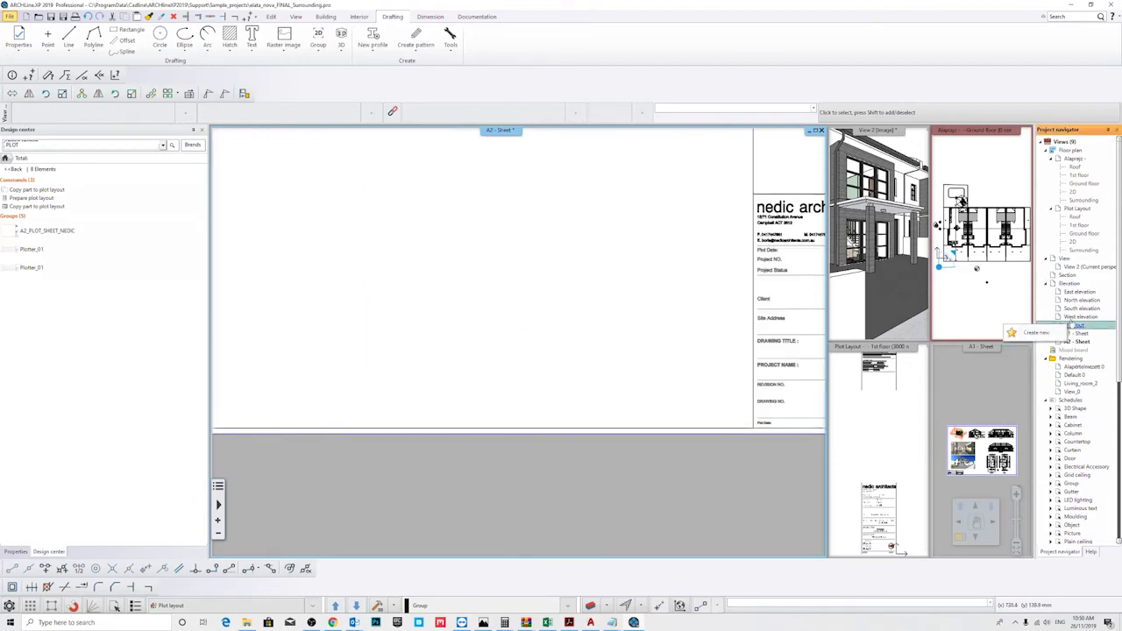
left_click(1043, 332)
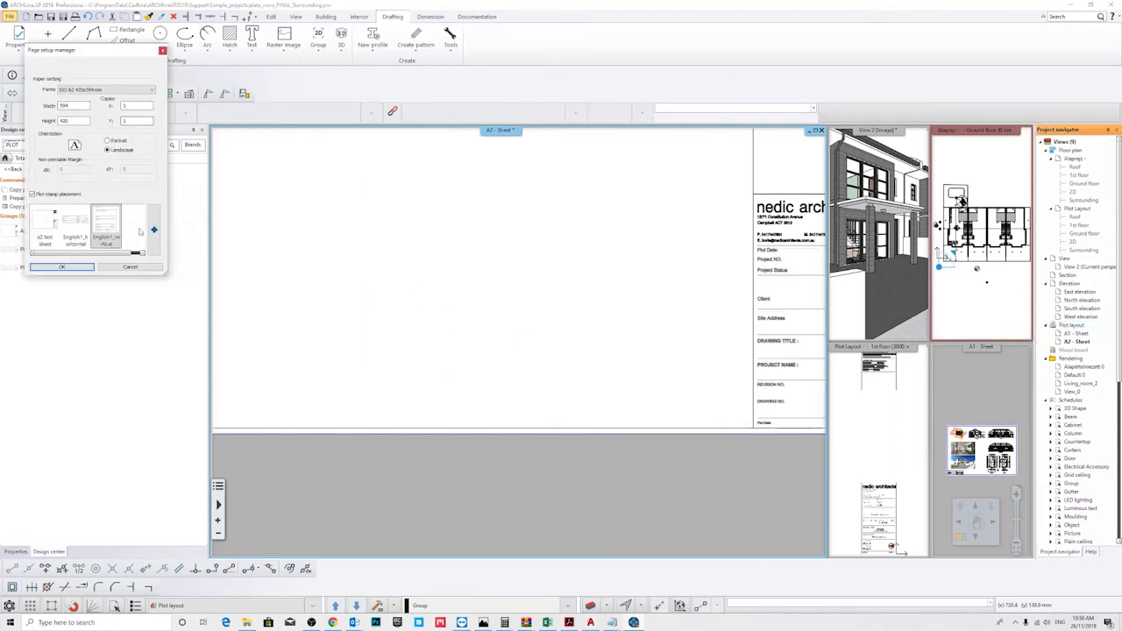
left_click(85, 91)
left_click(85, 90)
Pick A2_PLOT_SHEET_NEDIC as the plot stamp, create an entirely new page layout and proceed to the stamp's parameter values
left_click(153, 230)
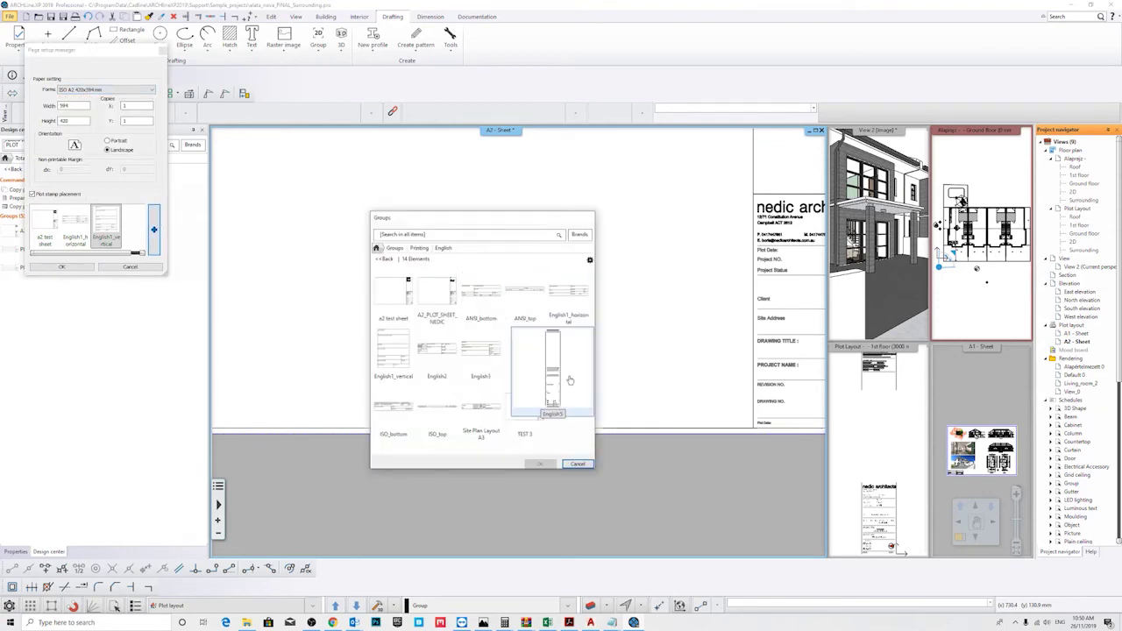
left_click(449, 309)
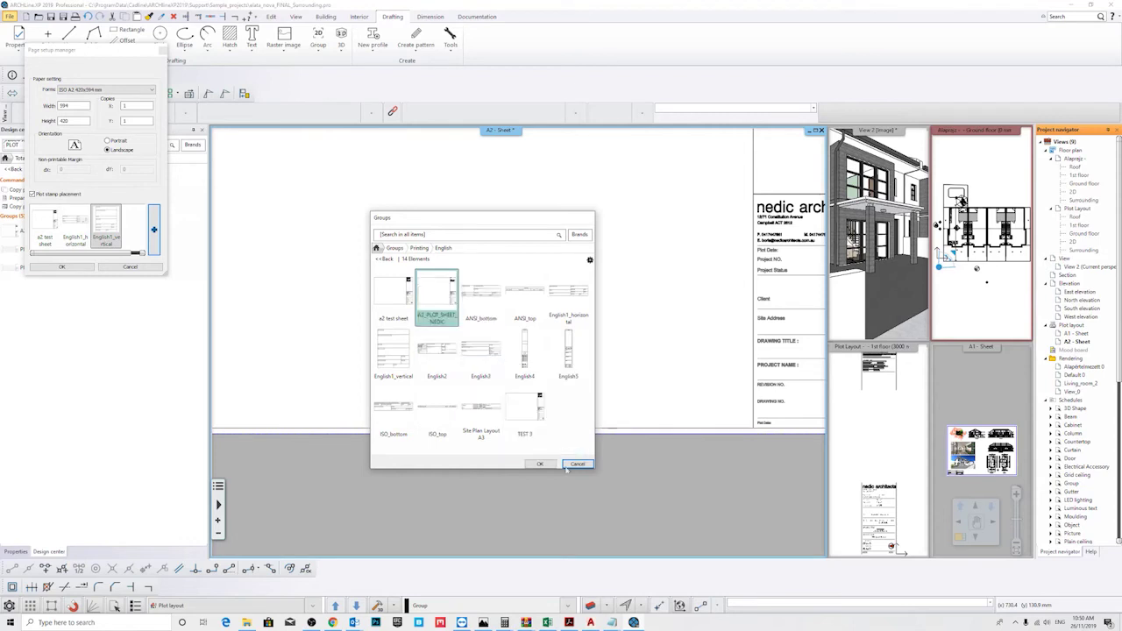
left_click(542, 463)
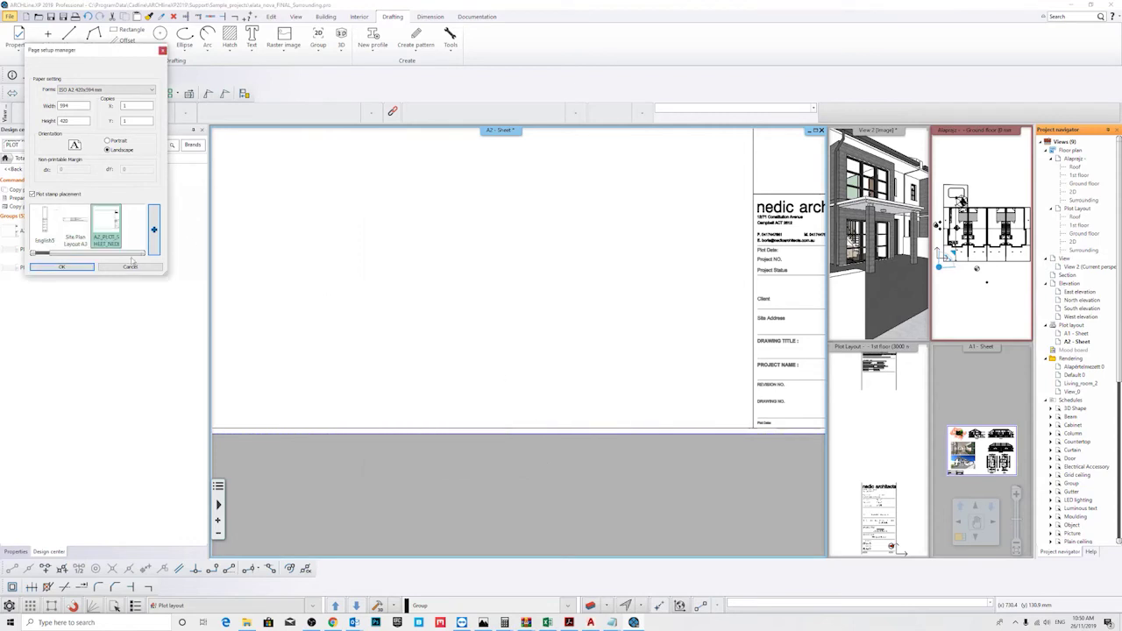
left_click(62, 268)
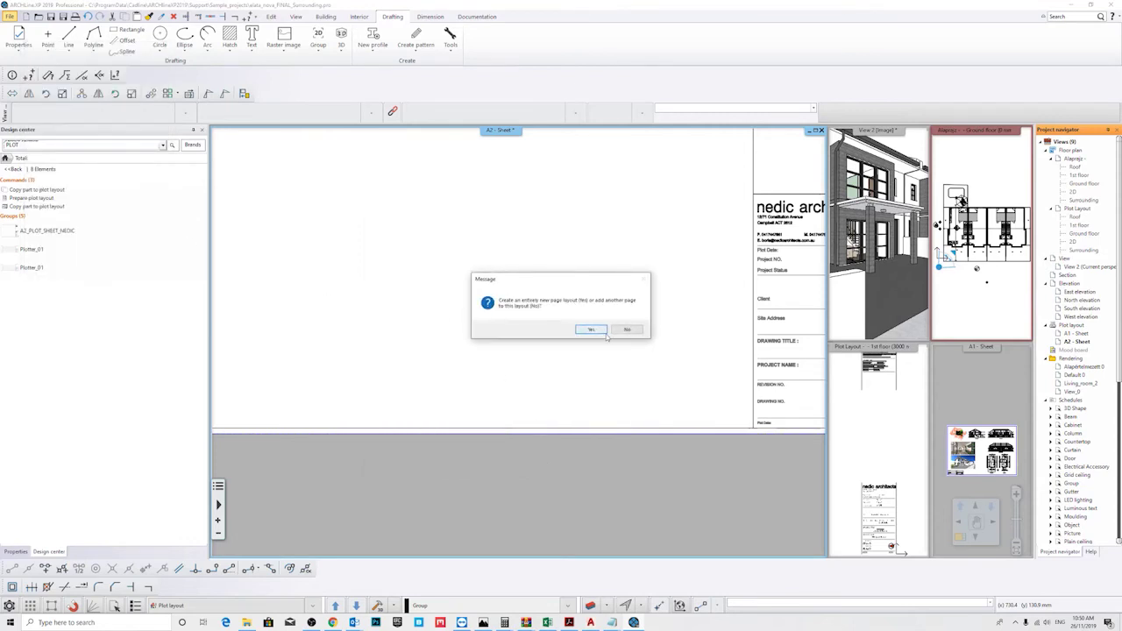
left_click(597, 331)
left_click(659, 358)
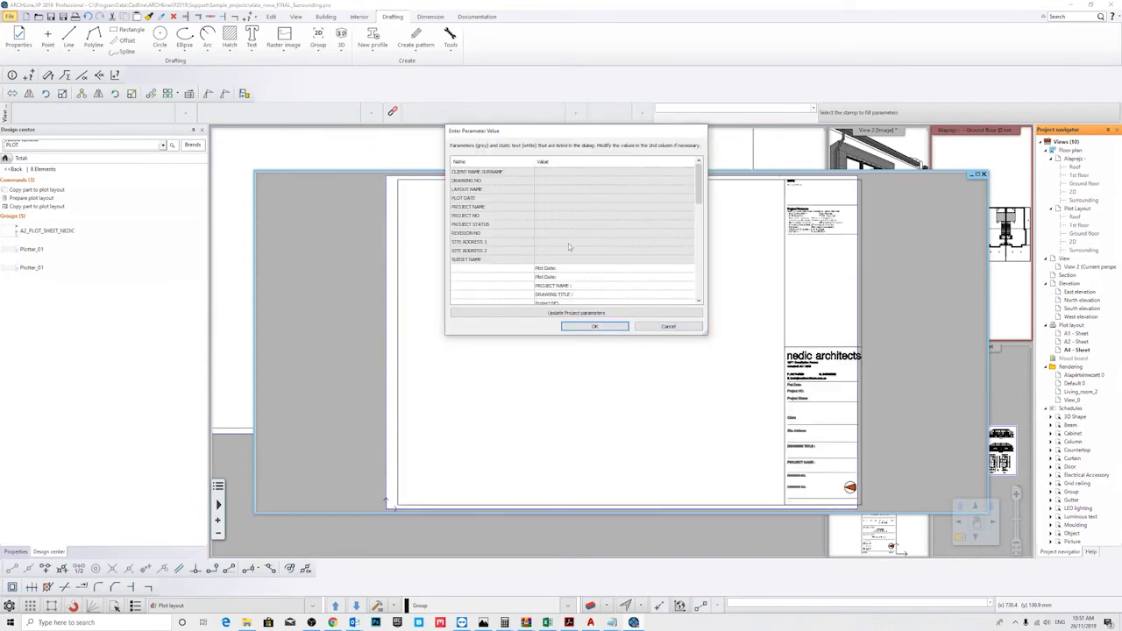
Fill in the stamp's client as ABC Builders, drawing number A-101 and layout name Ground Floor Plan
left_click(546, 172)
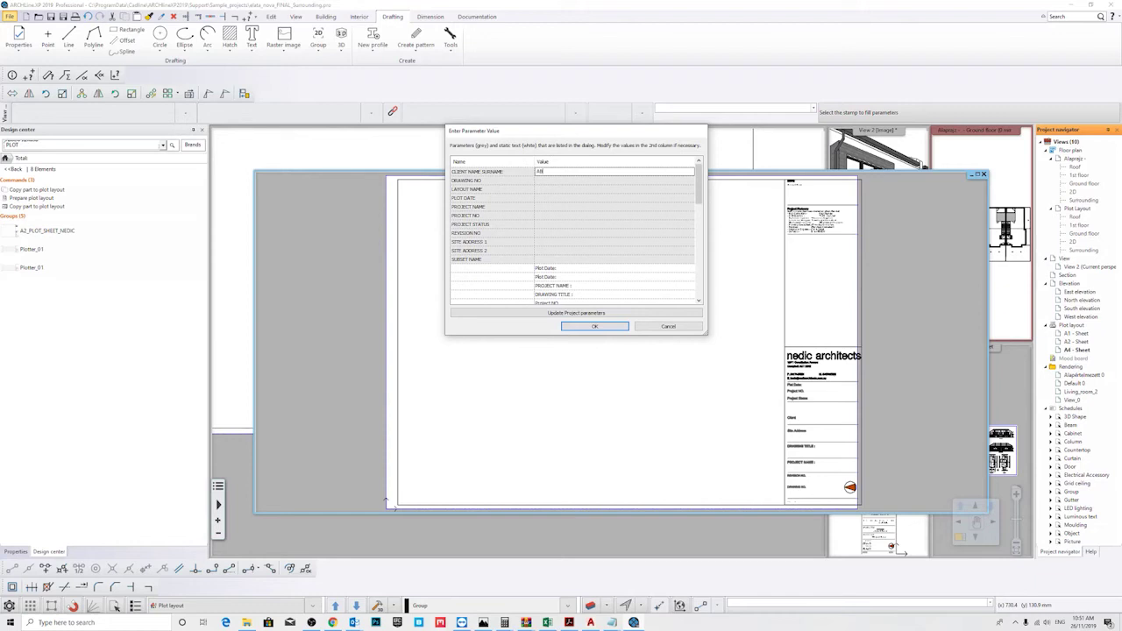
type("ABC Builders")
left_click(541, 182)
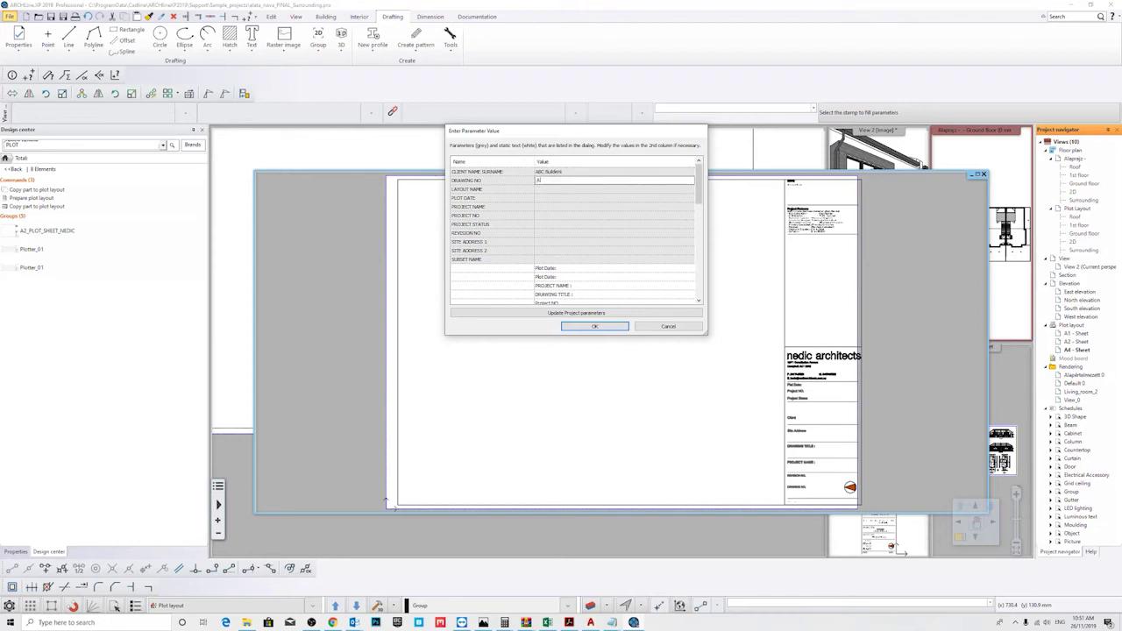
type("A-101")
left_click(552, 189)
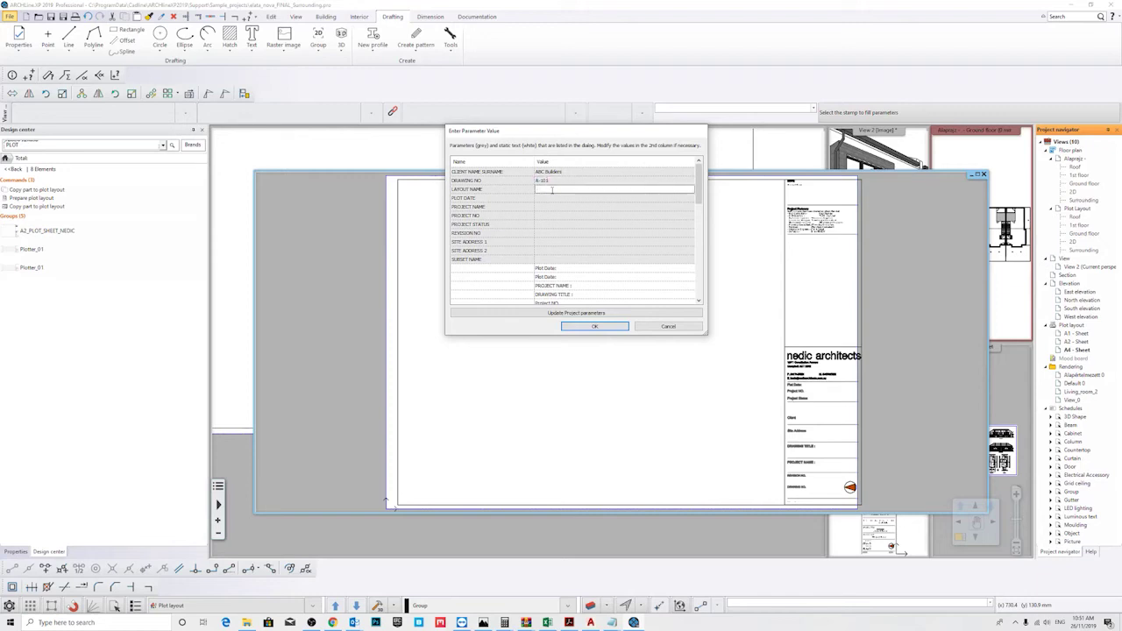
type("Ground Floor Plan")
Set the stamp's plot date to 26/11/2019, using slashes as separators
left_click(565, 198)
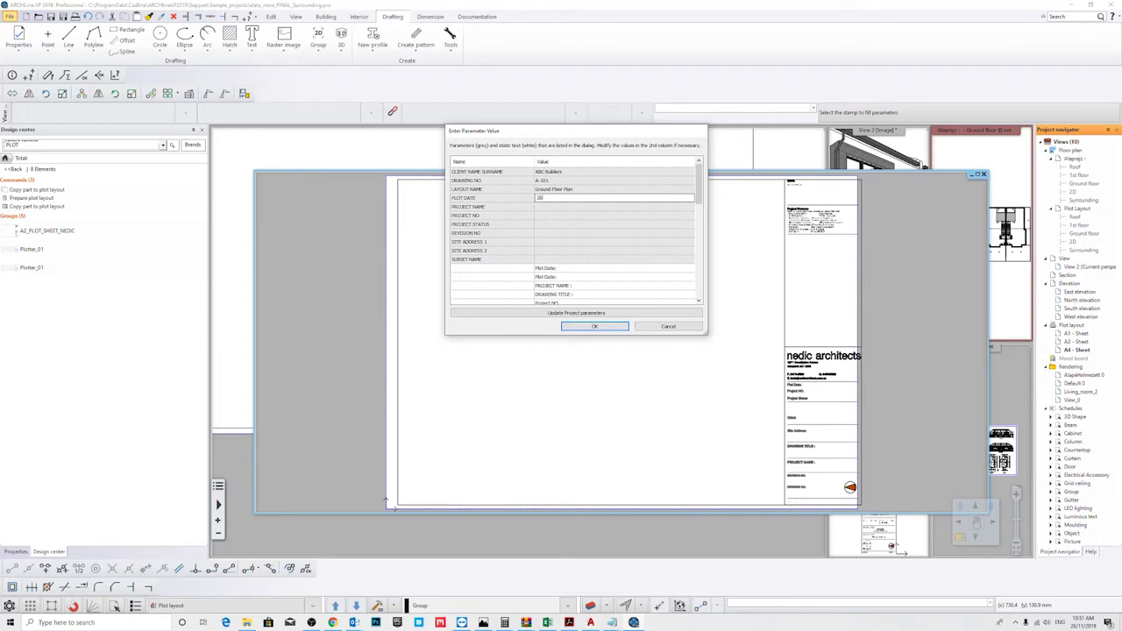
type("26-11-2019")
double_click(543, 199)
left_click(544, 199)
key("BackSpace")
type("/")
Set the project name to Townhouse Project, project number to DB01, project status to DRAFT and revision number to 3
left_click(561, 207)
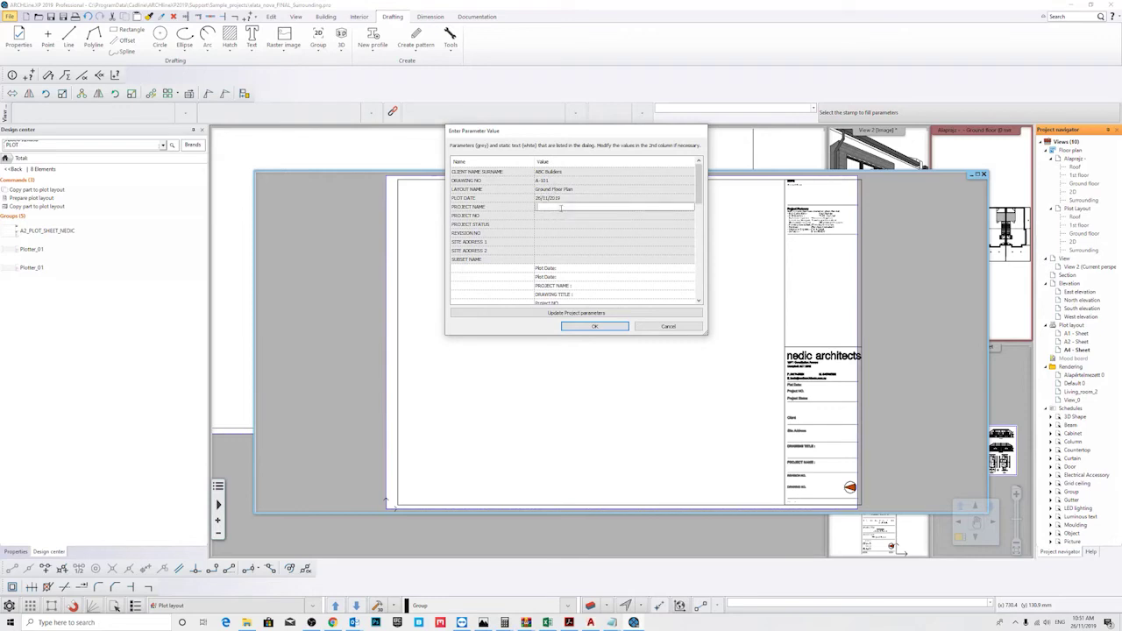
type("Townhouse Project")
left_click(554, 215)
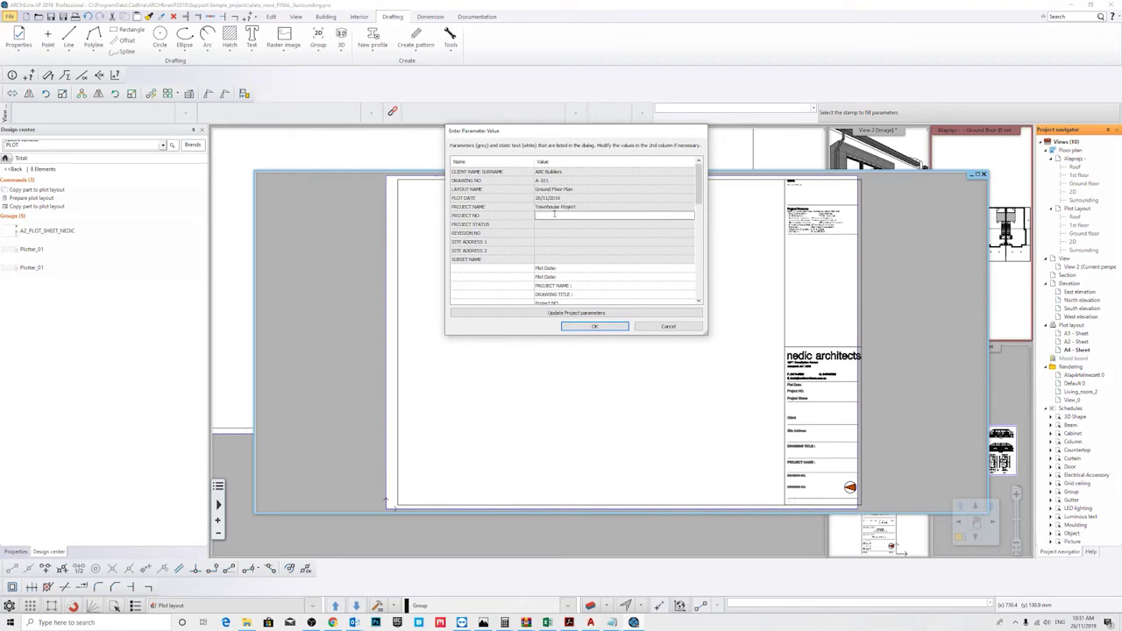
type("DB01")
left_click(553, 224)
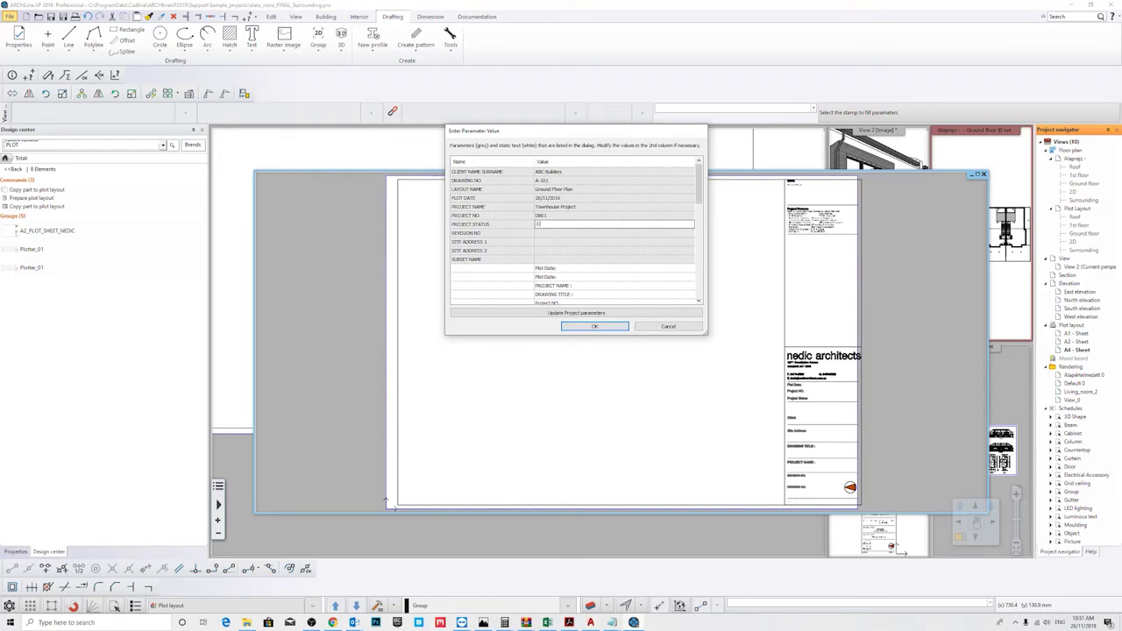
left_click(552, 232)
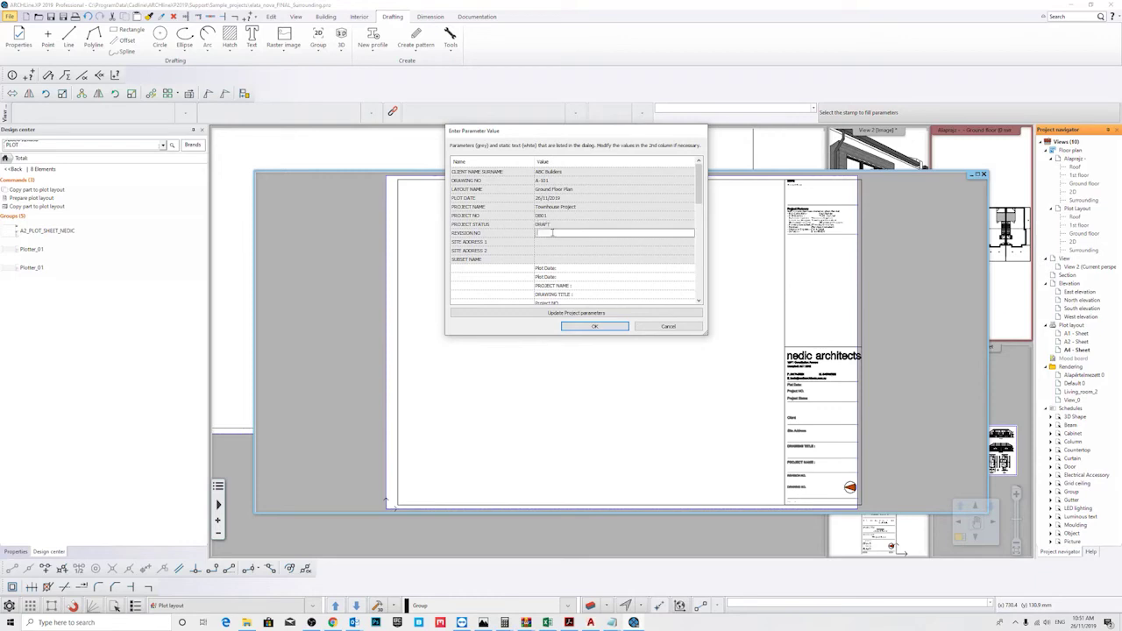
type("3")
Enter the full site address in SITE ADDRESS 1 and copy its city into SITE ADDRESS 2
left_click(552, 242)
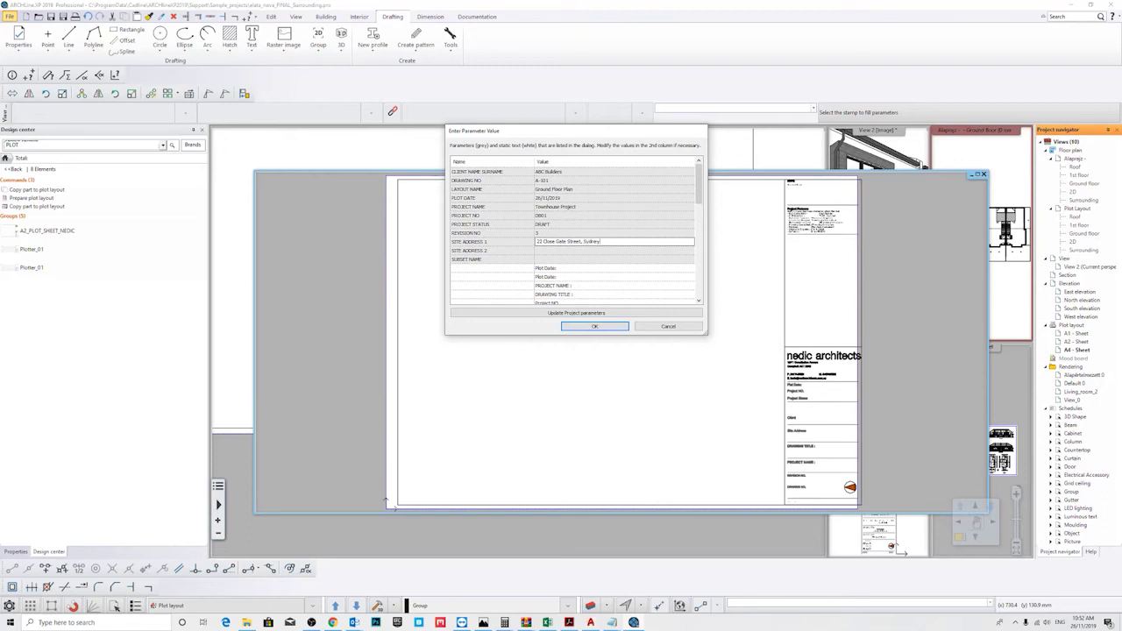
left_click(561, 253)
left_click(561, 253)
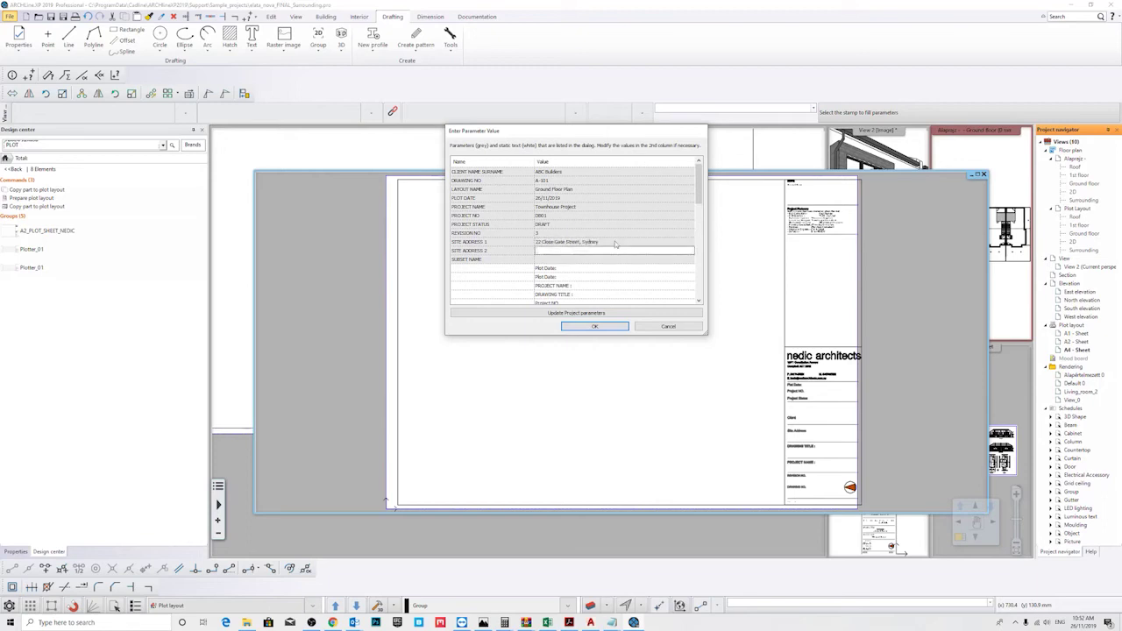
left_click(614, 243)
left_click_drag(611, 241, 585, 242)
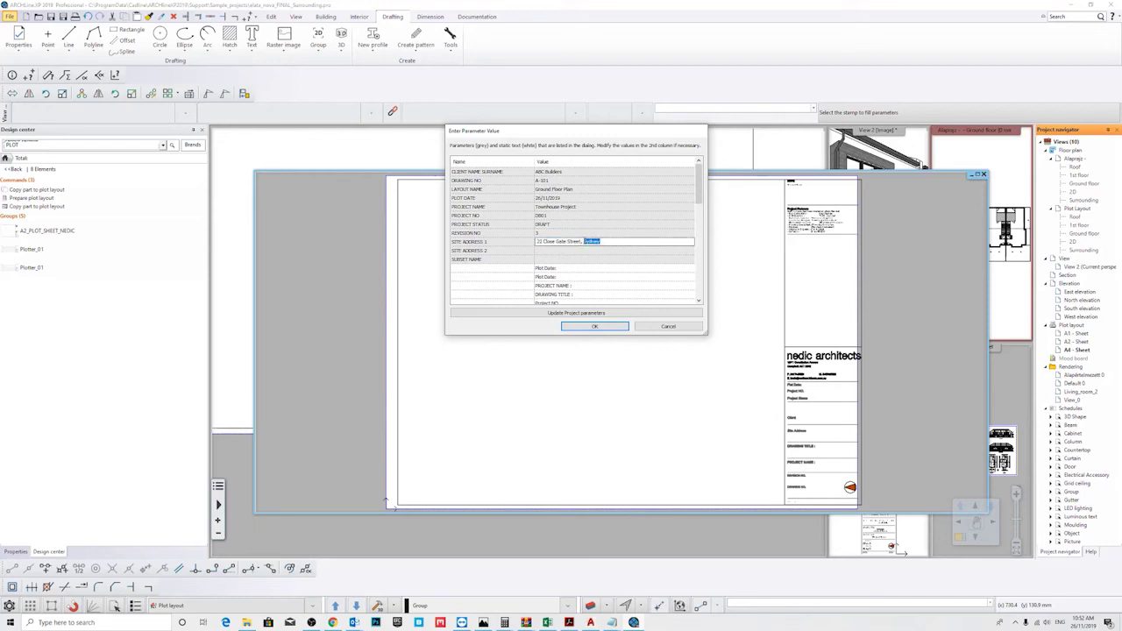
key("ctrl+c")
left_click(567, 250)
key("ctrl+v")
Remove the city from SITE ADDRESS 1 so only the street part remains
left_click(602, 243)
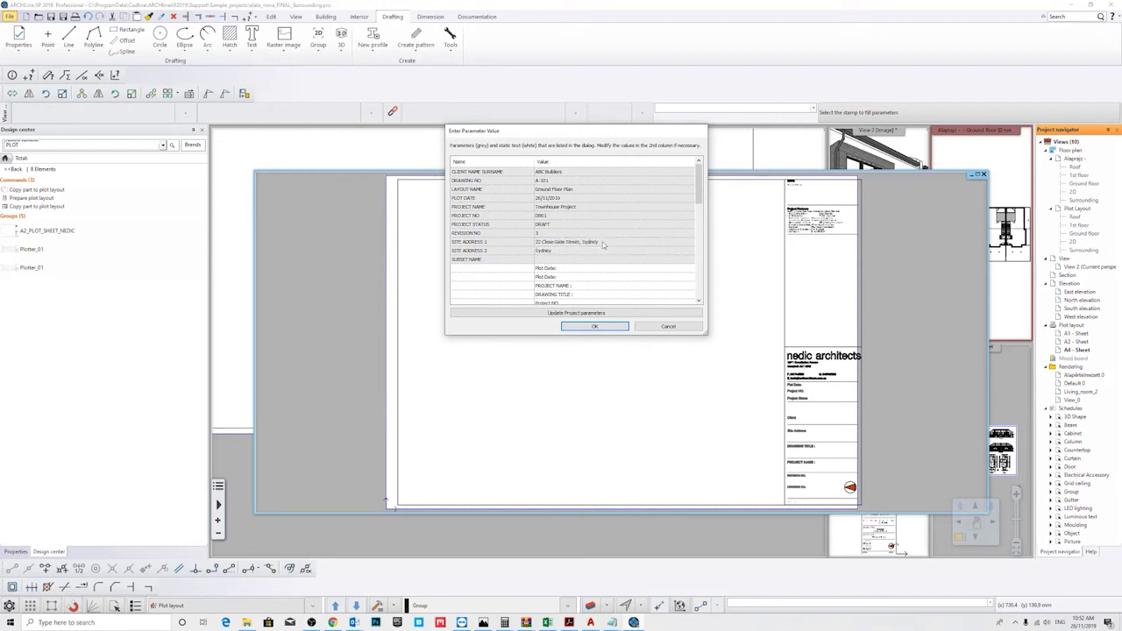
left_click(603, 244)
double_click(591, 241)
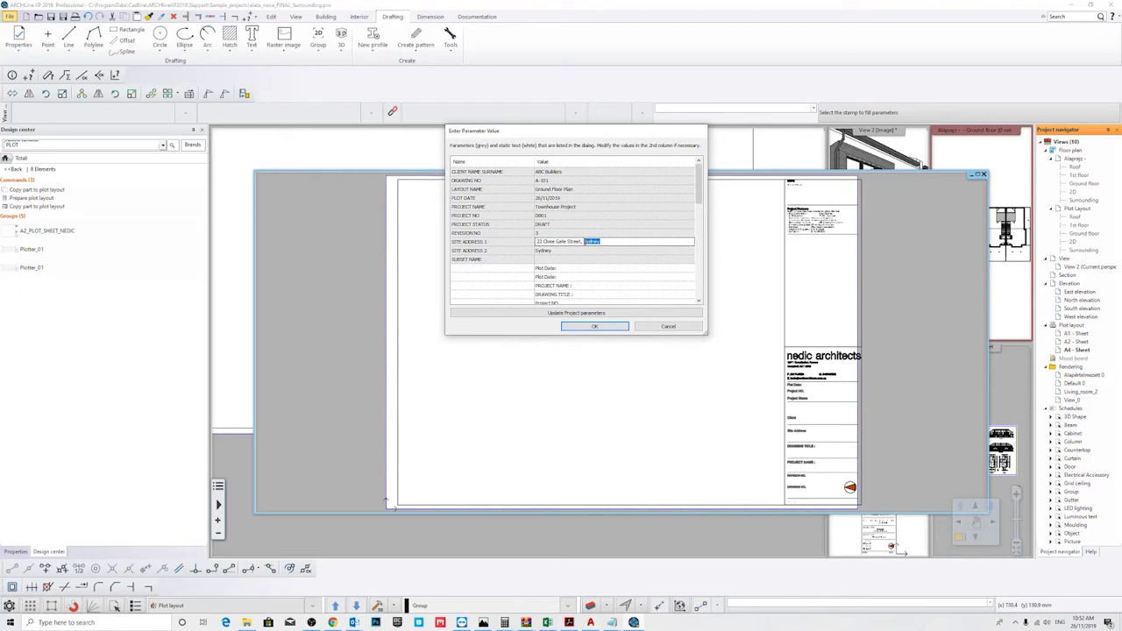
key("Delete")
Set SUBSET NAME to Subset, apply the parameter values and inspect the filled title block on the new sheet
left_click(579, 263)
left_click(550, 262)
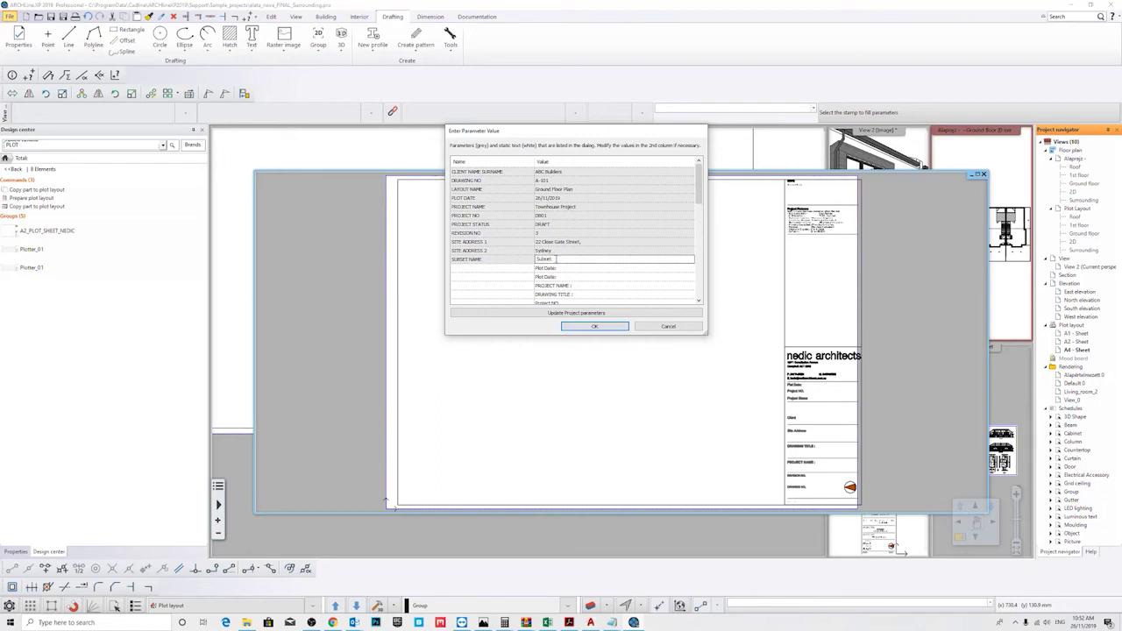
left_click(594, 326)
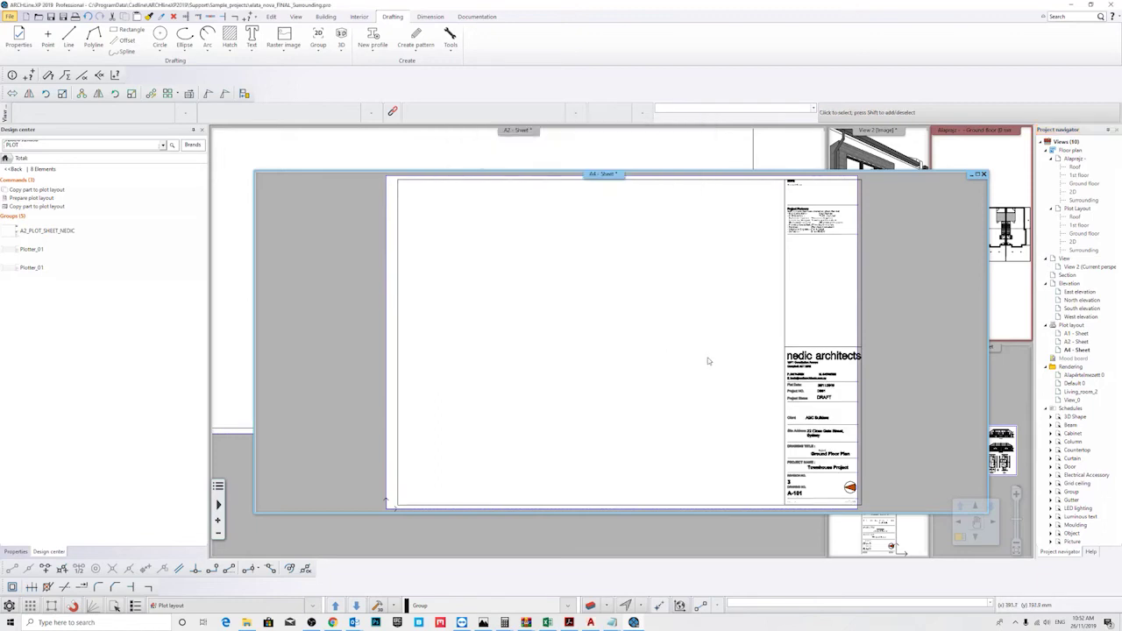
scroll(737, 366, "up", 5)
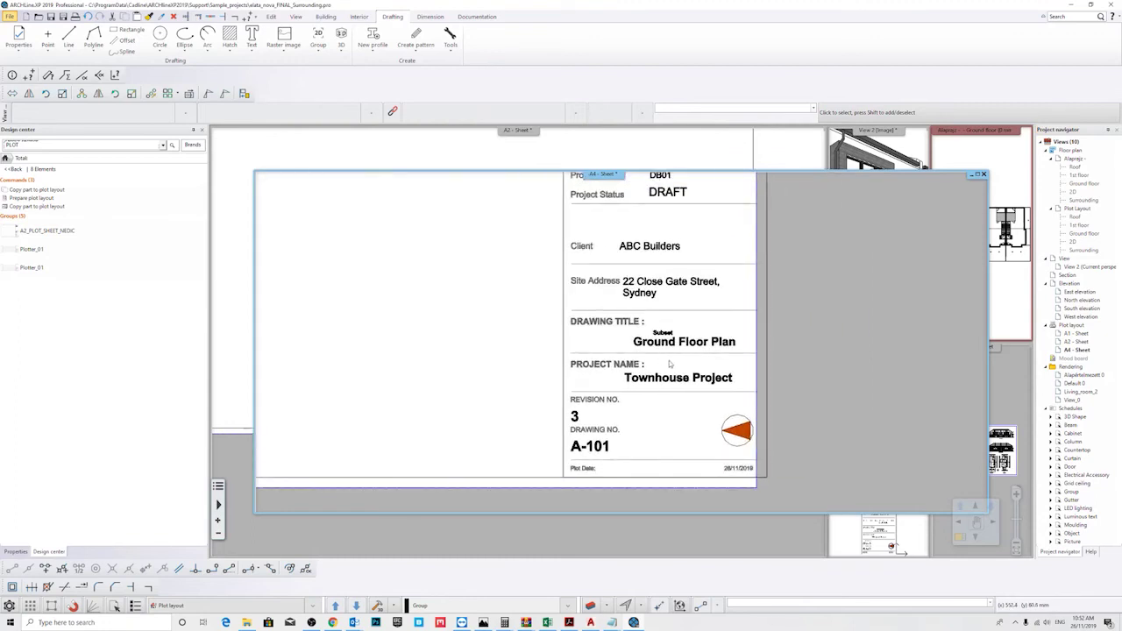
Move the title block group so its lower-left frame corner coincides with the sheet's lower-left corner, then deselect it
scroll(672, 365, "down", 2)
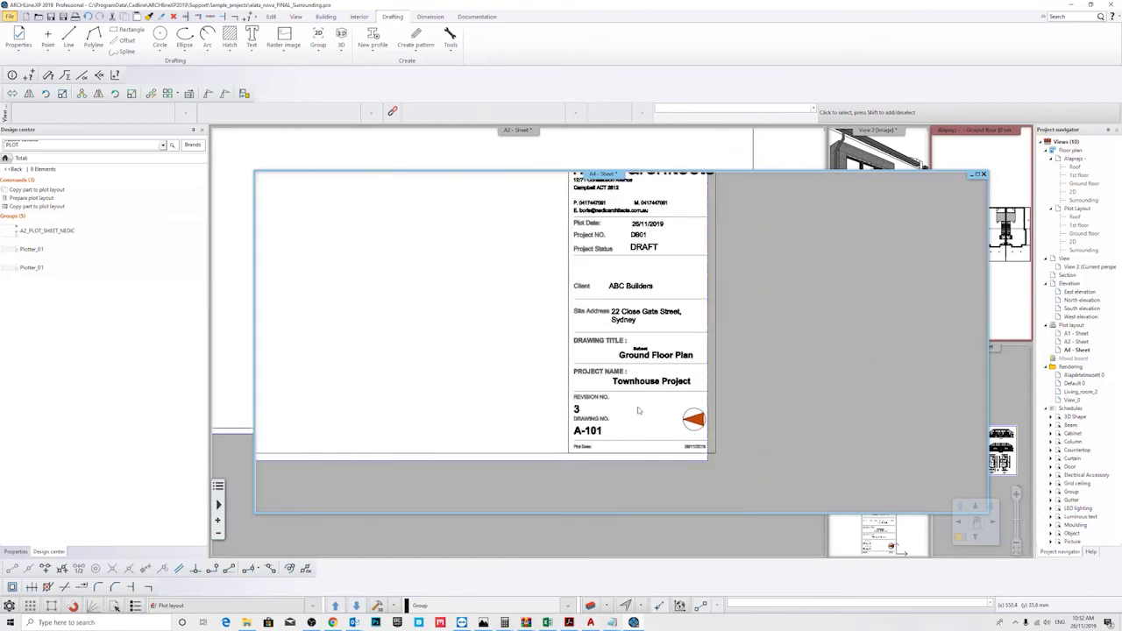
middle_click_drag(593, 240, 617, 391)
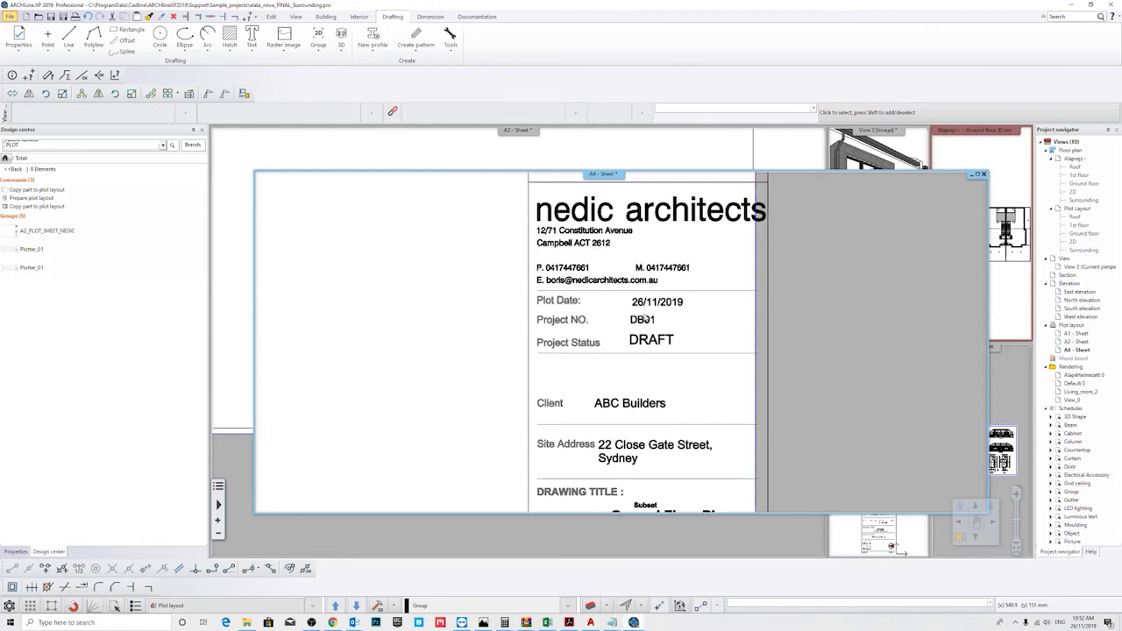
scroll(626, 243, "down", 3)
scroll(654, 345, "up", 5)
left_click(655, 344)
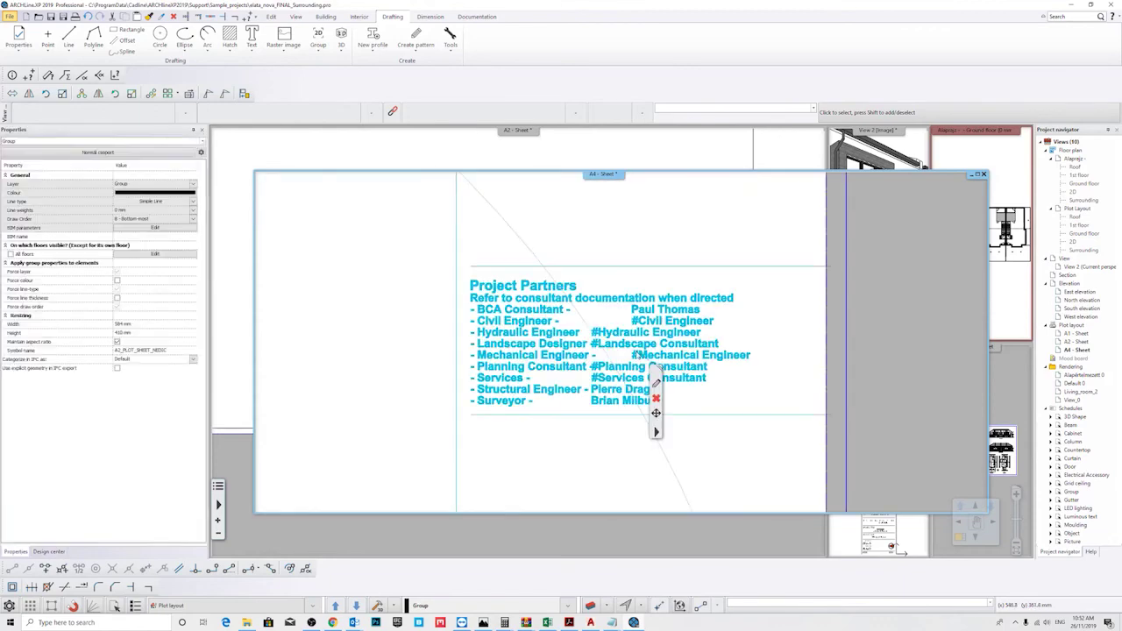
scroll(479, 376, "down", 5)
scroll(570, 384, "up", 5)
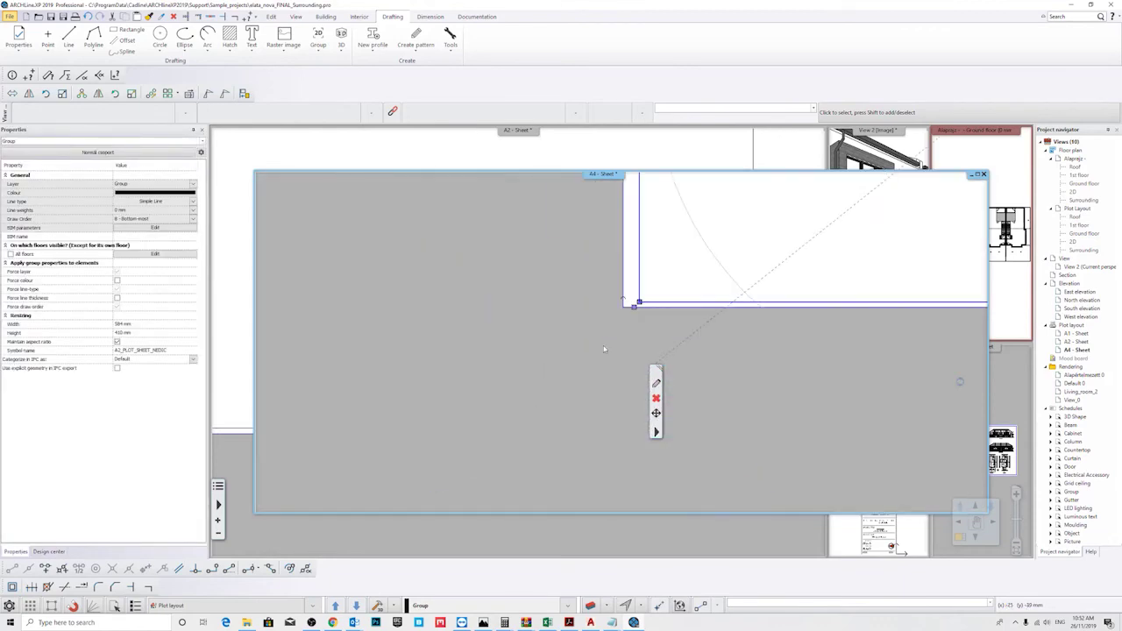
mouse_move(568, 367)
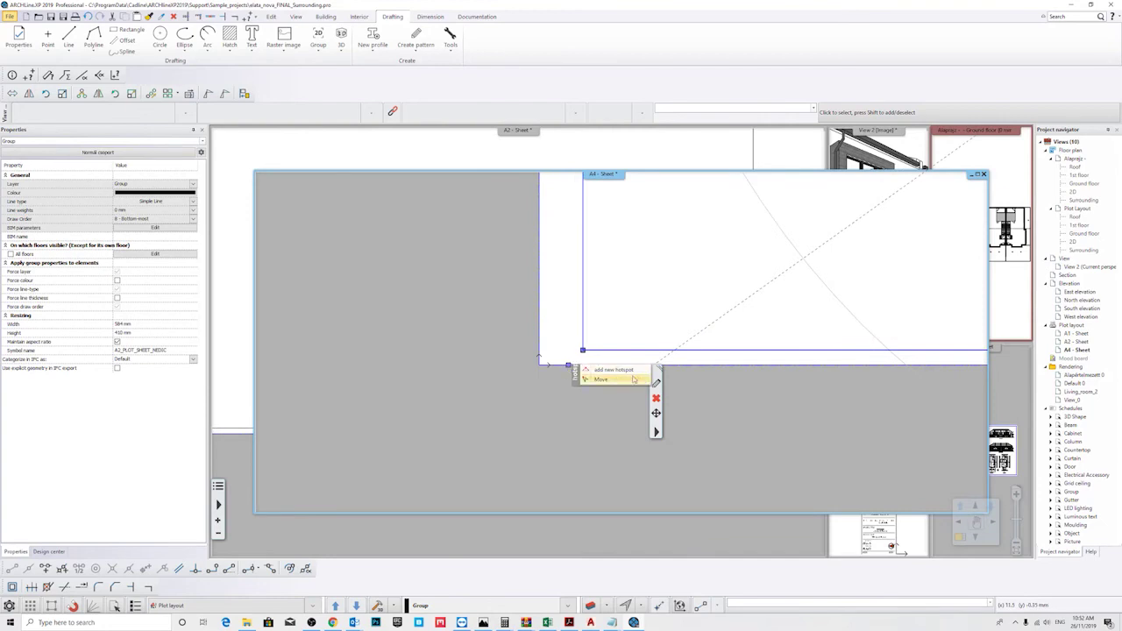
mouse_move(656, 413)
left_click(722, 422)
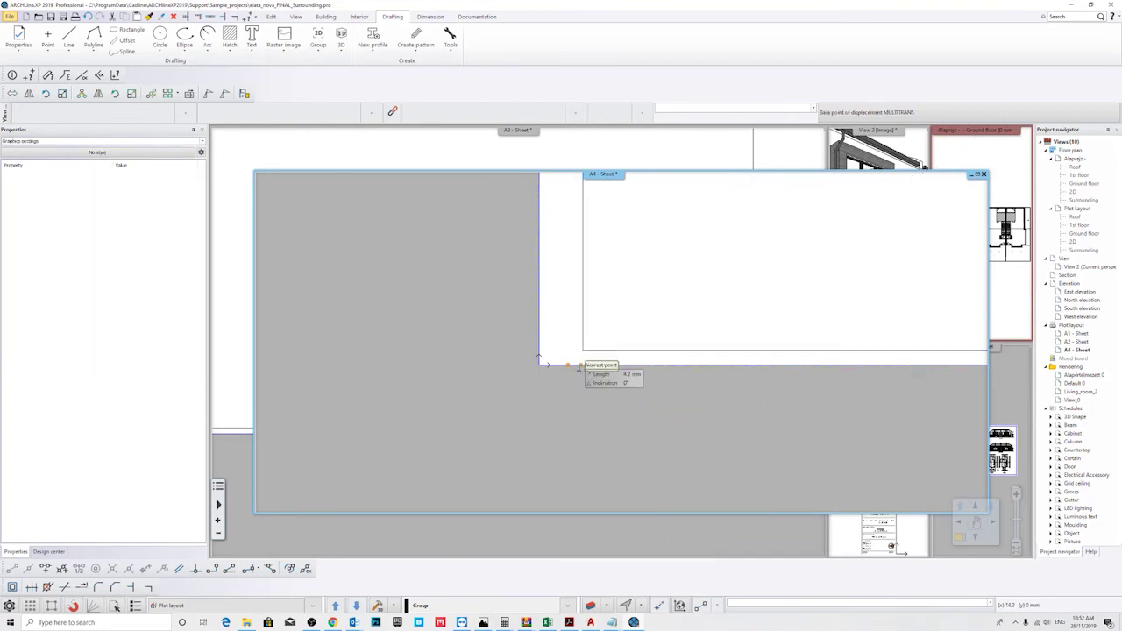
left_click(569, 365)
left_click(536, 358)
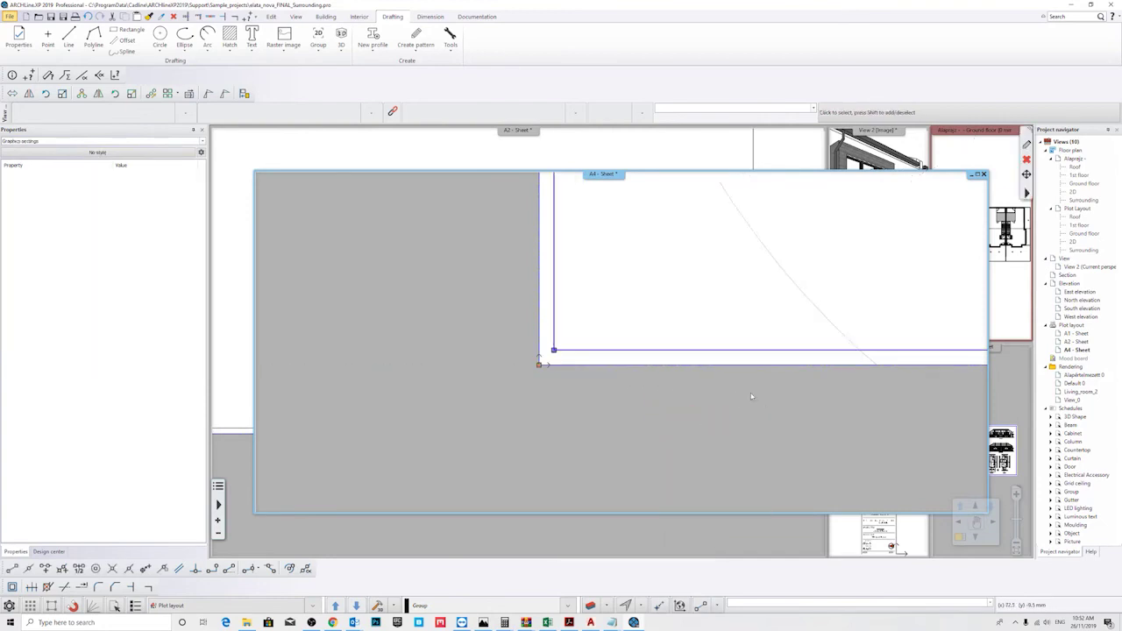
scroll(840, 319, "down", 4)
middle_click_drag(841, 320, 845, 324)
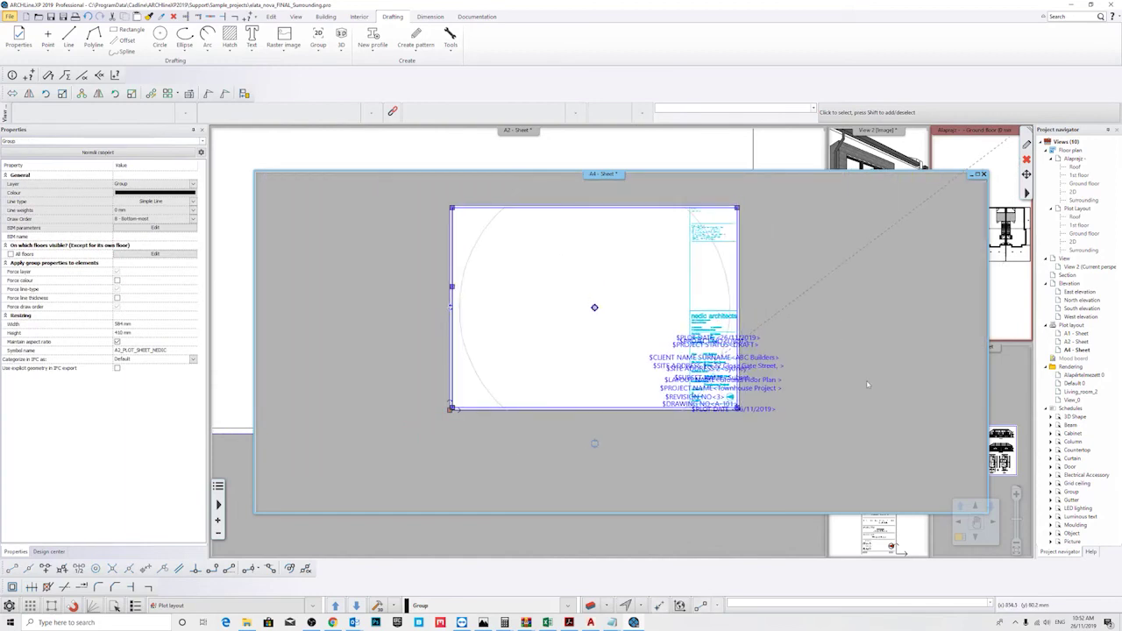
key("Escape")
Magnify the A4 - Sheet layout view so it fills the main work area
scroll(659, 276, "up", 5)
scroll(659, 278, "down", 2)
scroll(673, 313, "up", 2)
scroll(622, 327, "down", 3)
middle_click_drag(622, 327, 640, 263)
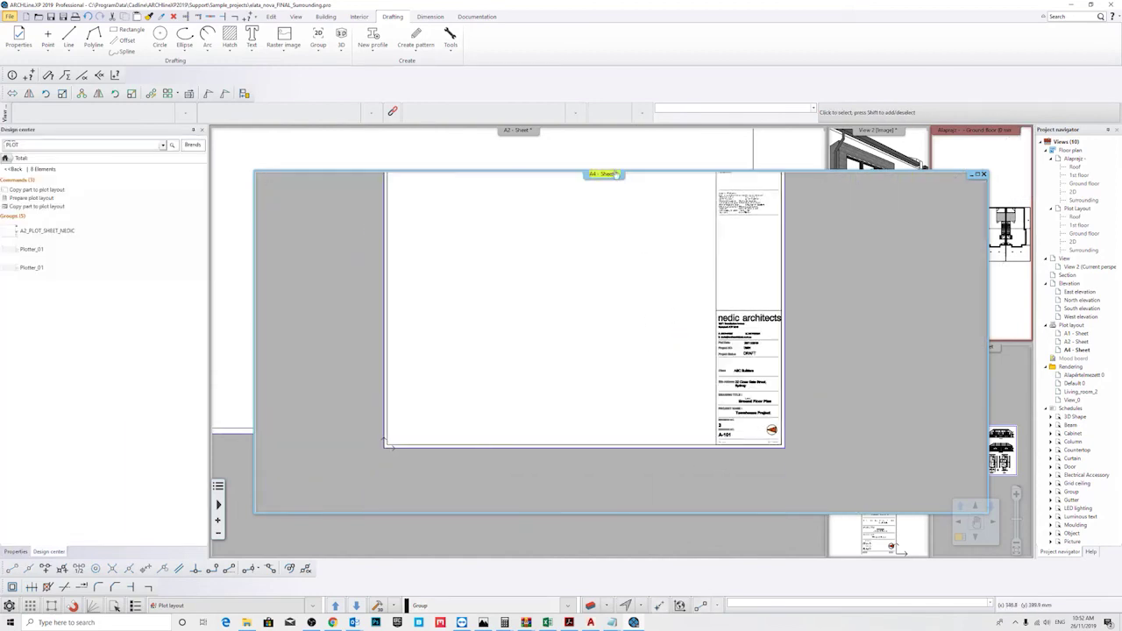
right_click(603, 174)
left_click(653, 183)
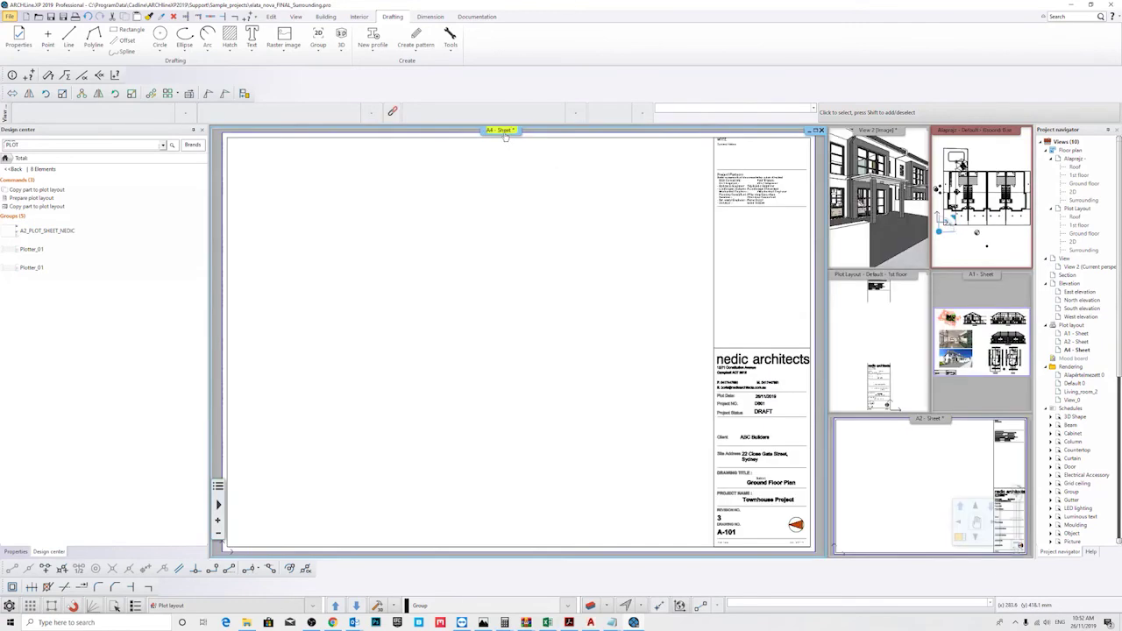
Rename the magnified A4 - Sheet view to A101 - Ground Floor Plan
left_click(505, 131)
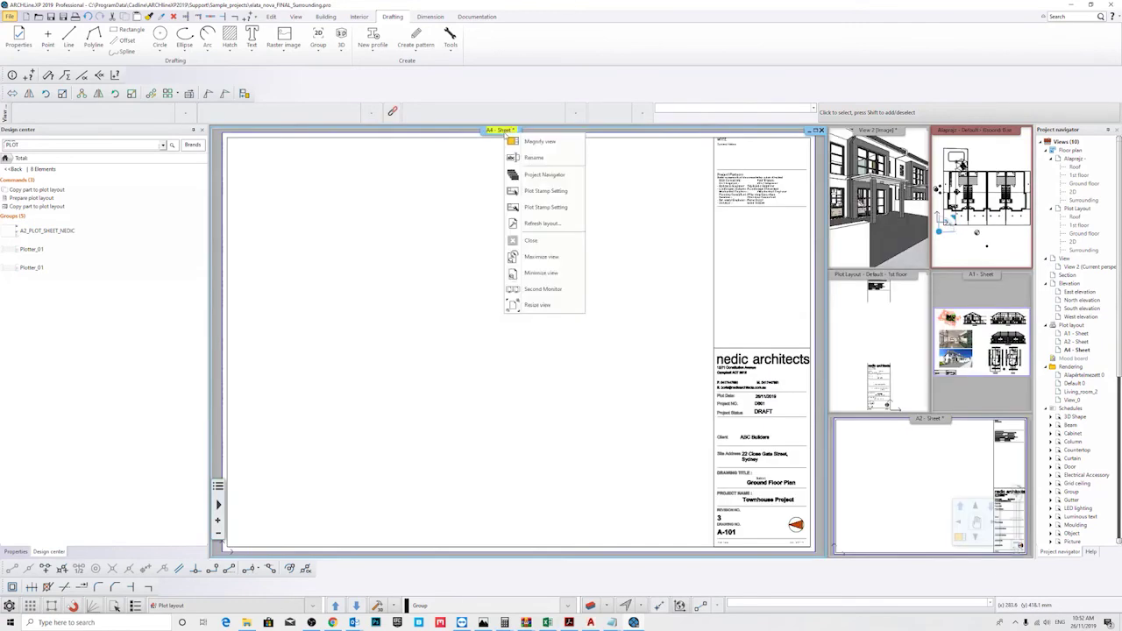
left_click(420, 246)
scroll(424, 245, "down", 2)
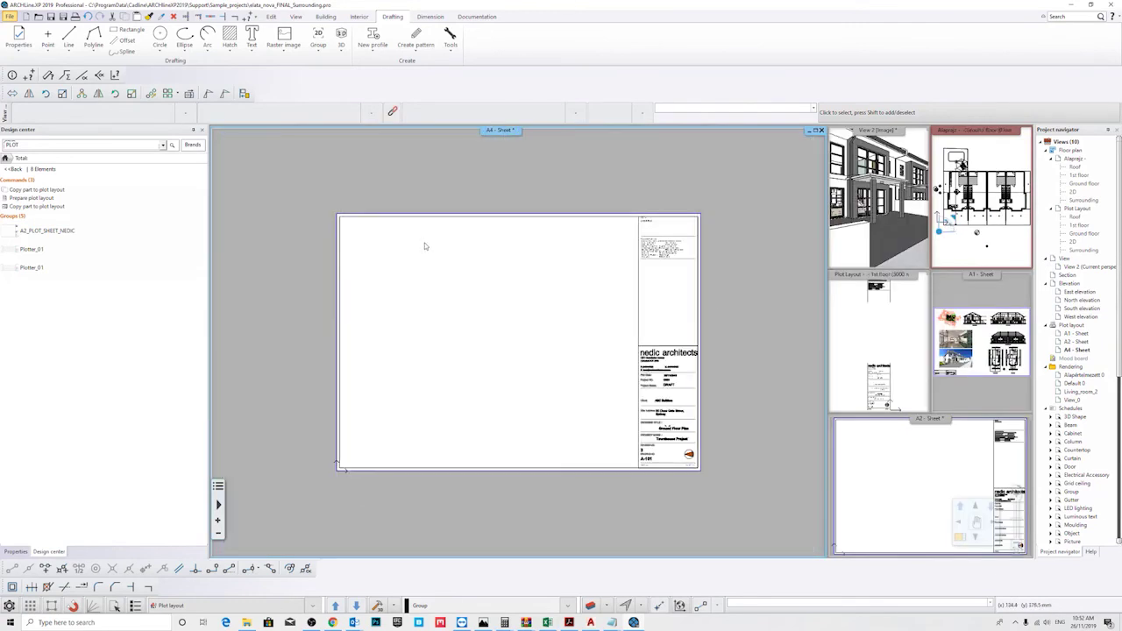
left_click(502, 138)
left_click(535, 154)
Rename the A4 - Sheet entry among the project's plot layouts to A101 - Ground Floor Plan
right_click(1083, 350)
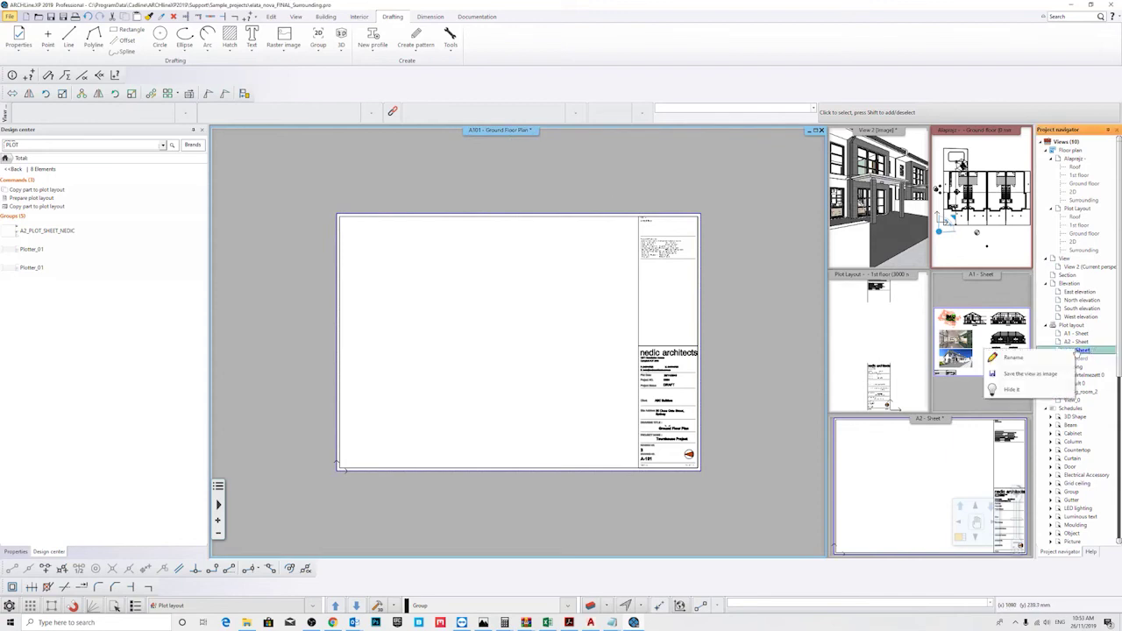
left_click(1013, 358)
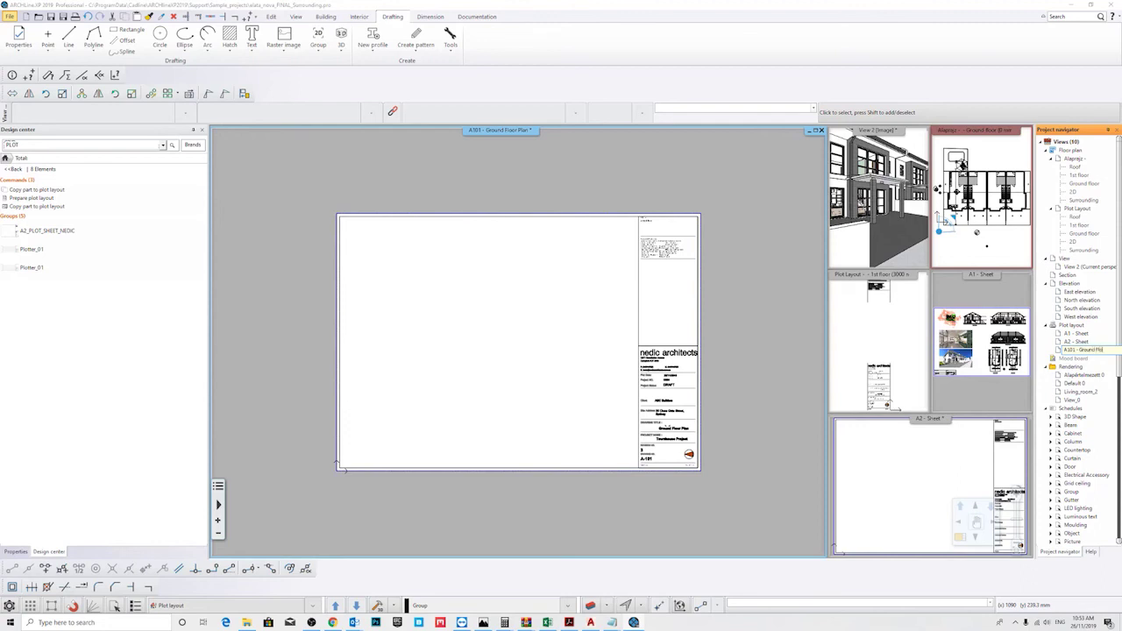
key("Return")
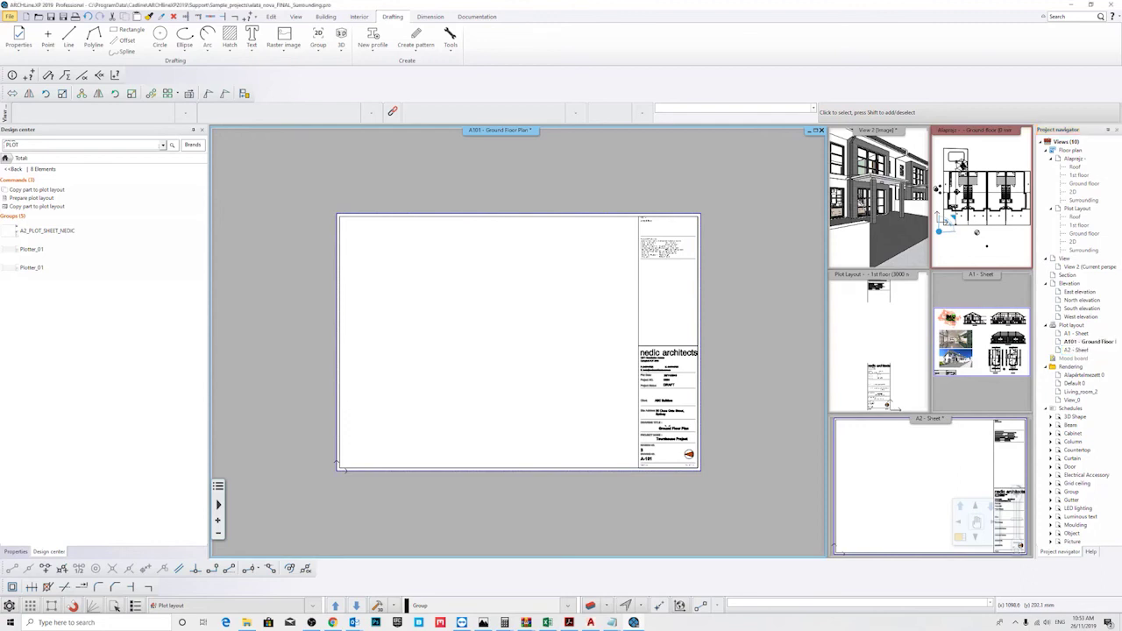
Activate the A2 - Sheet layout and close its view
middle_click_drag(640, 337, 558, 361)
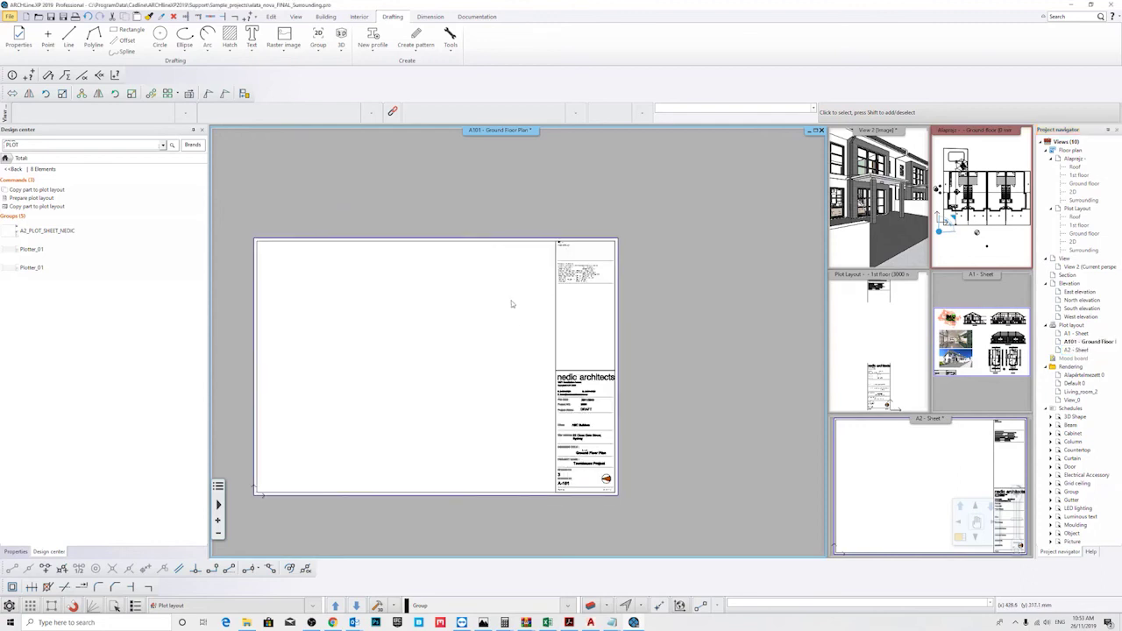
scroll(514, 303, "down", 1)
middle_click_drag(484, 315, 528, 298)
right_click(1079, 334)
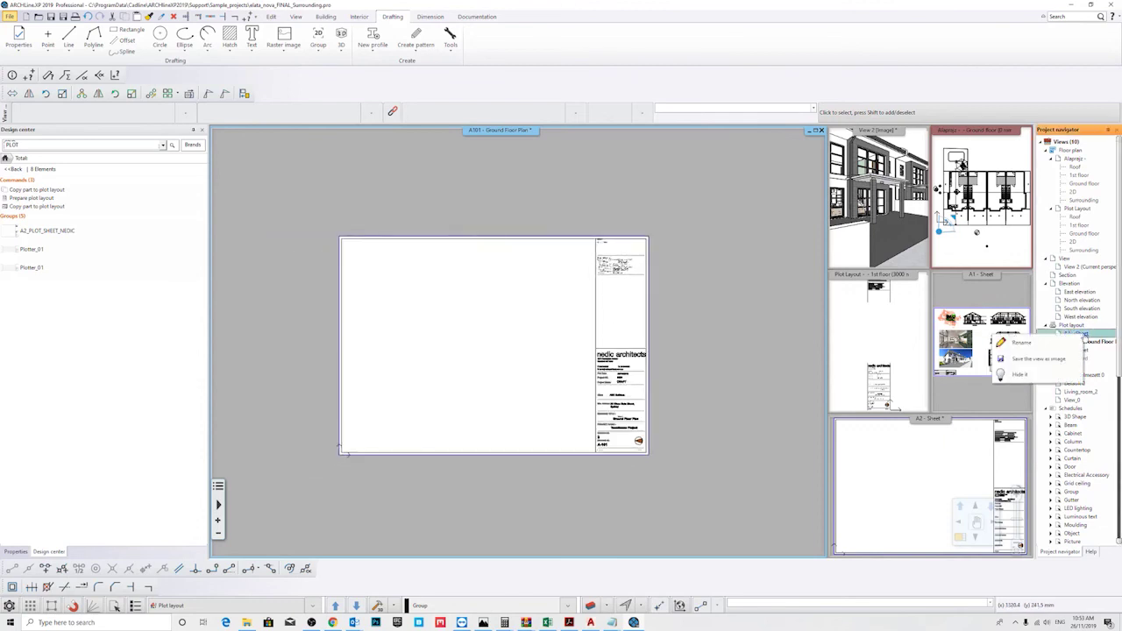
left_click(1097, 342)
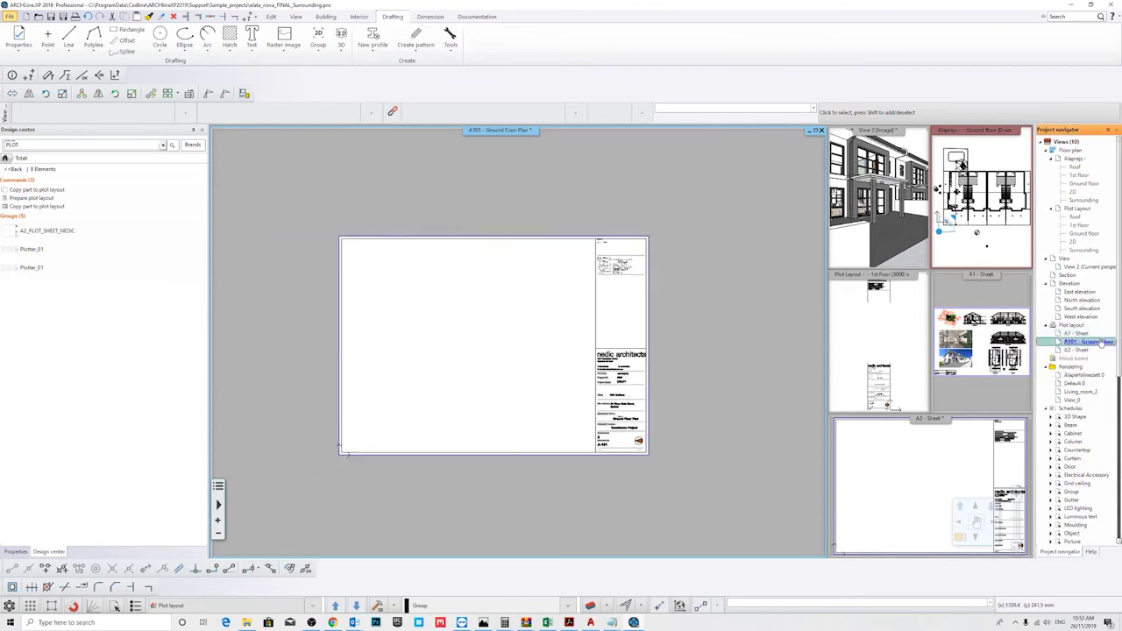
left_click(1090, 351)
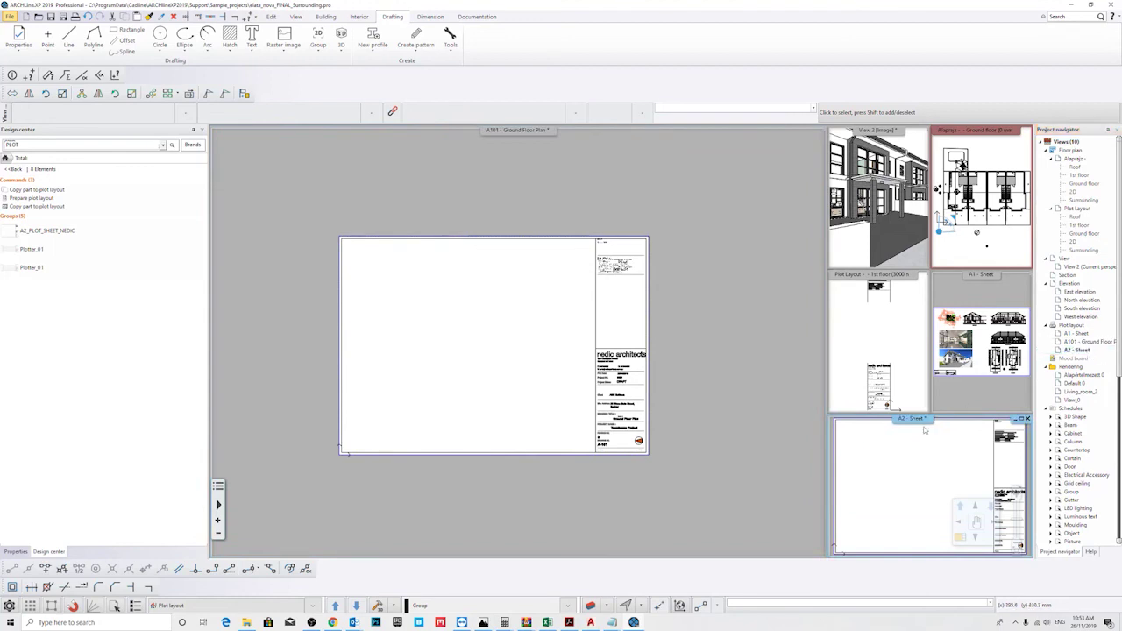
left_click(1027, 418)
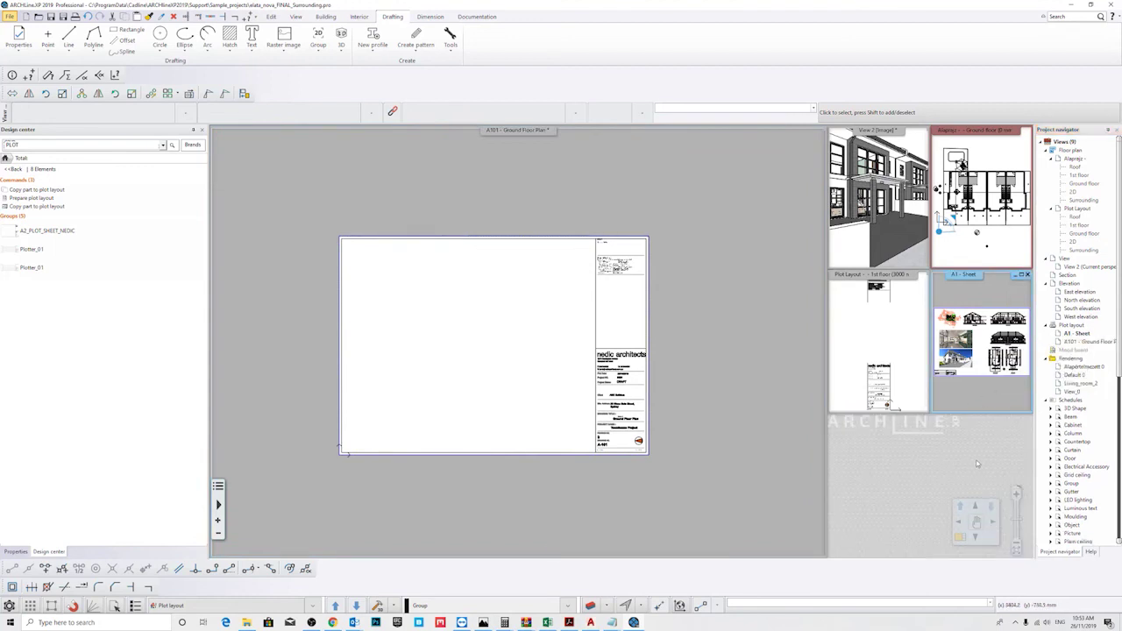
Hide the A101 - Ground Floor Plan layout view
left_click(1093, 343)
right_click(1095, 344)
left_click(1078, 382)
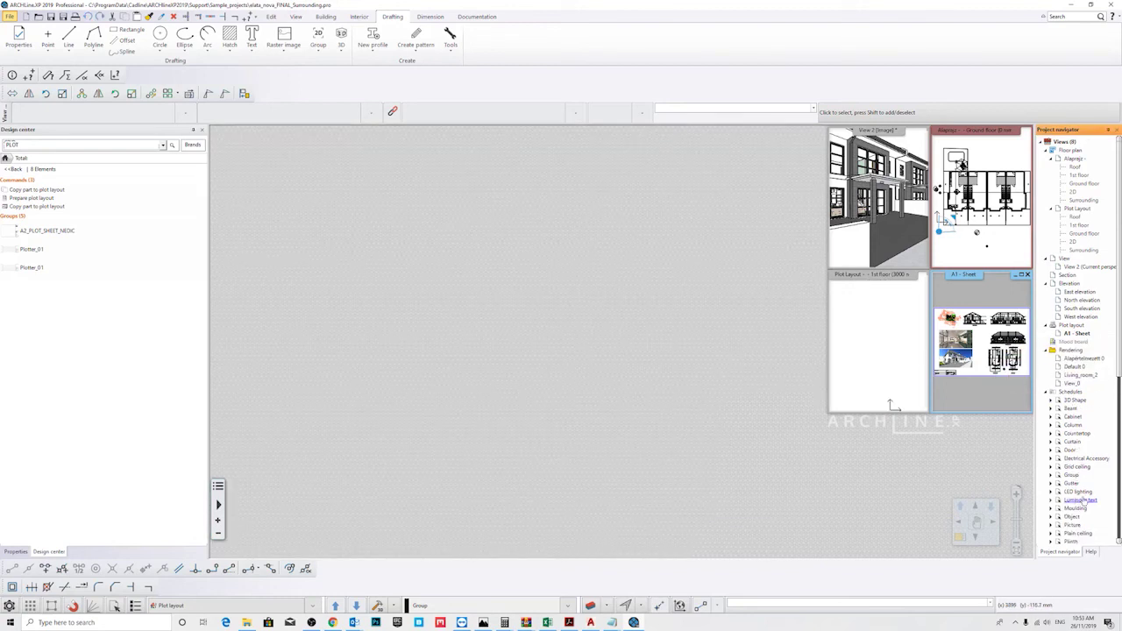
Reopen A101 - Ground Floor Plan from the hidden plot layouts and magnify its view
scroll(1063, 506, "down", 7)
scroll(1065, 513, "down", 3)
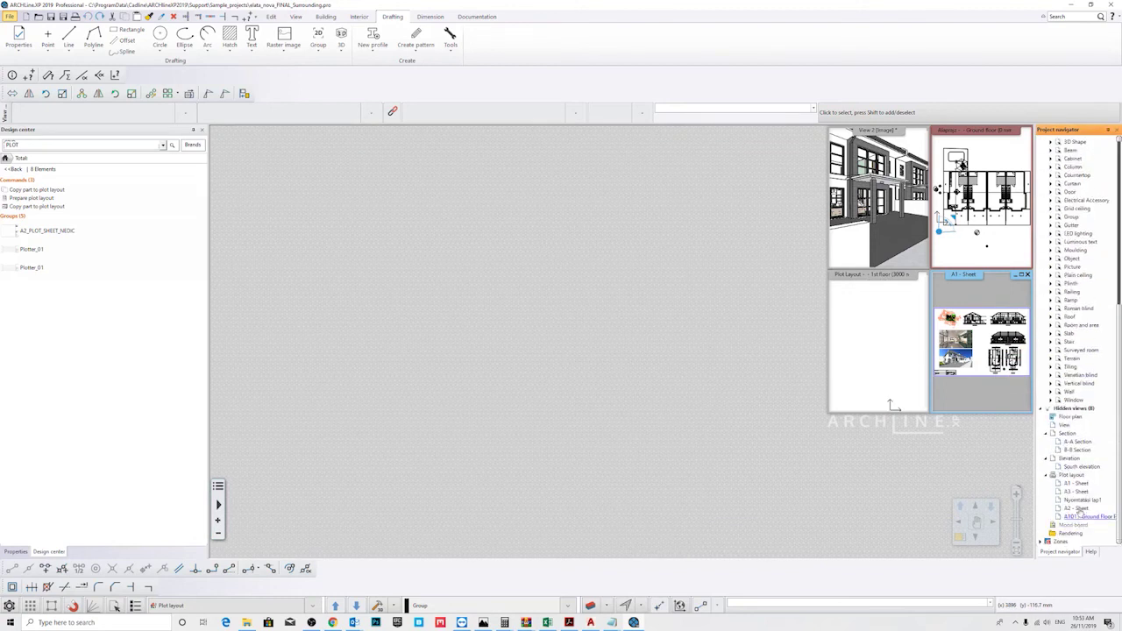
double_click(1082, 516)
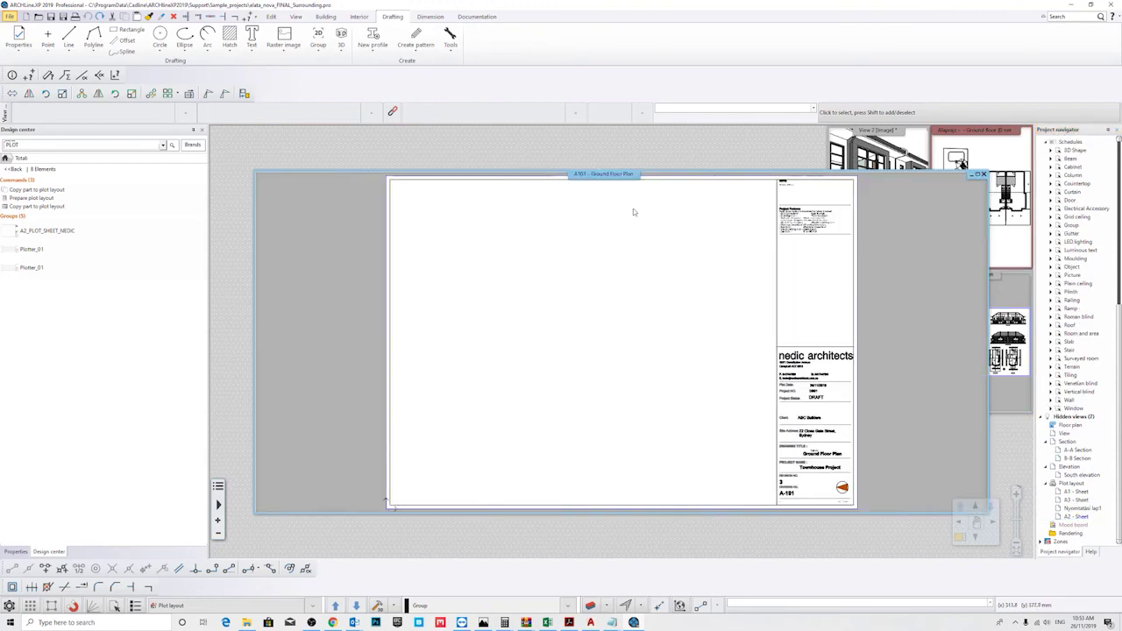
right_click(615, 173)
left_click(640, 181)
scroll(704, 237, "down", 2)
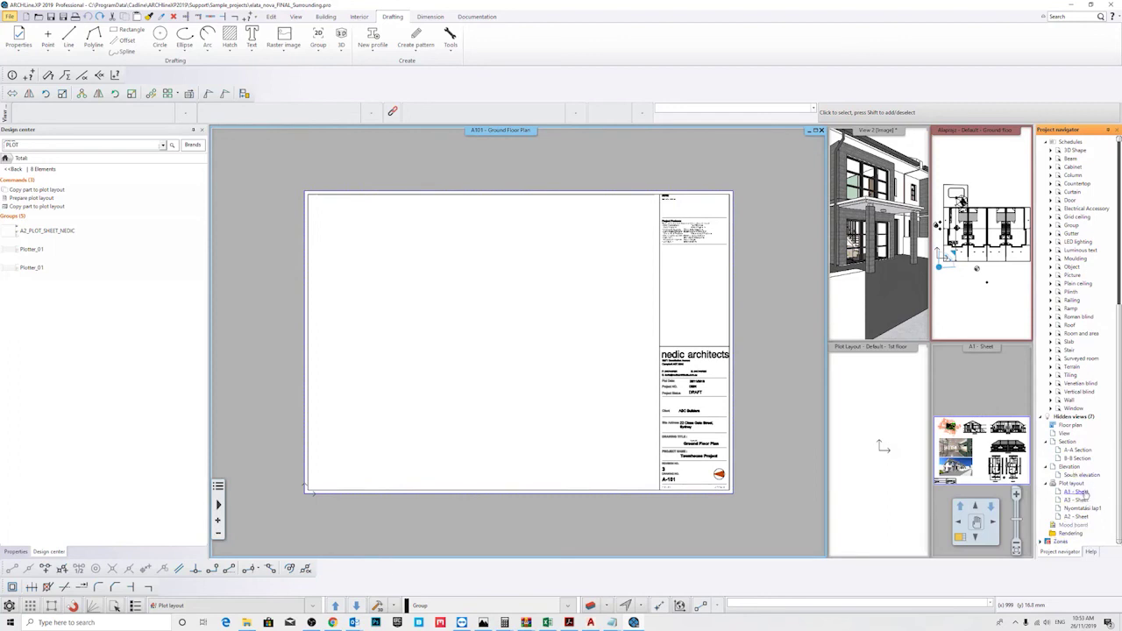
Delete the hidden plot layouts A1 - Sheet and Nyomtatási lap1 from the project
right_click(1087, 493)
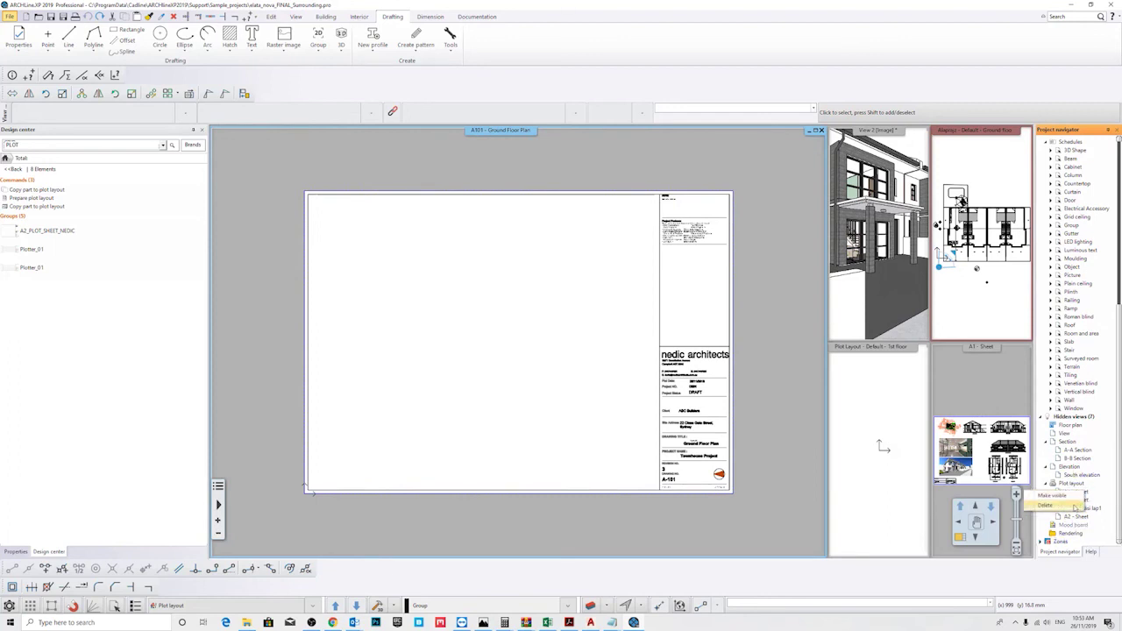
left_click(1071, 506)
left_click(590, 331)
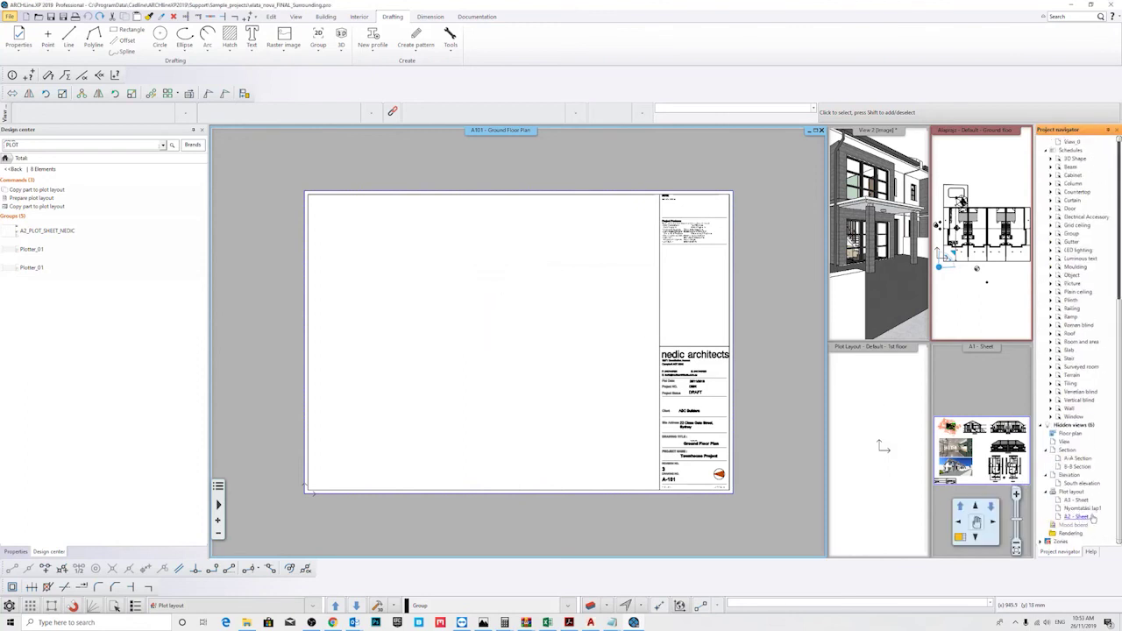
right_click(1086, 510)
left_click(1063, 523)
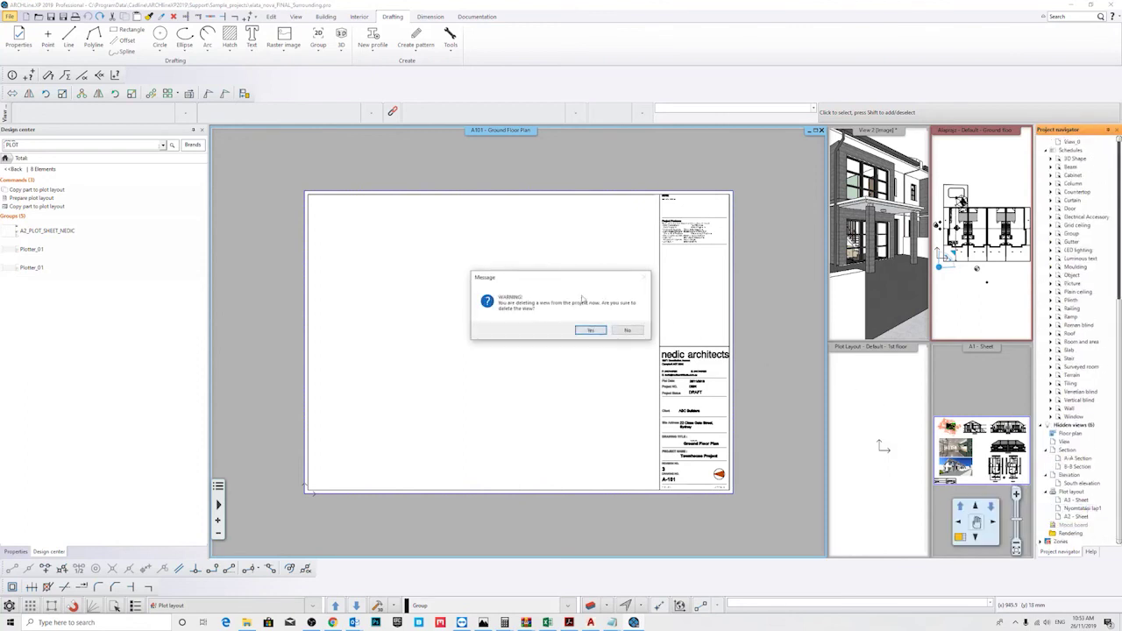
left_click(590, 330)
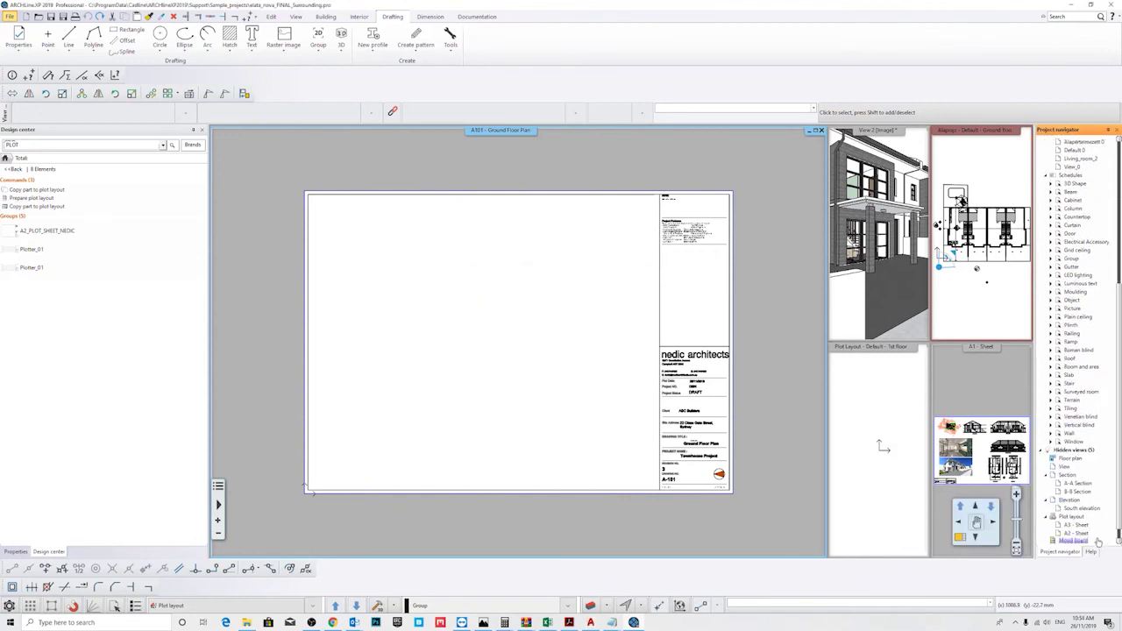
Delete the hidden plot layouts A3 - Sheet and A2 - Sheet from the project
right_click(1080, 526)
left_click(1067, 525)
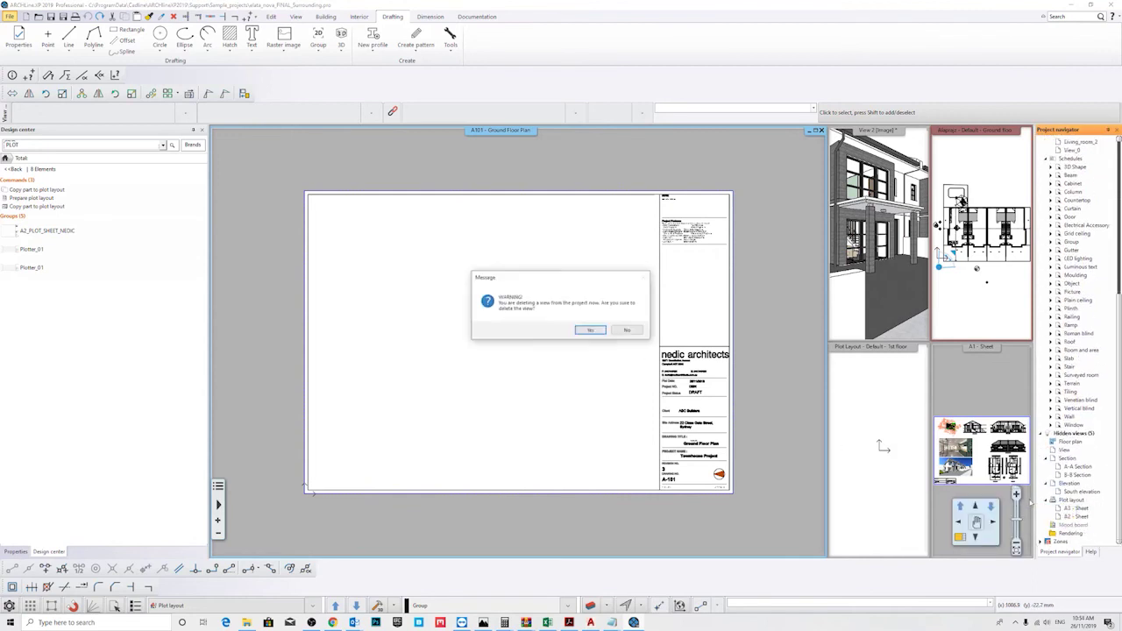
left_click(593, 332)
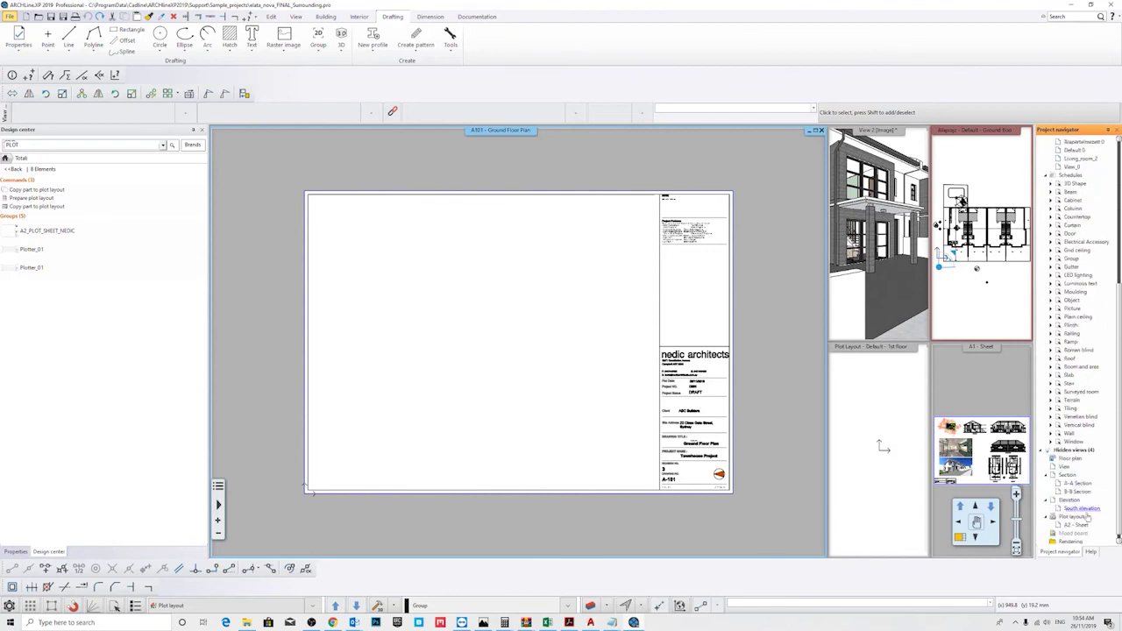
right_click(1082, 518)
left_click(1071, 537)
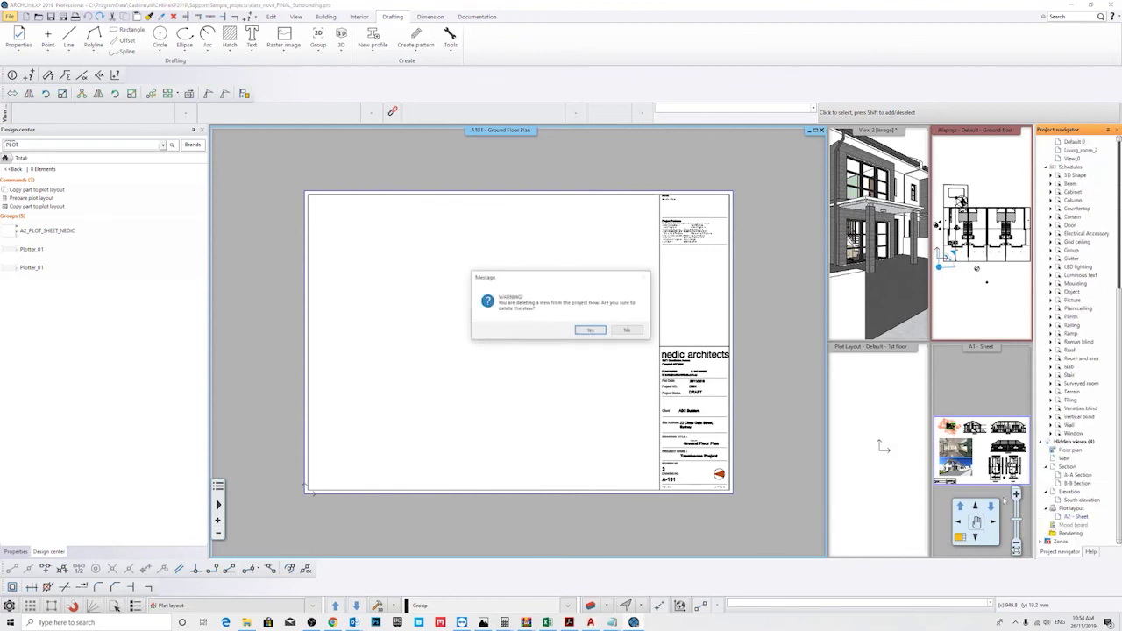
left_click(584, 329)
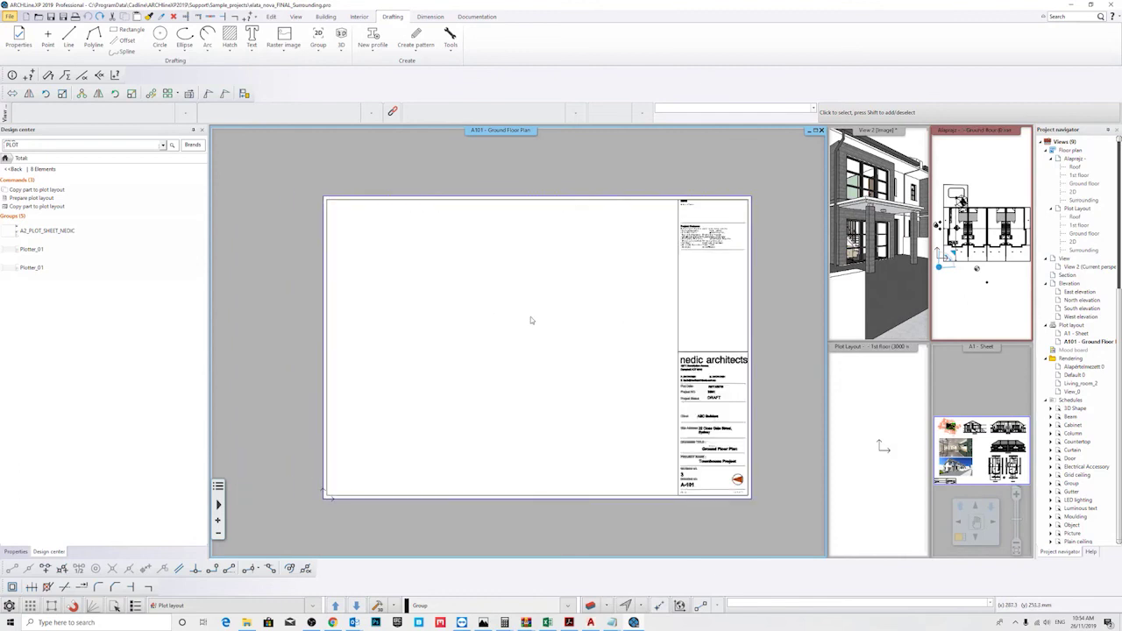
Insert the Alaprajz ground floor plan into the A101 layout at 1:100, placing it within the drawing area beside the title block
left_click(1092, 184)
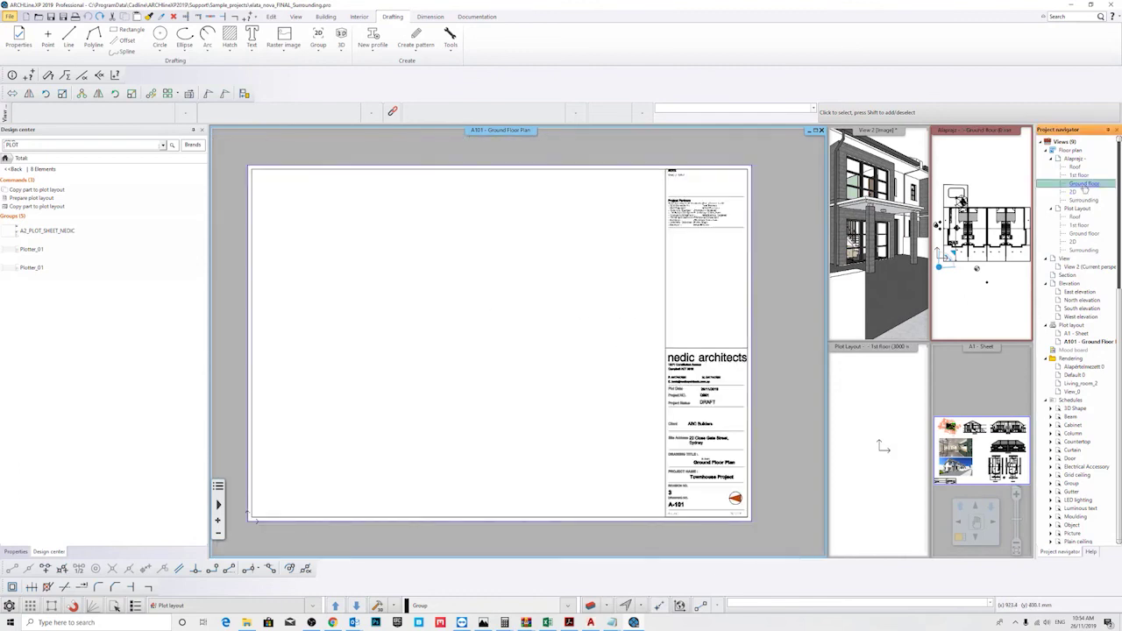
right_click(415, 340)
left_click(434, 388)
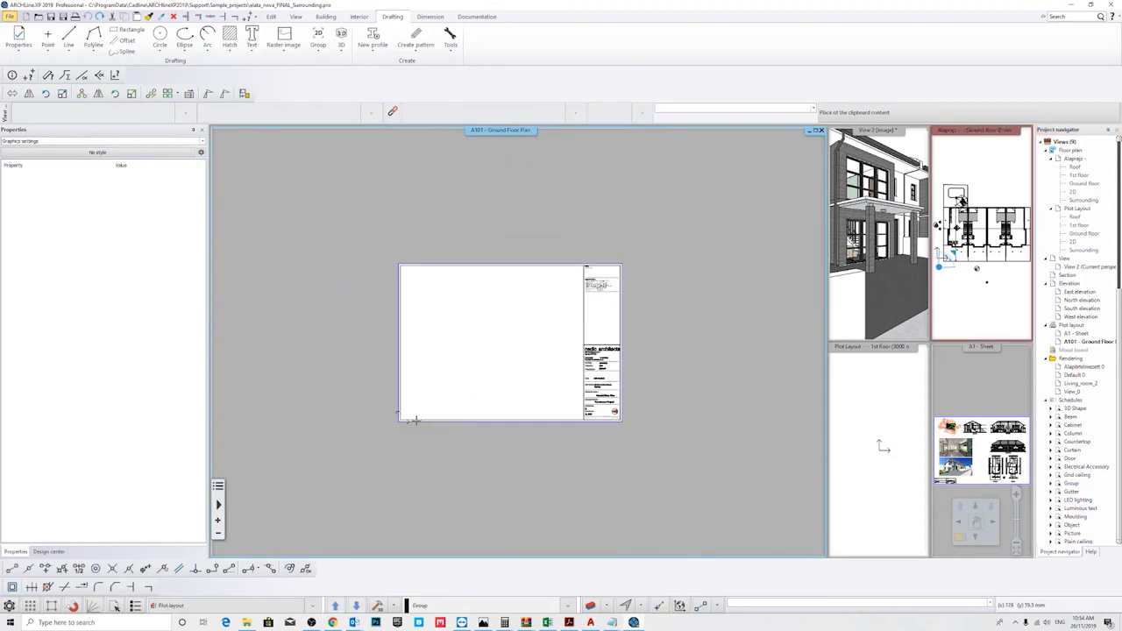
scroll(414, 421, "up", 5)
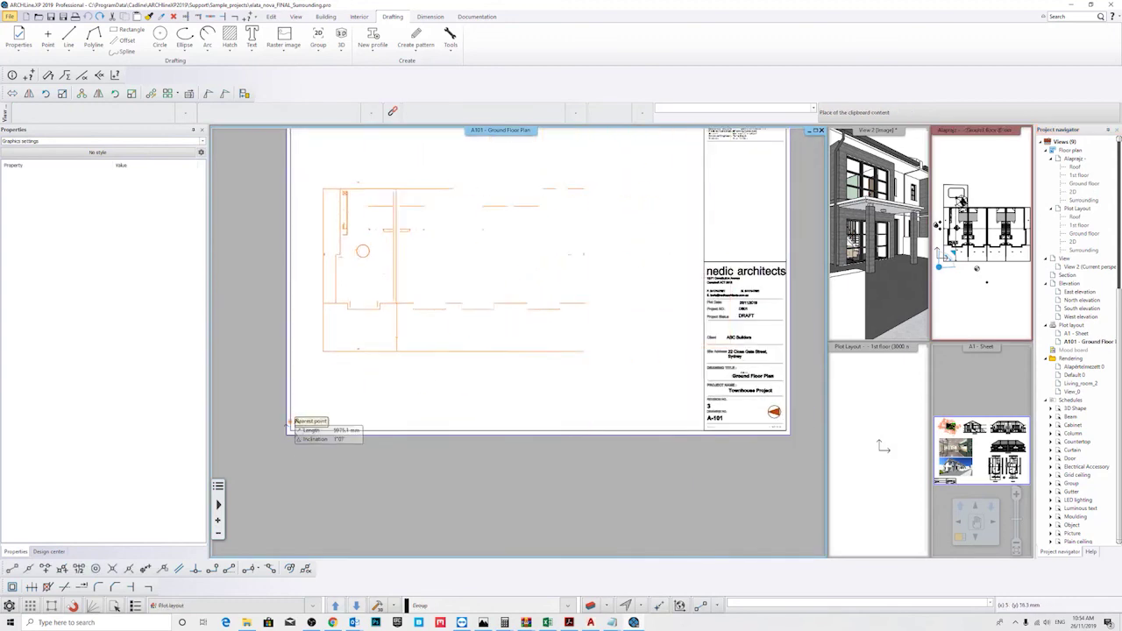
scroll(368, 399, "down", 3)
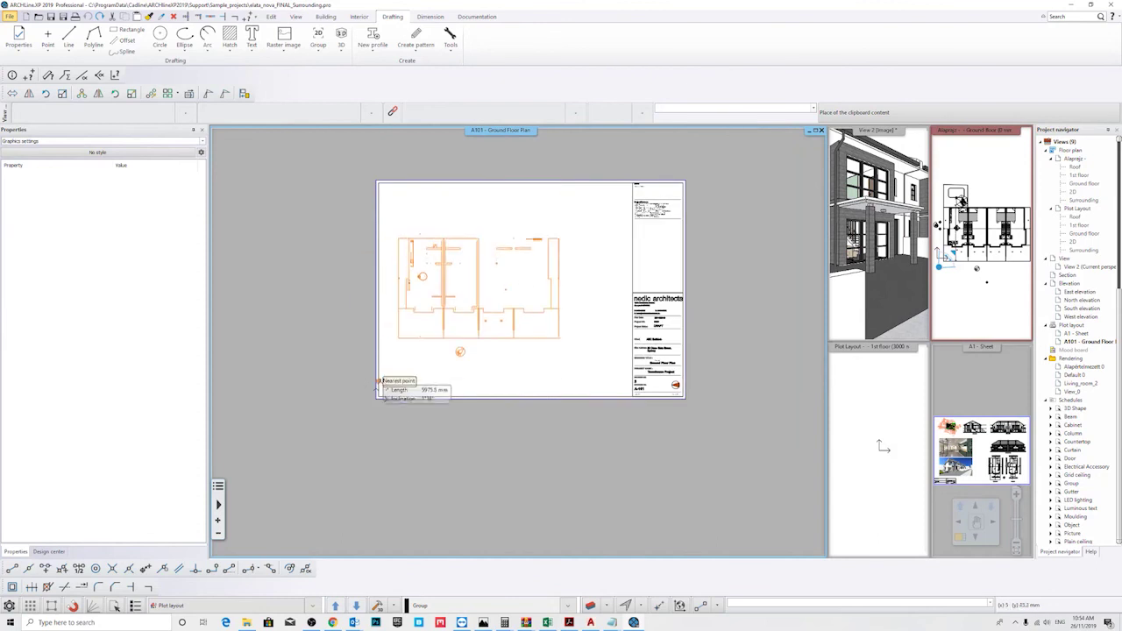
left_click(417, 386)
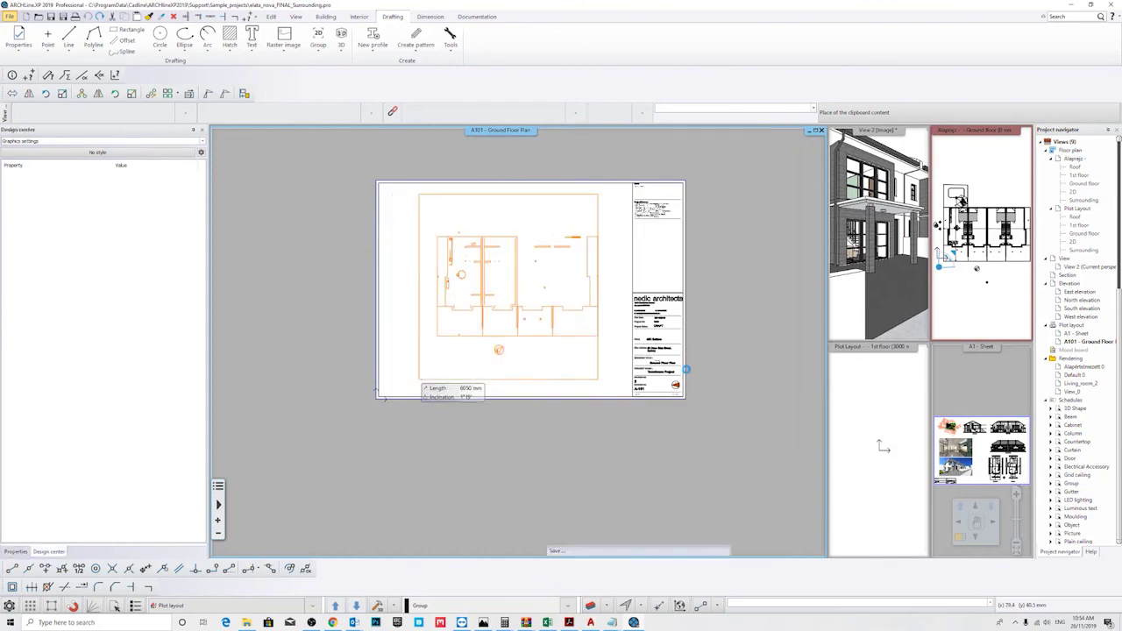
left_click(563, 304)
Move the placed ground floor plan to a better position within the sheet's drawing area
scroll(621, 294, "up", 2)
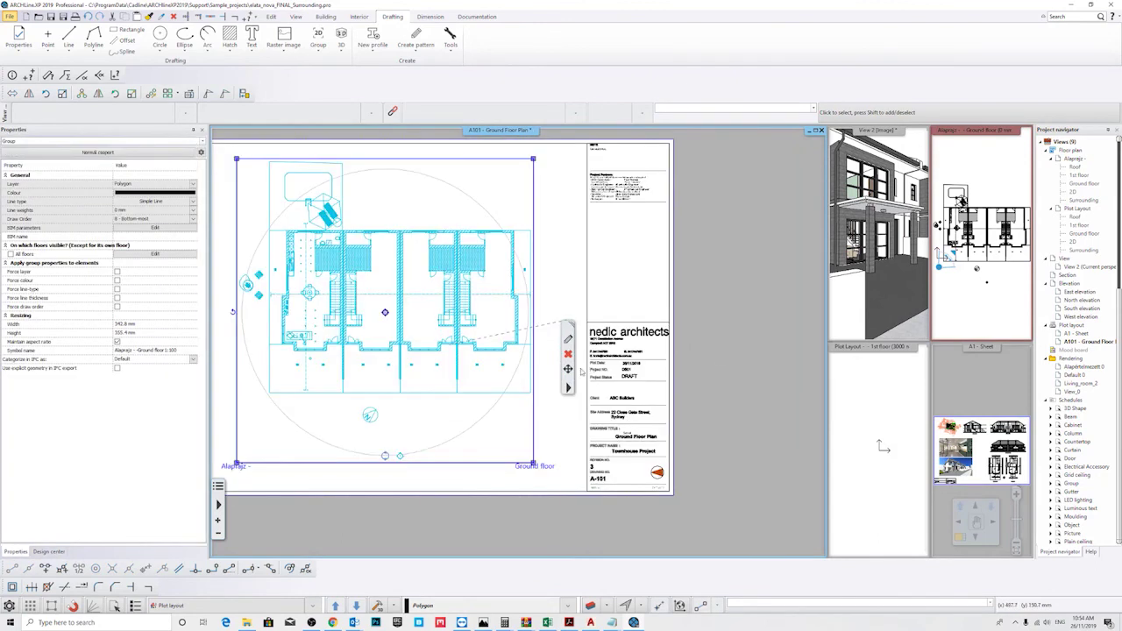
mouse_move(568, 369)
left_click(605, 368)
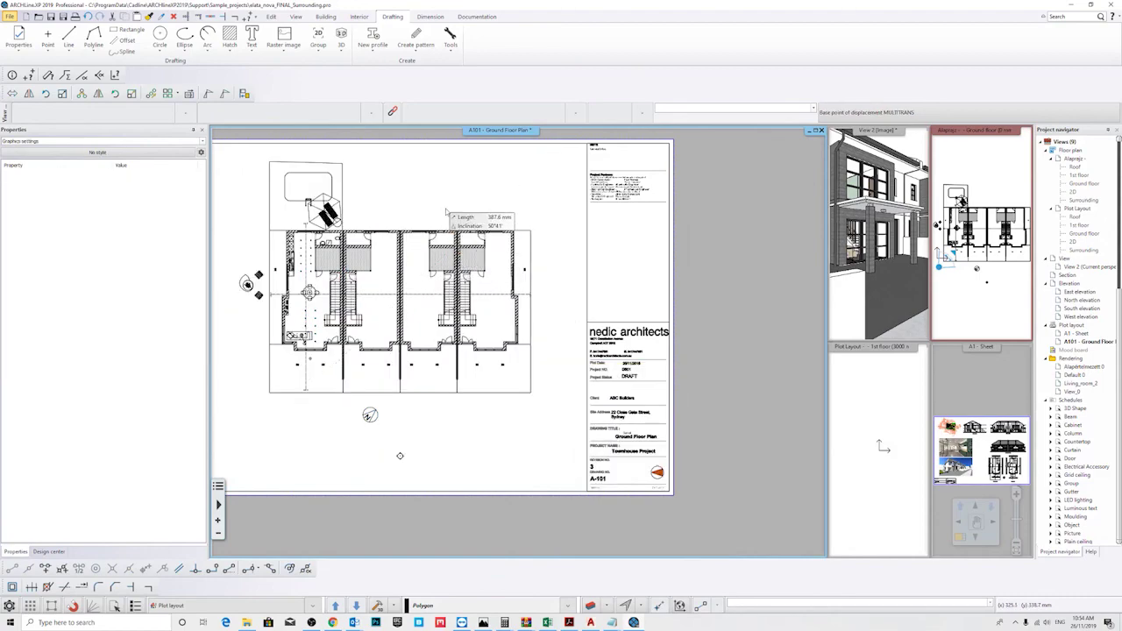
left_click(449, 228)
scroll(394, 324, "down", 1)
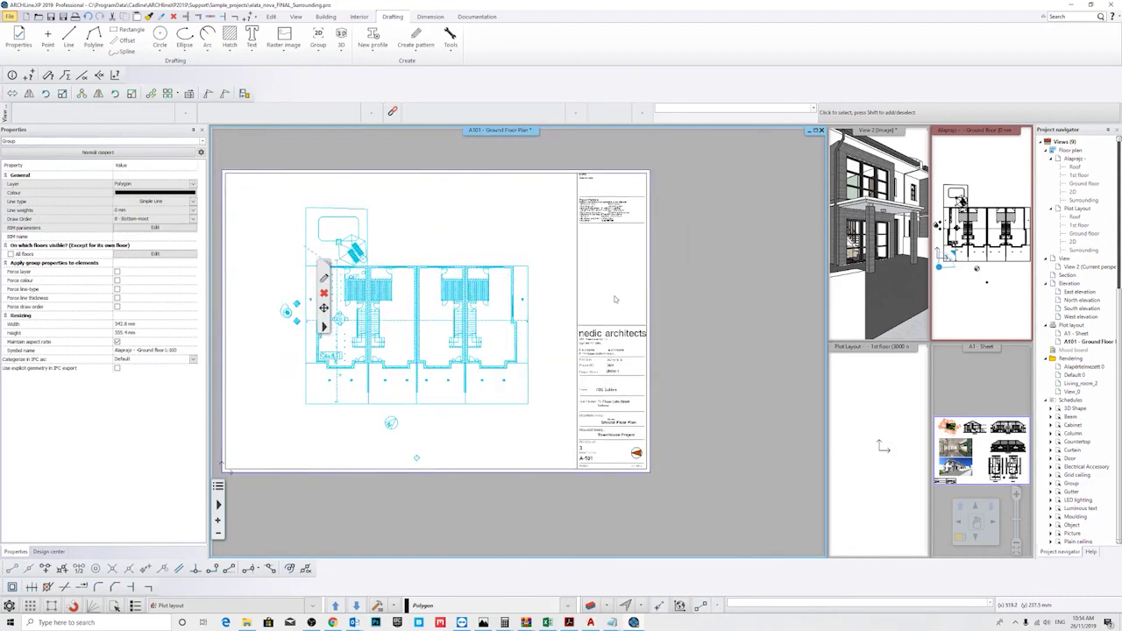